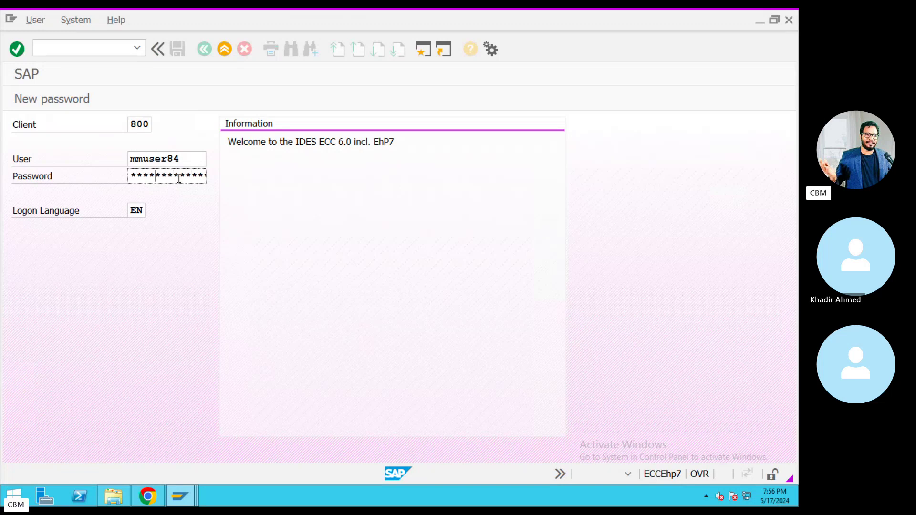
Log on with the new password and return to the full-screen remote SAP session.
type("**")
key("Return")
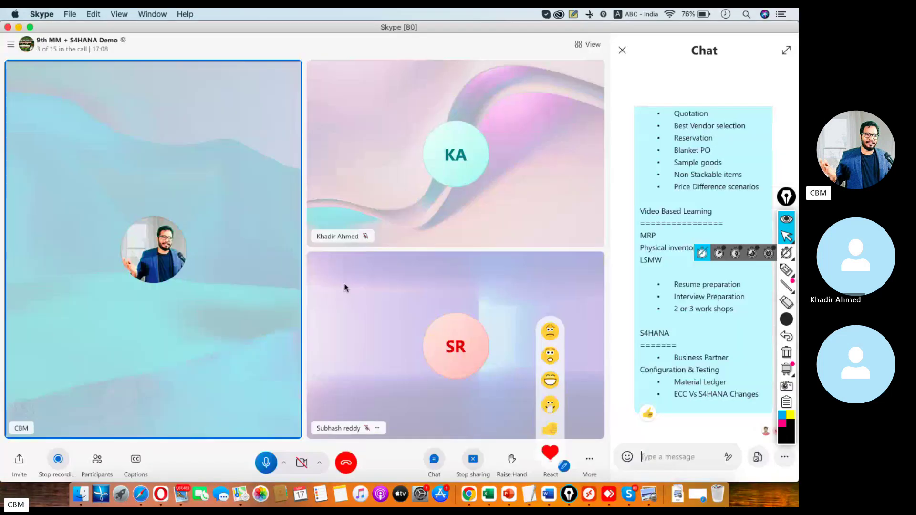
key("super+Tab")
double_click(86, 173)
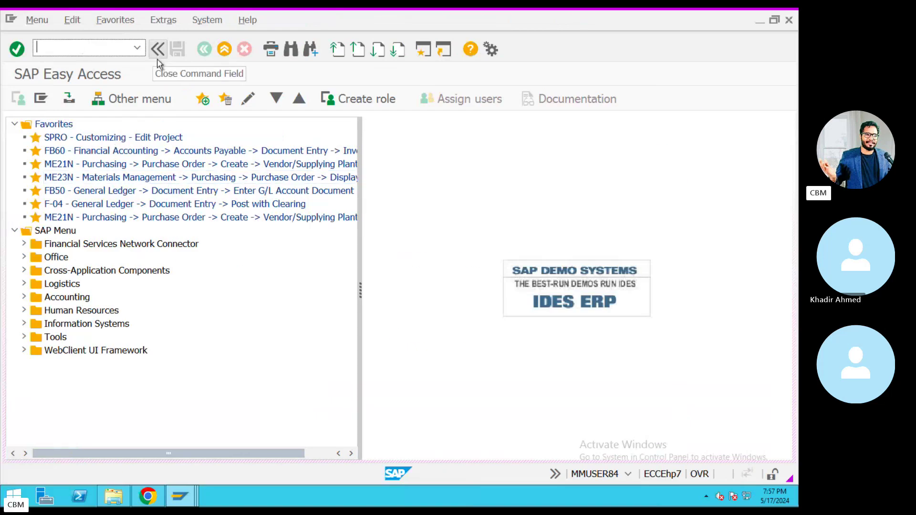
type("obyz")
key("Return")
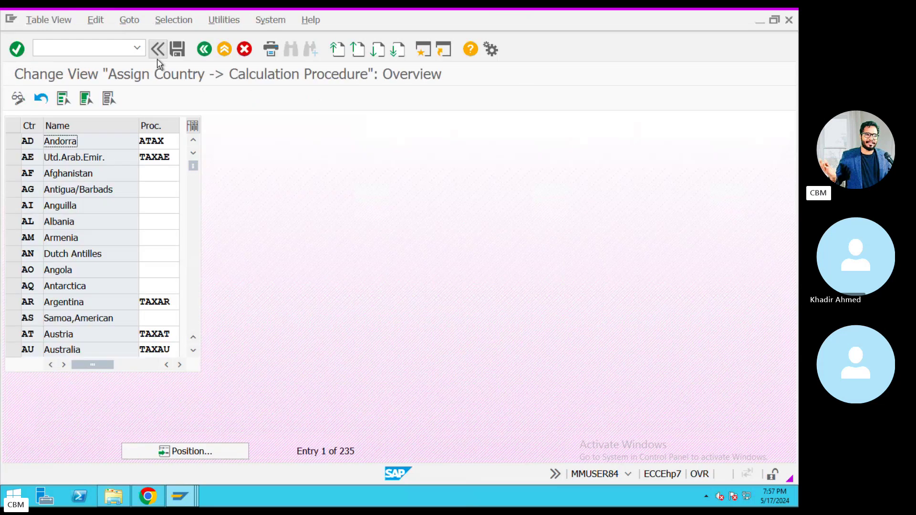
left_click(205, 451)
type("I")
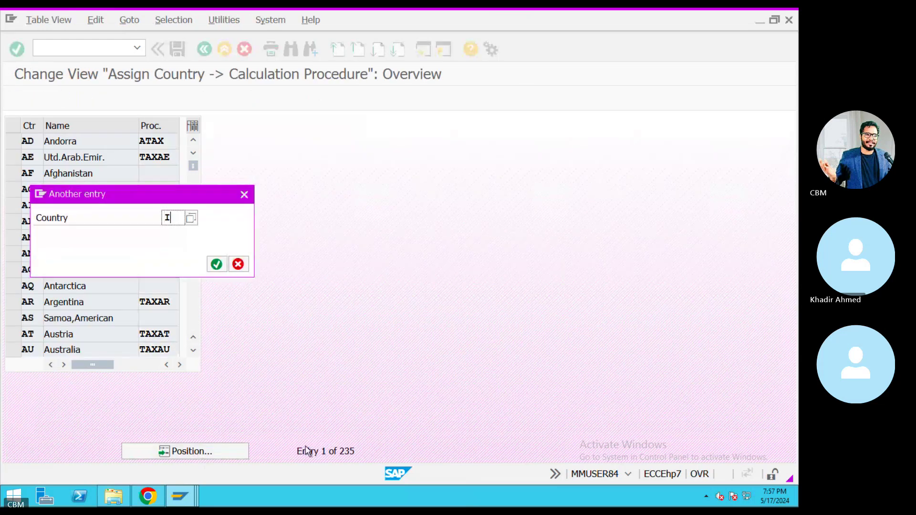
type("N")
key("Return")
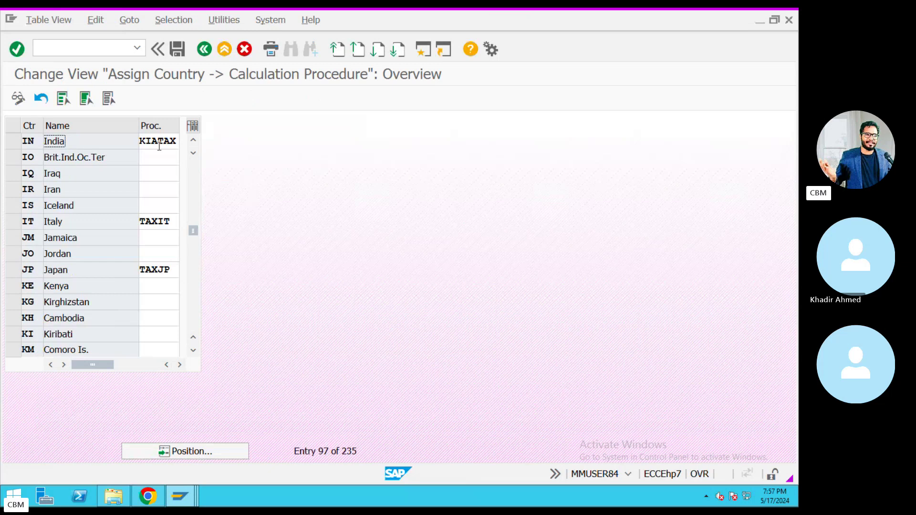
left_click_drag(179, 141, 135, 140)
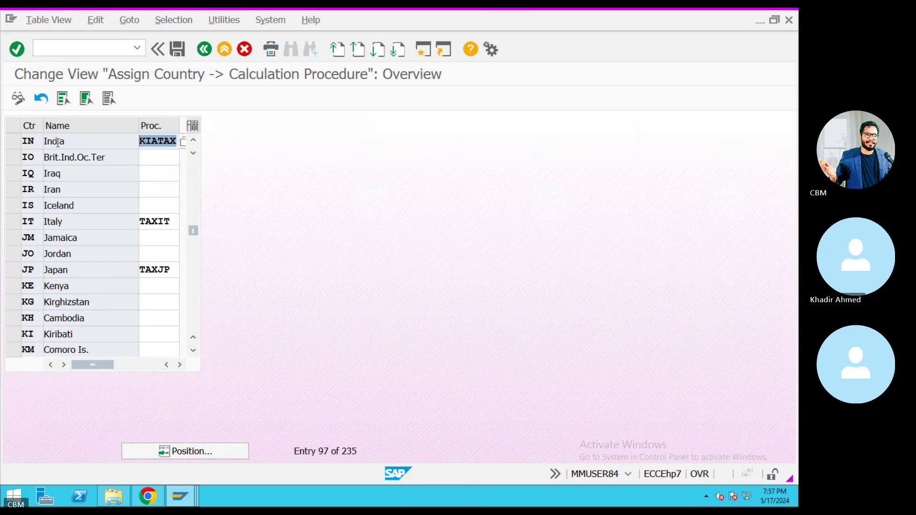
left_click(17, 145)
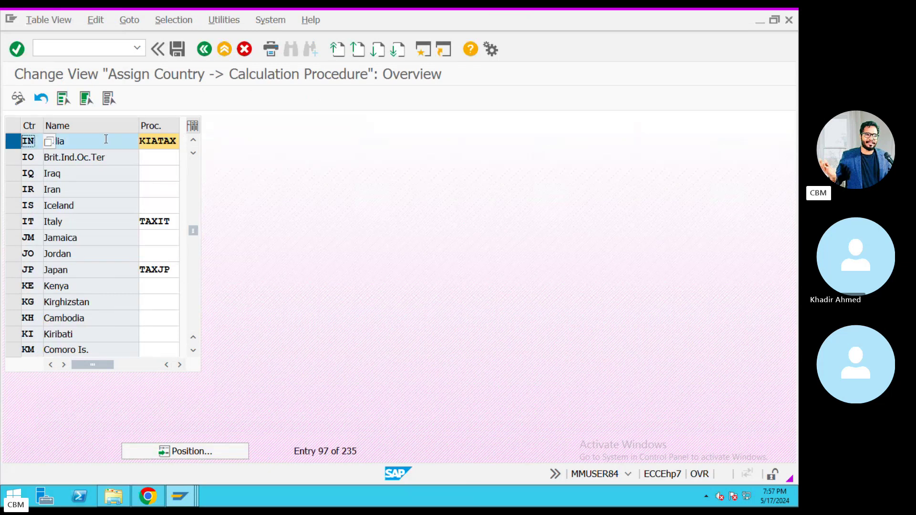
left_click(201, 56)
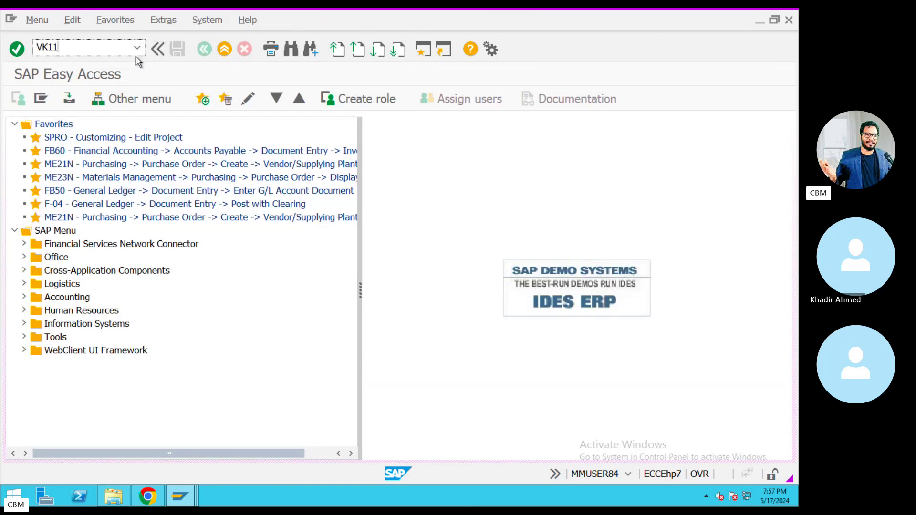
Start a PR00 condition record using the Customer/Material key combination.
key("Return")
type("PR00")
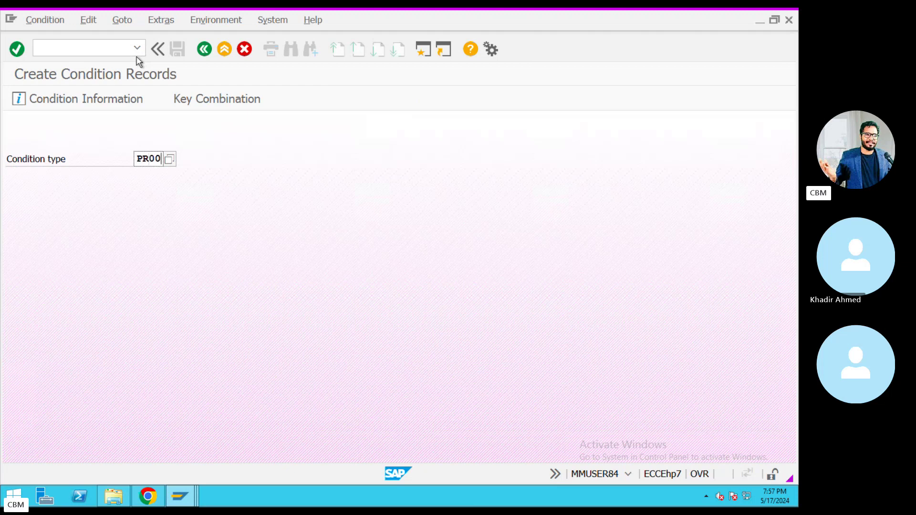
key("Return")
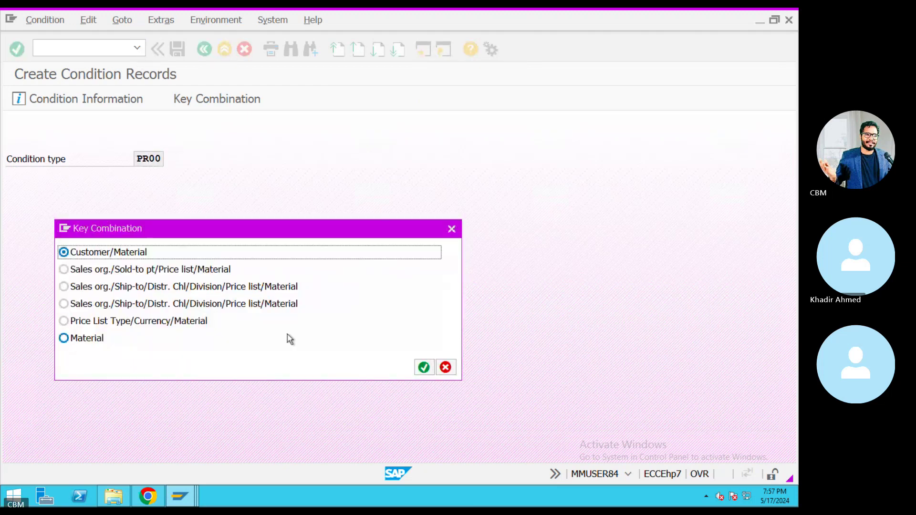
left_click(424, 367)
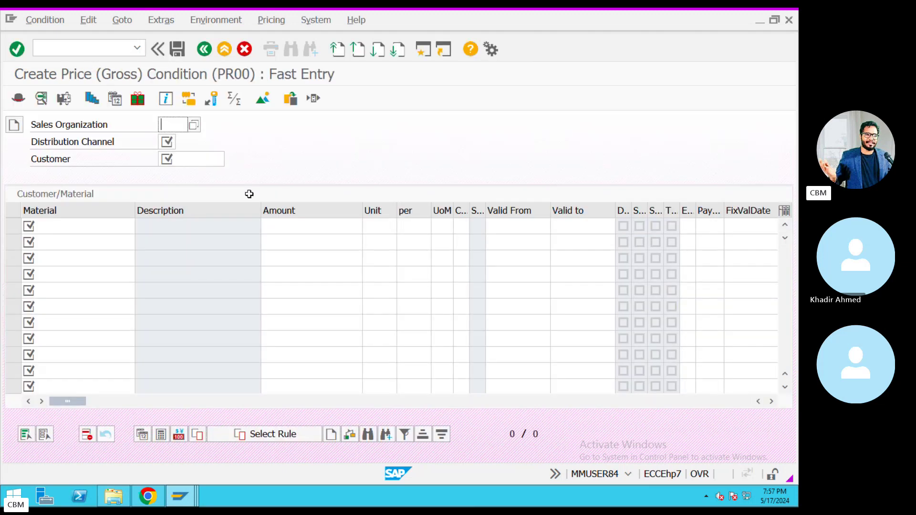
Fill in sales organization KIA and distribution channel KY from the input history.
key("BackSpace")
left_click(180, 150)
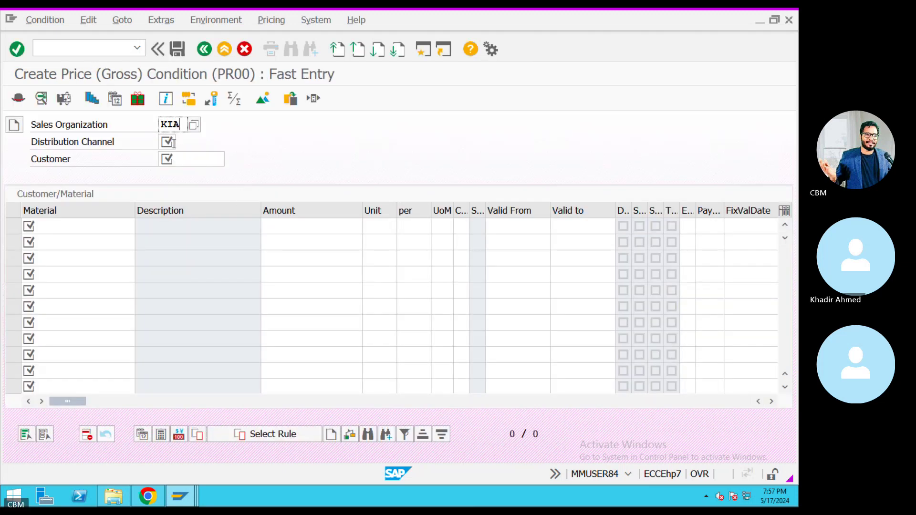
key("Tab")
key("BackSpace")
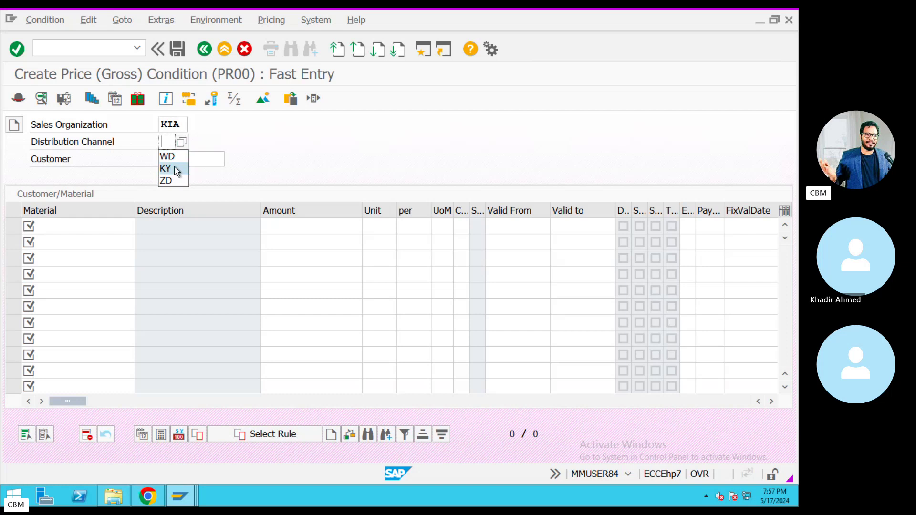
left_click(178, 170)
key("Tab")
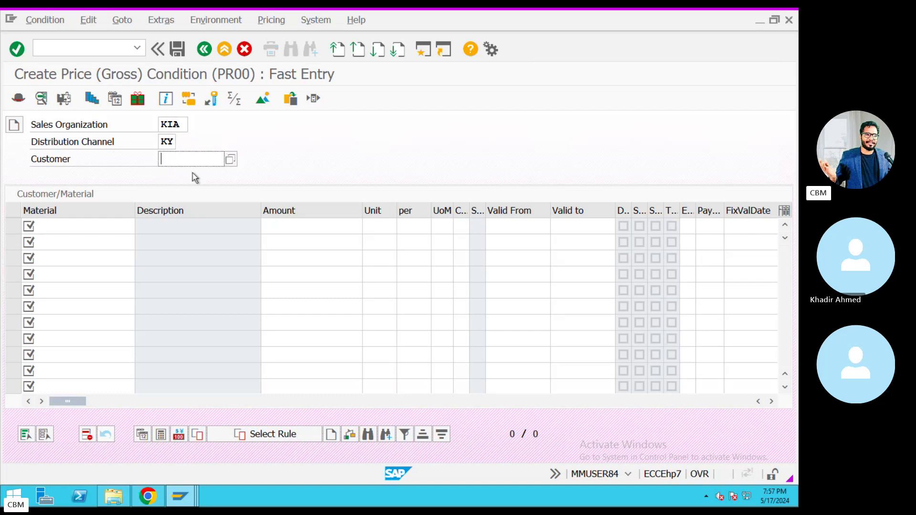
key("BackSpace")
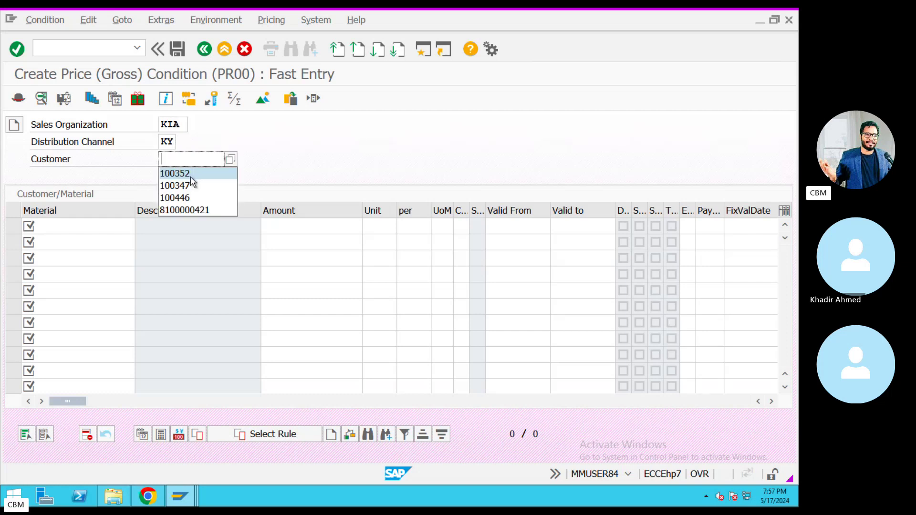
left_click(241, 168)
Find the customer by searching on company code KIA, then open a second session.
key("F4")
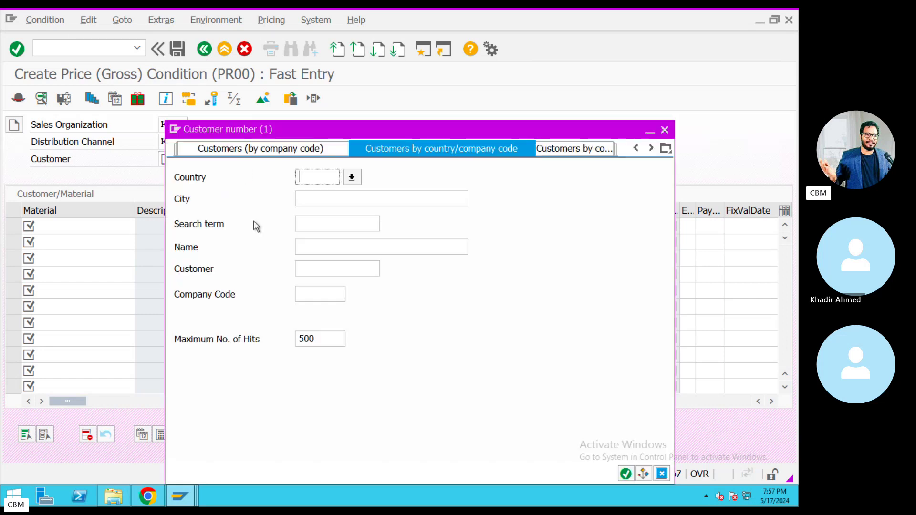
left_click(319, 294)
type("KIA")
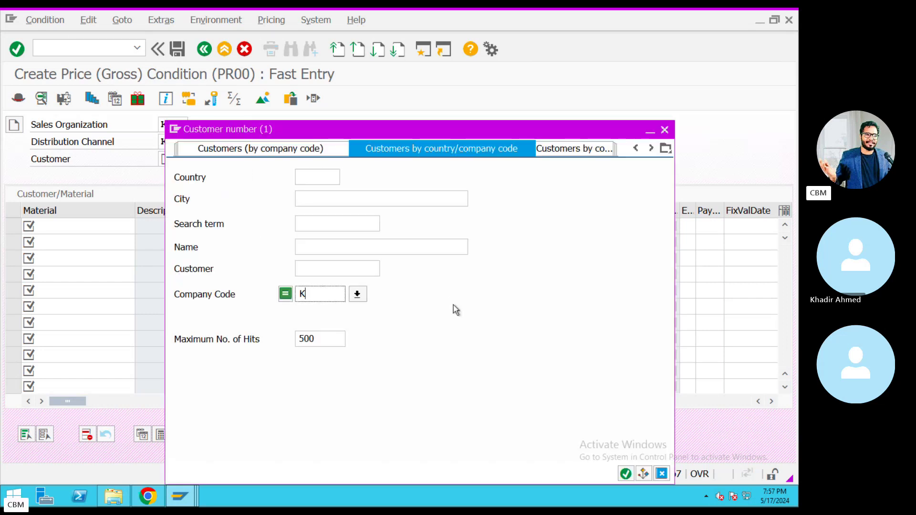
key("Return")
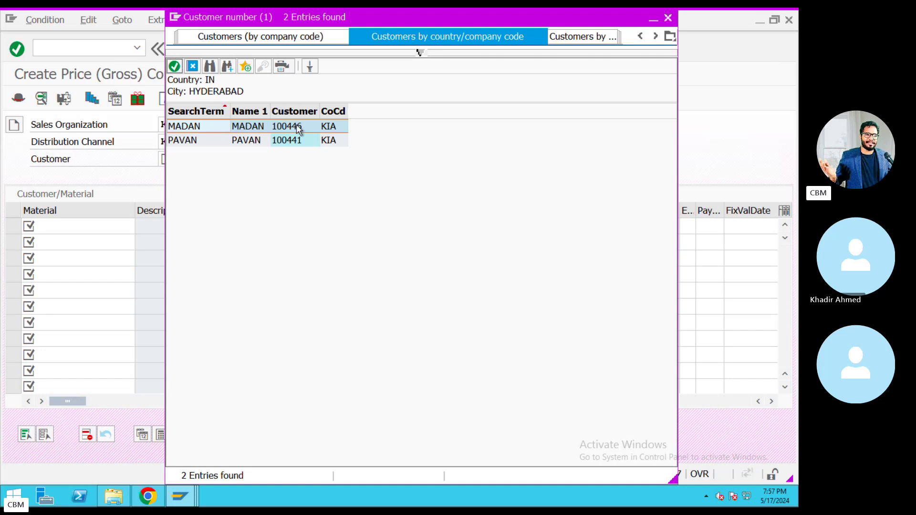
double_click(293, 131)
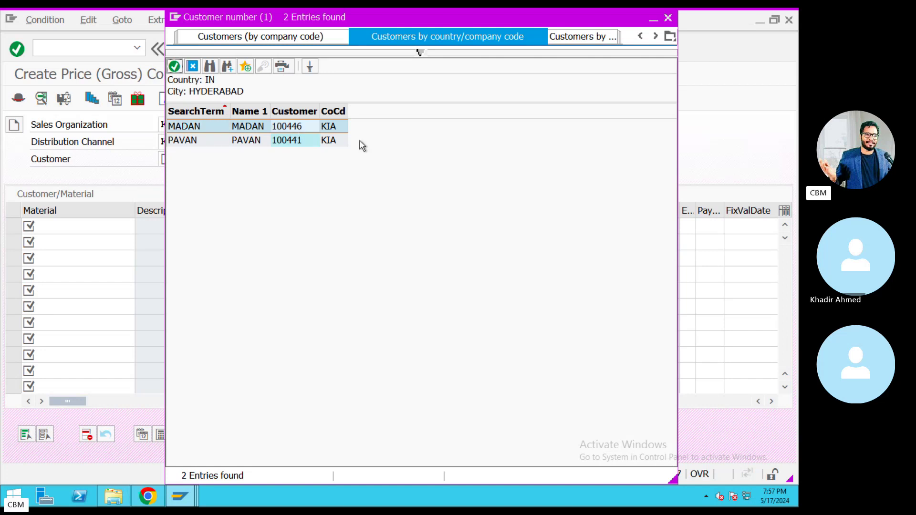
left_click_drag(206, 160, 128, 158)
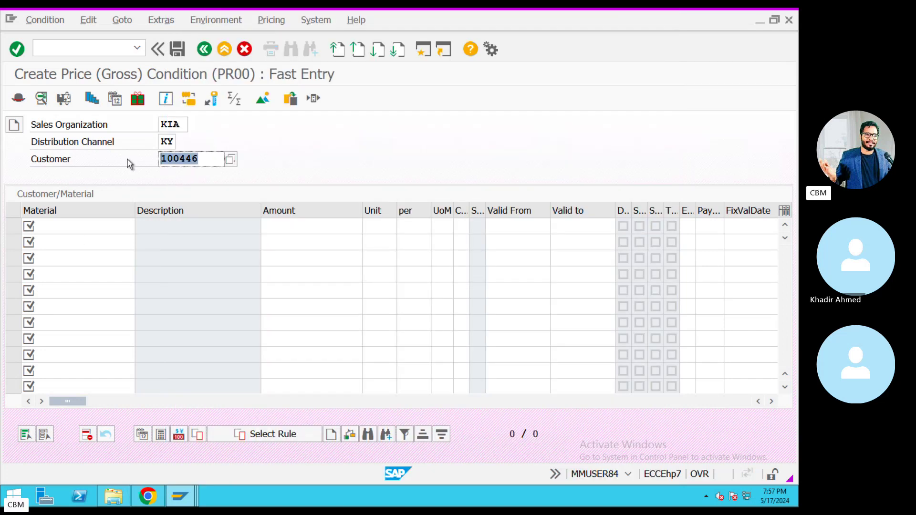
left_click(422, 51)
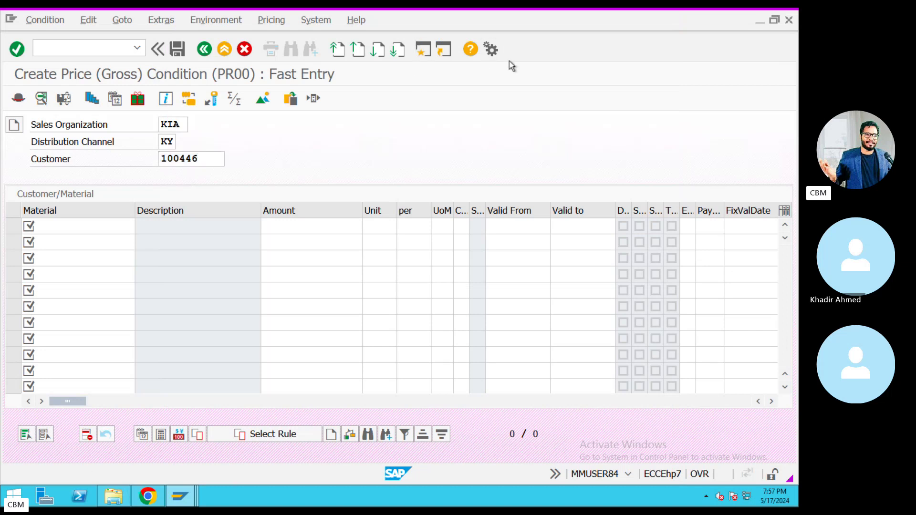
Run VA01 with order type OR, sales org KIA, channel KY and division KX.
type("VA0")
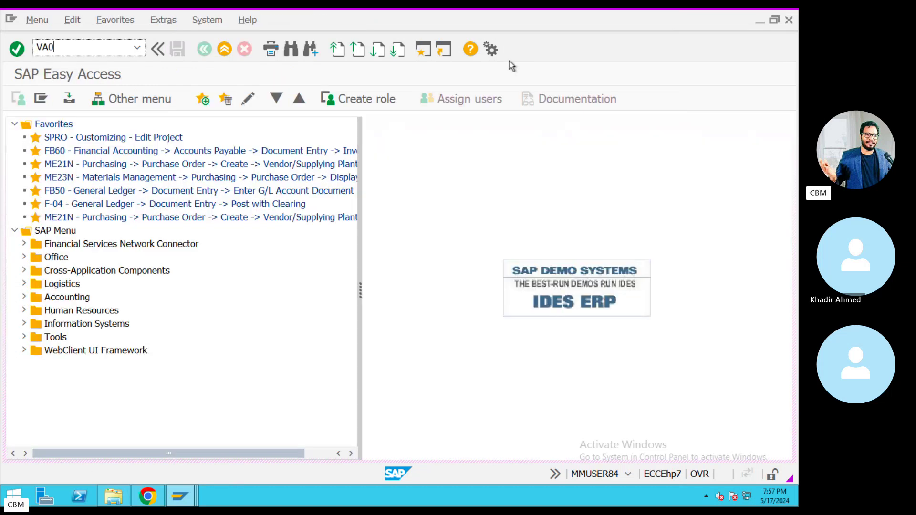
type("1")
key("Return")
left_click(153, 159)
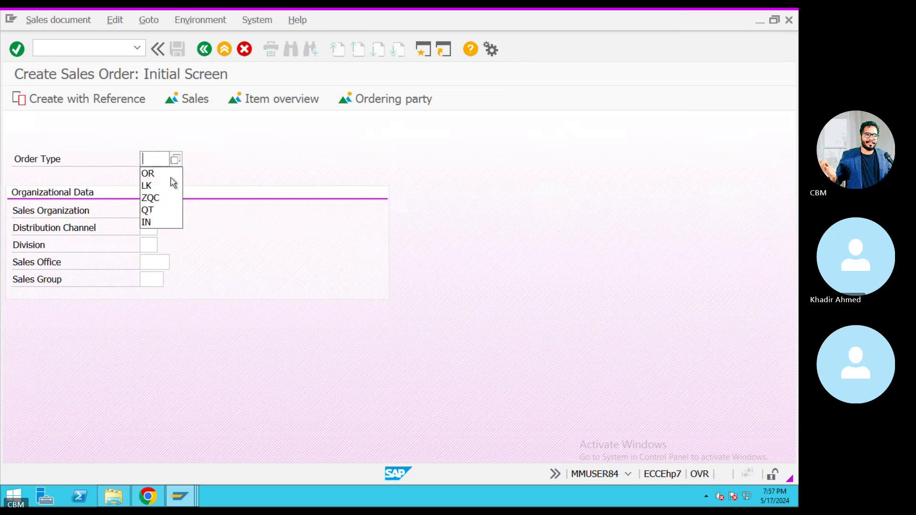
left_click(149, 174)
left_click(159, 210)
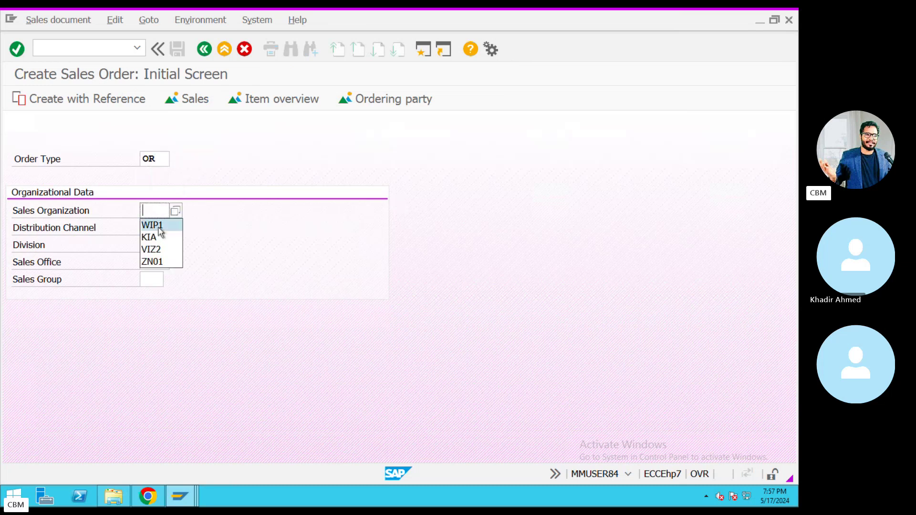
left_click(152, 237)
type("KY")
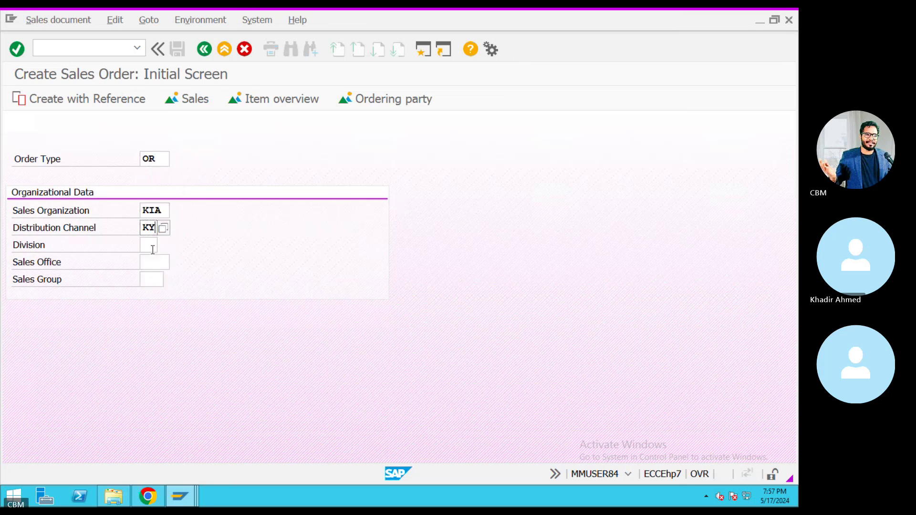
left_click(153, 250)
left_click(152, 261)
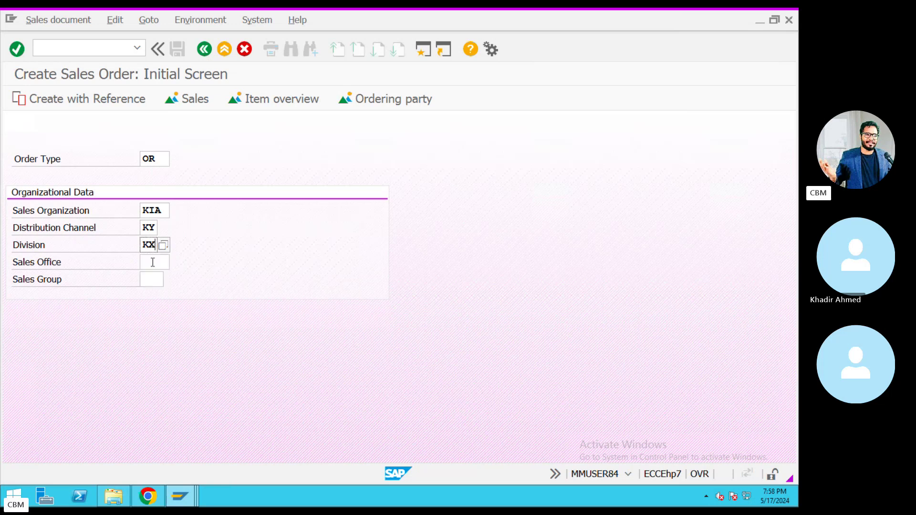
key("Return")
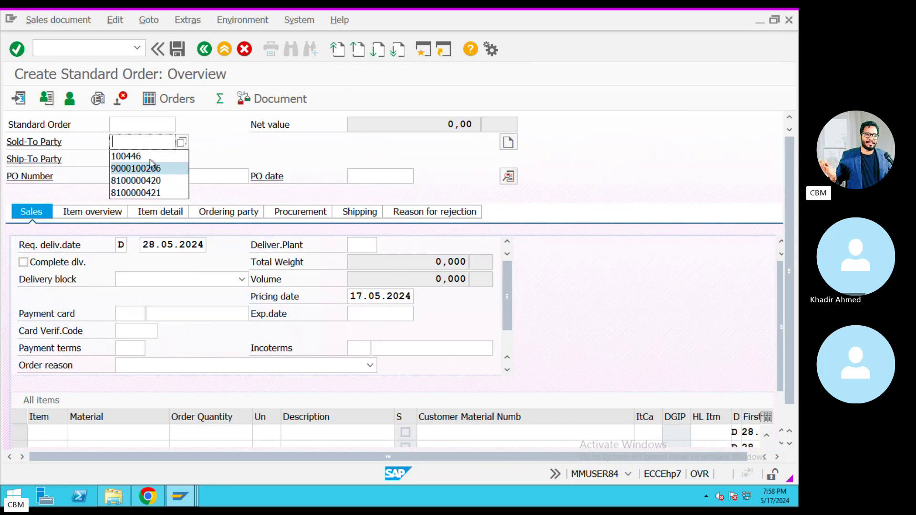
Pick the customer as sold-to party and bring up the open SAP windows.
left_click(126, 156)
left_click(193, 499)
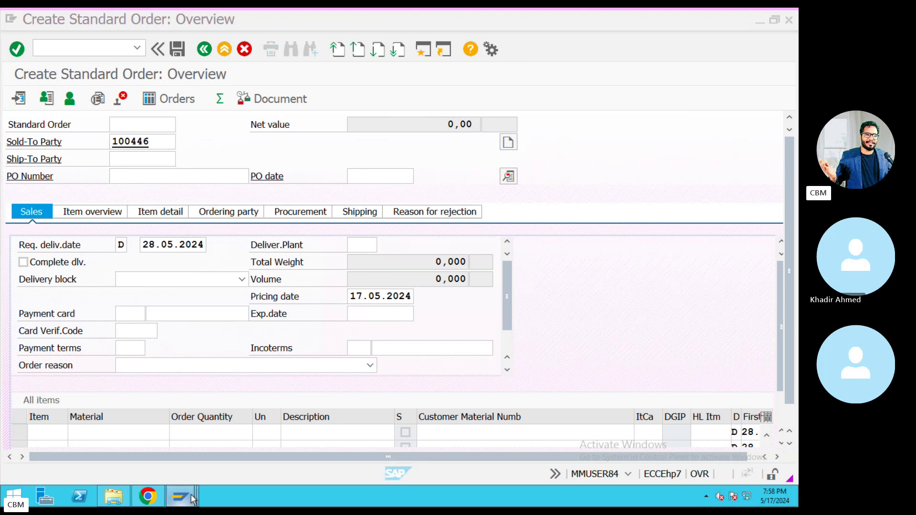
left_click(194, 499)
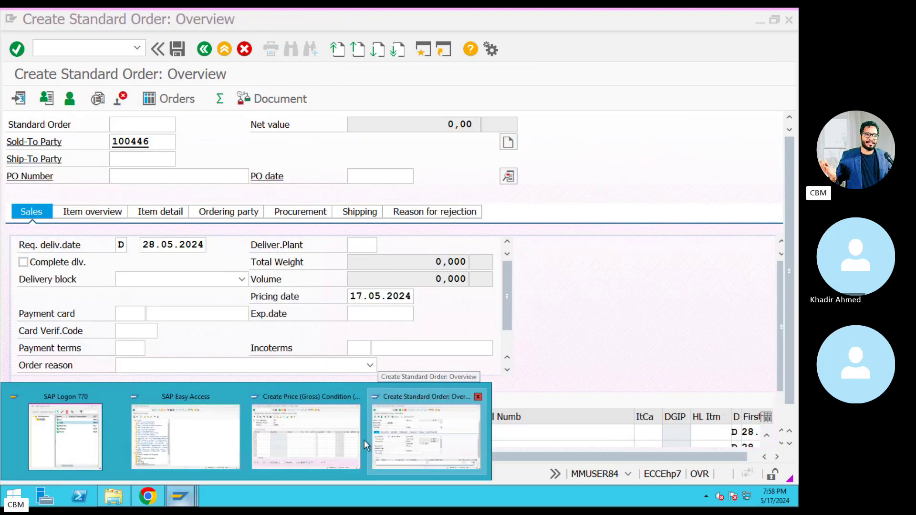
Check the material number in the sales order window, then return to the price entry.
left_click(330, 444)
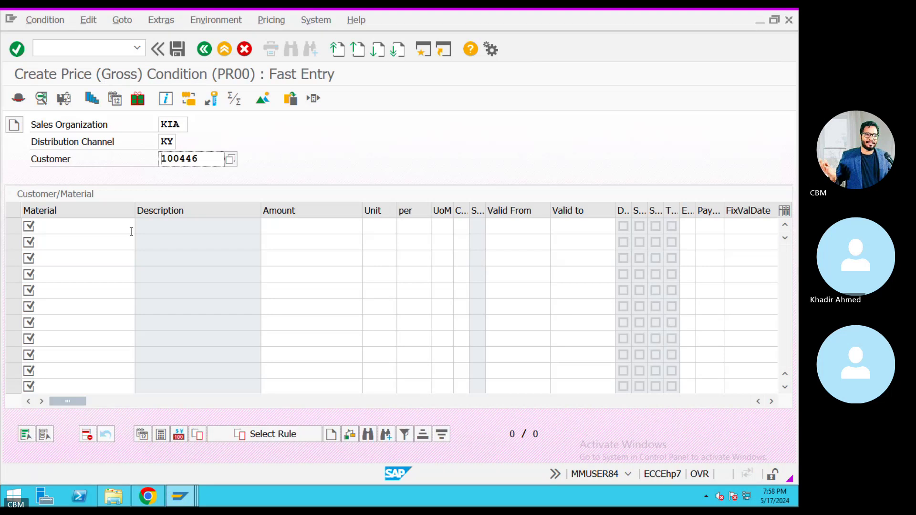
left_click(89, 228)
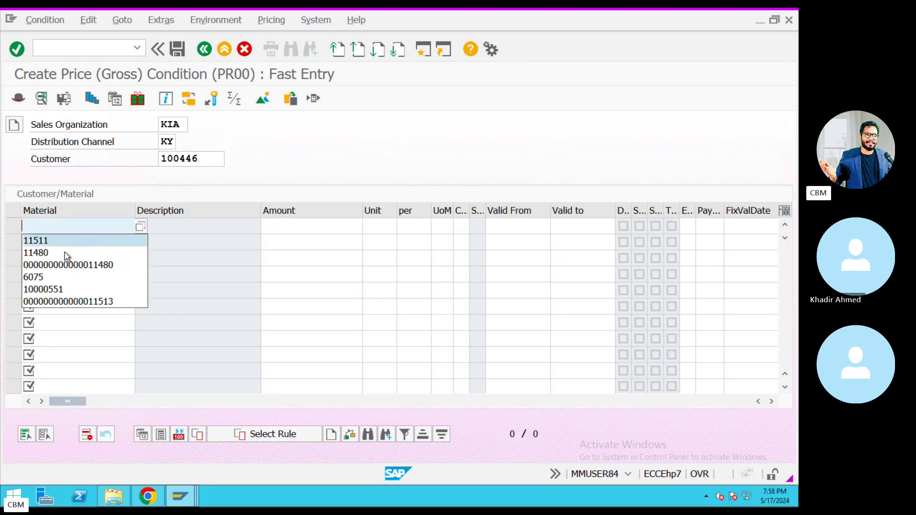
left_click(187, 504)
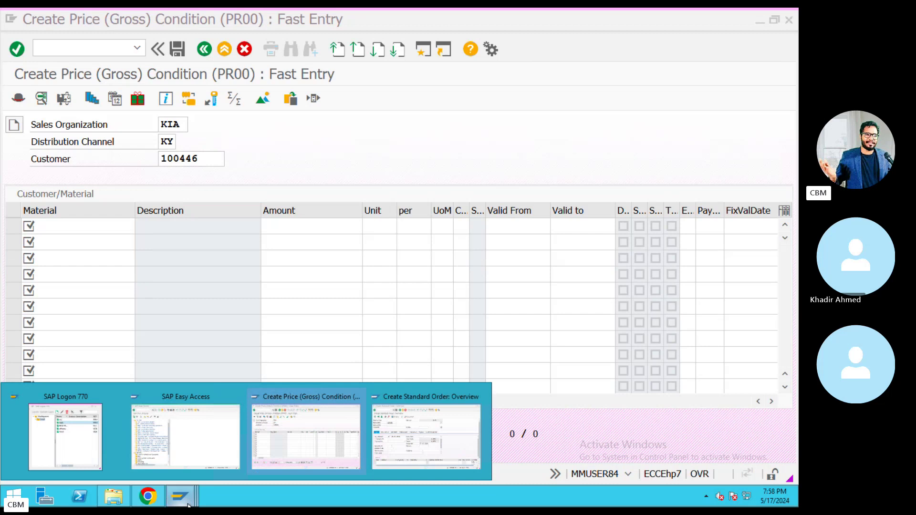
left_click(435, 449)
left_click(105, 431)
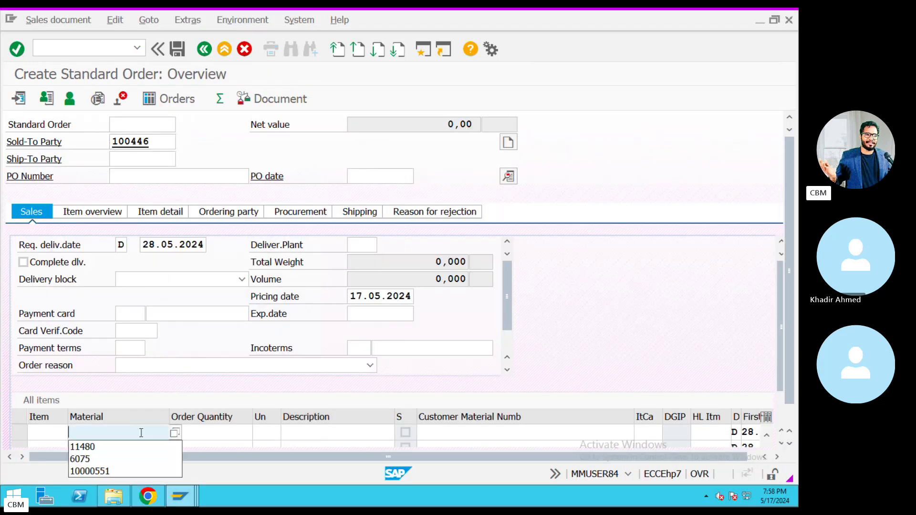
left_click(95, 445)
left_click(178, 501)
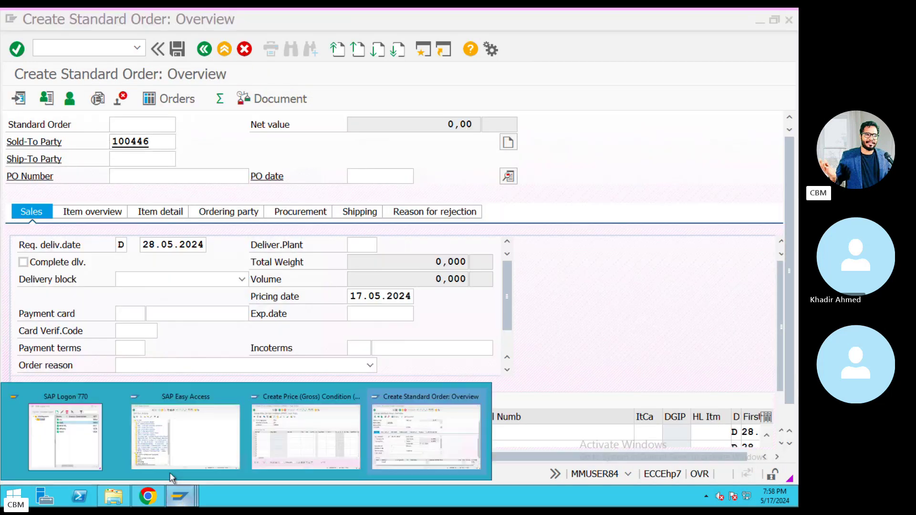
left_click(287, 440)
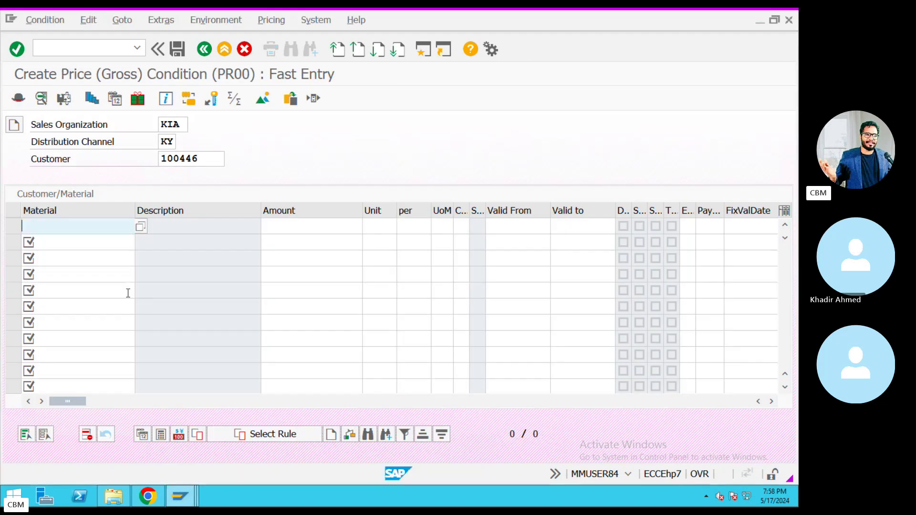
Enter material 11480 with a price of 100 INR.
type("11480")
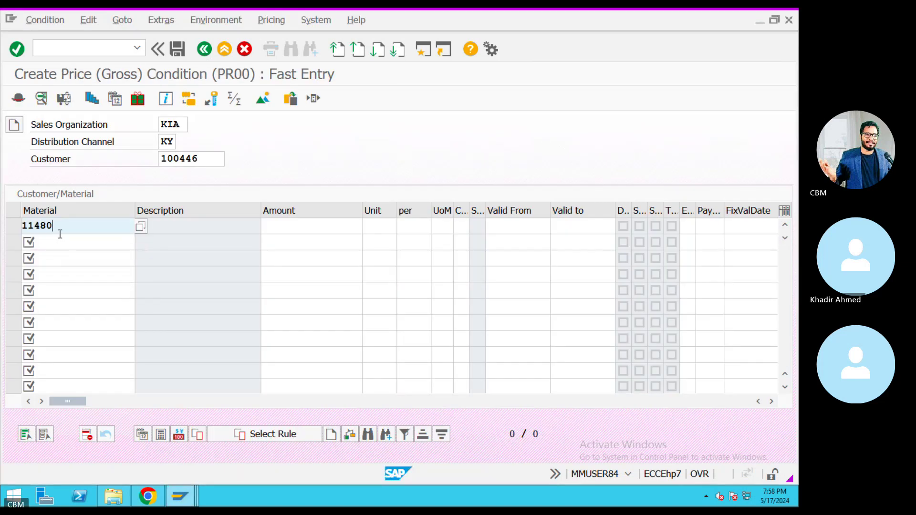
double_click(18, 229)
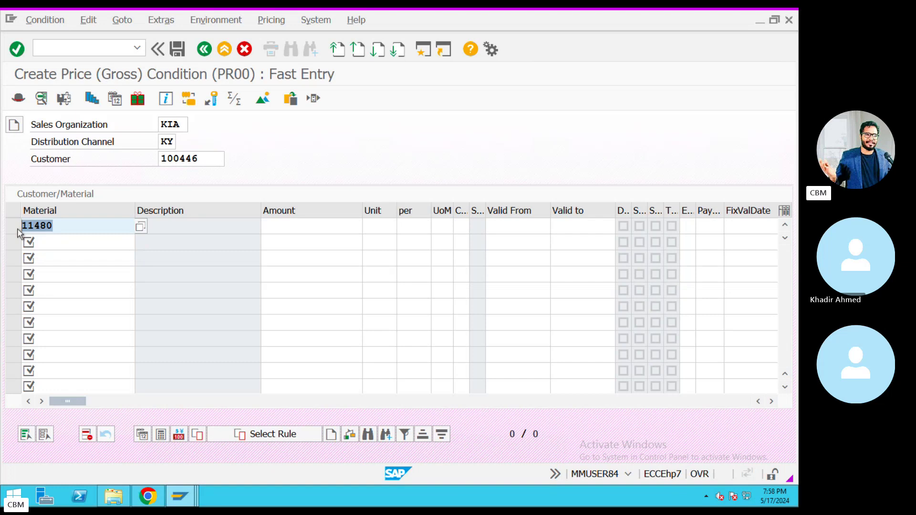
left_click(277, 223)
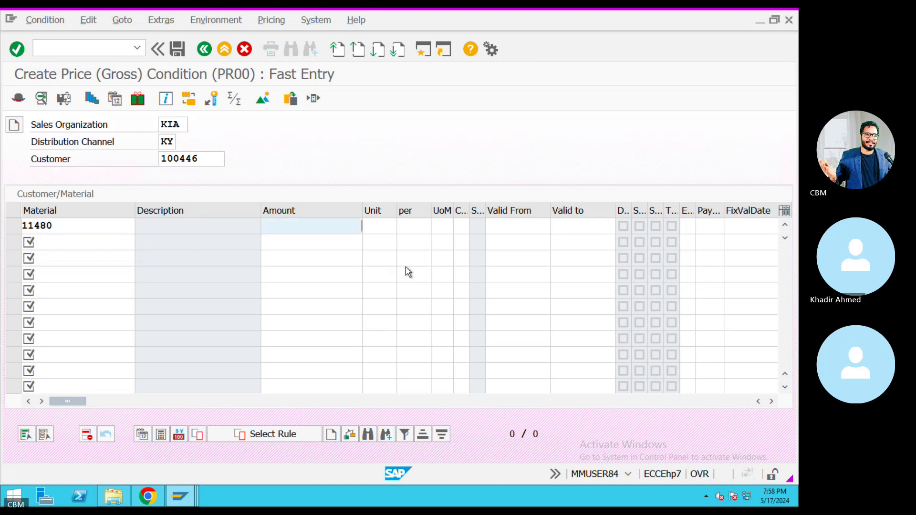
type("100")
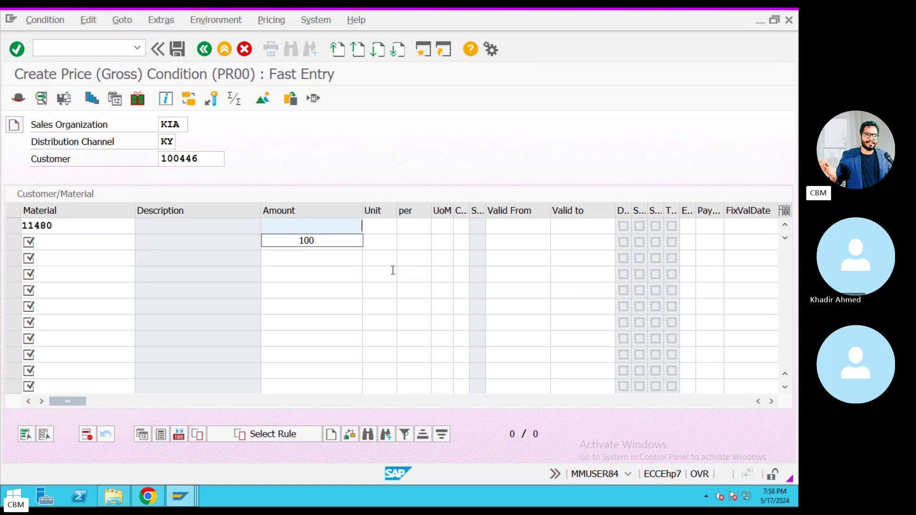
left_click(315, 241)
left_click(379, 229)
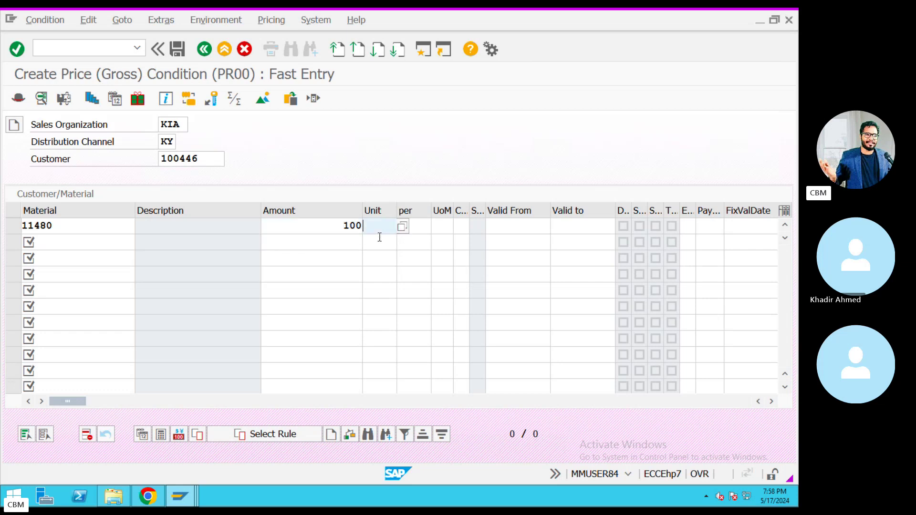
type("I")
left_click(382, 244)
Set validity 01.04.2024 to 30.04.2025 and save the PR00 record.
left_click(421, 231)
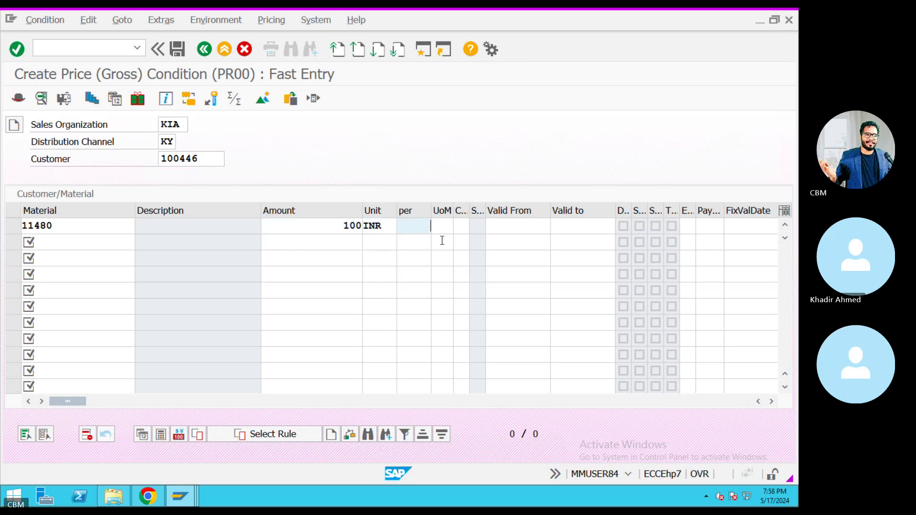
left_click(500, 229)
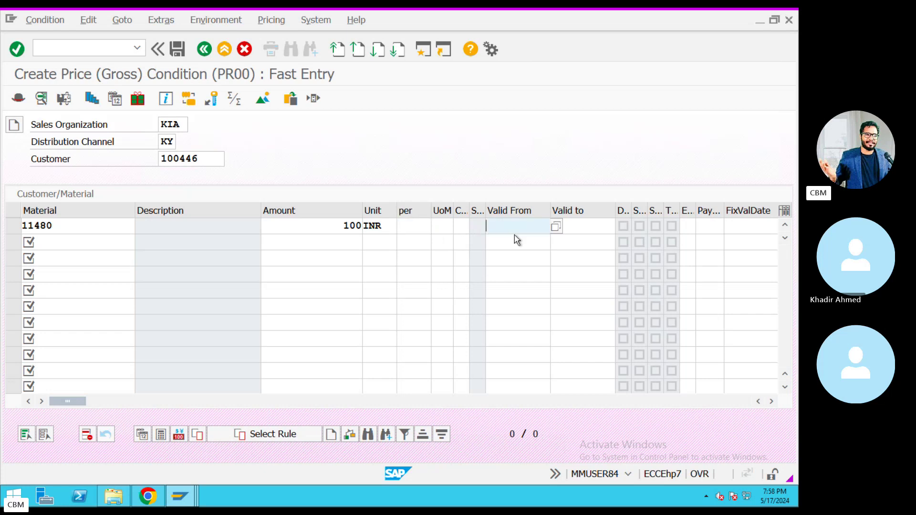
left_click(513, 247)
left_click(577, 227)
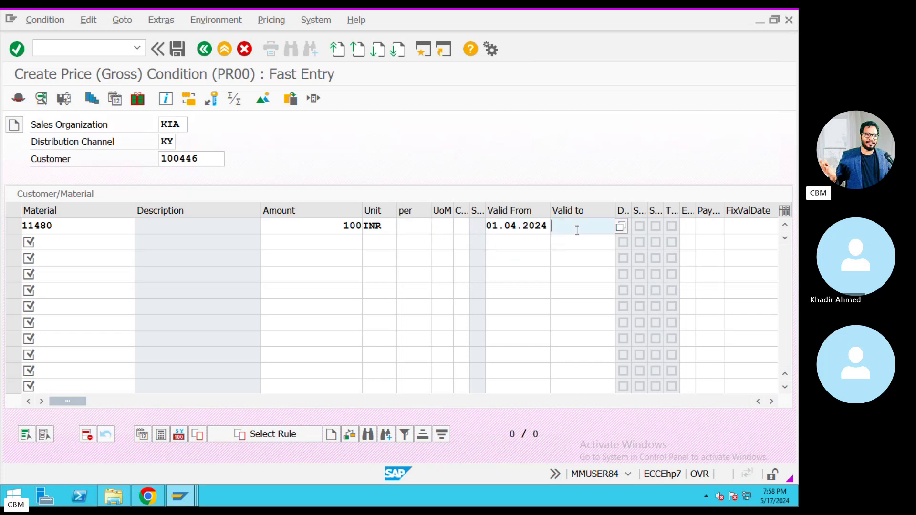
left_click(575, 240)
left_click(177, 49)
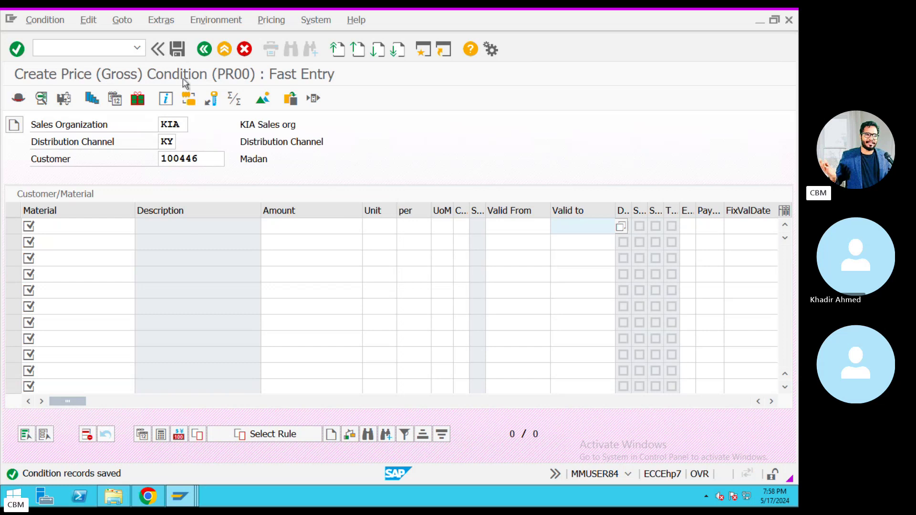
Switch the condition type to MWST with the Domestic Taxes key combination.
left_click(204, 55)
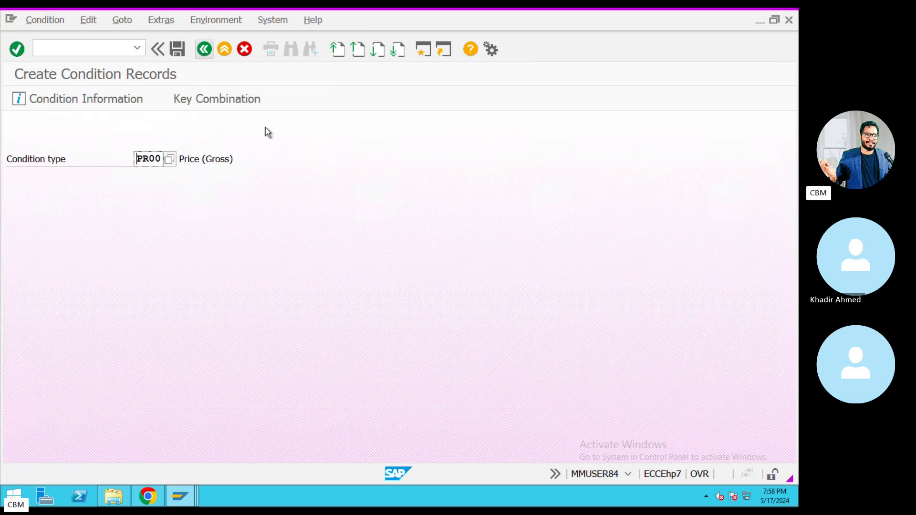
double_click(145, 159)
type("MWST")
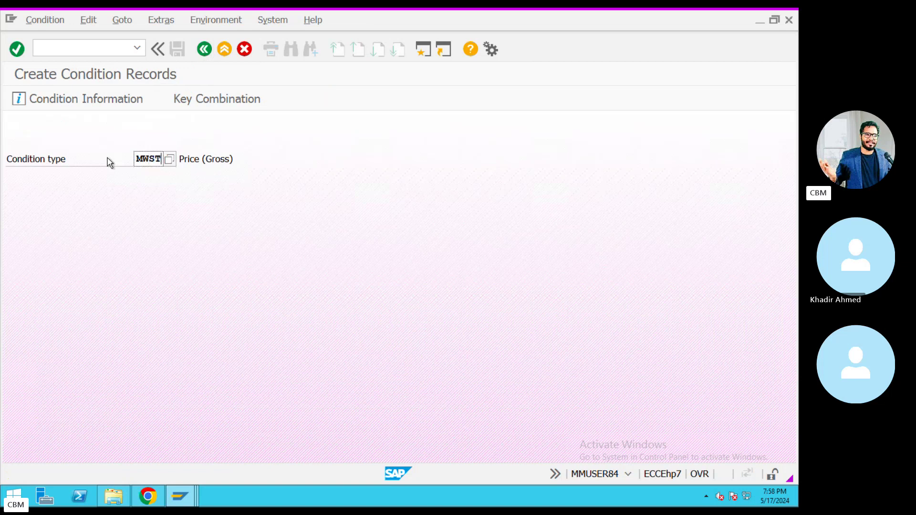
key("Return")
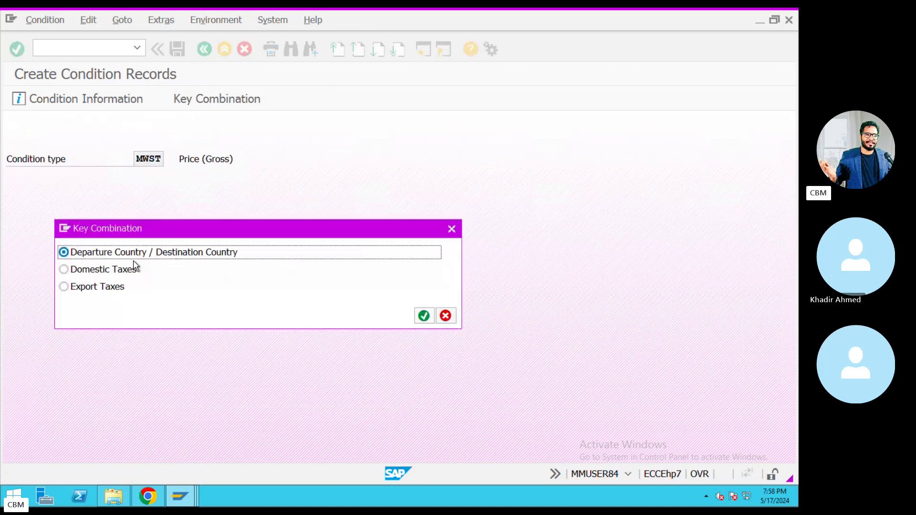
left_click(72, 270)
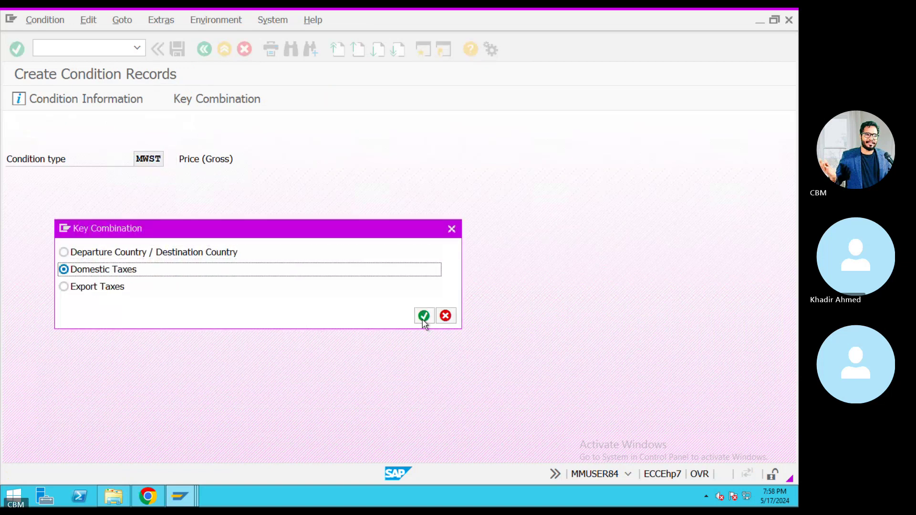
left_click(423, 316)
Set country IN with customer tax class 1 (Liable for Tax) and material class 1 (Full tax).
type("I")
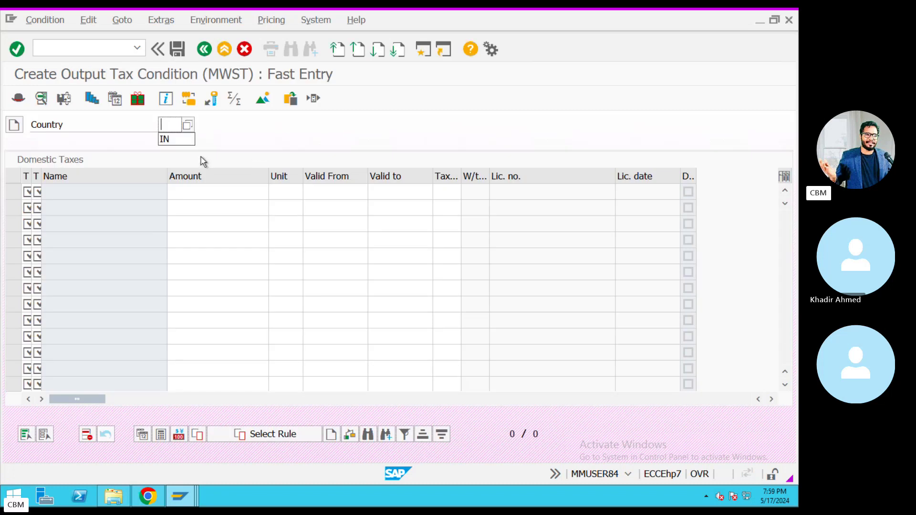
left_click(180, 139)
left_click(27, 192)
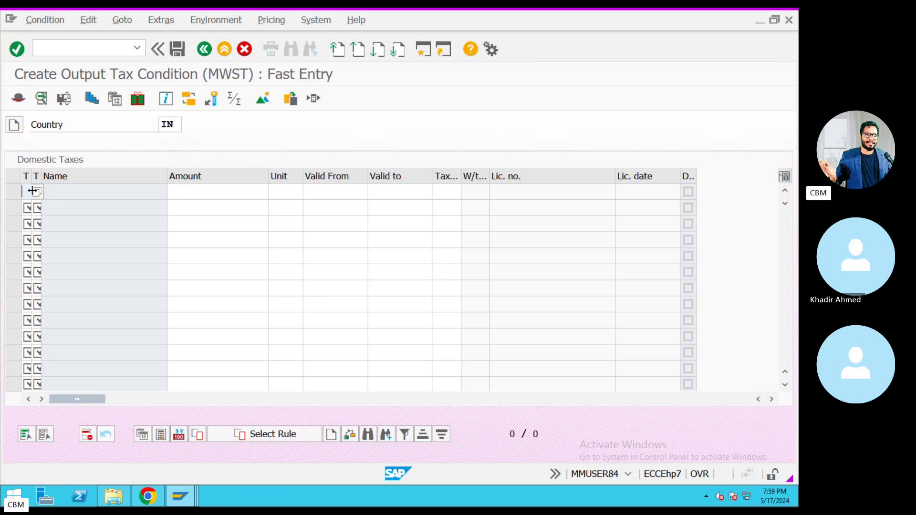
key("F4")
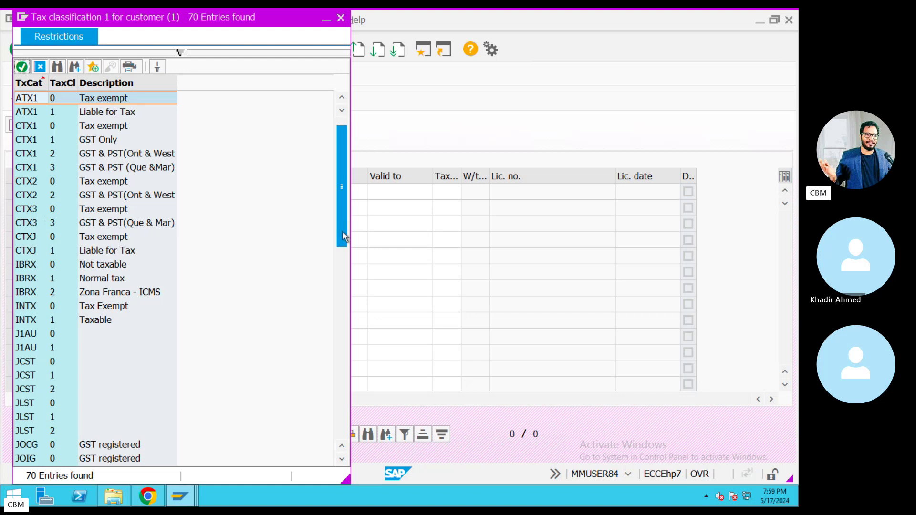
left_click_drag(342, 231, 343, 344)
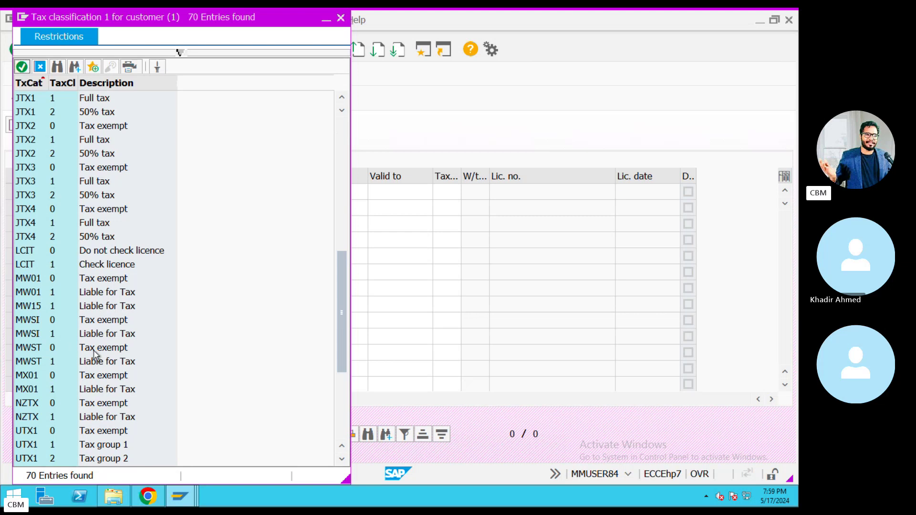
left_click(98, 366)
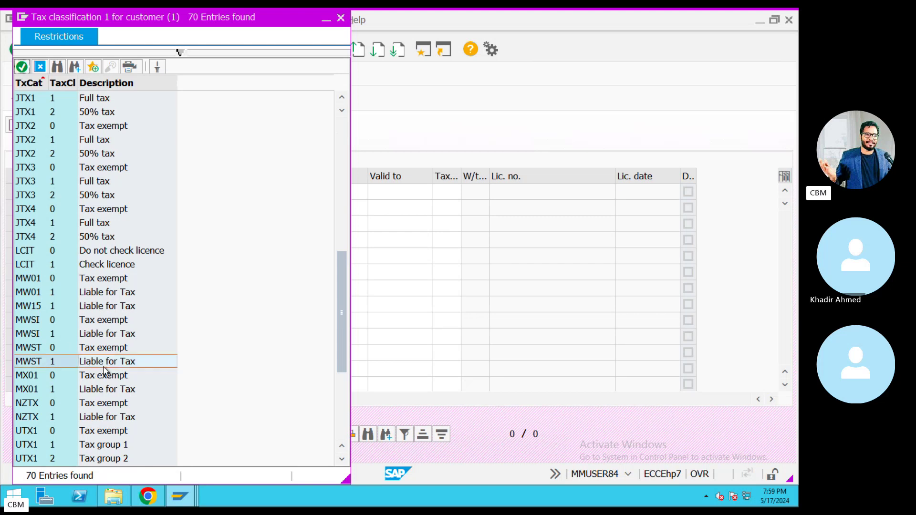
double_click(104, 371)
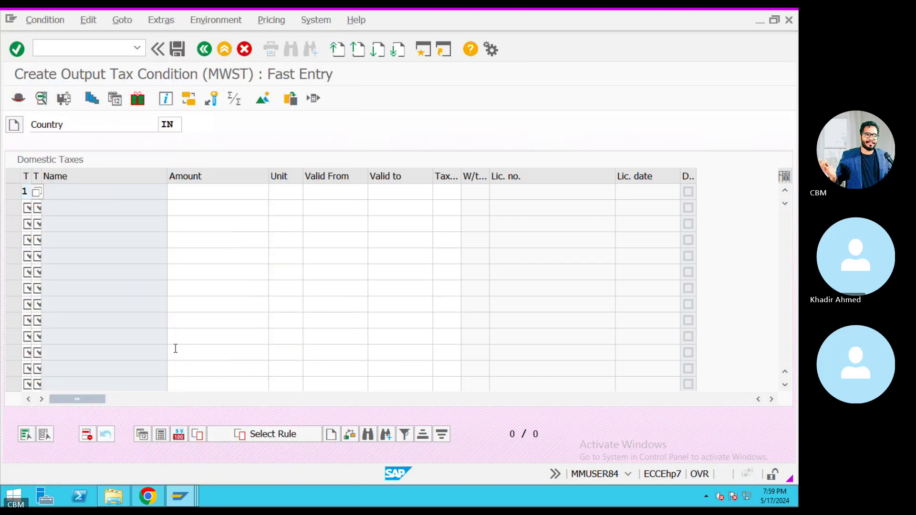
left_click(198, 192)
left_click(39, 192)
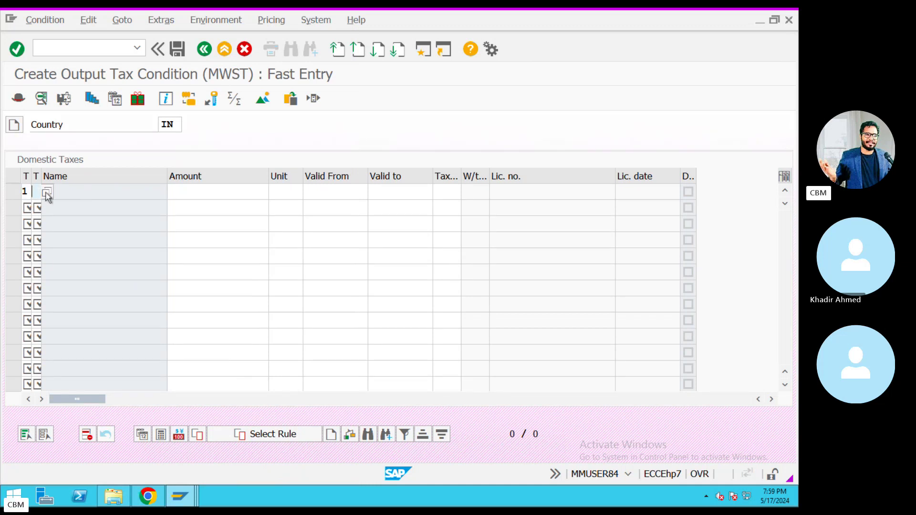
key("F4")
double_click(77, 134)
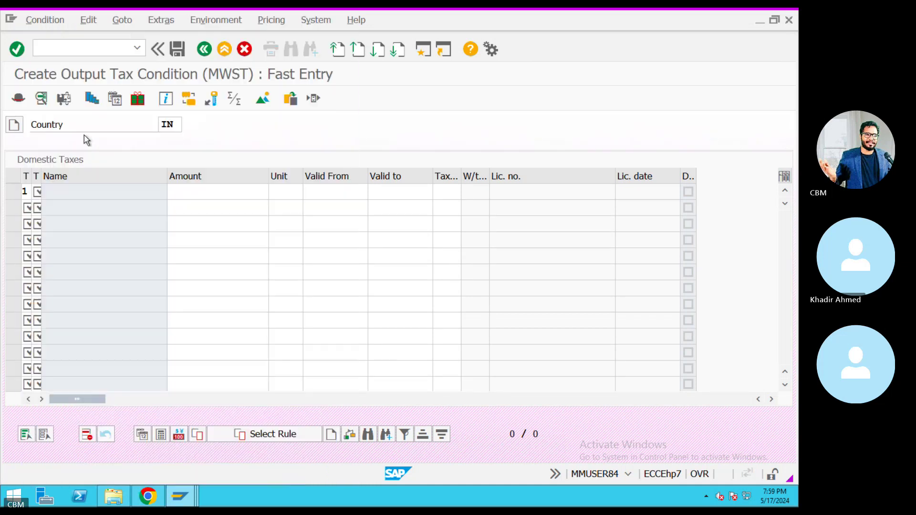
Enter currency INR, validity 01.04.2024–30.04.2025 and tax code k9.
left_click(280, 191)
type("INR")
left_click(337, 200)
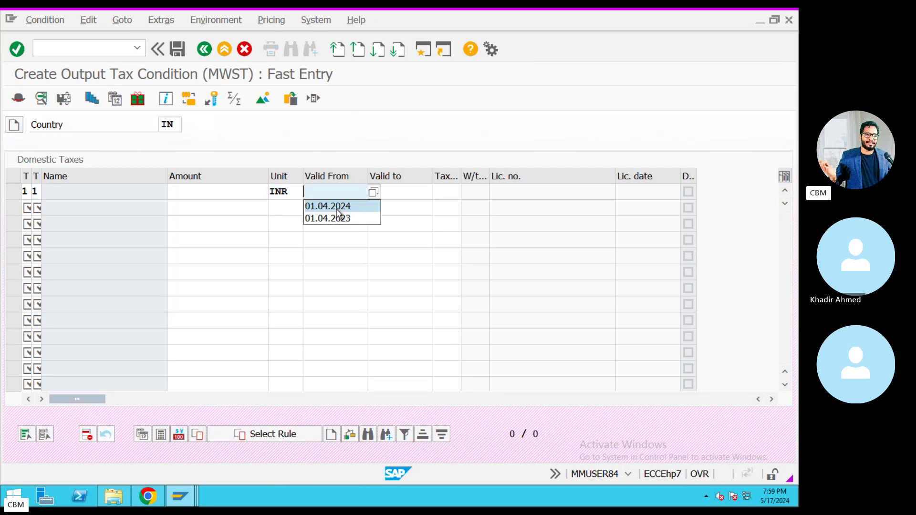
left_click(338, 205)
left_click(395, 191)
left_click(399, 206)
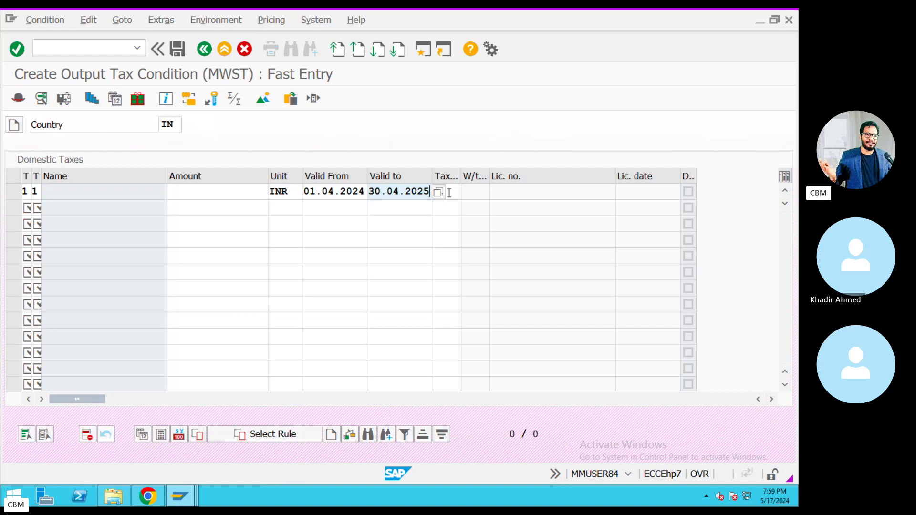
key("Tab")
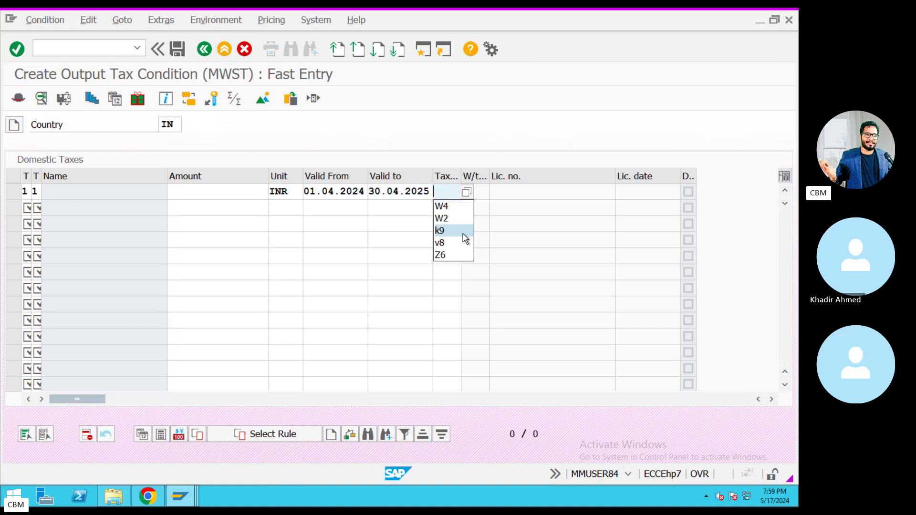
left_click(461, 232)
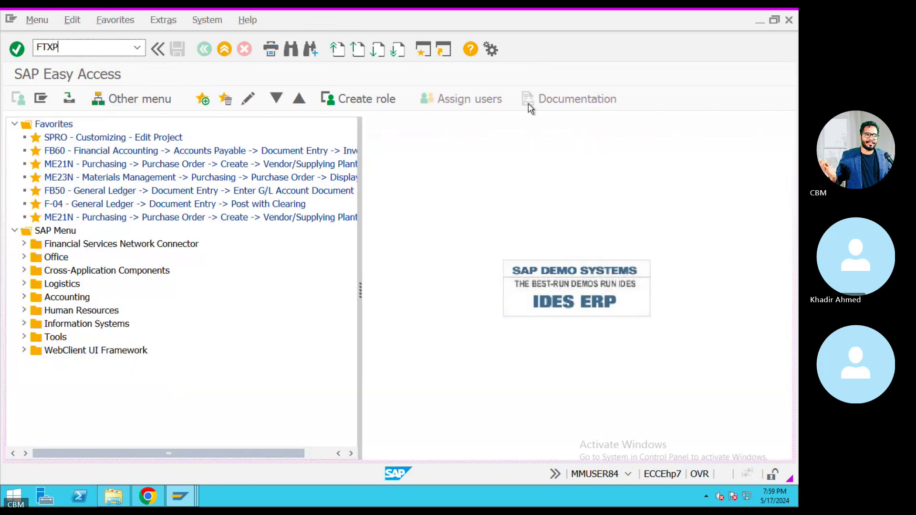
In FTXP, check that tax code K9 for country IN has the 28% output IGST rate.
key("Return")
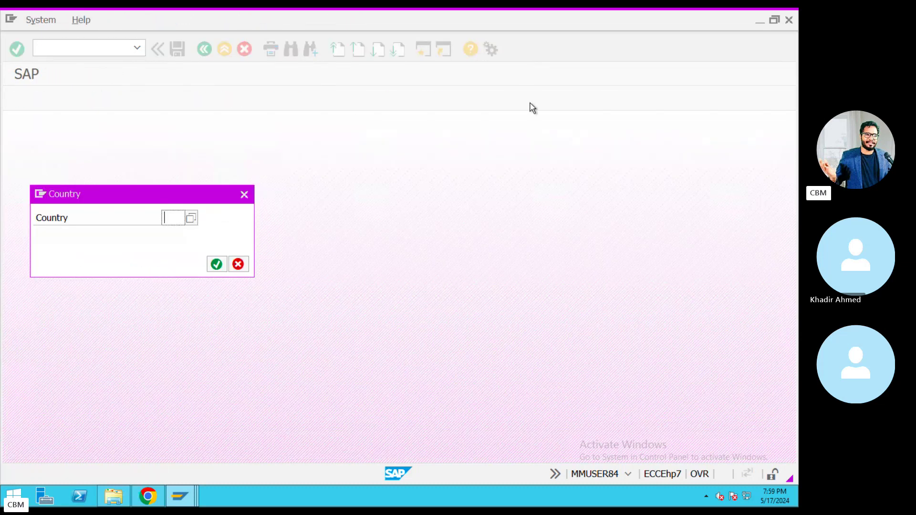
type("IN")
key("Return")
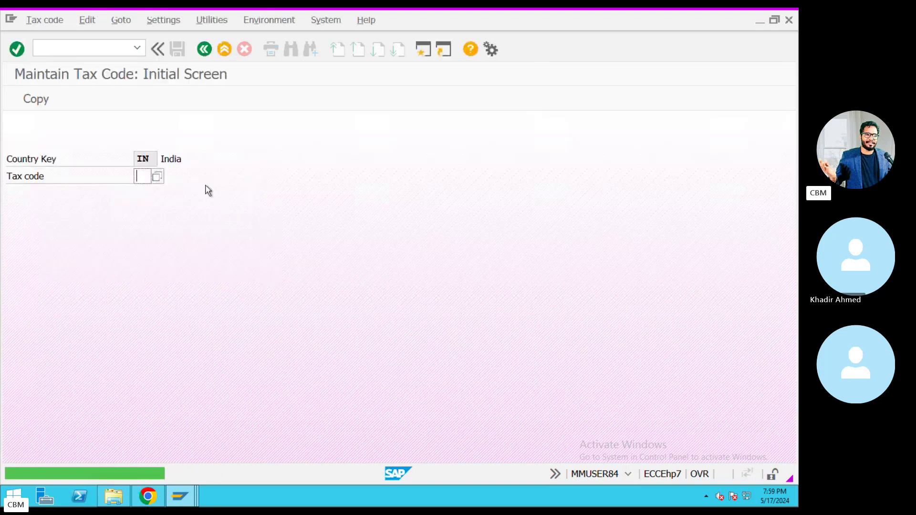
type("K9")
key("Return")
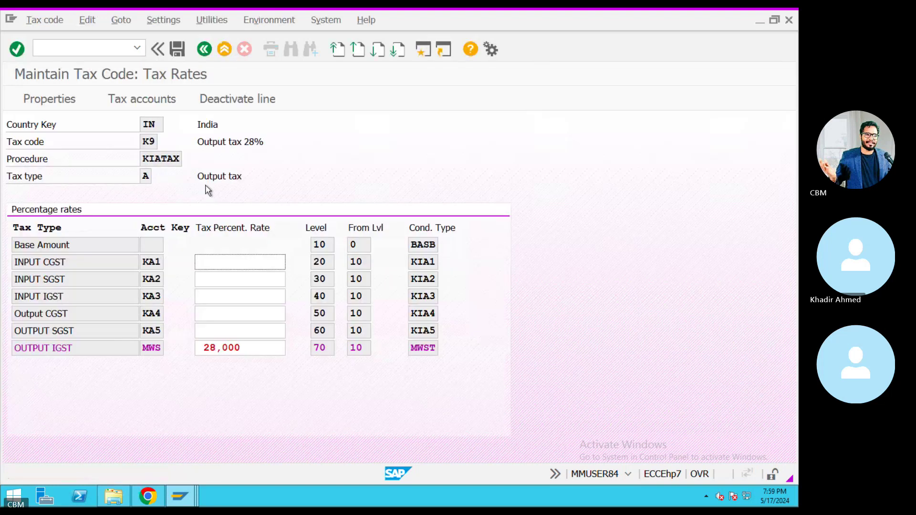
left_click_drag(250, 351, 195, 346)
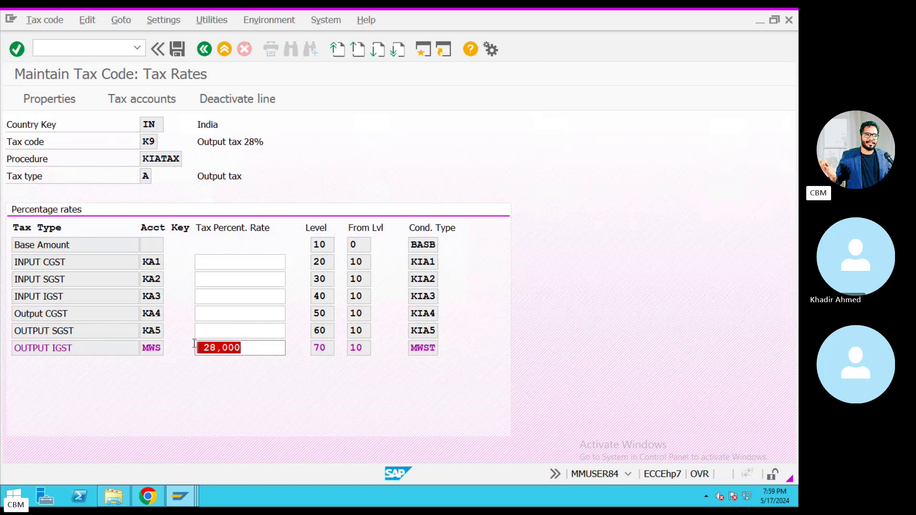
Save the MWST output tax records in the condition window and leave the fast-entry screen.
left_click(180, 497)
left_click(331, 453)
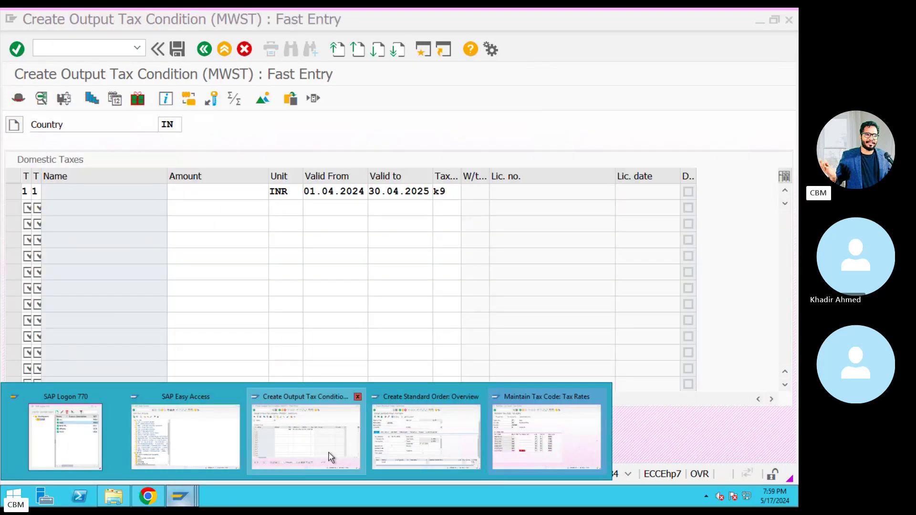
double_click(451, 190)
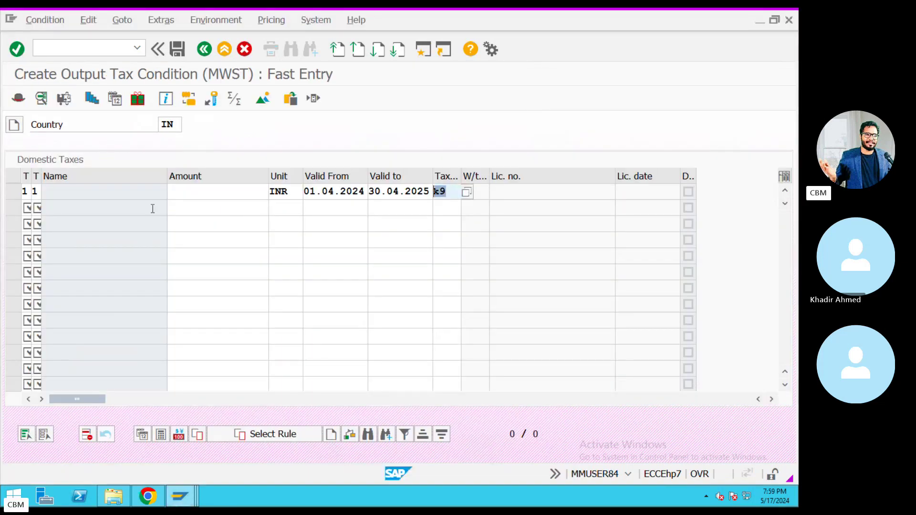
left_click(178, 49)
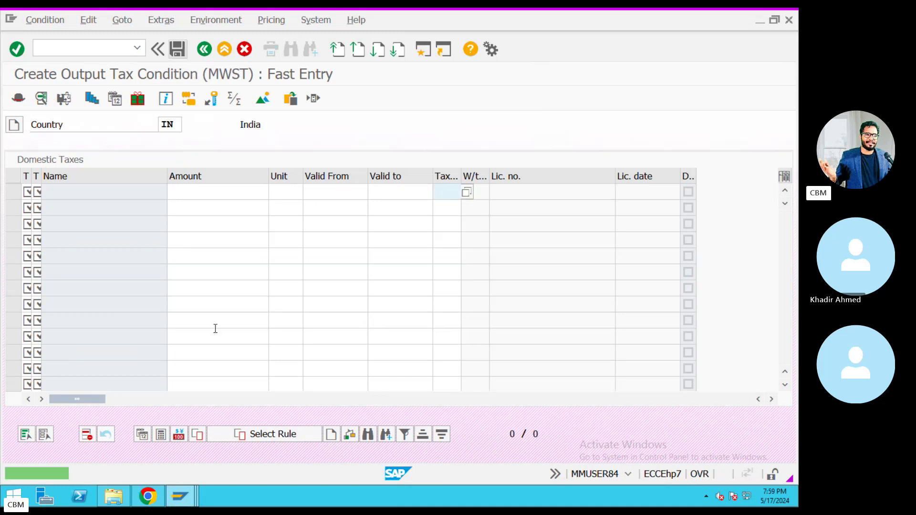
left_click(208, 51)
Return to Easy Access and run VA01, verifying order type OR and sales org KIA.
left_click(208, 53)
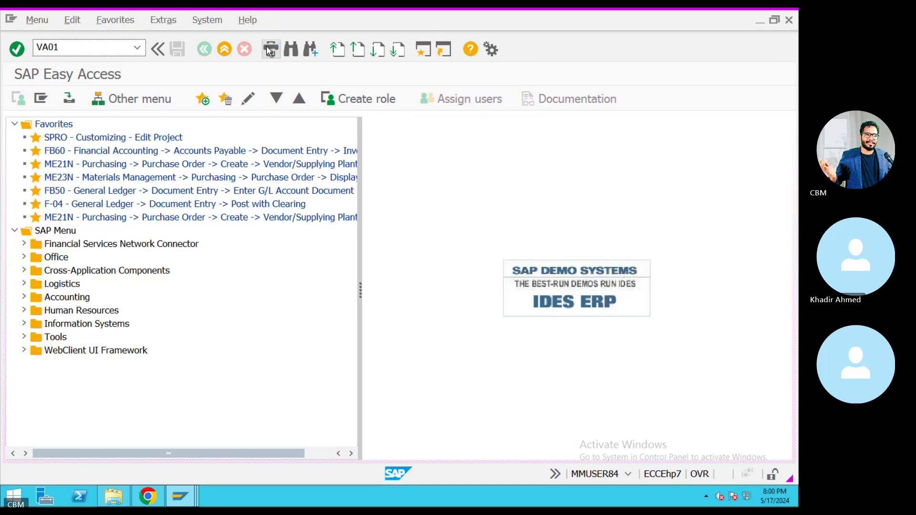
key("Return")
left_click_drag(165, 211, 138, 235)
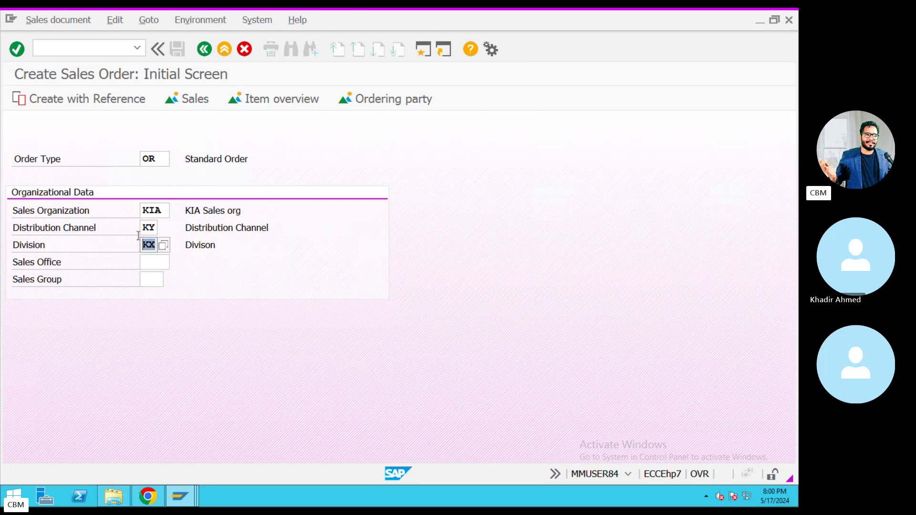
left_click_drag(164, 159, 143, 159)
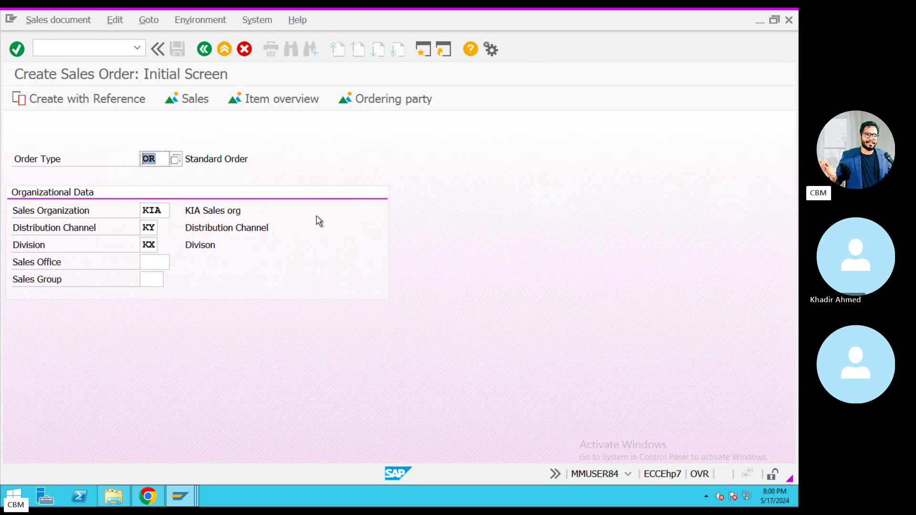
Choose the sold-to customer for the order from the input history.
key("Return")
left_click(164, 143)
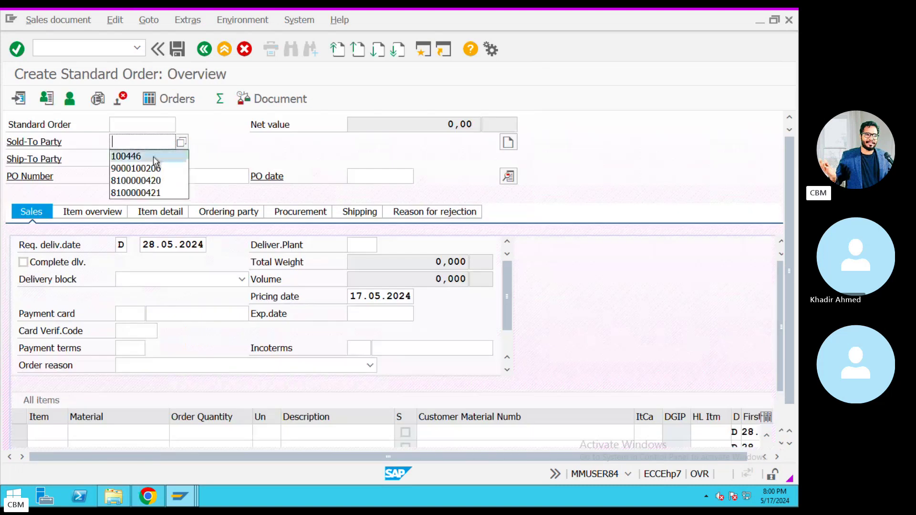
left_click(154, 157)
left_click_drag(162, 149, 74, 163)
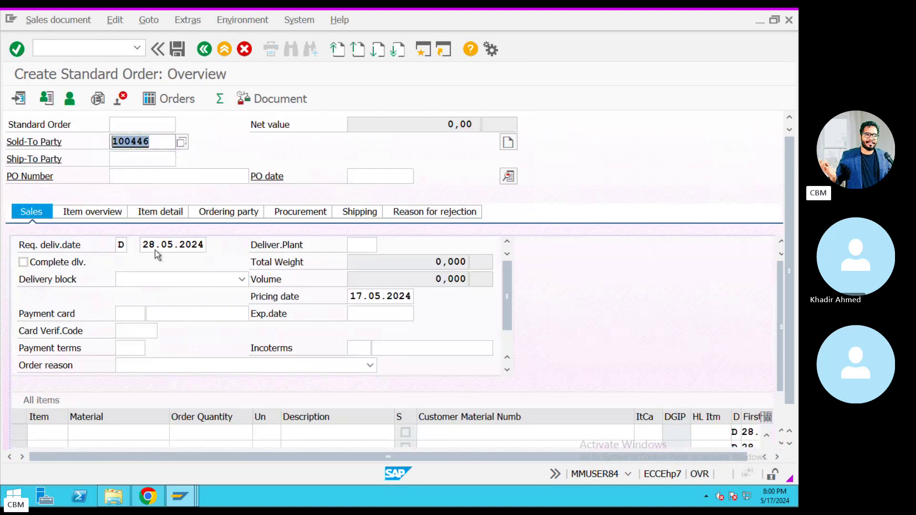
Set delivery date 17.05.2024, delivering plant KIA and pricing date 17.05.2024.
left_click_drag(144, 245, 253, 249)
key("BackSpace")
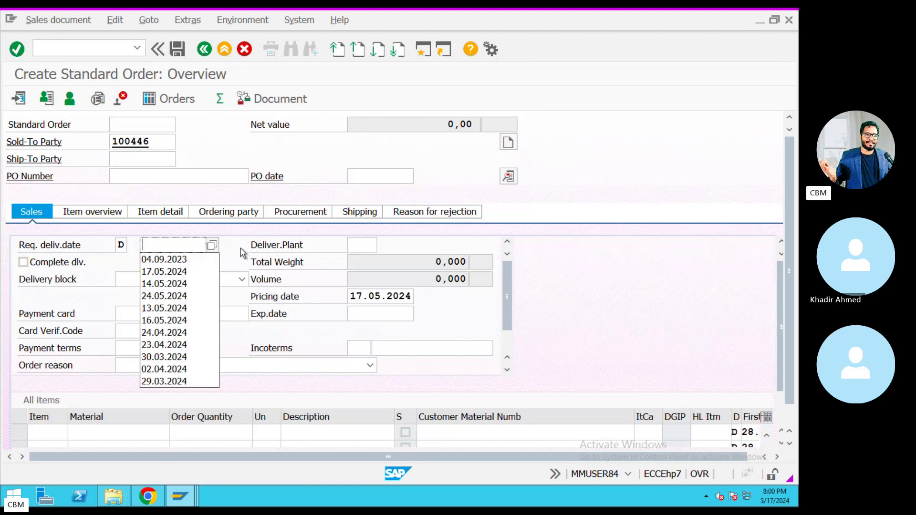
key("F4")
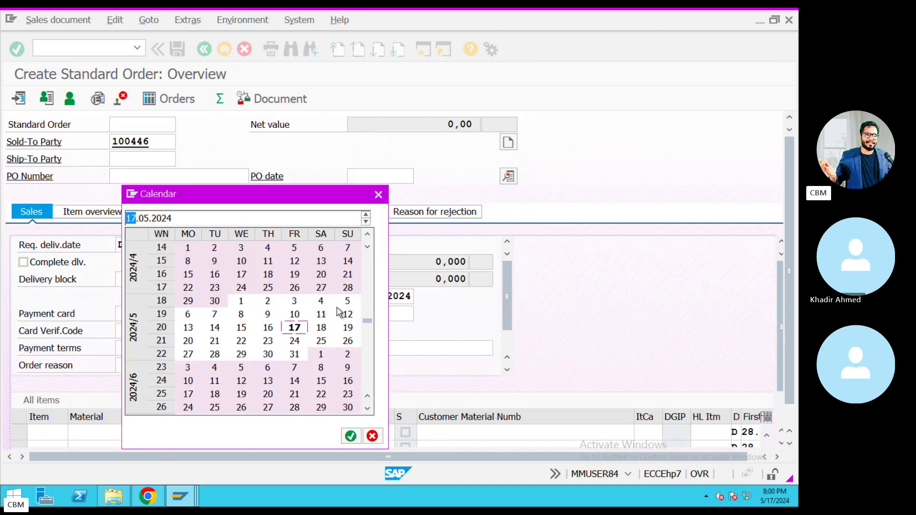
double_click(296, 328)
left_click(373, 245)
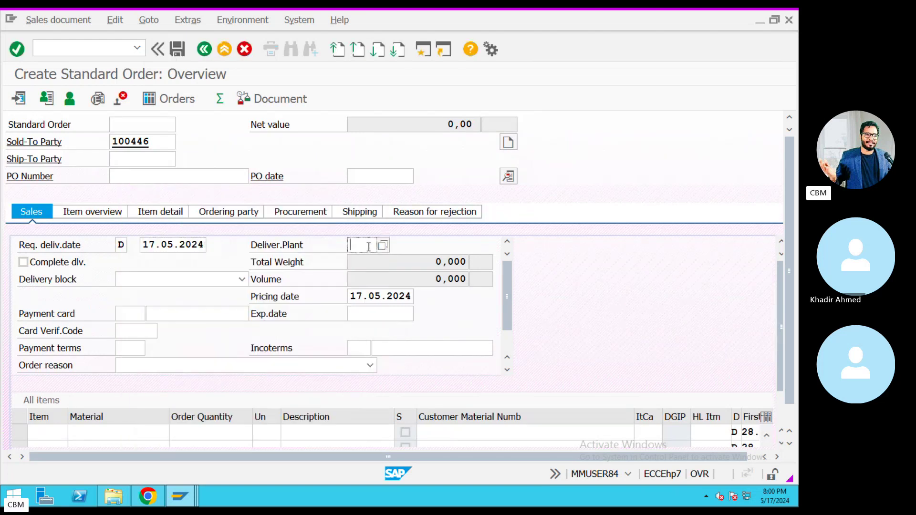
left_click(359, 252)
left_click(352, 297)
key("Delete")
left_click(420, 297)
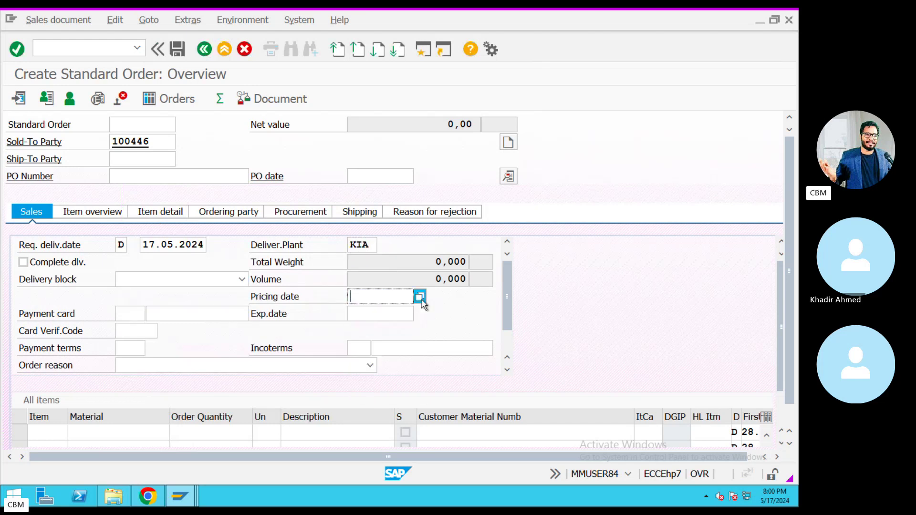
double_click(298, 329)
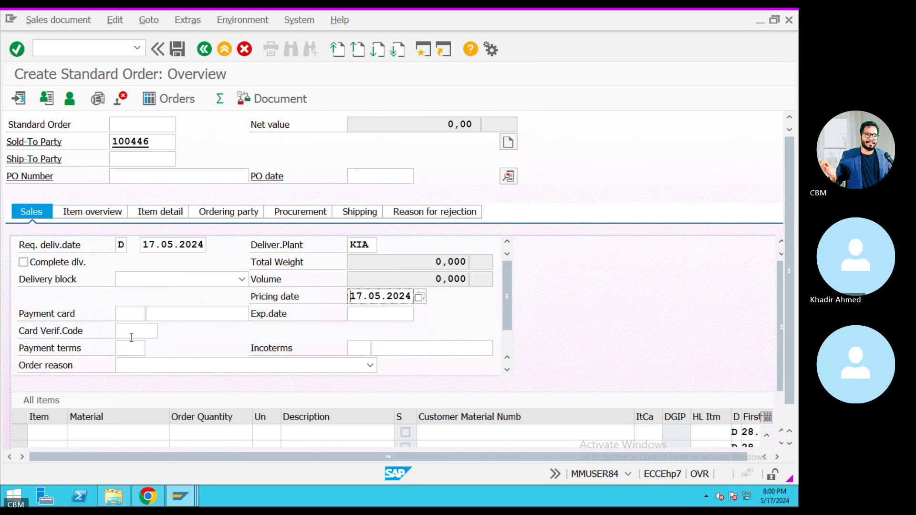
Set payment terms 0001 (payable immediately) and Incoterms CIF.
left_click(131, 348)
left_click(151, 349)
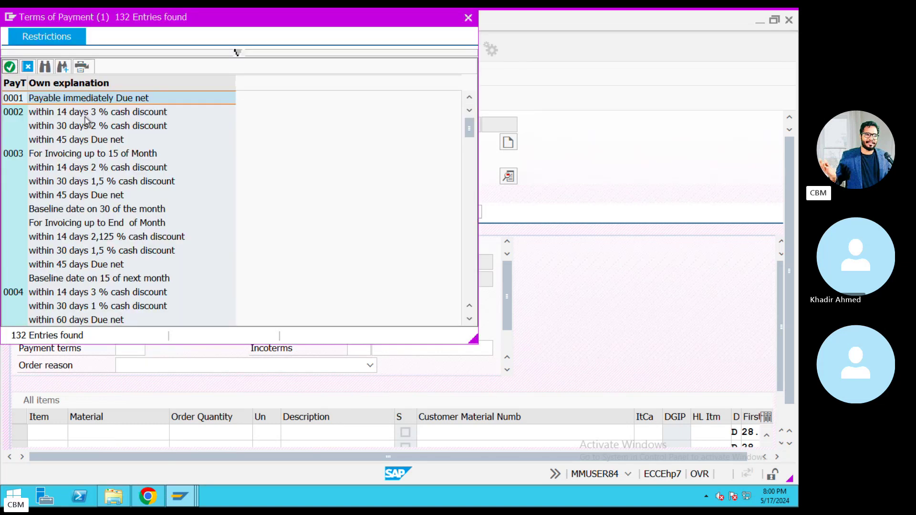
double_click(75, 102)
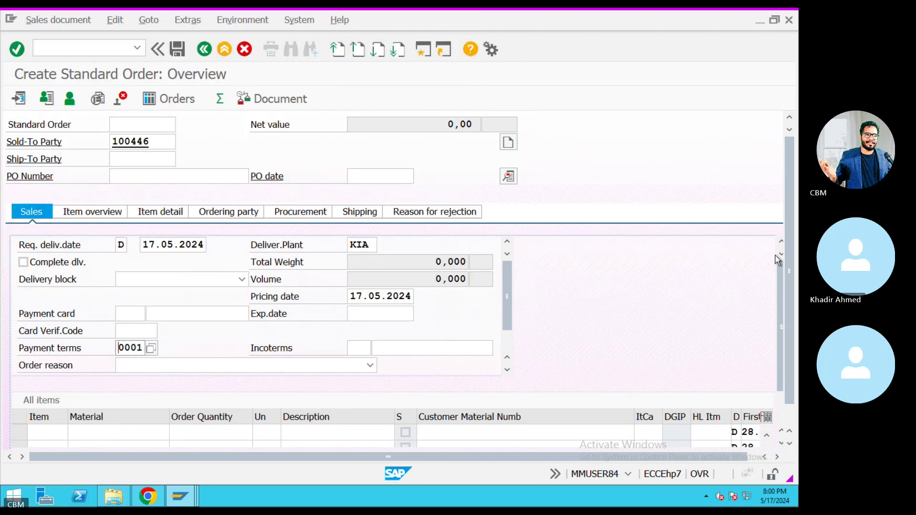
scroll(788, 355, "down", 1)
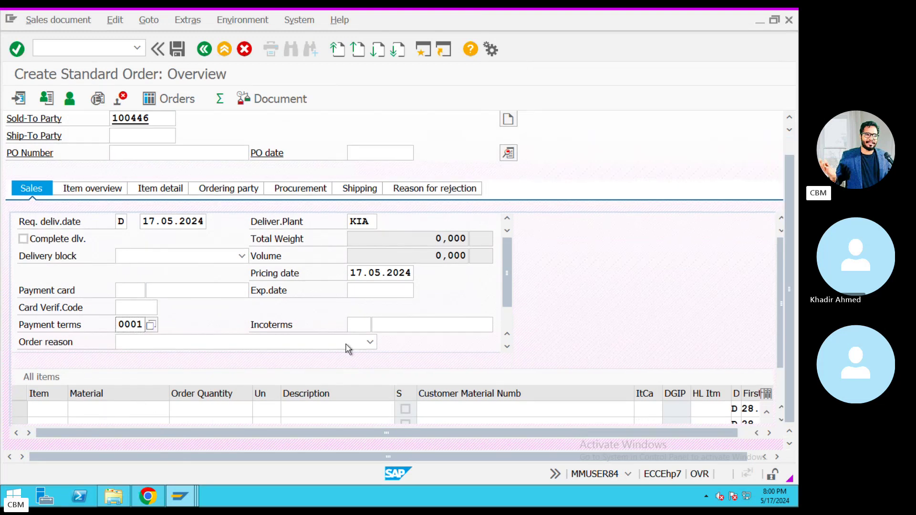
left_click(355, 321)
left_click(378, 324)
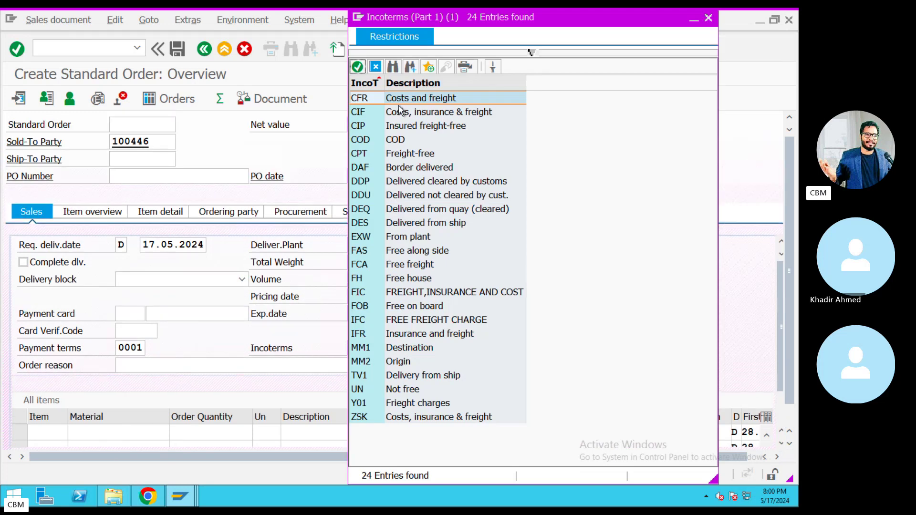
double_click(395, 113)
left_click(400, 355)
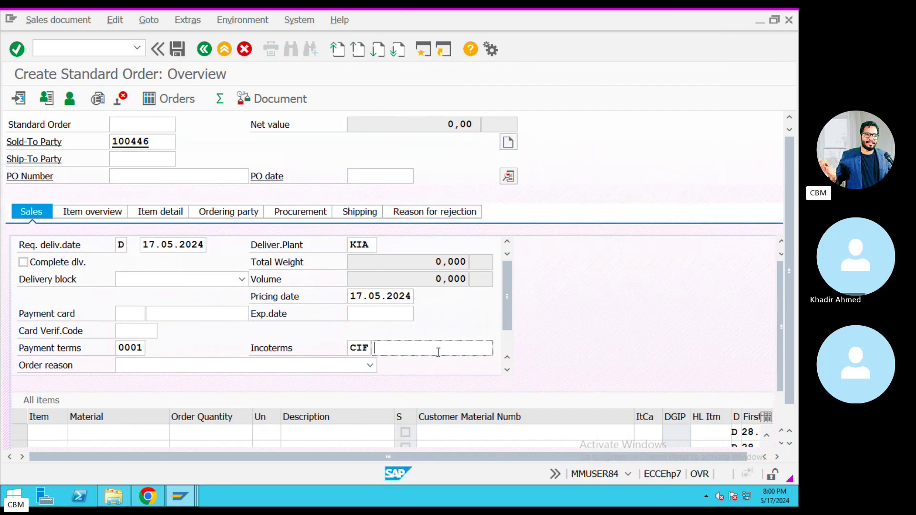
Enter CIF as the Incoterms location and add item material 11480 with quantity 100.
type("CIF")
left_click(133, 432)
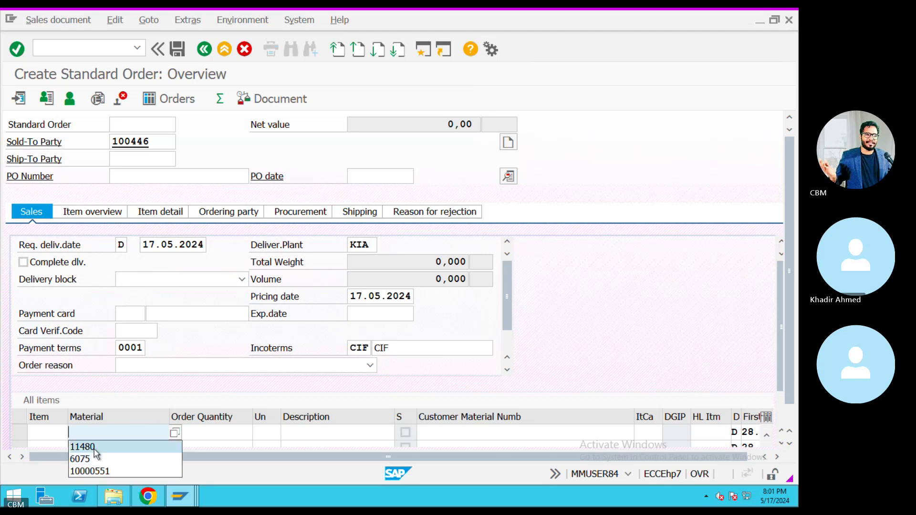
left_click(134, 448)
left_click(209, 438)
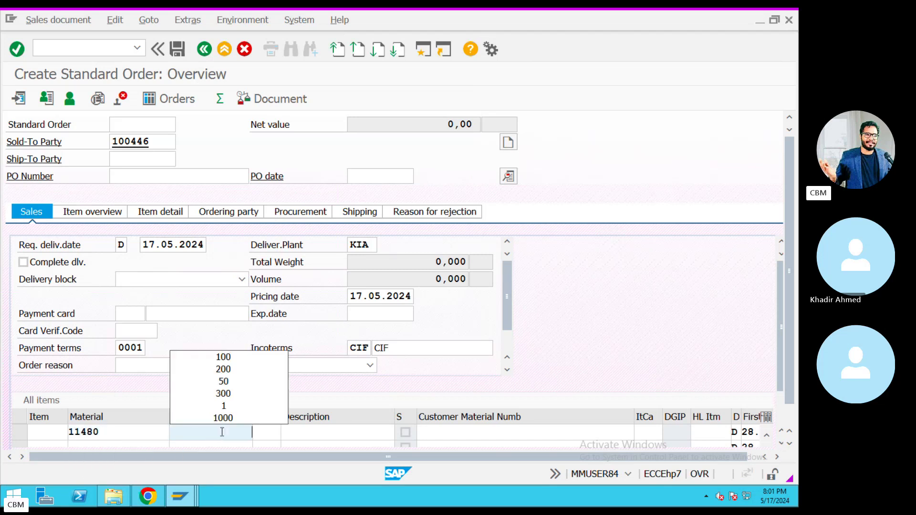
left_click(229, 357)
left_click(460, 433)
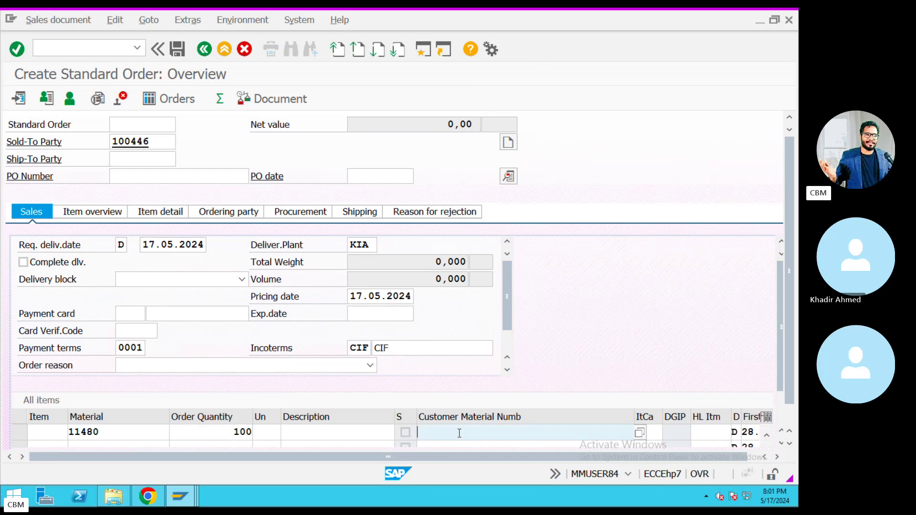
left_click(258, 437)
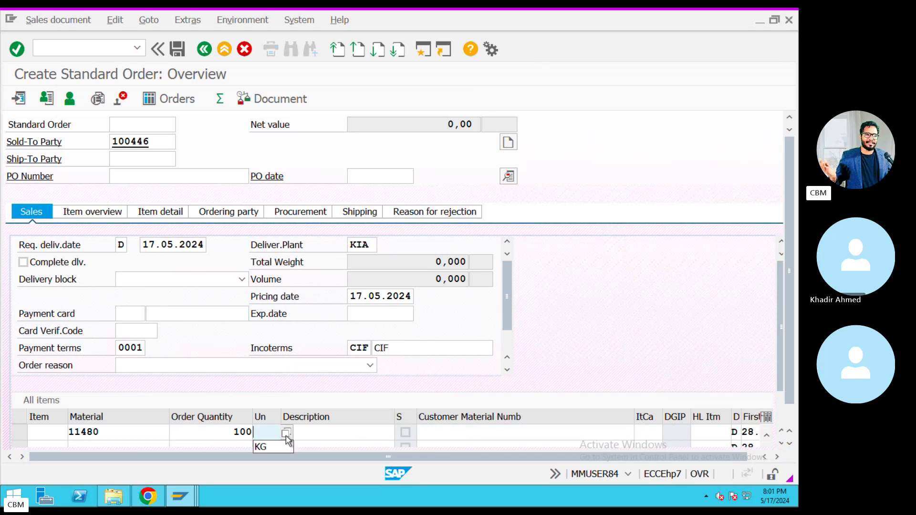
Change the item's date from 28.05.2024 to 17.05.2024.
key("Tab")
key("Tab")
key("Tab")
key("Tab")
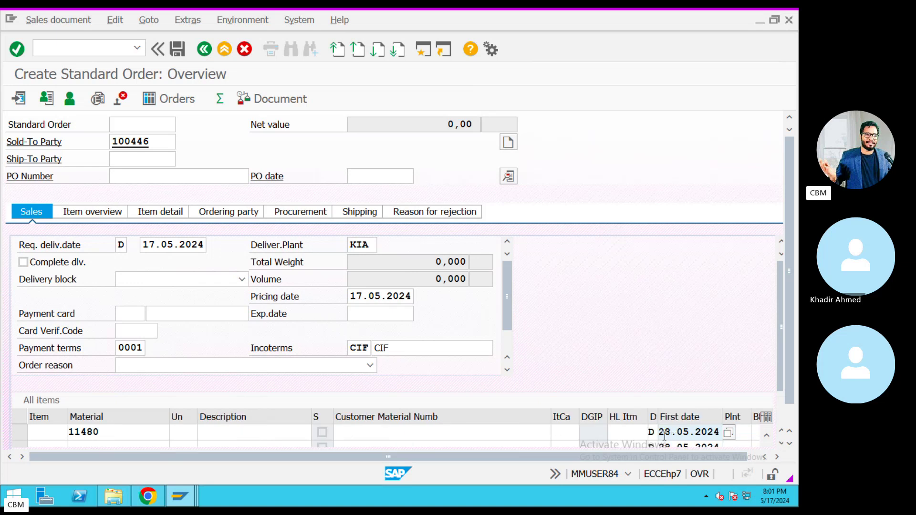
double_click(661, 434)
key("Delete")
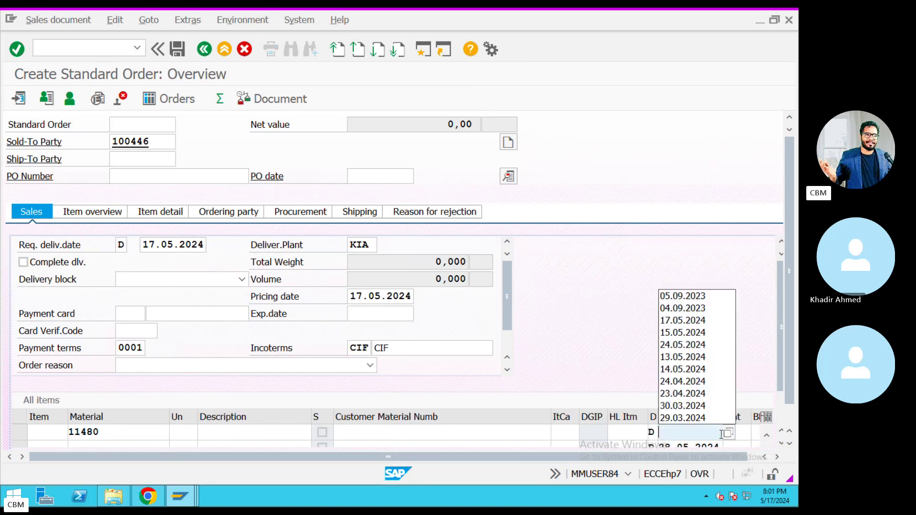
left_click(728, 432)
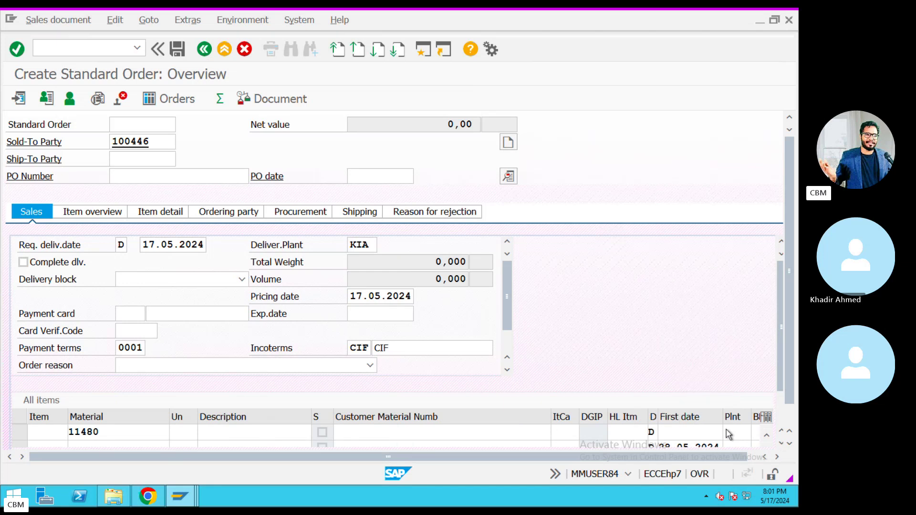
double_click(295, 329)
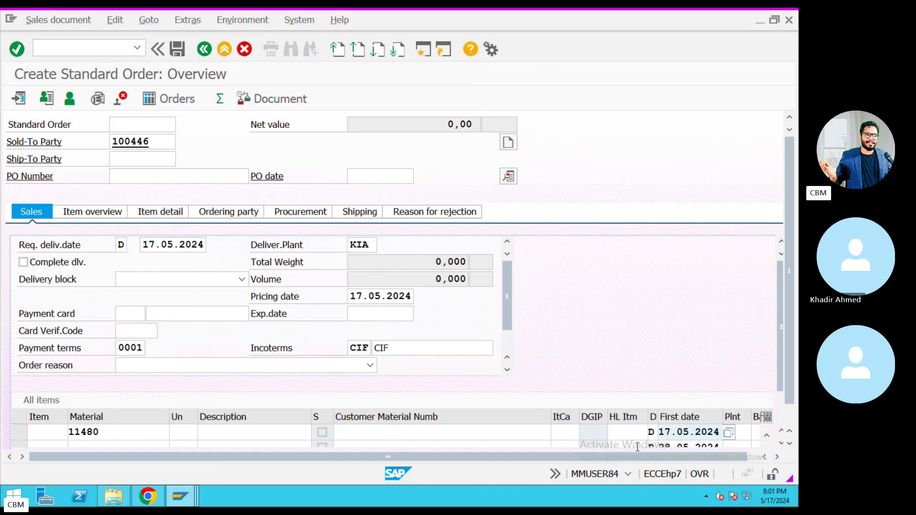
Give the item plant KIA, amount 1000 and currency INR, then confirm.
left_click(733, 431)
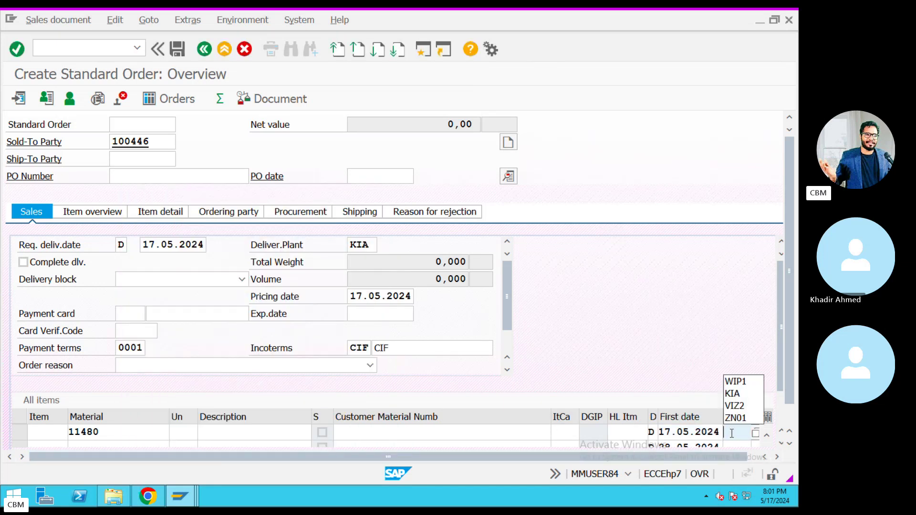
left_click(742, 395)
left_click(701, 432)
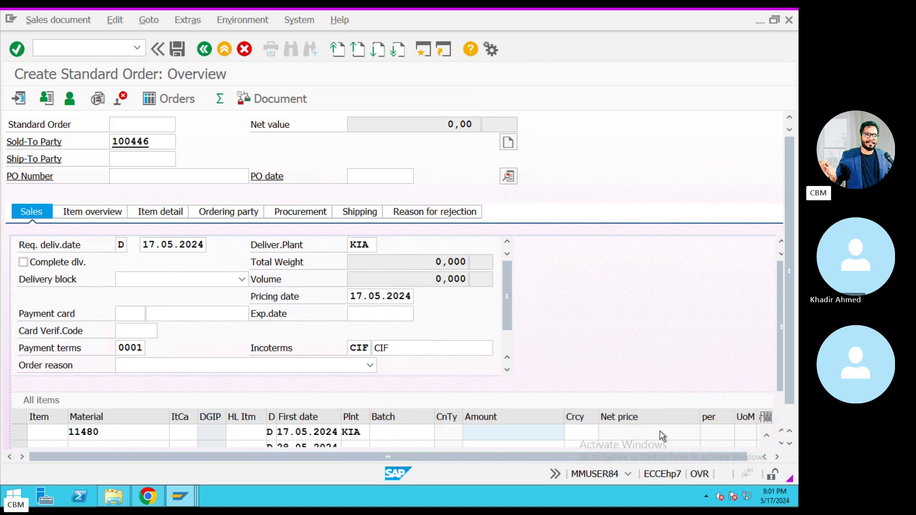
left_click(565, 429)
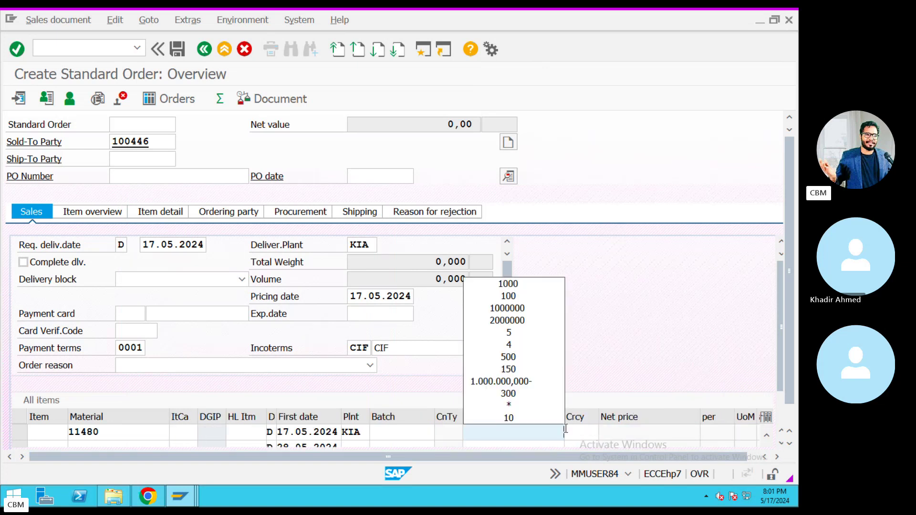
left_click(509, 284)
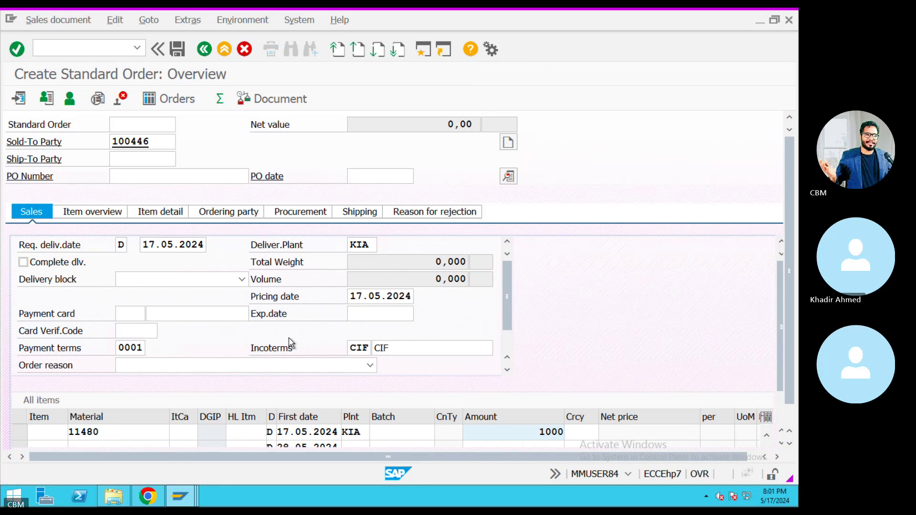
left_click(572, 432)
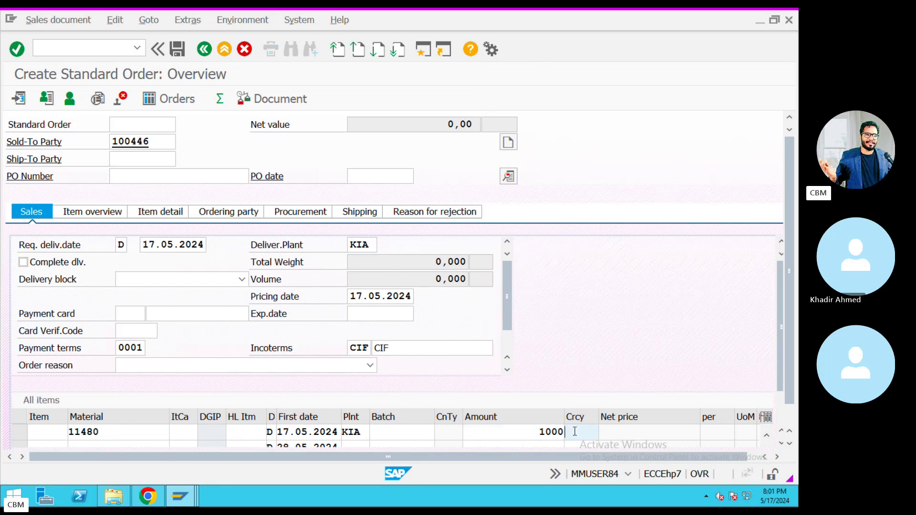
left_click(587, 444)
key("Return")
Acknowledge the billing date and freight redetermination notices on the scheduling screen.
left_click(406, 454)
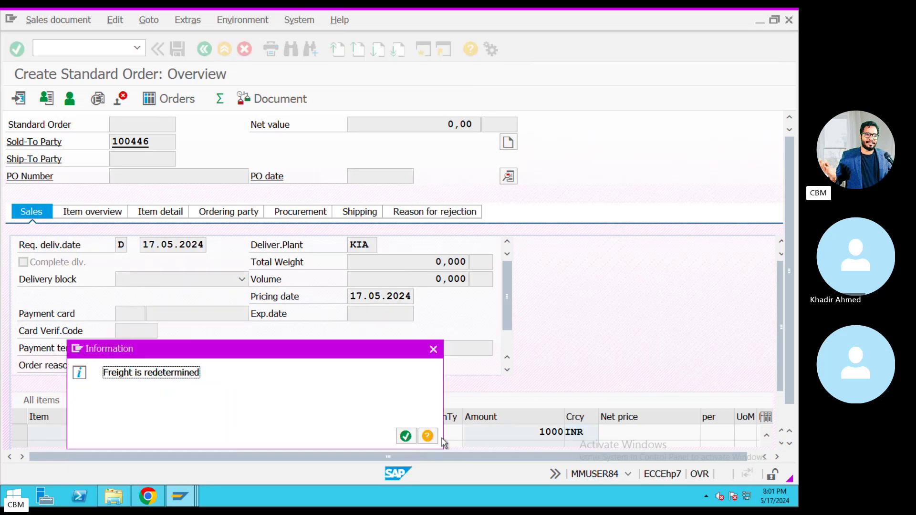
left_click(407, 436)
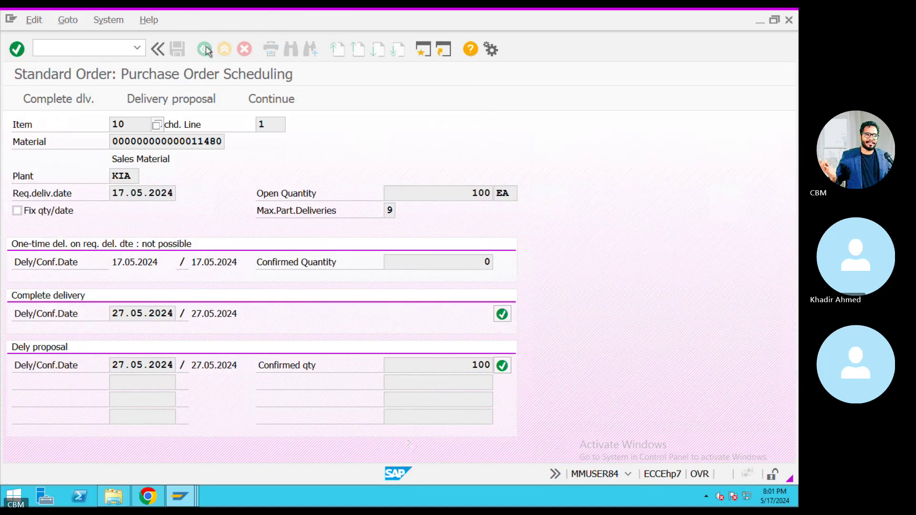
left_click(52, 21)
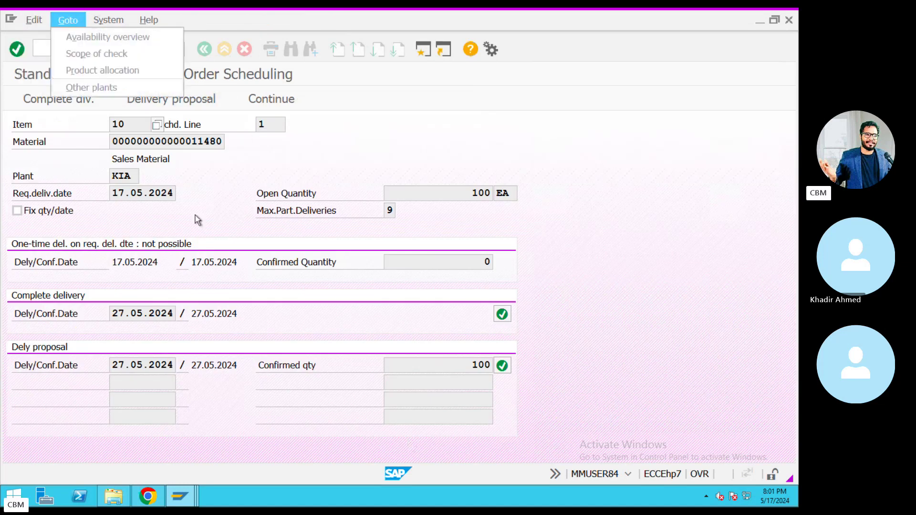
left_click(239, 188)
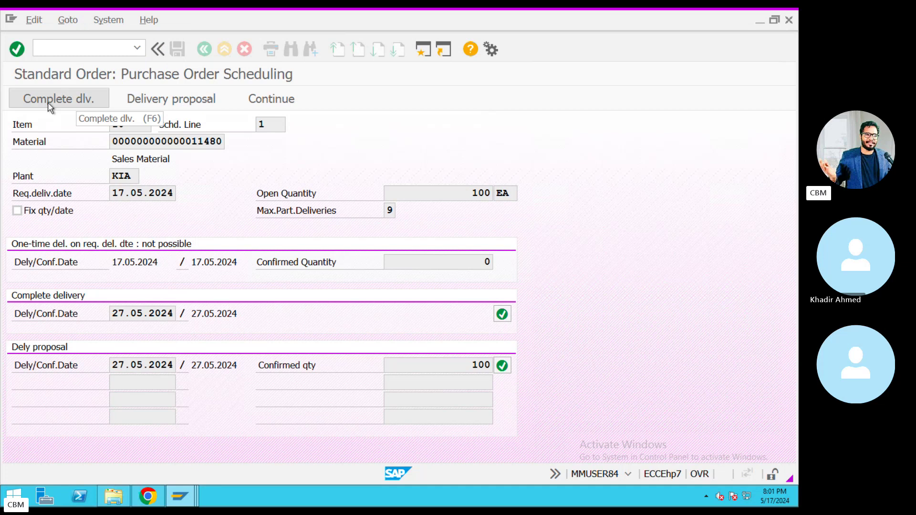
Accept complete delivery, save the standard order as 15805, and view the save message's long text.
left_click(48, 102)
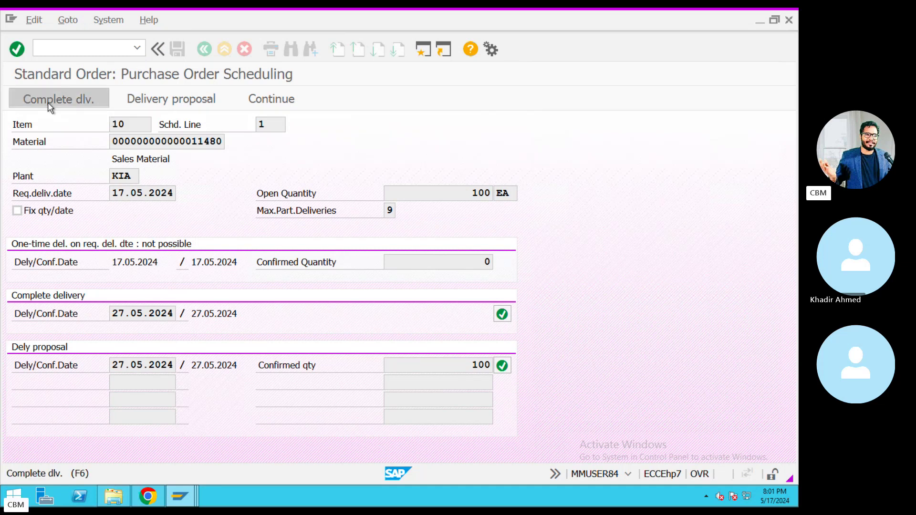
key("Return")
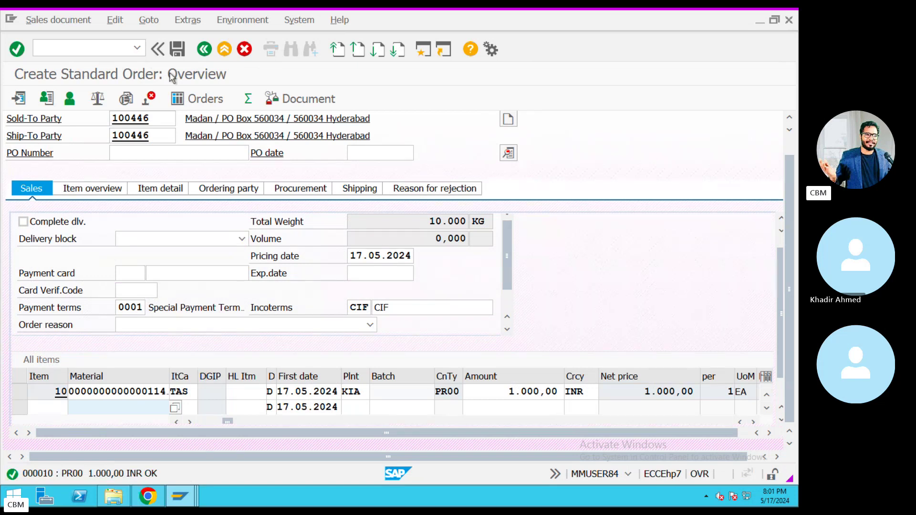
left_click(175, 50)
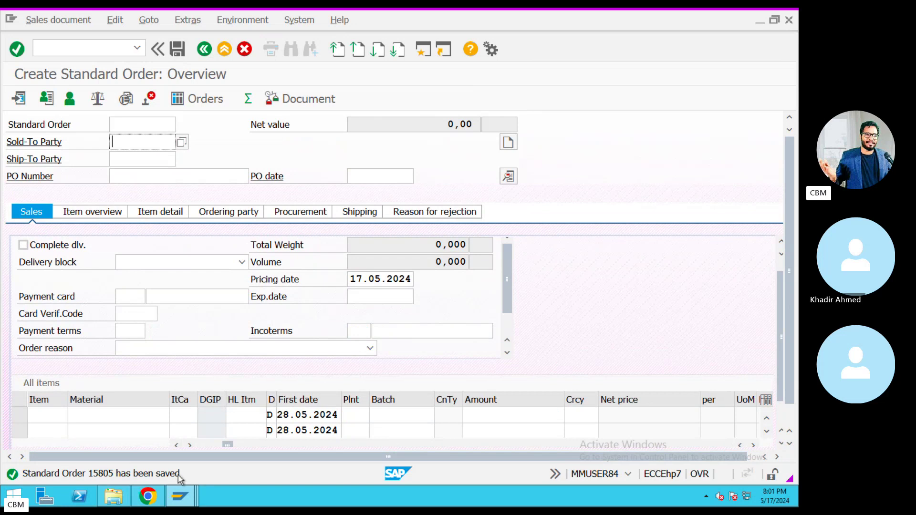
double_click(178, 475)
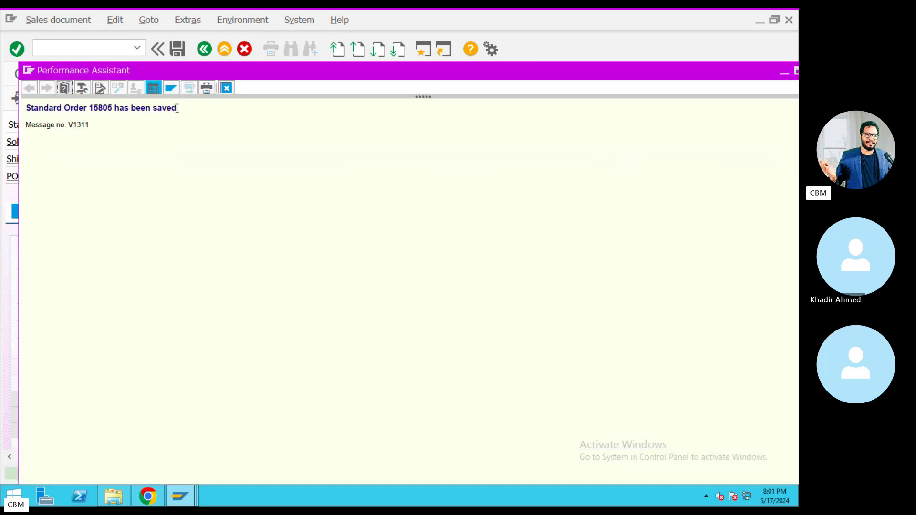
Insert '-0-' after Sales Order and paste 'Standard Order 15805 has been saved' into the notes.
left_click_drag(176, 108, 26, 107)
key("super+c")
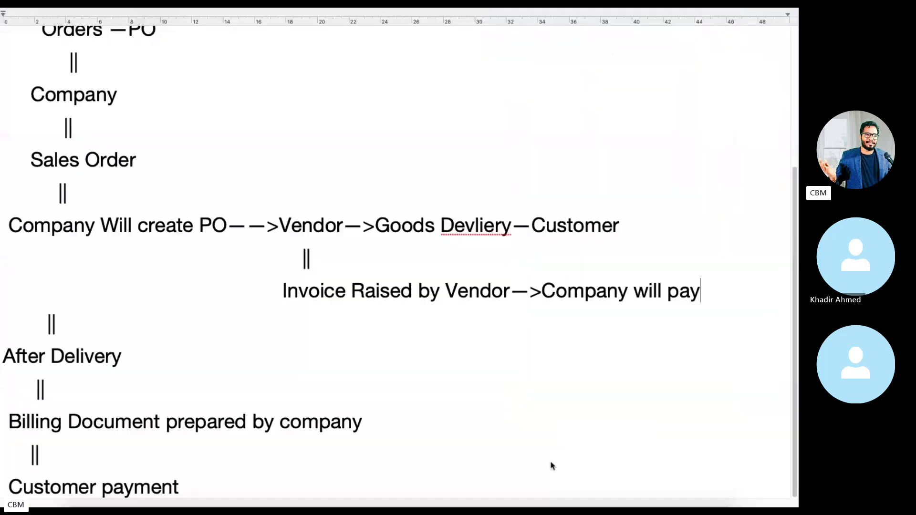
left_click(180, 158)
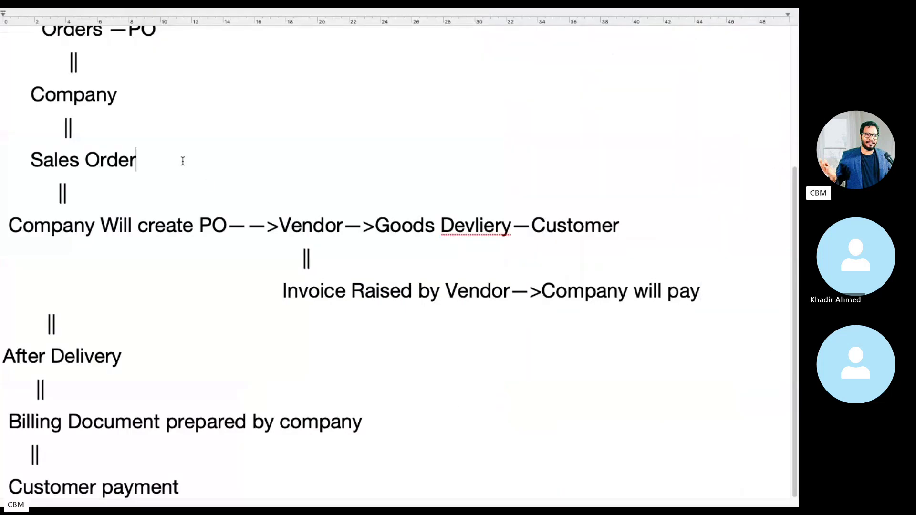
type("-0-")
key("super+v")
key("Return")
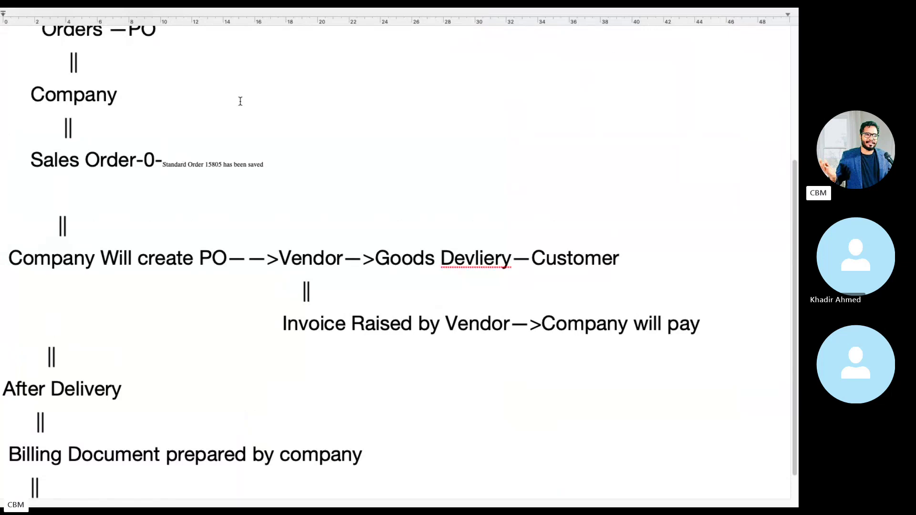
Set the pasted save message to font size 36 and select the order number text.
left_click_drag(286, 163, 163, 165)
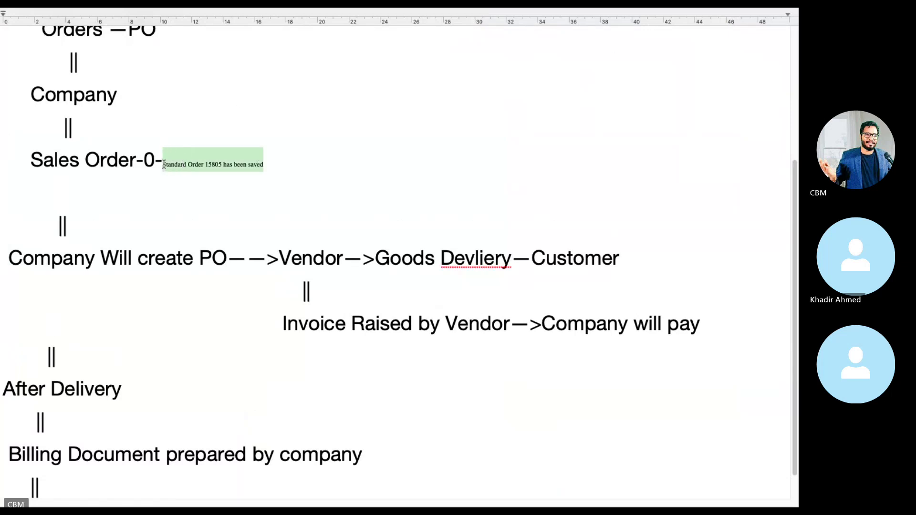
mouse_move(129, 10)
left_click(141, 42)
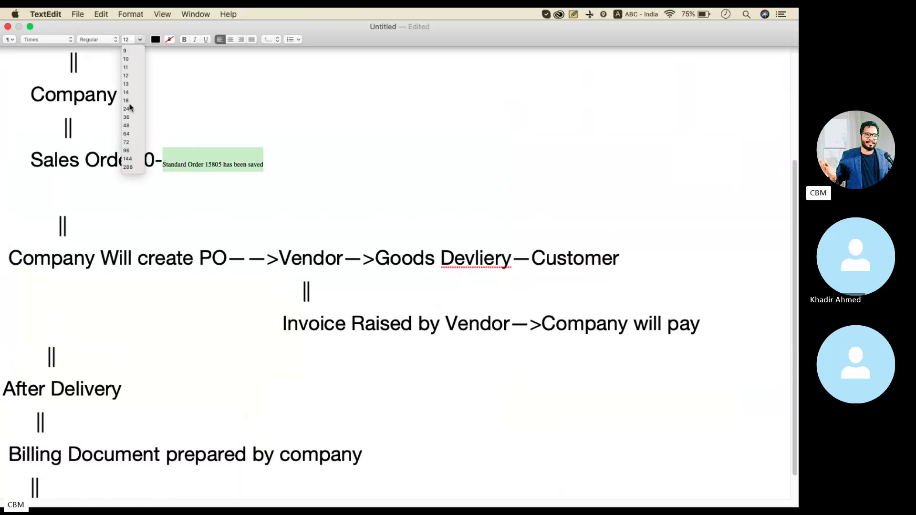
left_click(127, 117)
left_click(372, 167)
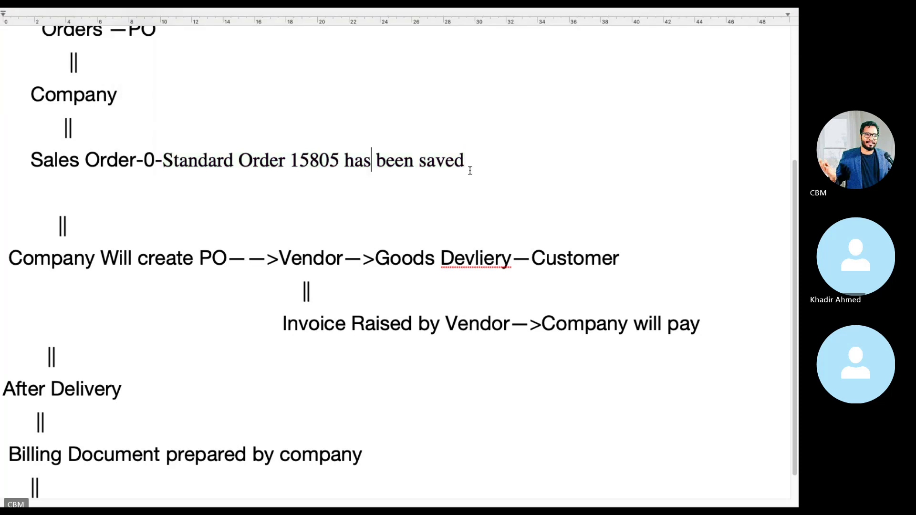
left_click(484, 165)
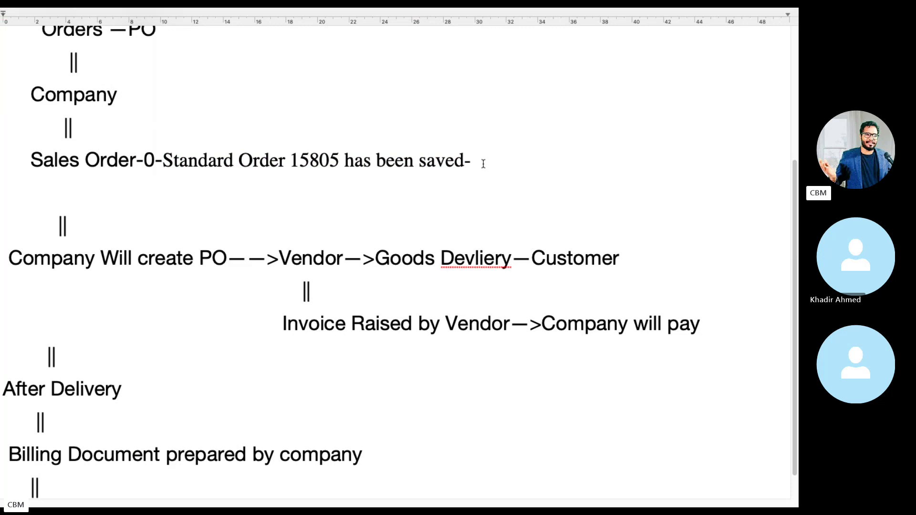
left_click_drag(507, 160, 284, 157)
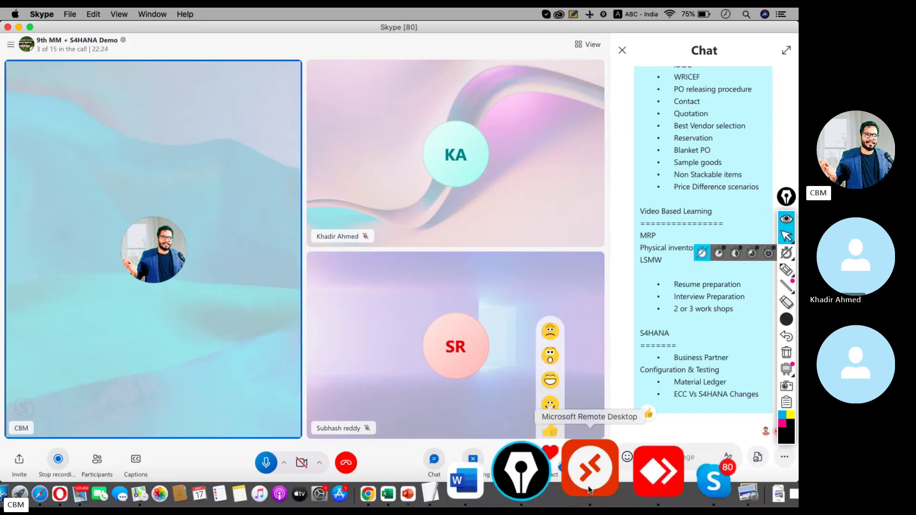
Close the message long text and display sales order 15805.
left_click(587, 475)
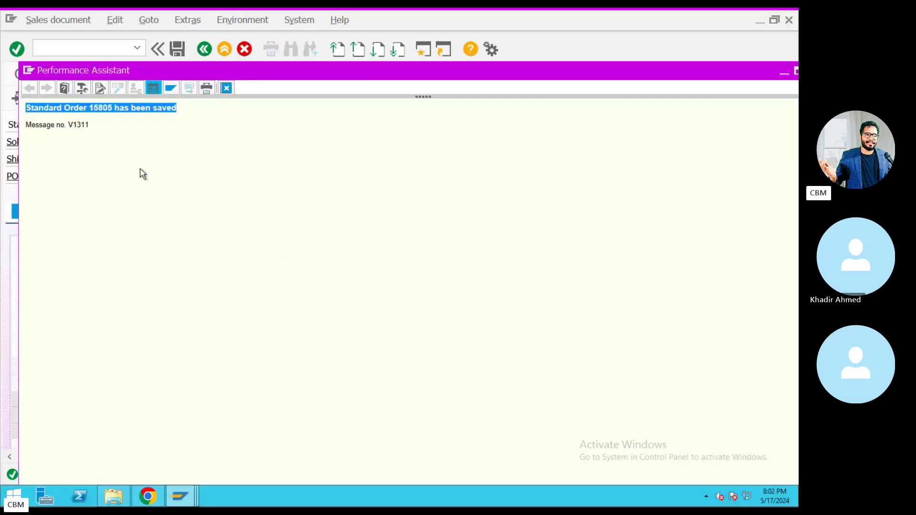
left_click(225, 88)
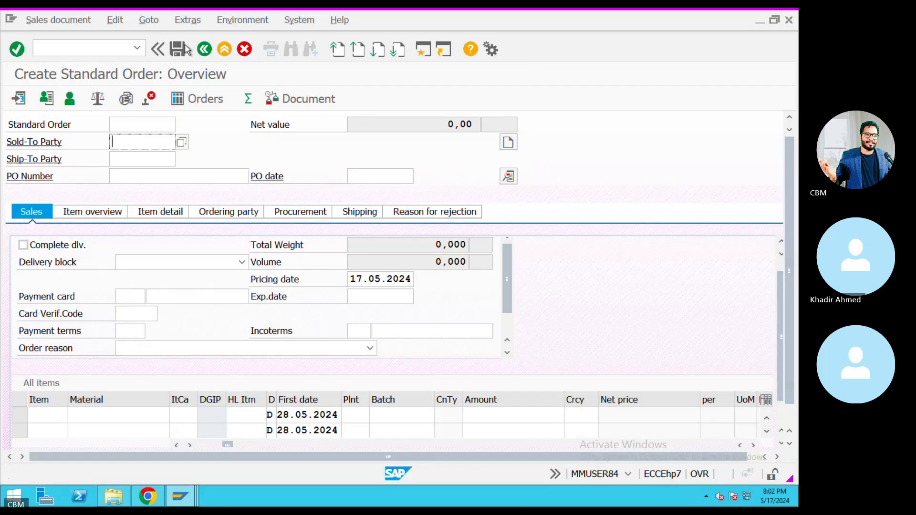
left_click(54, 23)
left_click(53, 69)
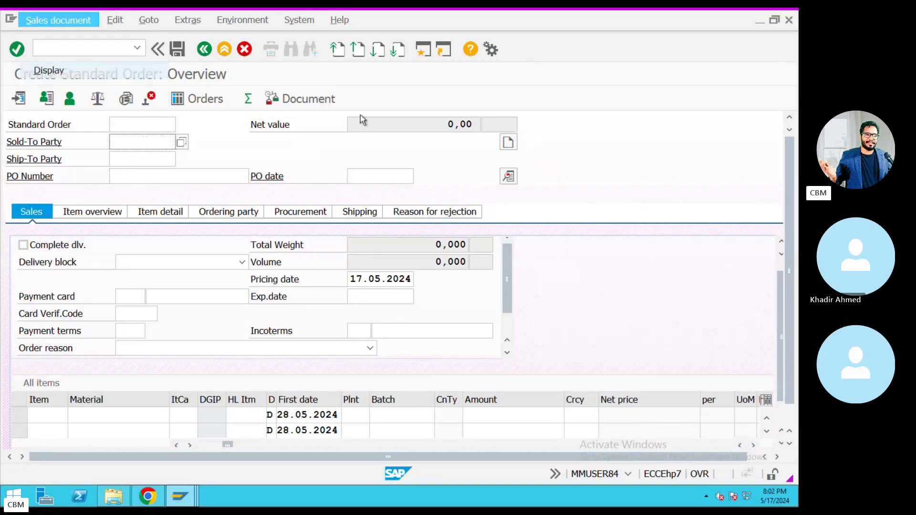
key("Return")
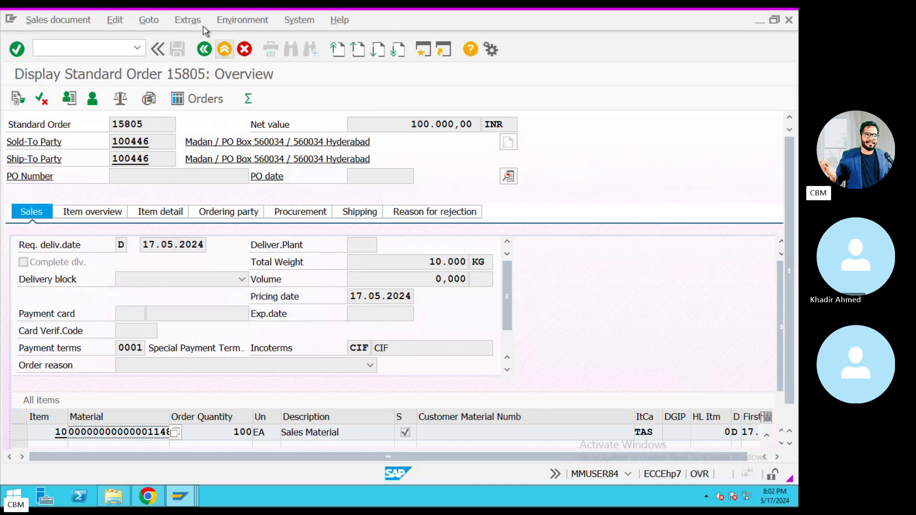
Show the item's schedule lines and widen the Purchase Req. column to reveal 10017936.
left_click(143, 21)
mouse_move(180, 53)
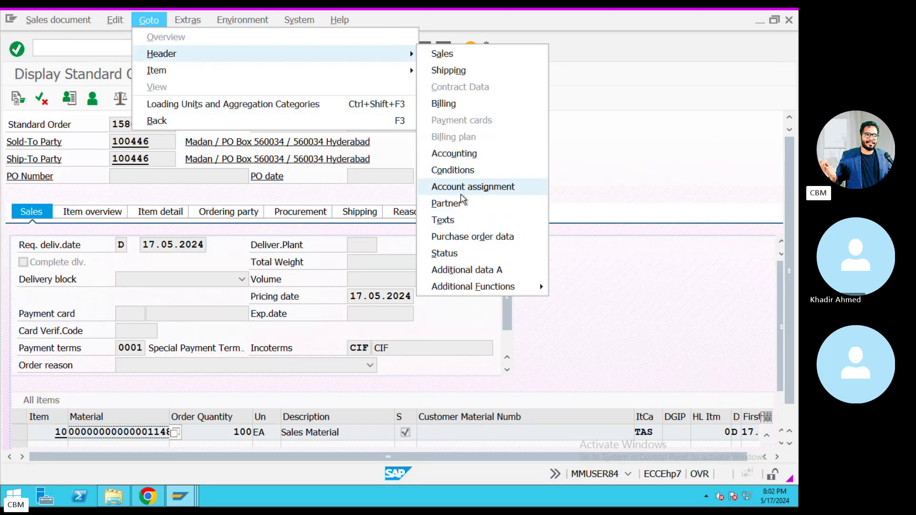
mouse_move(226, 72)
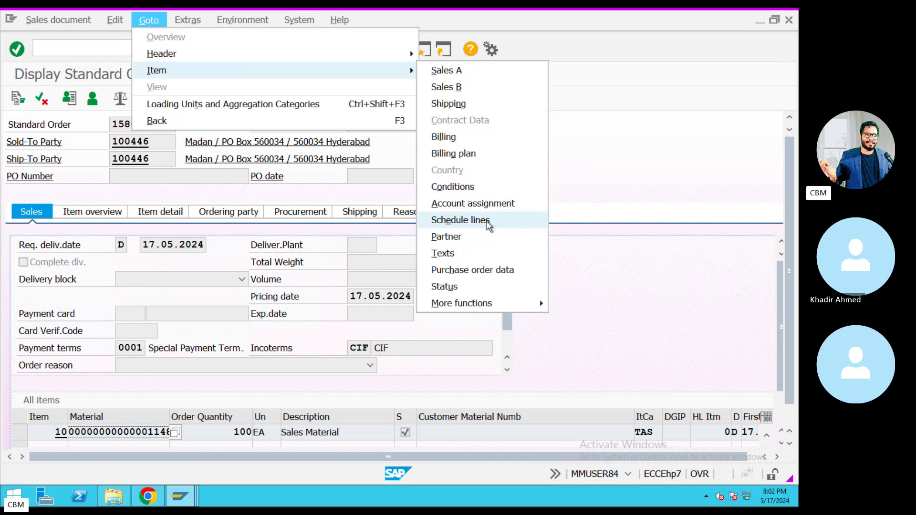
left_click(469, 222)
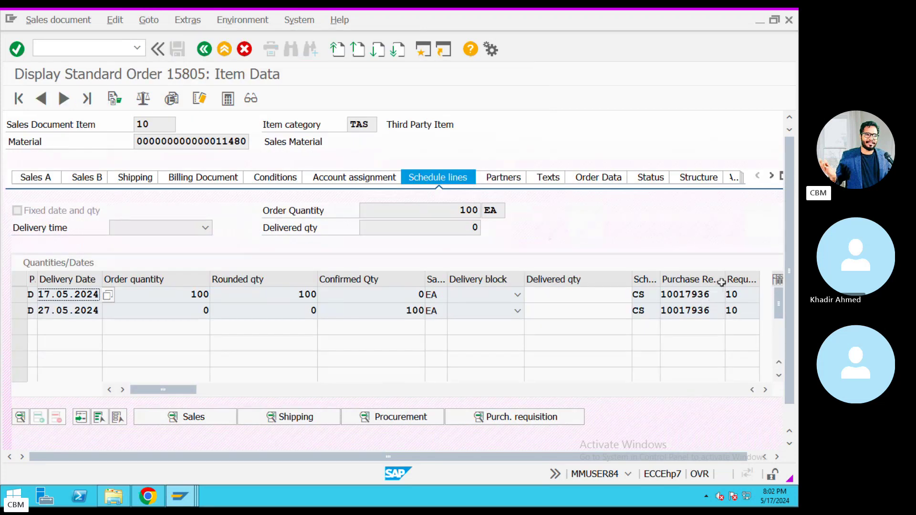
left_click_drag(721, 282, 646, 290)
key("super+c")
left_click(637, 289)
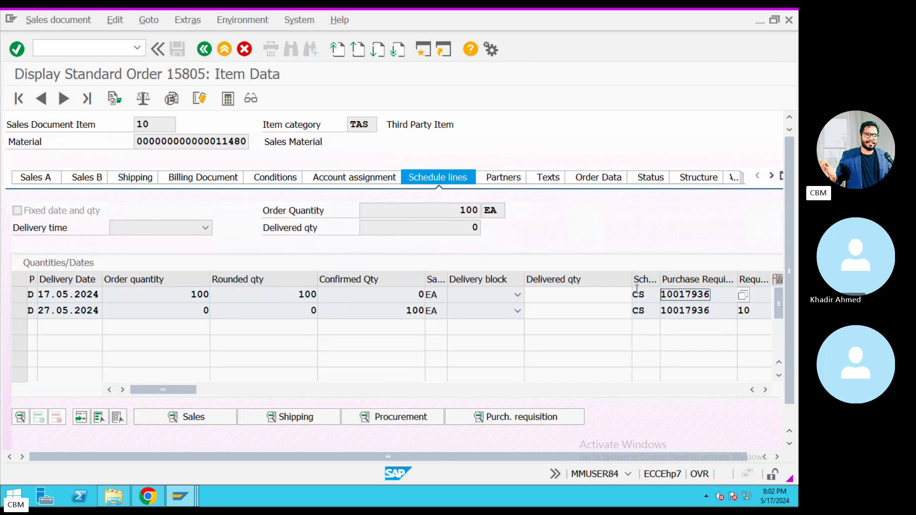
key("ctrl+Left")
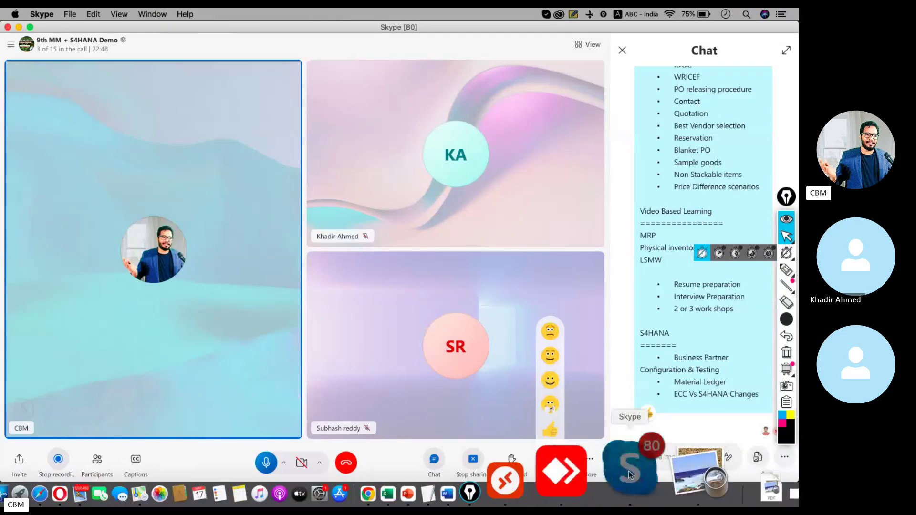
Append '10017936-PR' to the end of the Sales Order line in the notes.
left_click(534, 475)
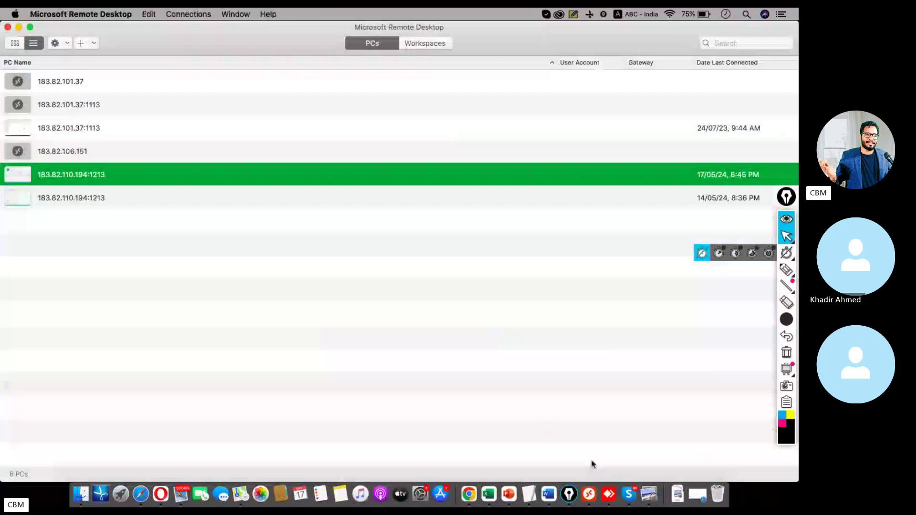
left_click(522, 488)
left_click(482, 160)
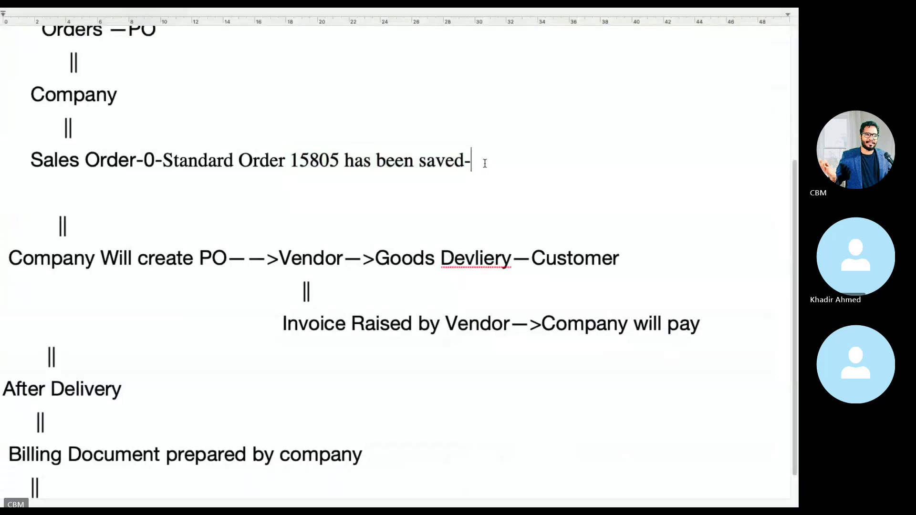
key("super+v")
type("-PR")
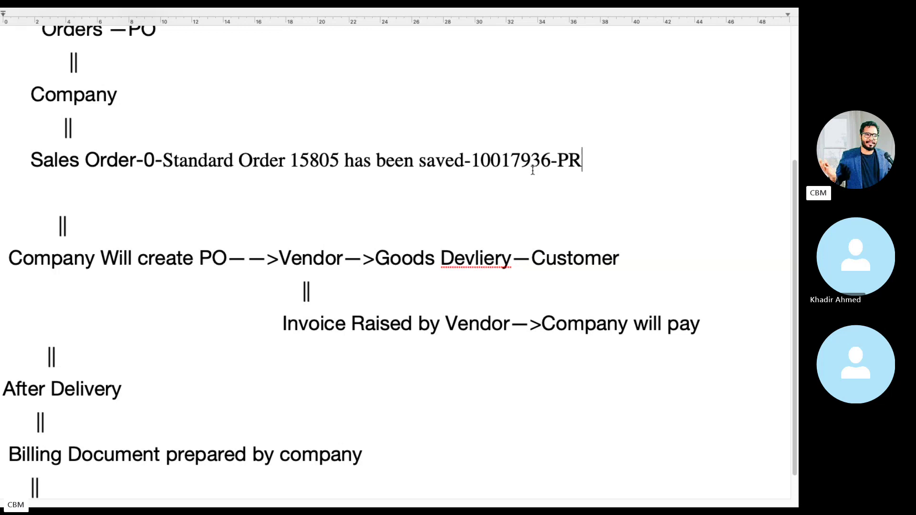
Select the 'Company Will create PO' and 'Vendor' phrases in the flow notes.
left_click_drag(245, 258, 3, 258)
left_click_drag(278, 258, 349, 258)
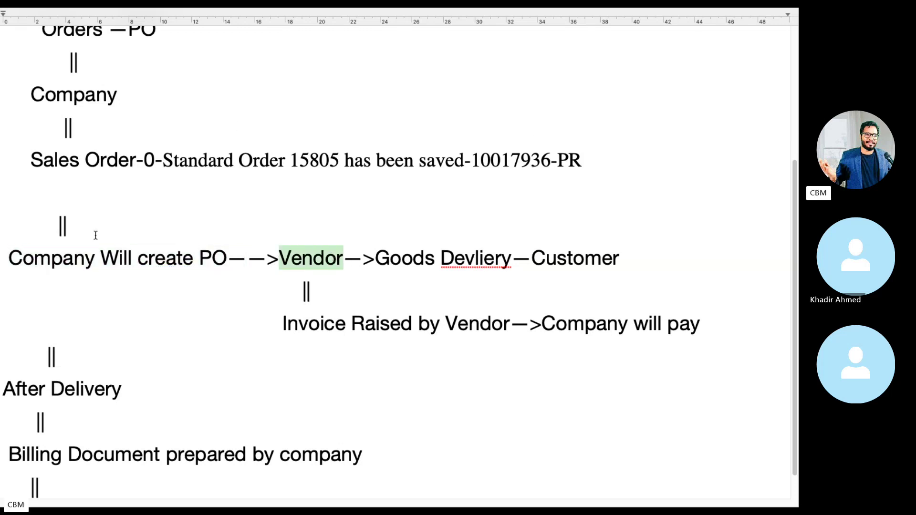
left_click_drag(228, 257, 7, 248)
key("ctrl+Left")
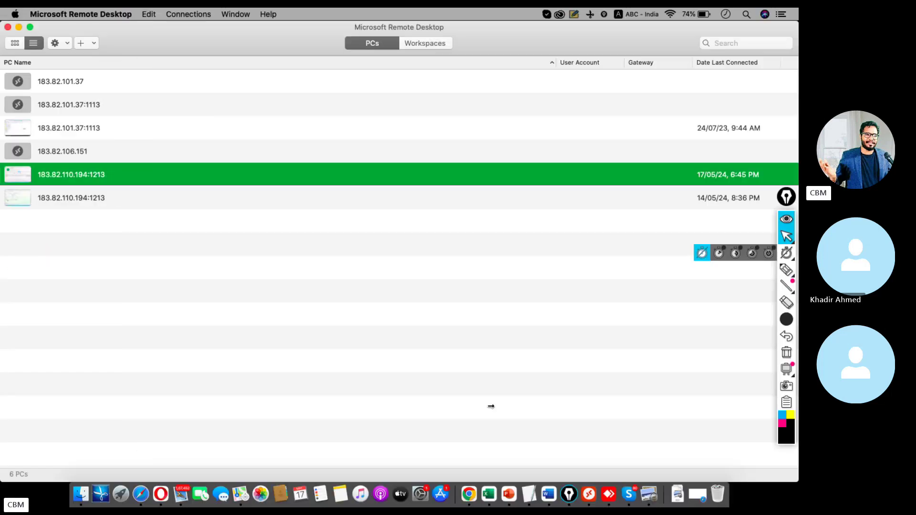
left_click(590, 474)
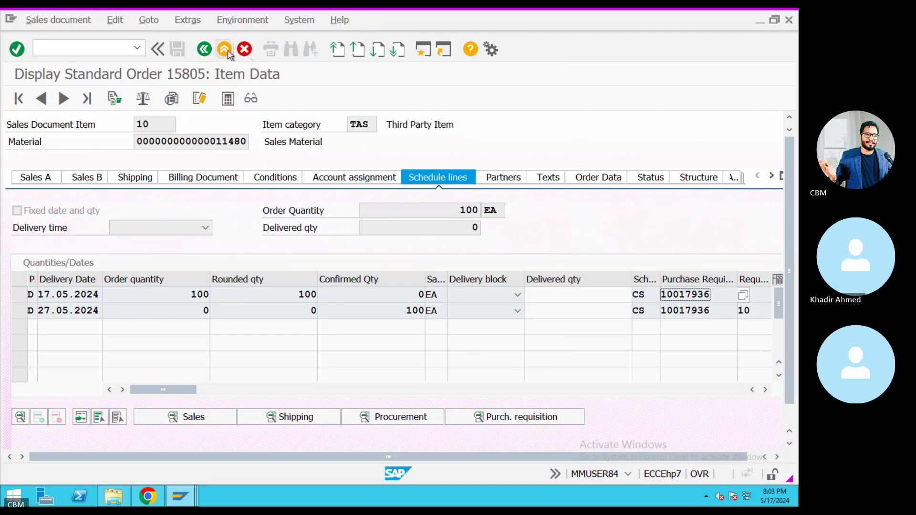
Start ME21N and choose vendor 101142 via a vendor search by company code KIA.
left_click(224, 49)
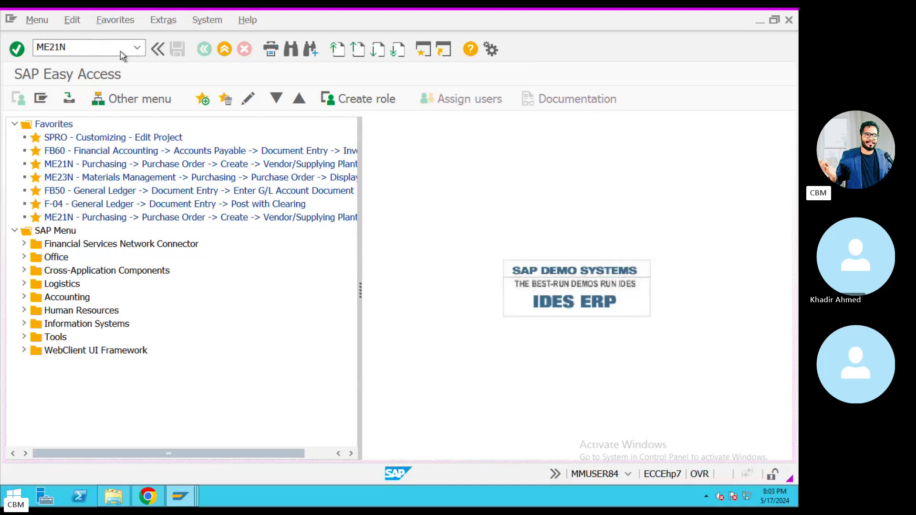
key("Return")
left_click(348, 125)
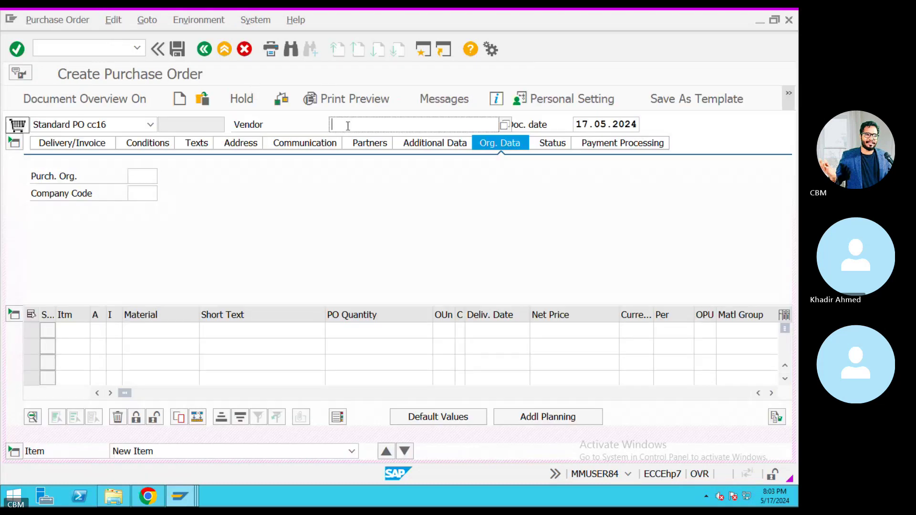
left_click(348, 125)
left_click(508, 128)
left_click(508, 126)
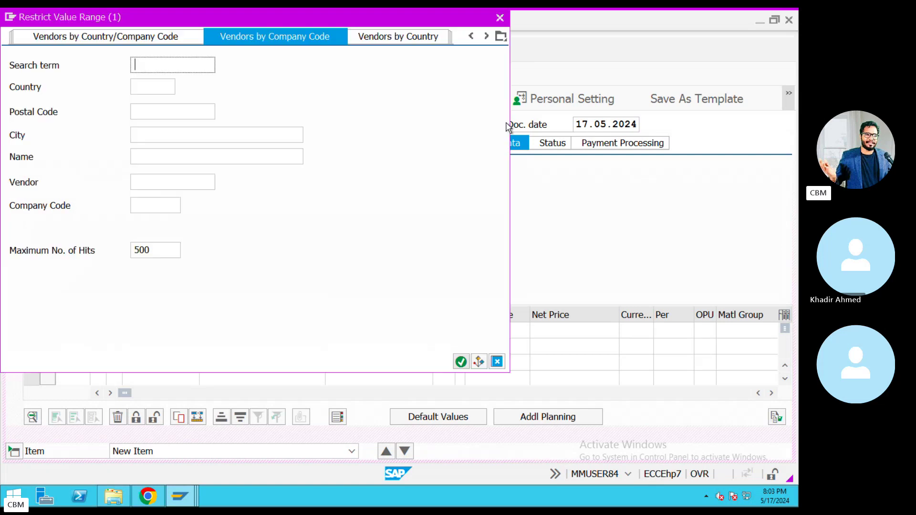
left_click(157, 206)
type("KIA")
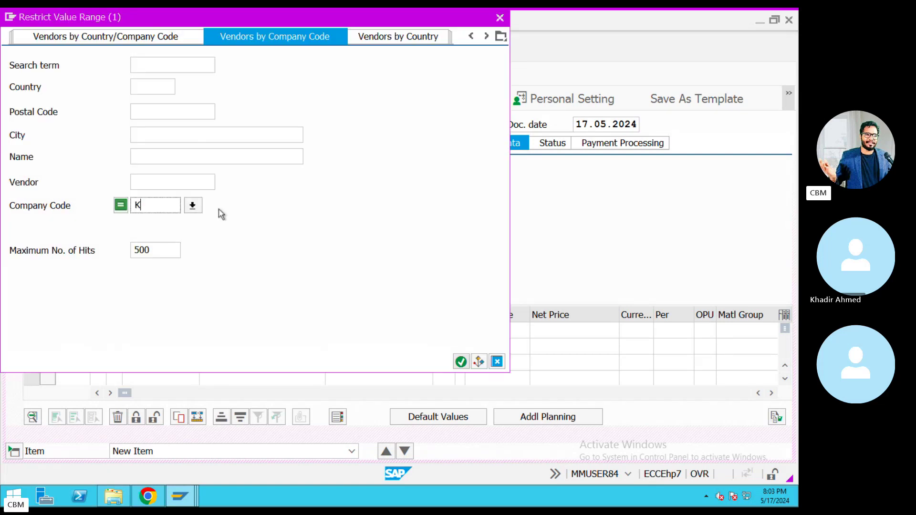
key("Return")
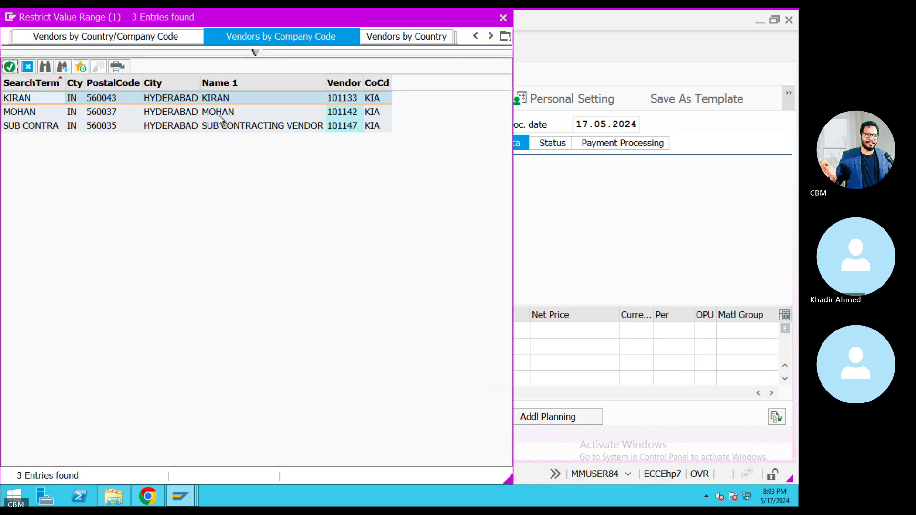
double_click(220, 116)
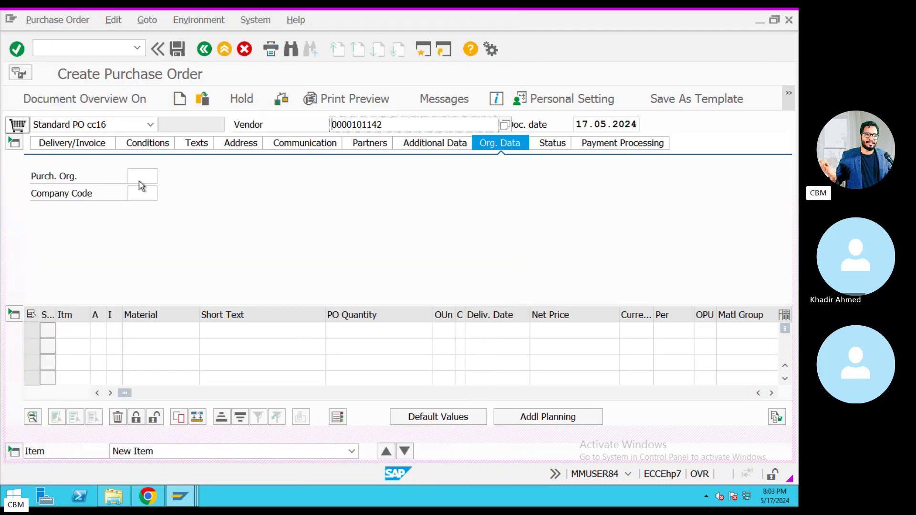
Set purchasing organisation KP1, company code KIA and purchasing group 001 in the PO header.
key("BackSpace")
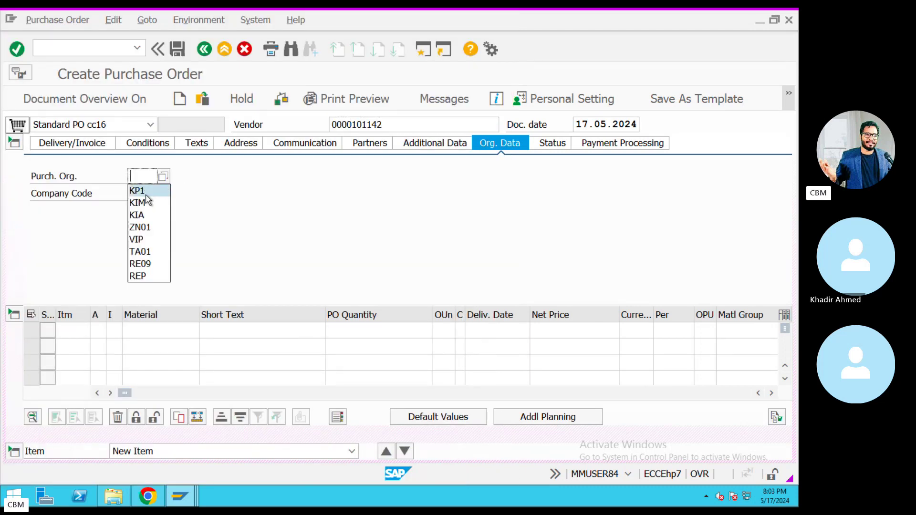
left_click(146, 193)
left_click(149, 194)
key("BackSpace")
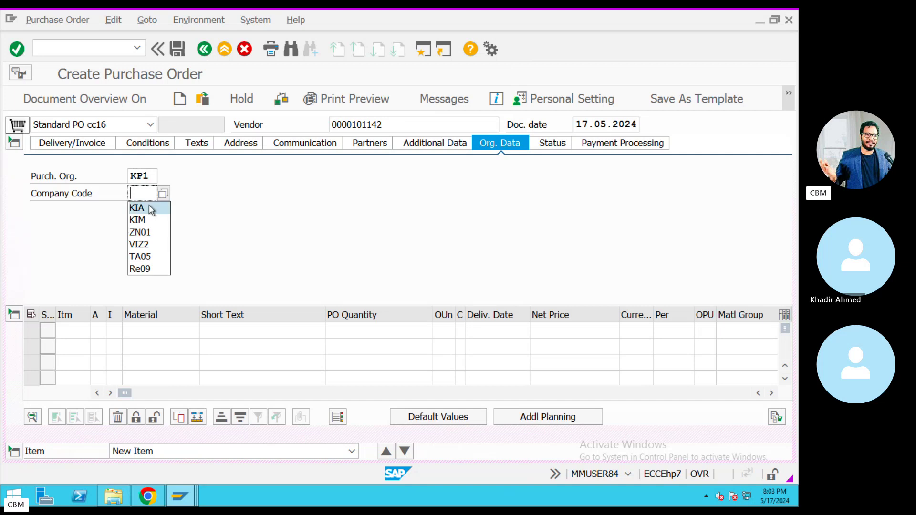
left_click(147, 207)
key("Return")
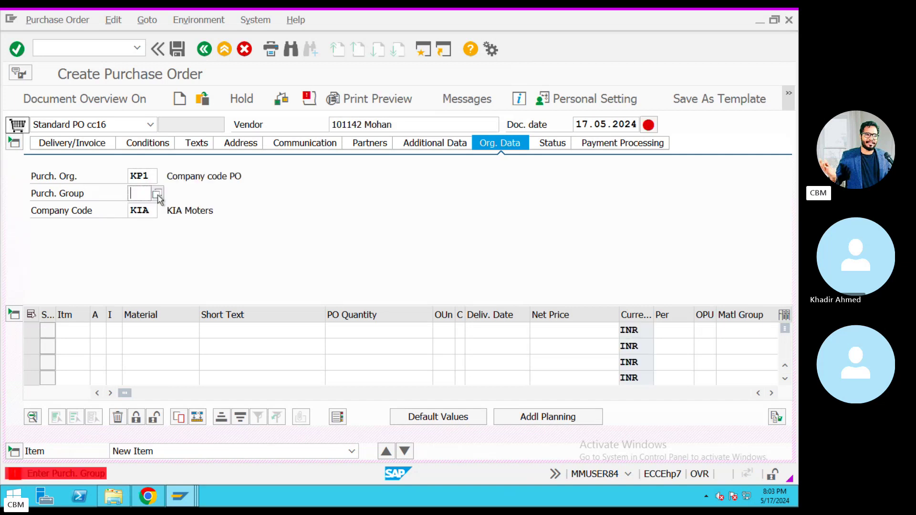
key("F4")
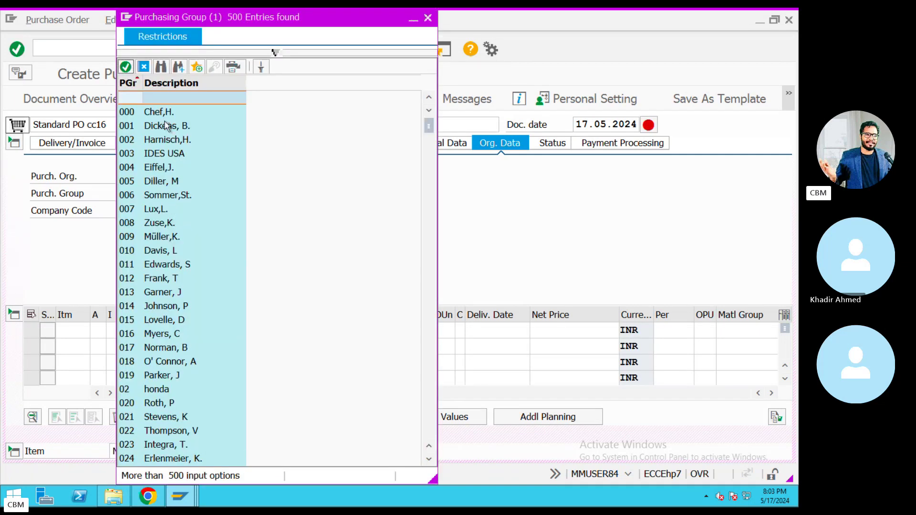
double_click(165, 125)
Give item 1 account assignment 1 (Third-party) and item category S (Third-party).
left_click(97, 330)
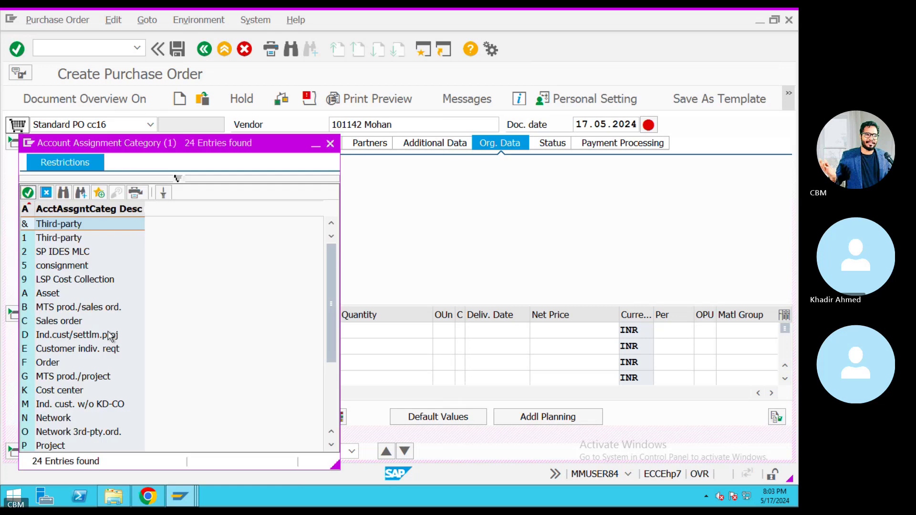
left_click(77, 238)
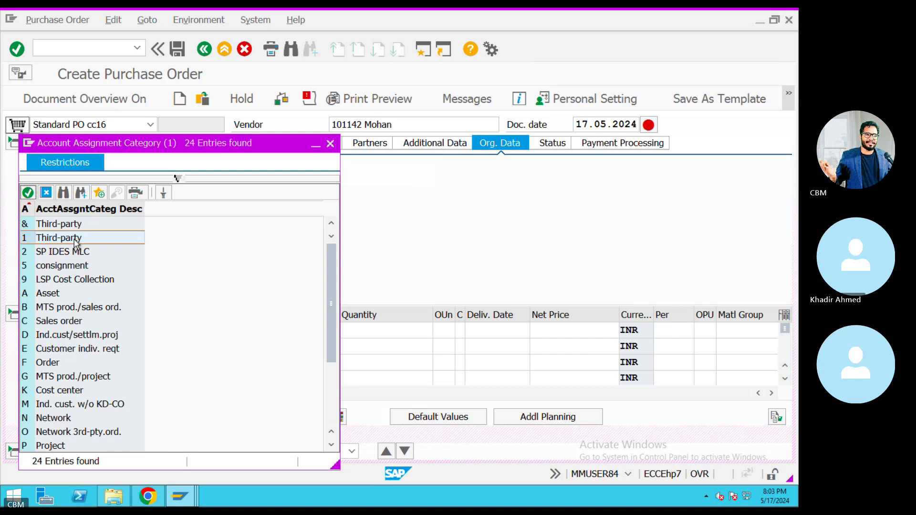
double_click(76, 240)
key("Tab")
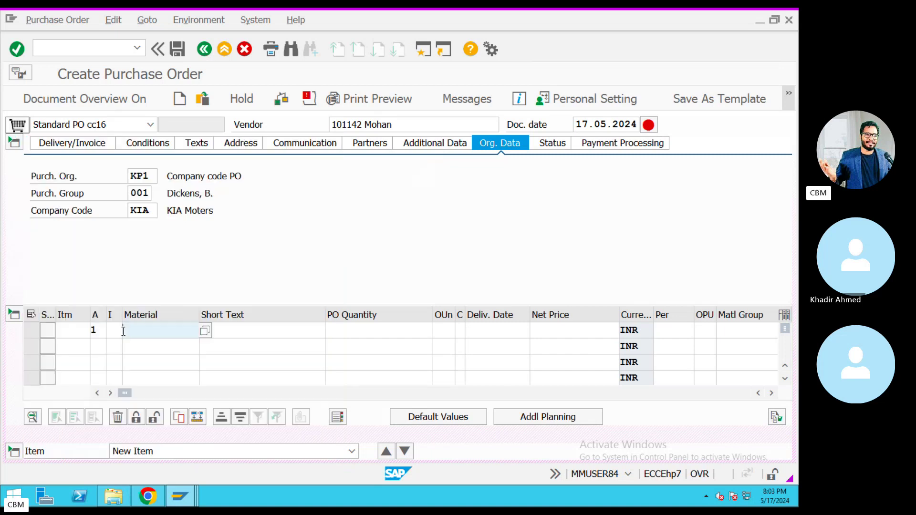
left_click(128, 331)
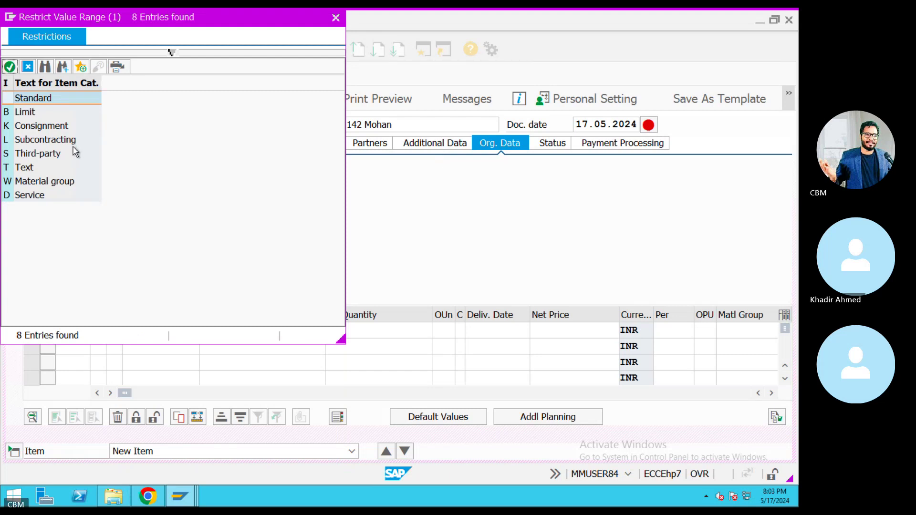
double_click(50, 154)
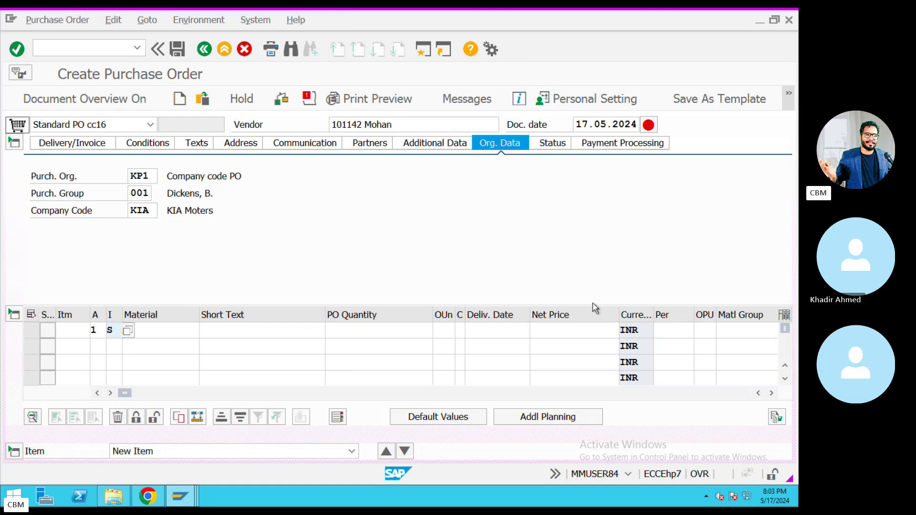
key("ctrl+Right")
key("ctrl+Left")
key("ctrl+Right")
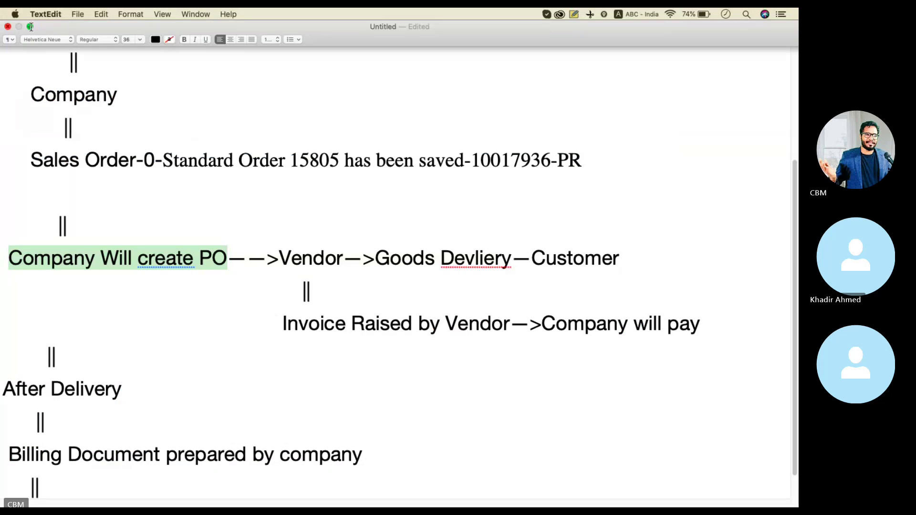
Open the shared third-party process PDF from the Skype chat and review its create-PO-with-reference page.
left_click(30, 27)
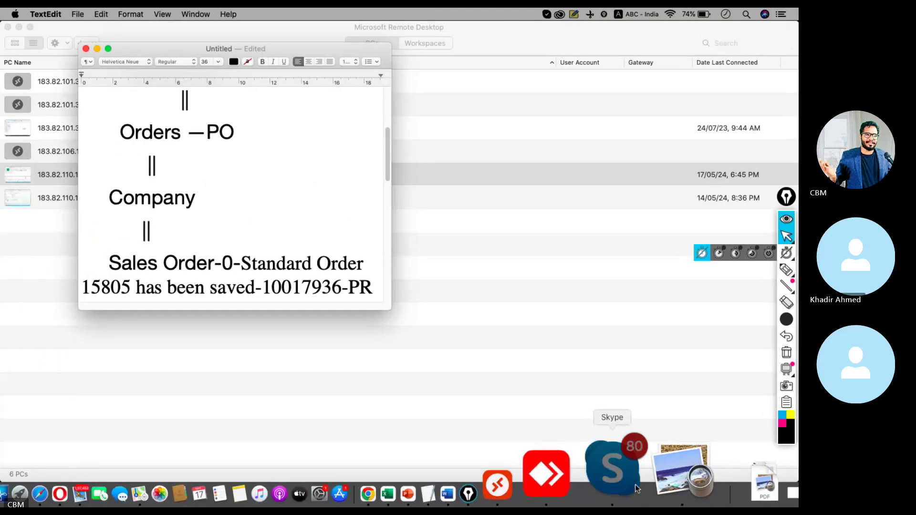
left_click(636, 488)
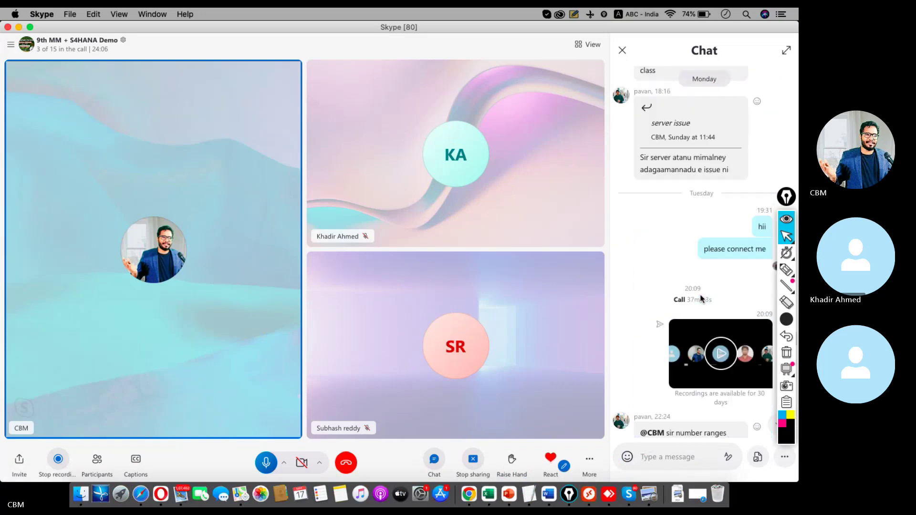
scroll(701, 299, "up", 15)
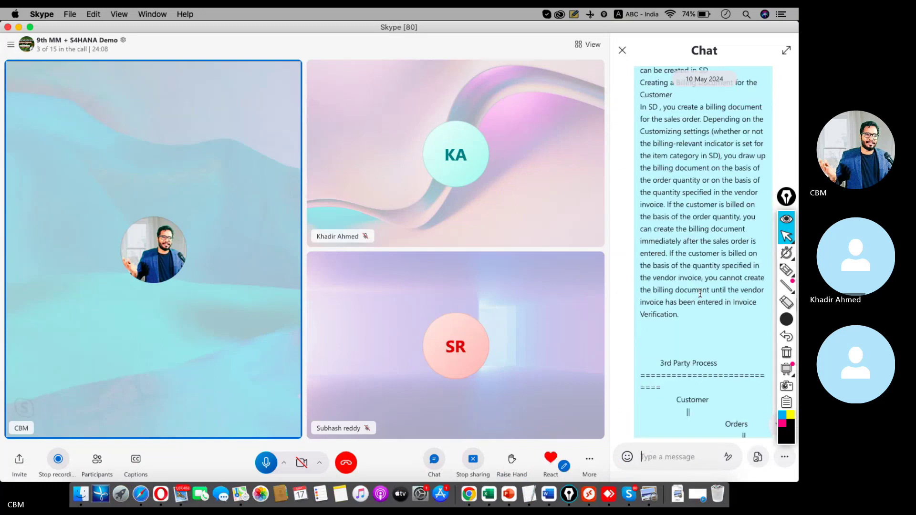
scroll(701, 294, "up", 10)
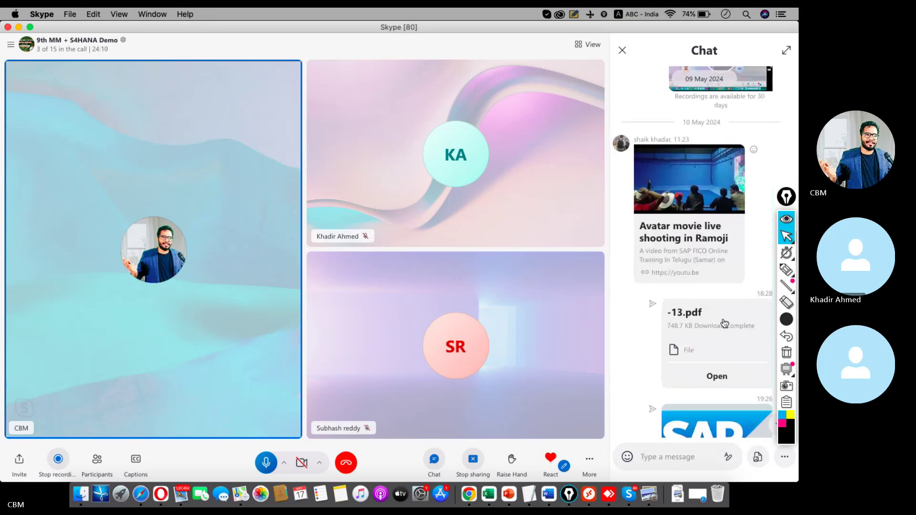
left_click(719, 375)
scroll(337, 252, "down", 12)
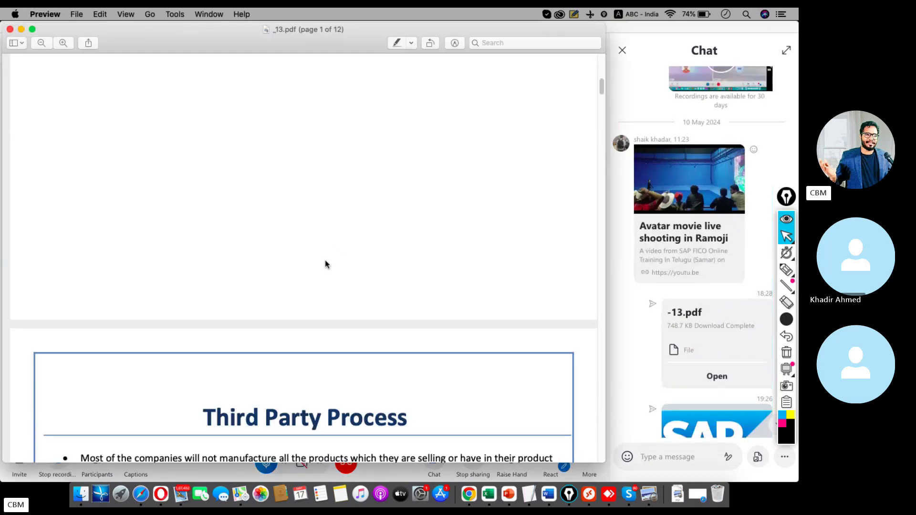
scroll(331, 261, "down", 15)
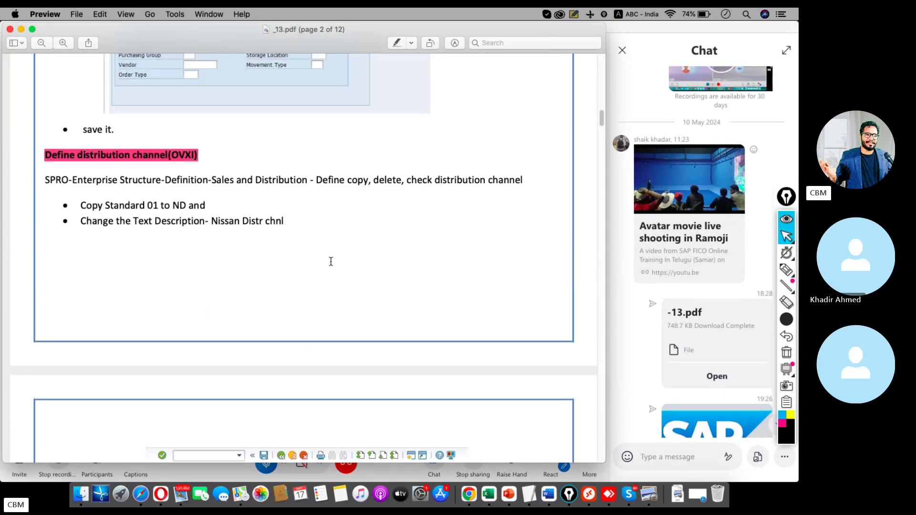
left_click_drag(601, 128, 598, 371)
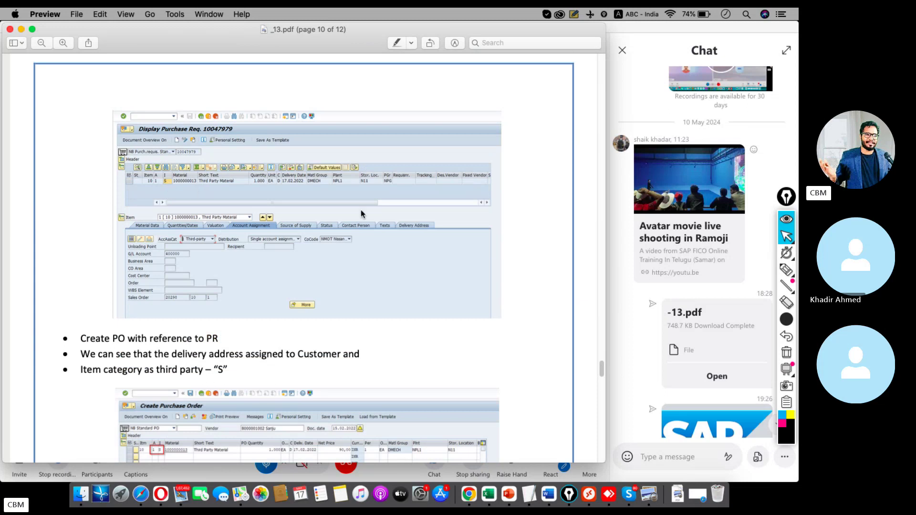
key("super+h")
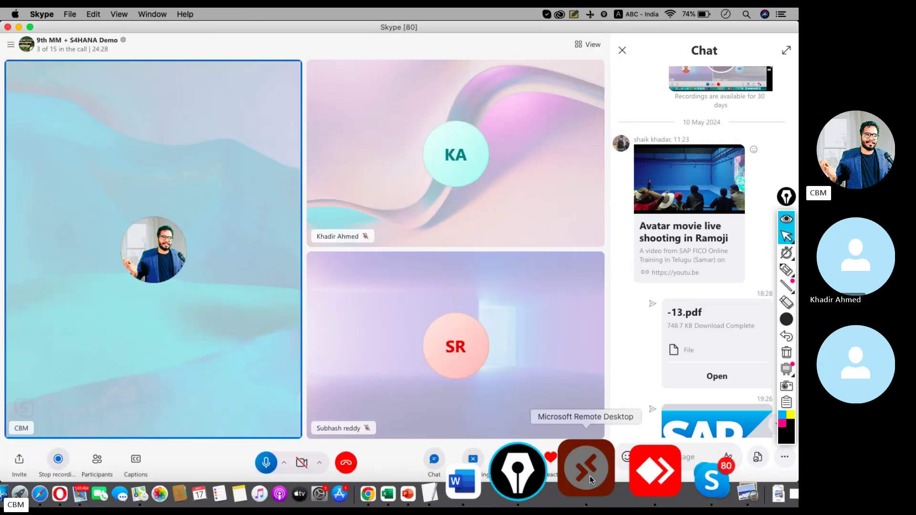
left_click(590, 476)
Enter material 11480, quantity 100 and delivery date 14.05.2024 for item 10.
left_click(165, 330)
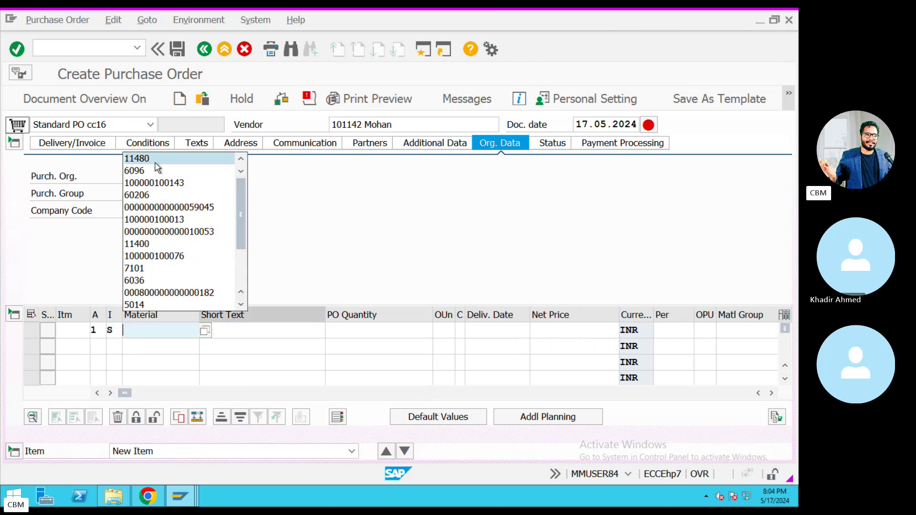
left_click(143, 156)
left_click(405, 328)
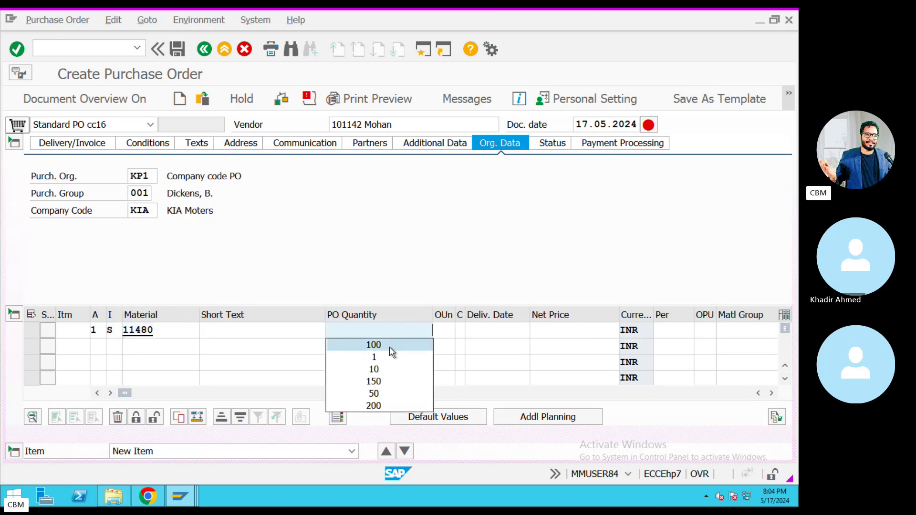
left_click(389, 345)
left_click(481, 331)
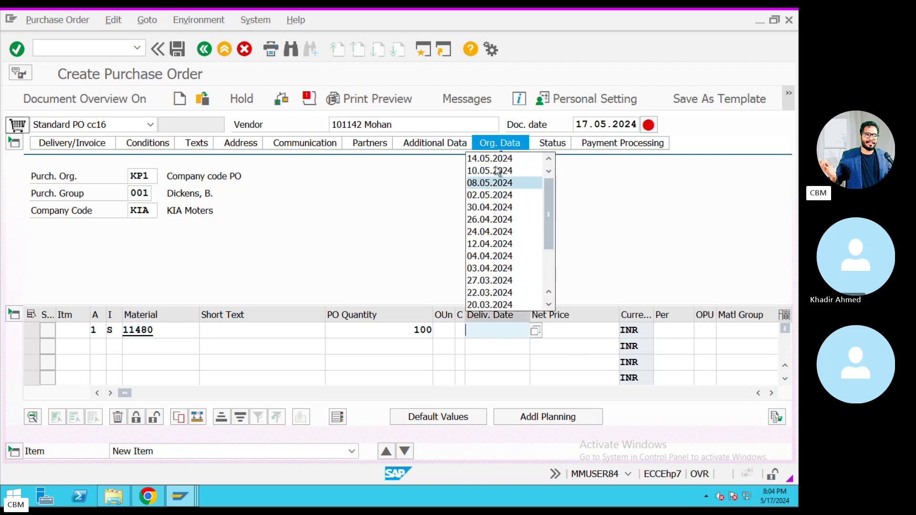
left_click(492, 159)
Enter net price 1000, plant KIA and storage location SL1 for the item.
left_click(592, 329)
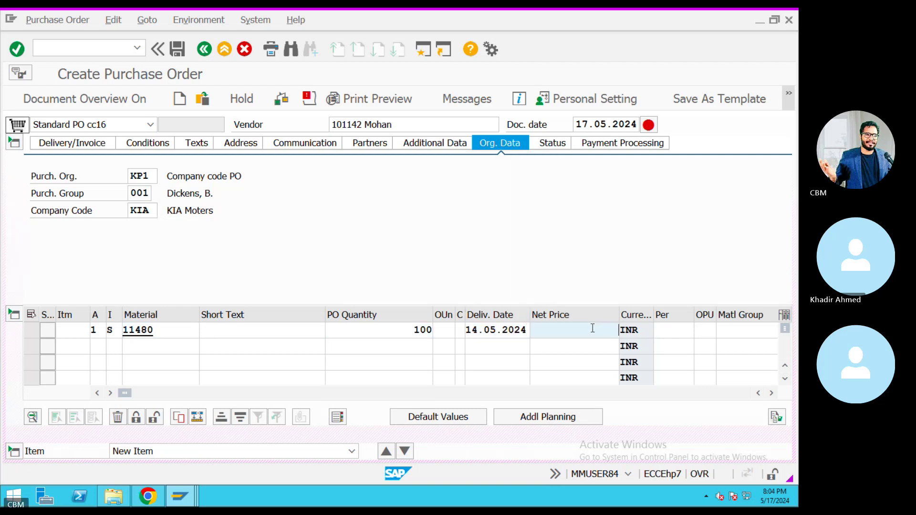
left_click(574, 184)
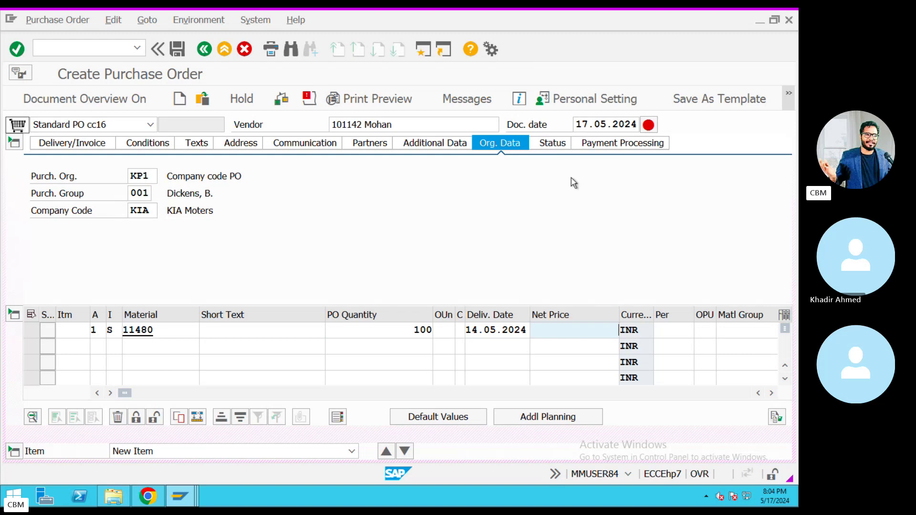
key("Tab")
key("Tab")
key("Tab")
key("Tab")
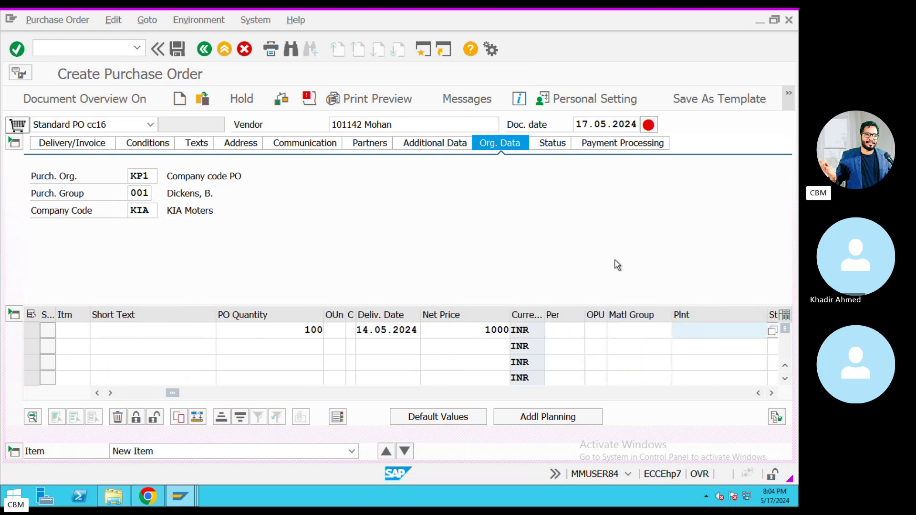
left_click(701, 334)
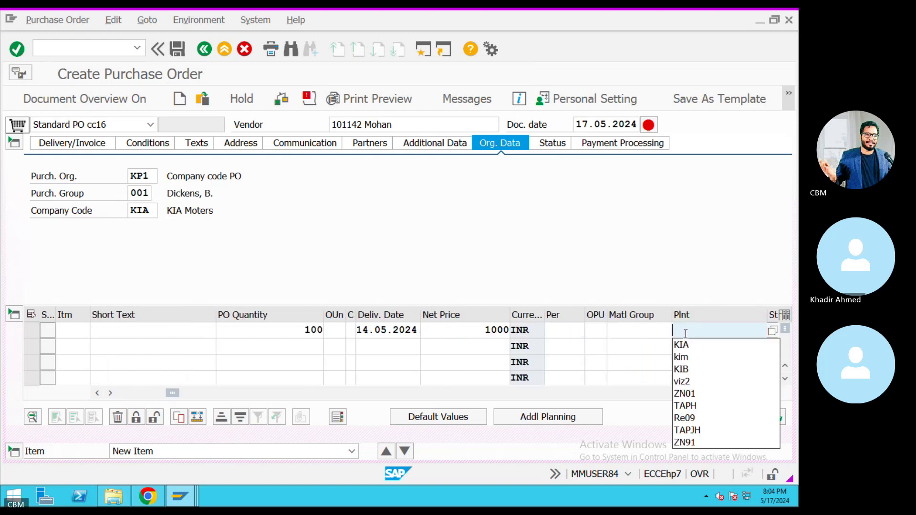
left_click(686, 343)
key("Tab")
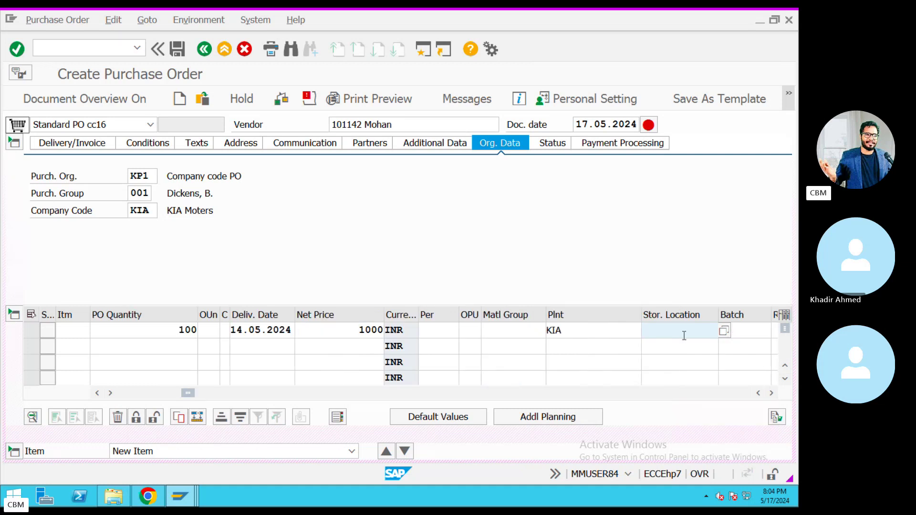
left_click(685, 336)
left_click(683, 345)
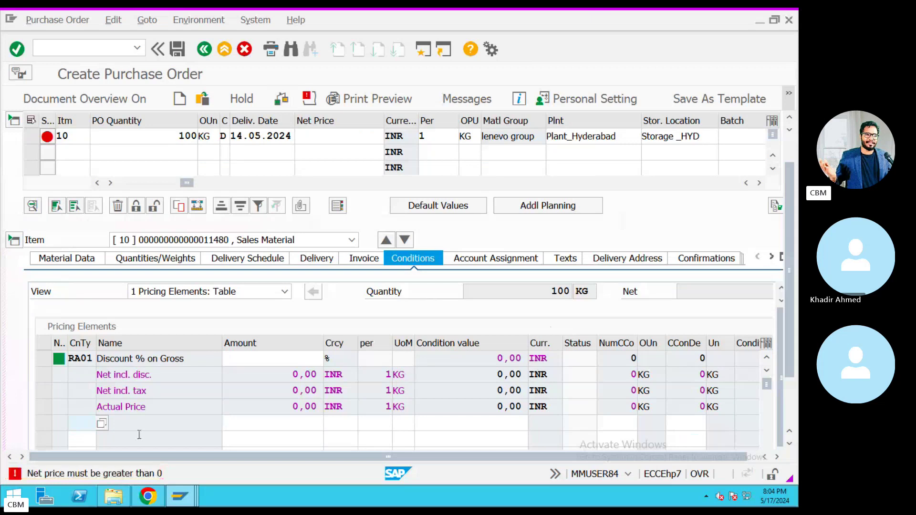
Add condition type PR00 with amount 1000 to the item's pricing conditions.
type("PR00")
key("Return")
left_click(259, 423)
type("1000")
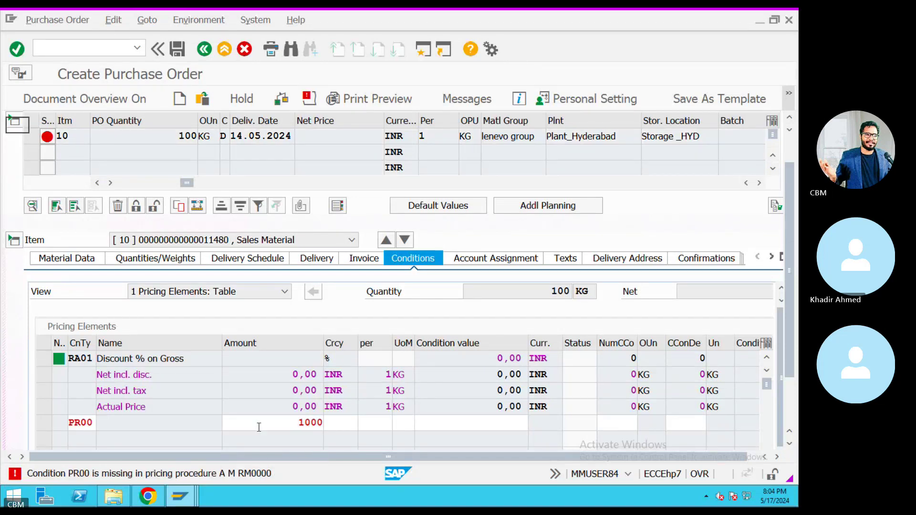
key("Return")
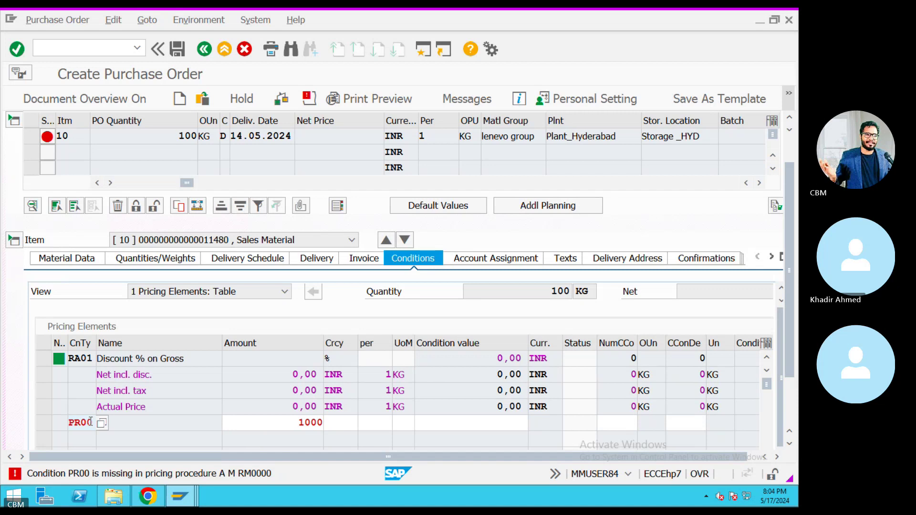
Change the condition type to PBXX and read the explanation of its missing-record error.
left_click_drag(90, 422, 81, 422)
type("Bxx")
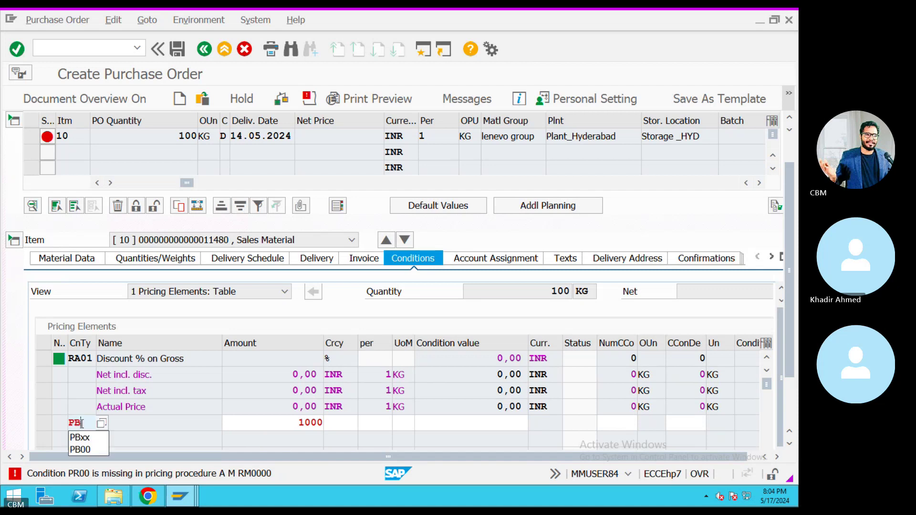
key("Return")
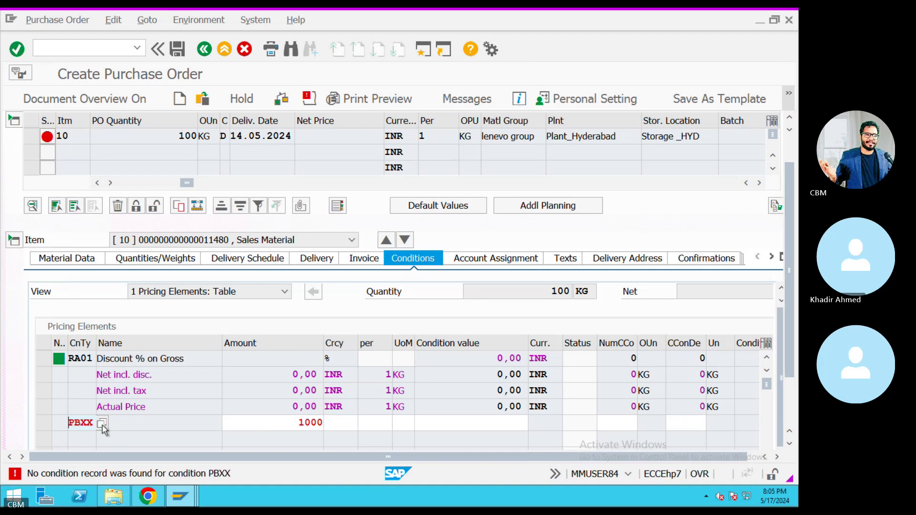
scroll(783, 318, "up", 1)
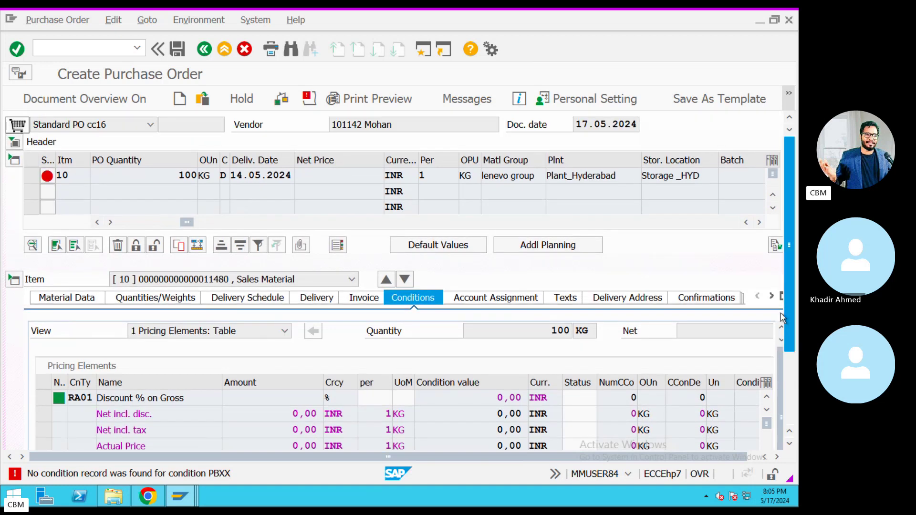
scroll(253, 391, "down", 1)
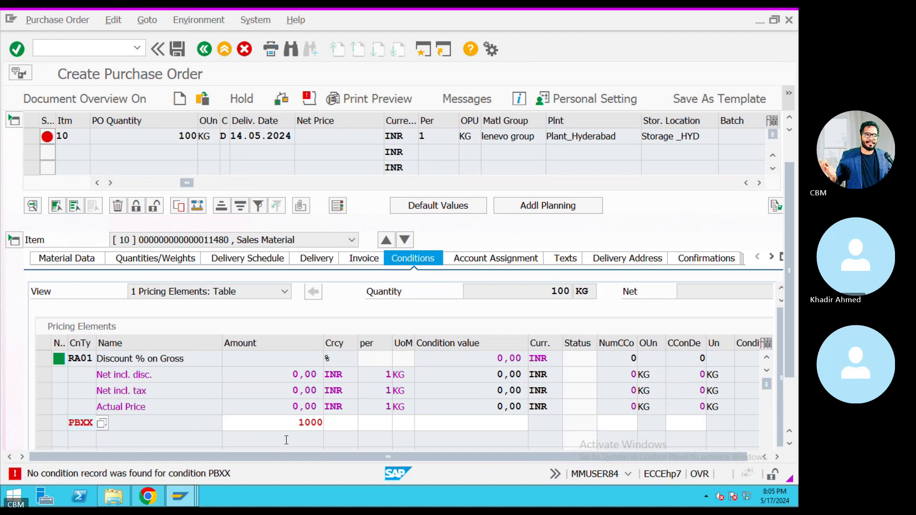
double_click(224, 475)
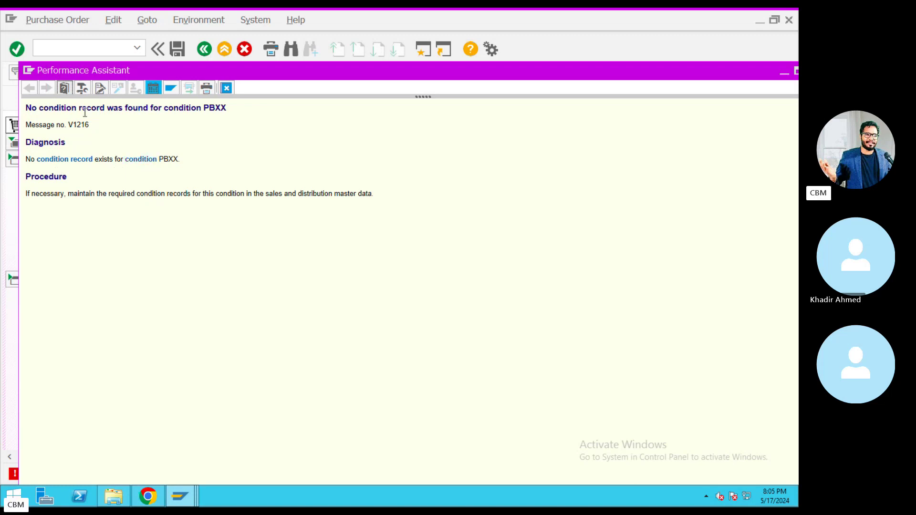
left_click(227, 89)
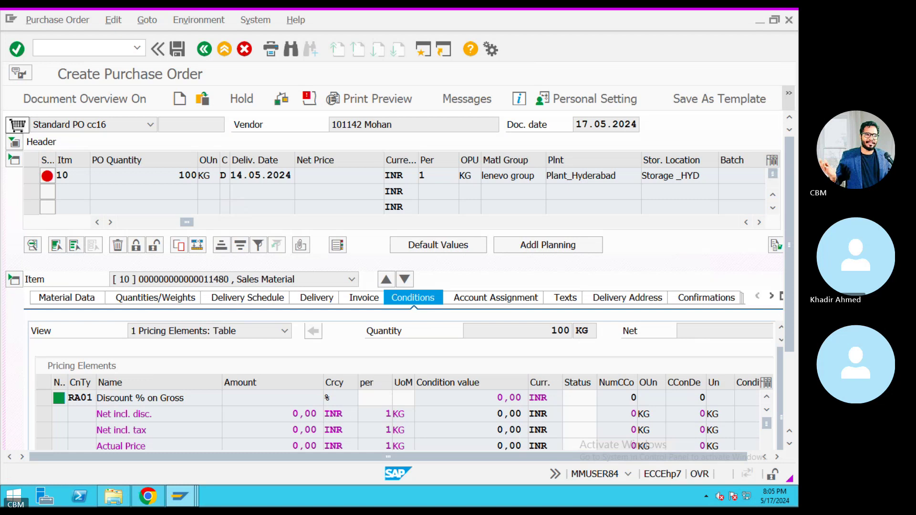
Clear the PBXX condition type and browse the list of available condition types.
scroll(793, 358, "down", 3)
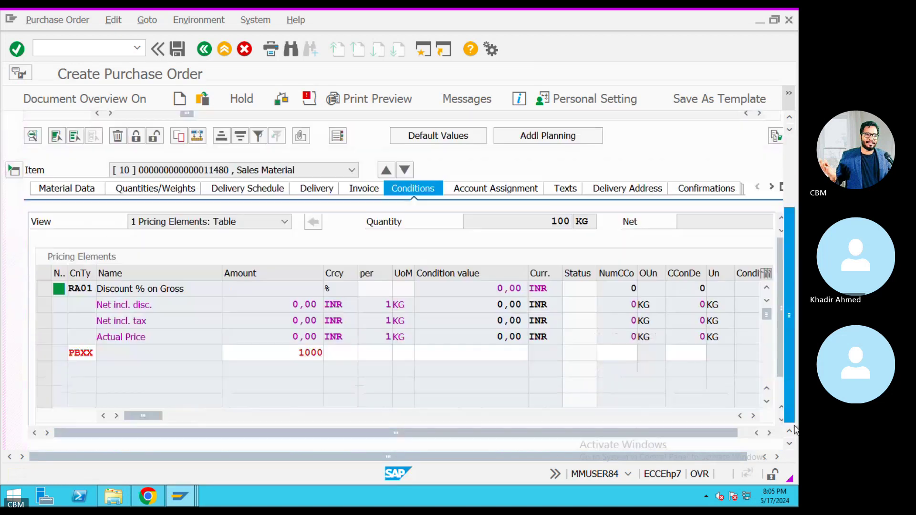
double_click(90, 355)
key("Delete")
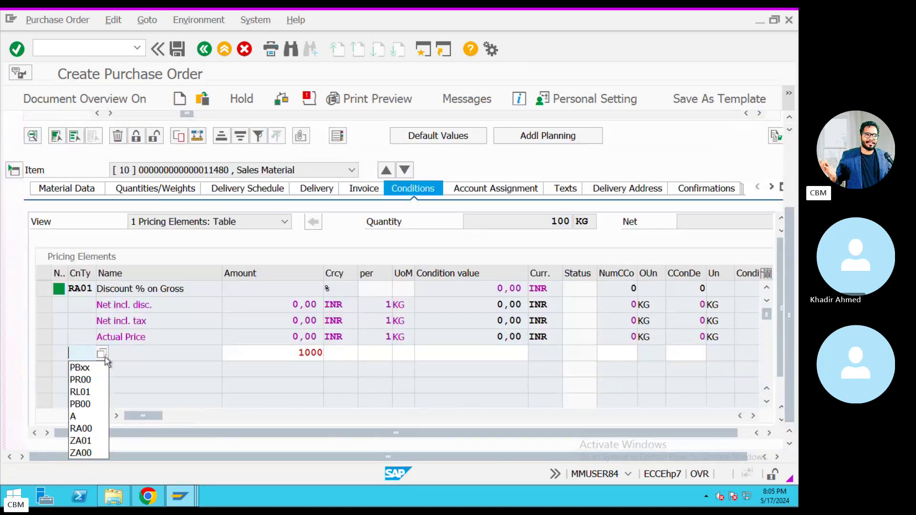
left_click(101, 354)
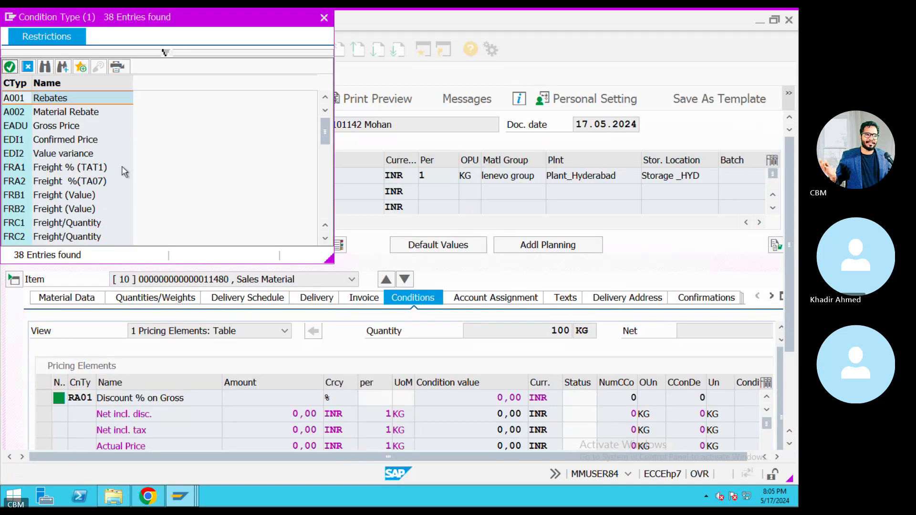
scroll(122, 174, "down", 8)
scroll(123, 175, "up", 8)
scroll(122, 175, "down", 9)
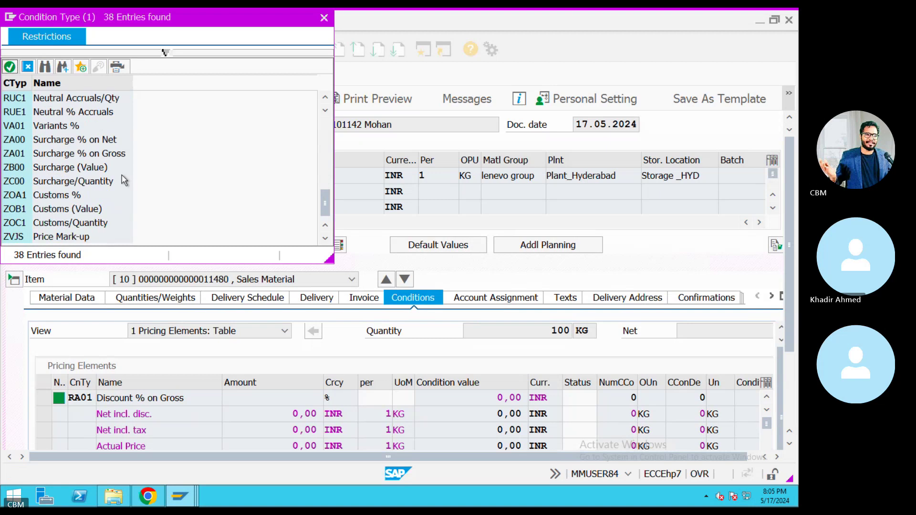
left_click(324, 18)
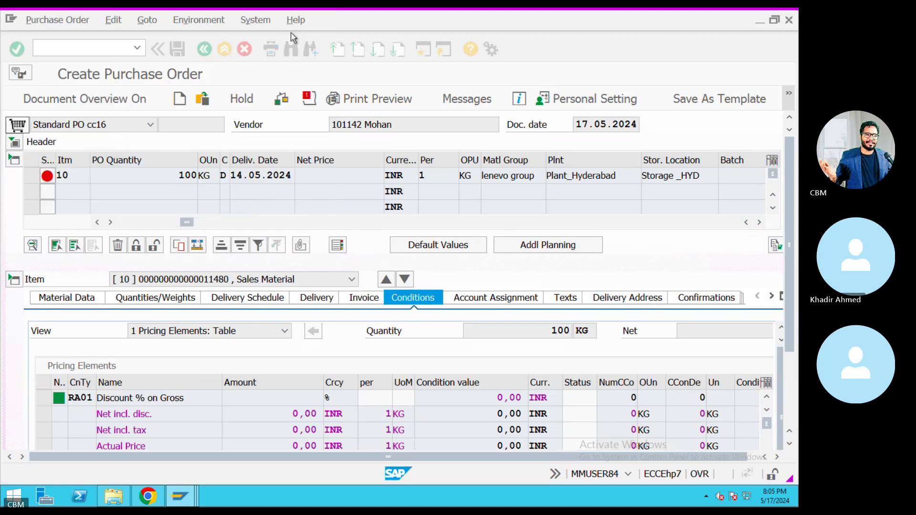
left_click(426, 50)
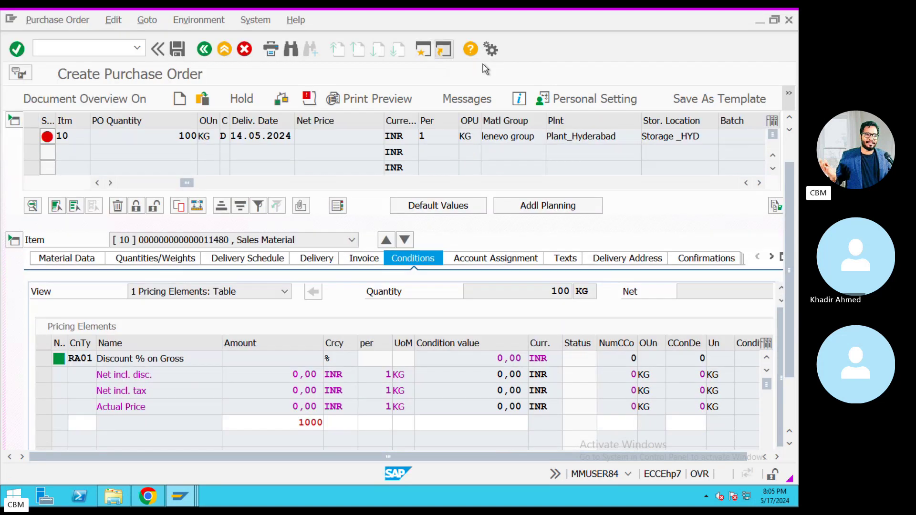
Look up condition type PBXX (Gross Price) in the M/06 condition types table.
type("M")
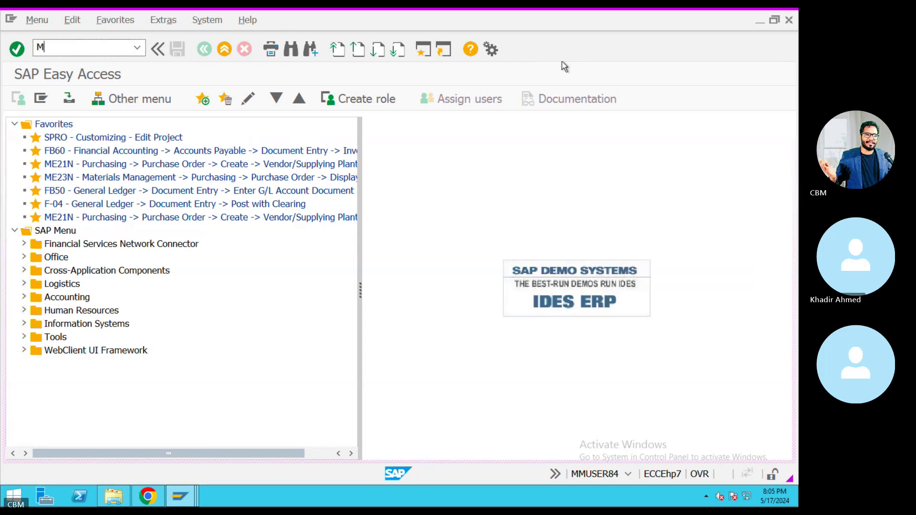
type("/06")
key("Return")
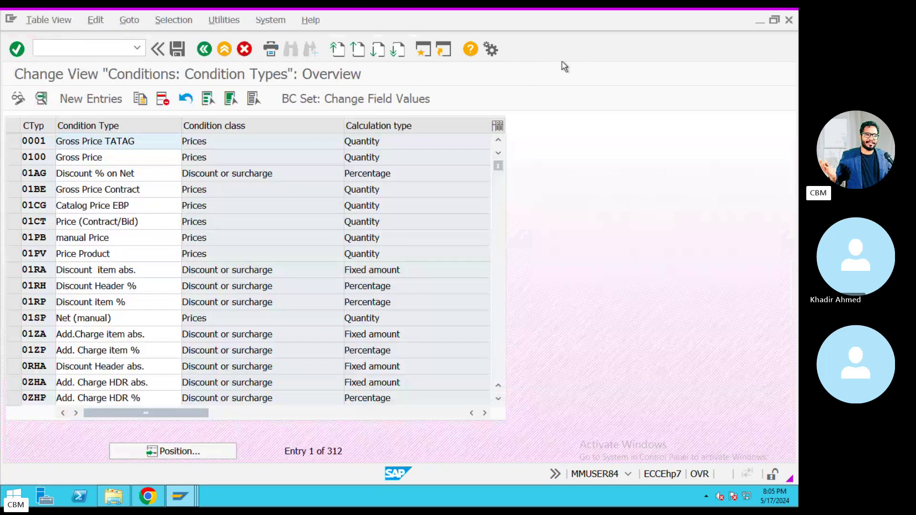
left_click(210, 452)
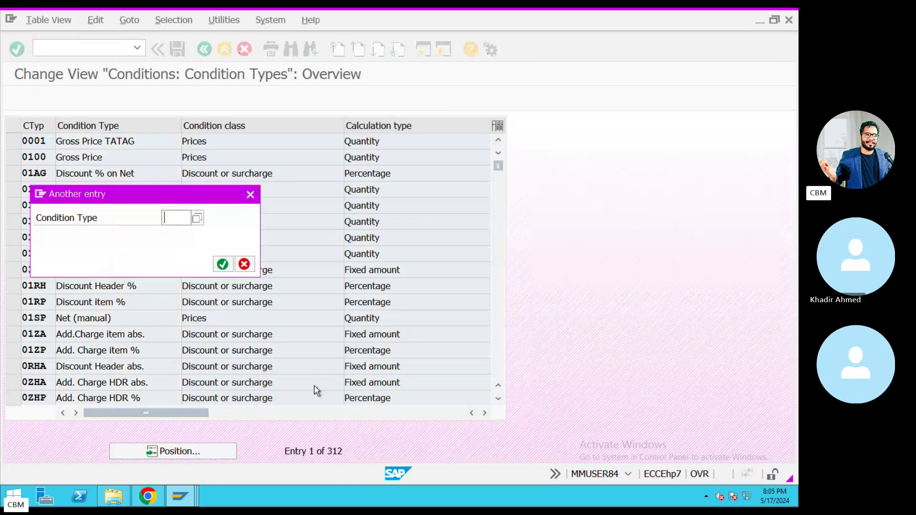
key("Return")
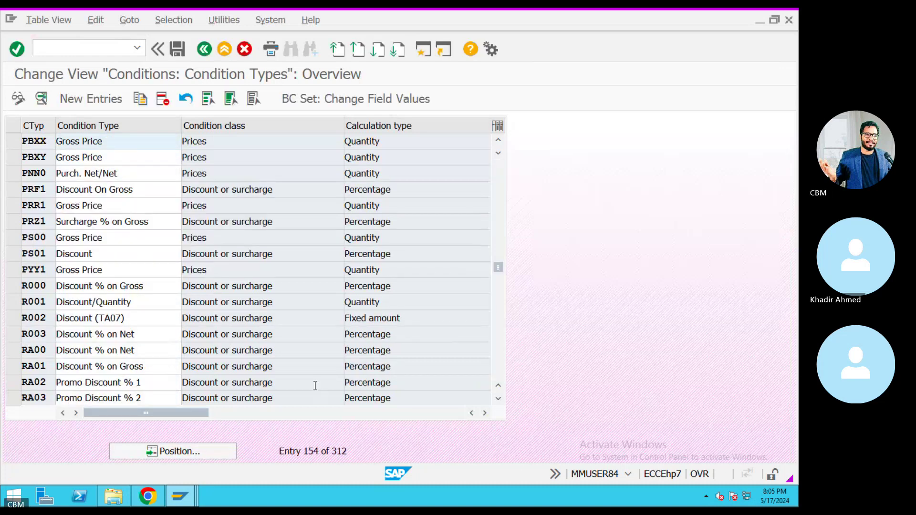
left_click_drag(106, 141, 55, 140)
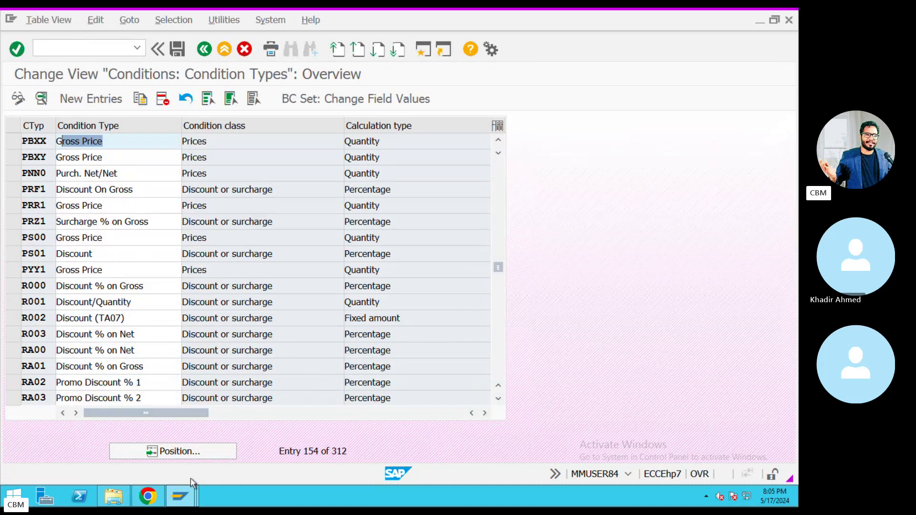
Return to the Create Purchase Order window and clear the partly entered condition type.
left_click(186, 500)
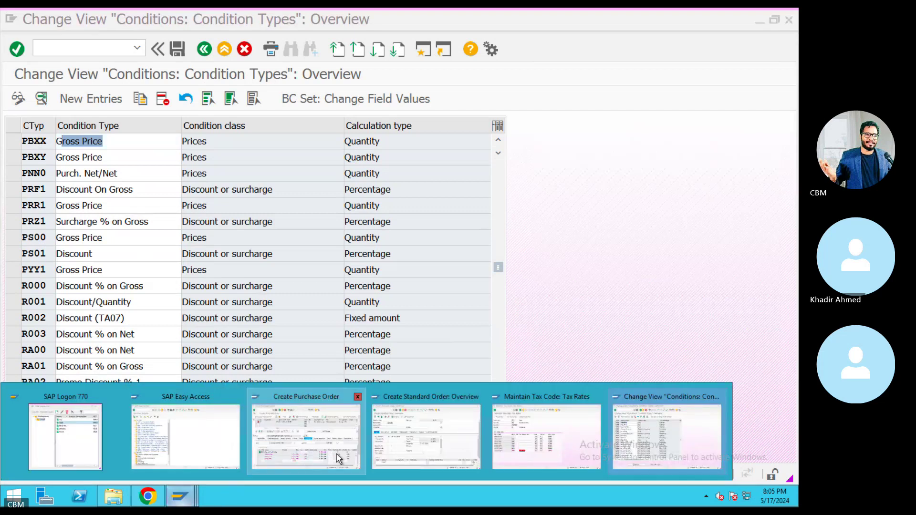
left_click(339, 459)
type("P")
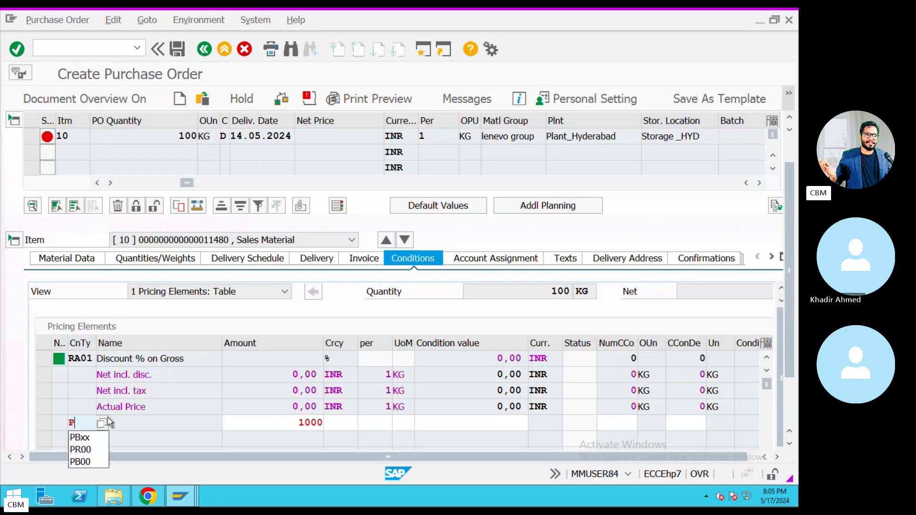
key("BackSpace")
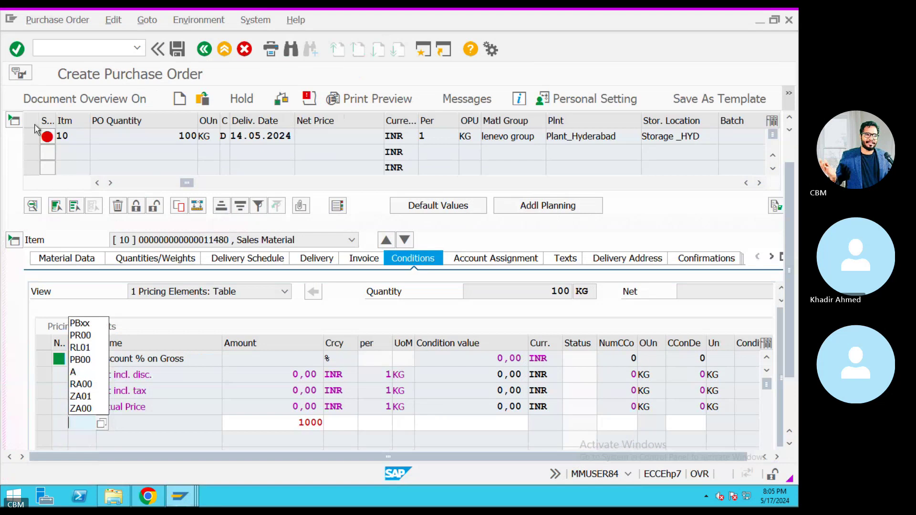
key("Return")
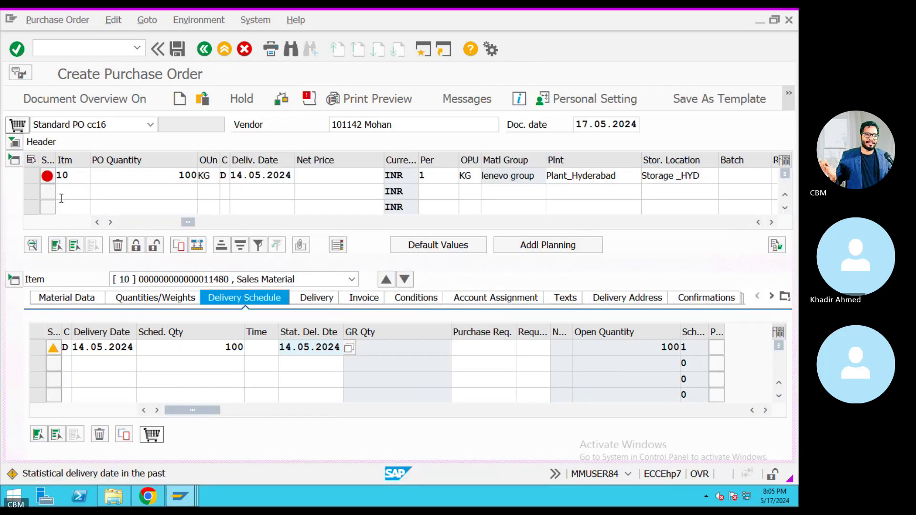
Add PBxx as a new condition in the purchase order's header conditions.
left_click(20, 142)
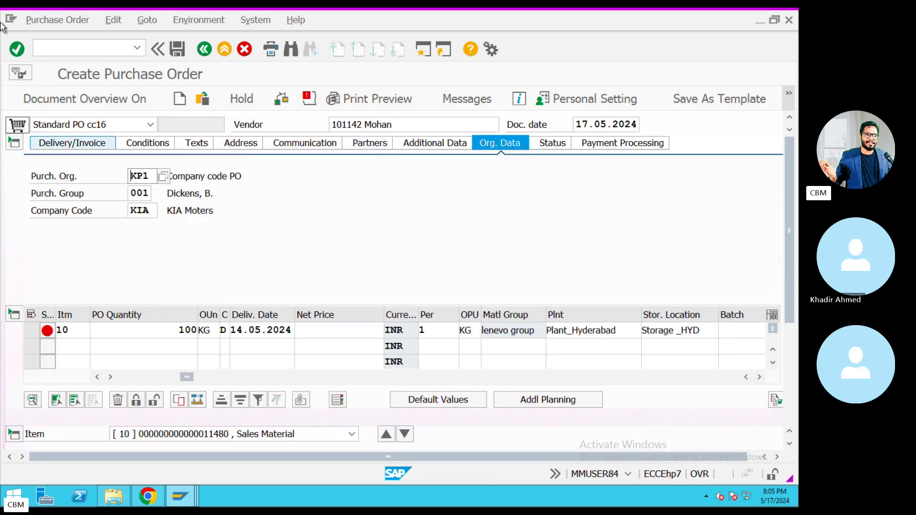
left_click(14, 143)
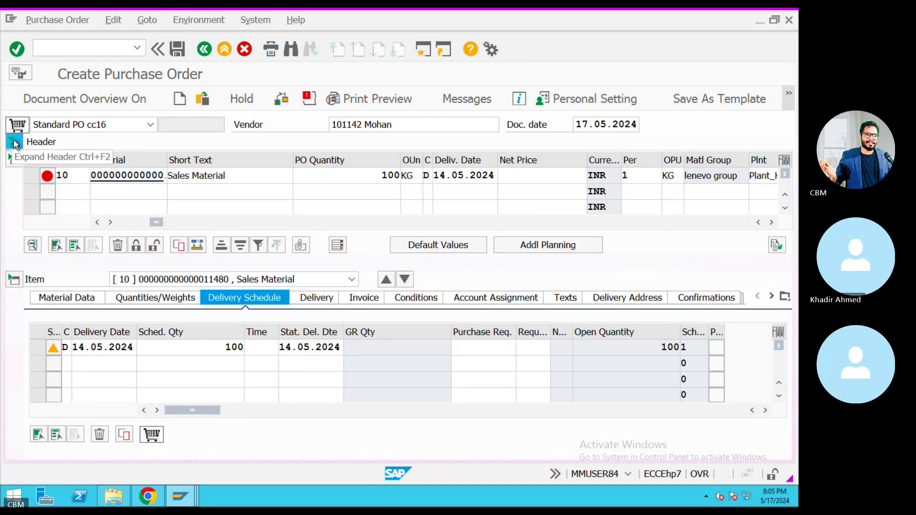
left_click(15, 143)
left_click(172, 146)
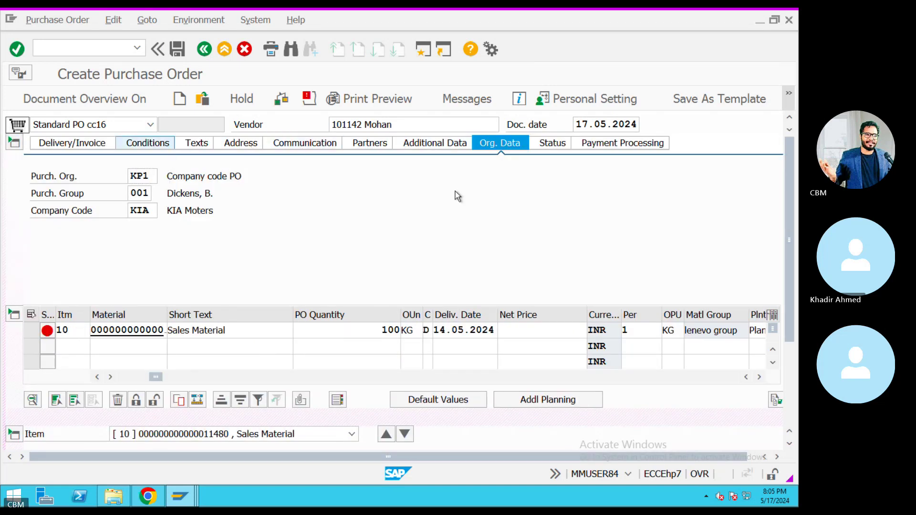
key("BackSpace")
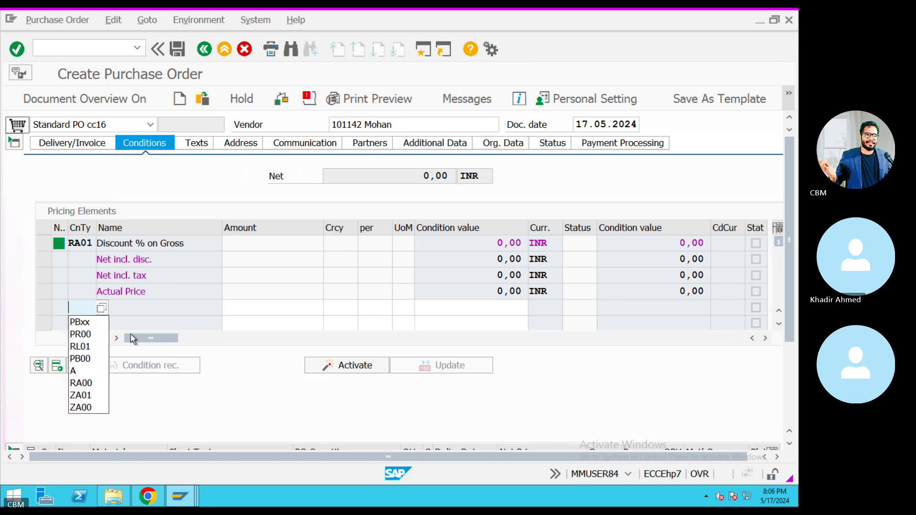
left_click(80, 323)
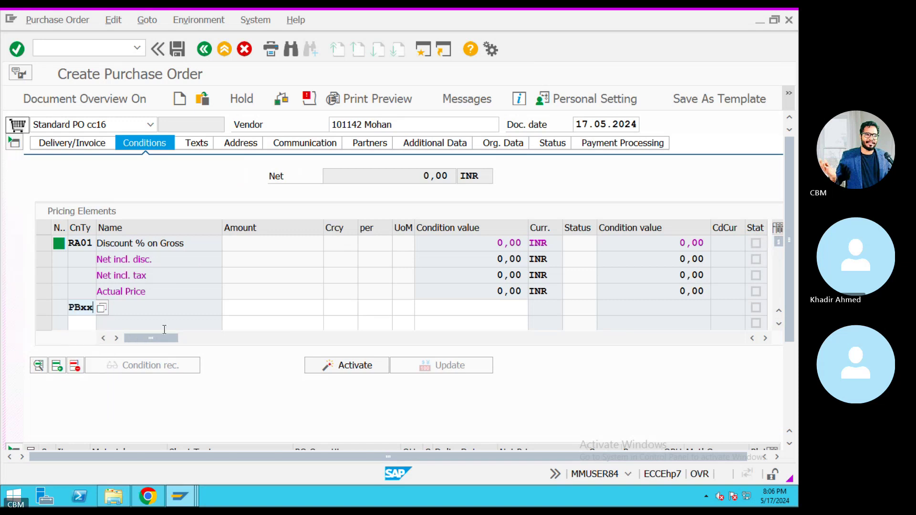
key("Return")
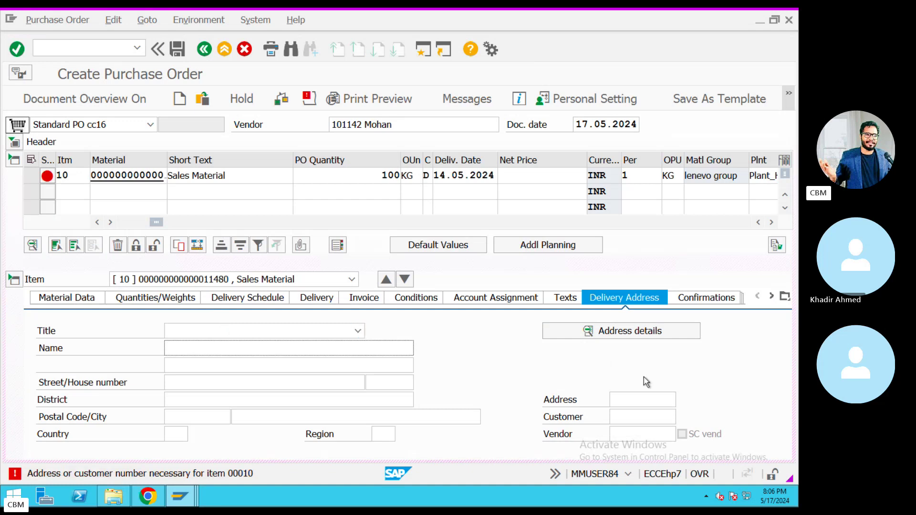
Fill item 10's delivery address with the customer found by searching company code KIA.
left_click(640, 418)
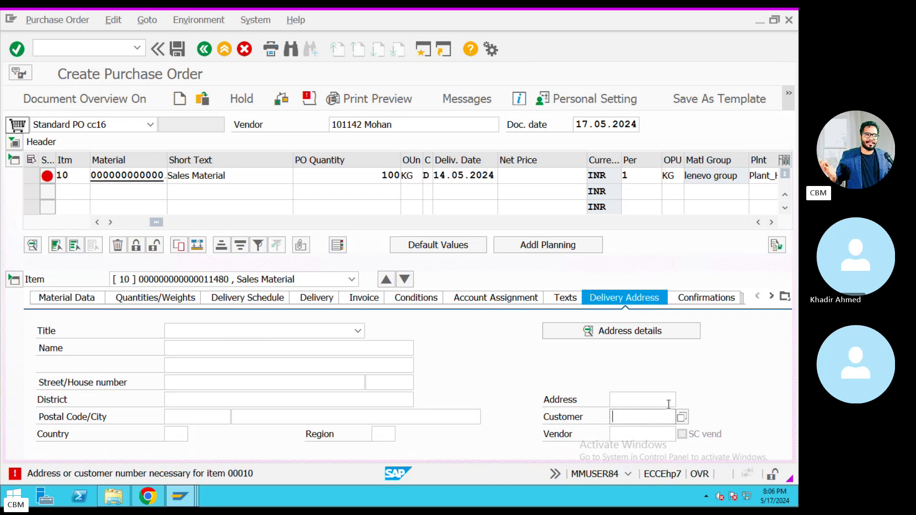
left_click(683, 418)
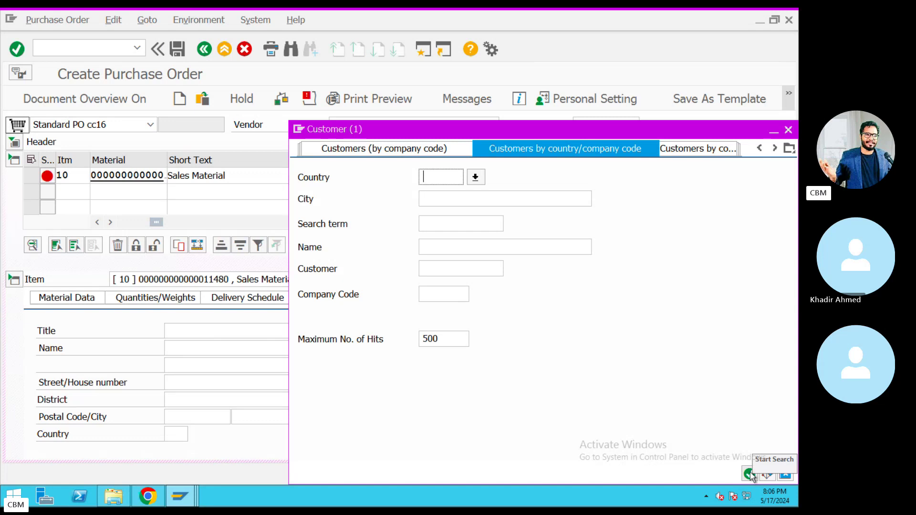
left_click(447, 295)
type("KIA")
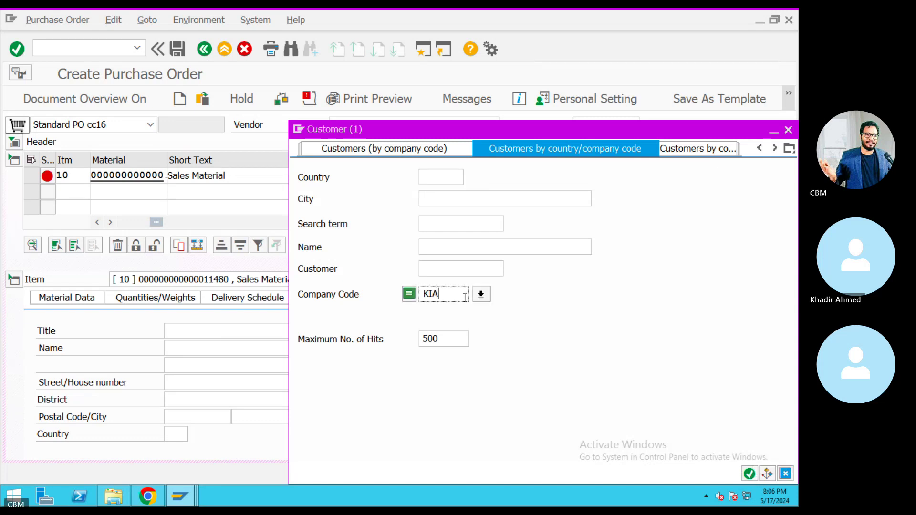
key("Return")
double_click(408, 126)
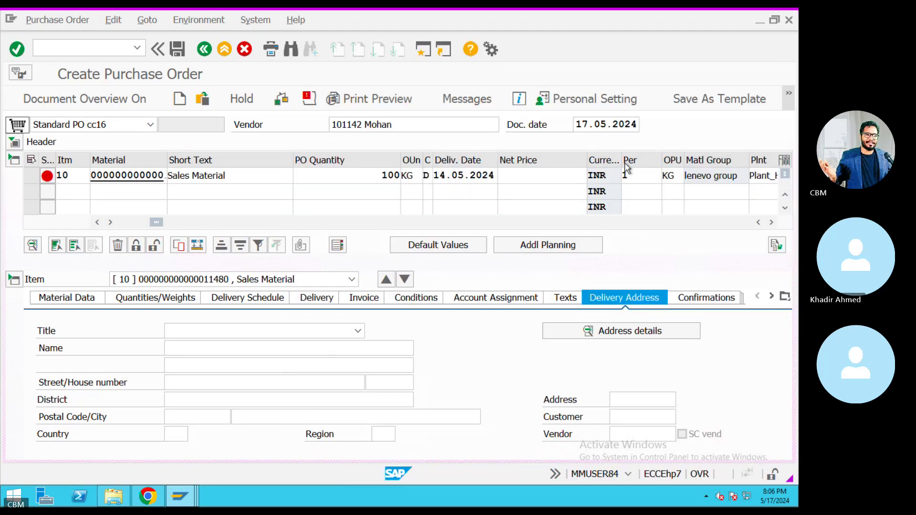
key("Return")
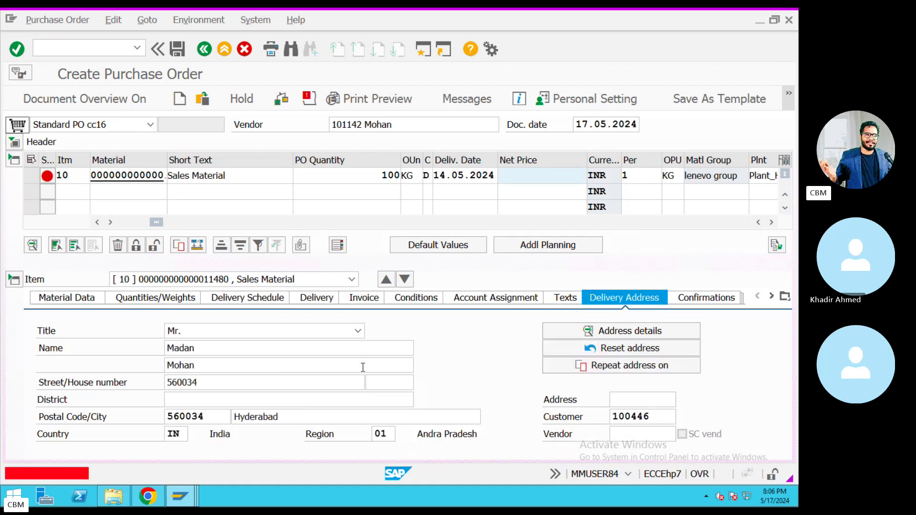
Start entering 500000 as the item net price, then discard it.
left_click(552, 173)
type("500000")
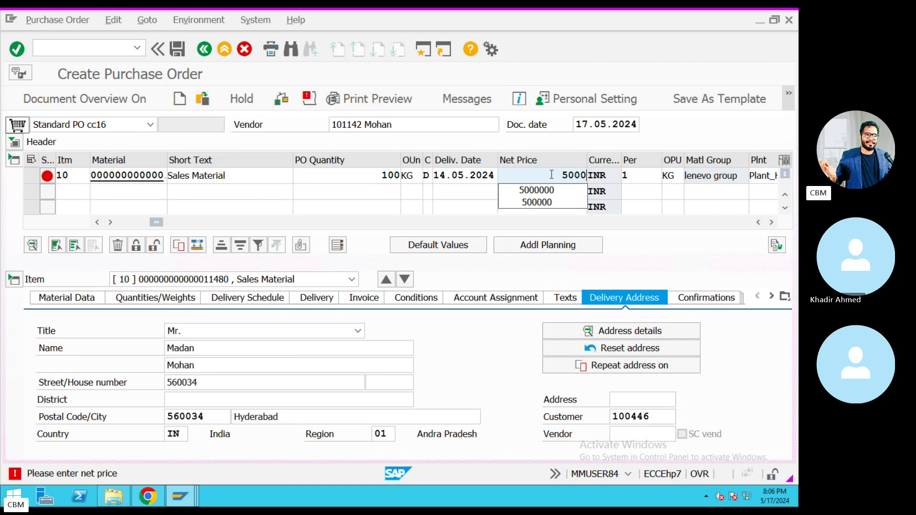
key("BackSpace")
key("BackSpace")
key("BackSpace")
key("BackSpace")
key("BackSpace")
key("BackSpace")
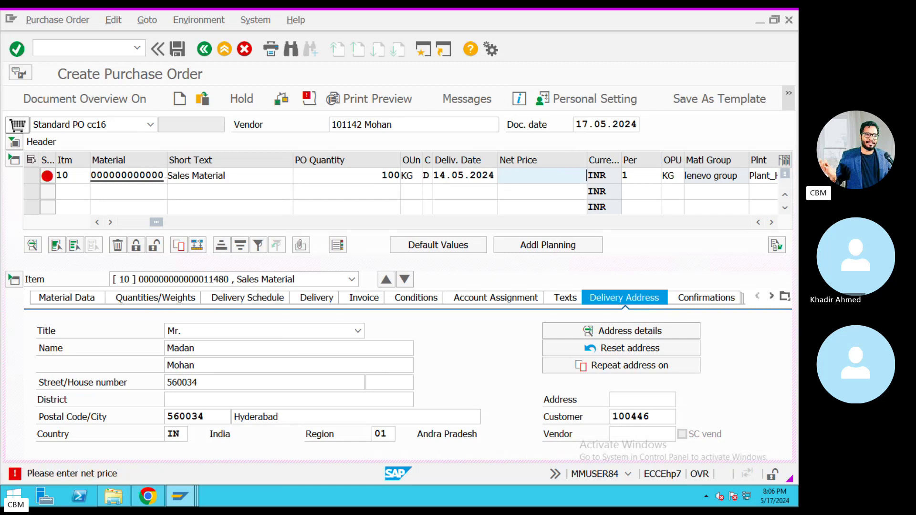
Set the PBXX Gross Price amount to 1.000,00 in the header conditions.
left_click(15, 142)
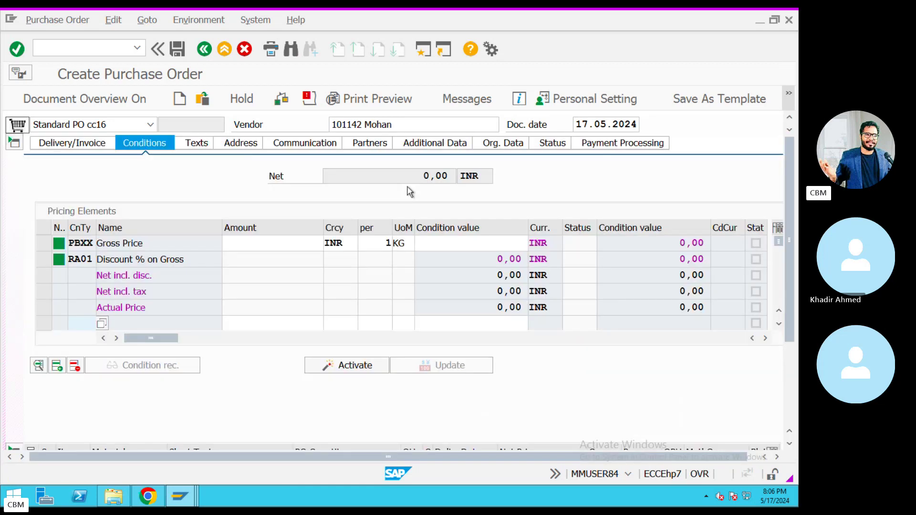
left_click(246, 243)
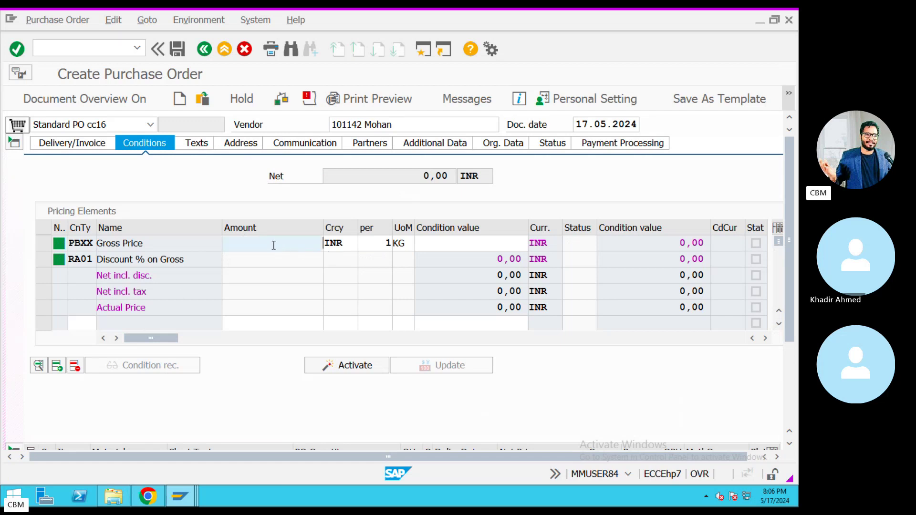
key("BackSpace")
left_click(285, 259)
key("Return")
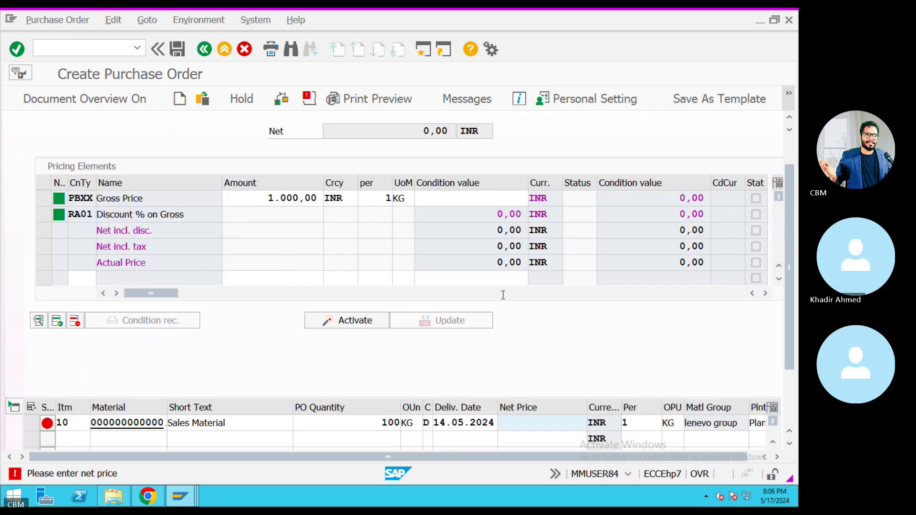
Enter 1000 as the item net price and 1.000 as the gross price condition value.
left_click(568, 419)
left_click(551, 266)
key("Return")
left_click(497, 199)
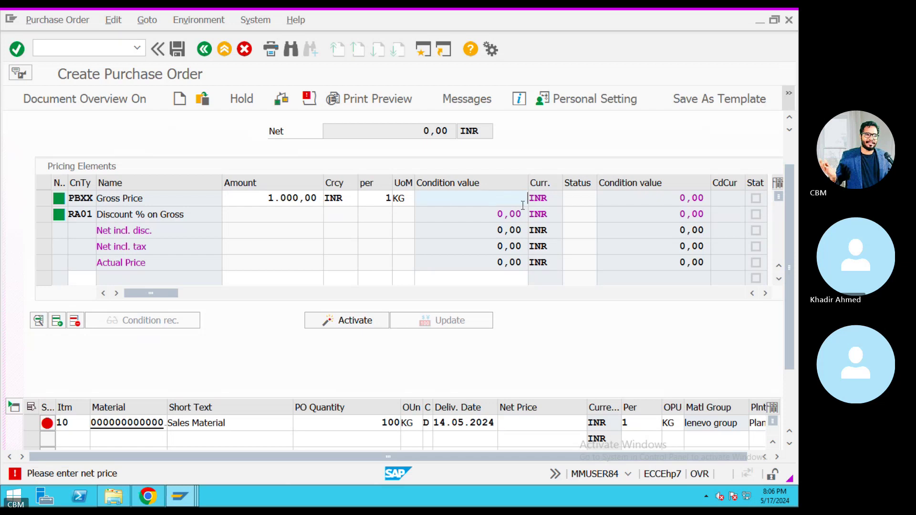
type("1.")
type("000")
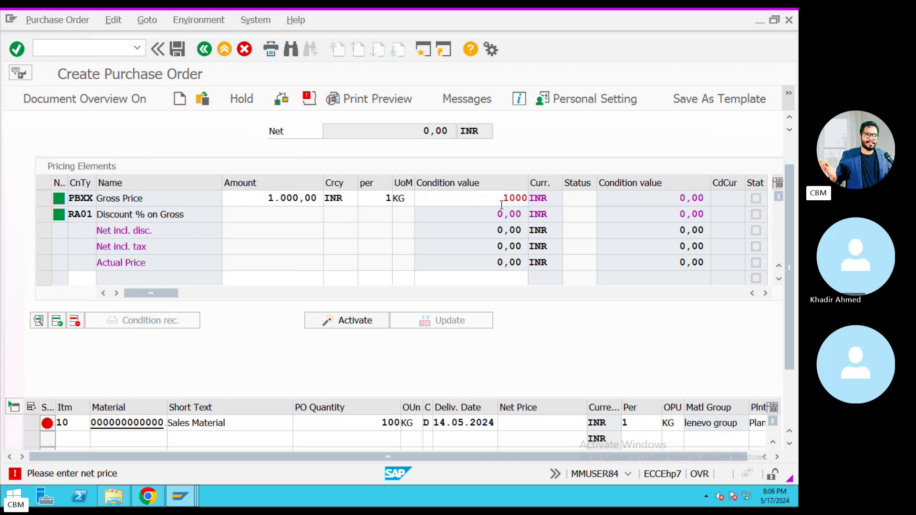
key("Return")
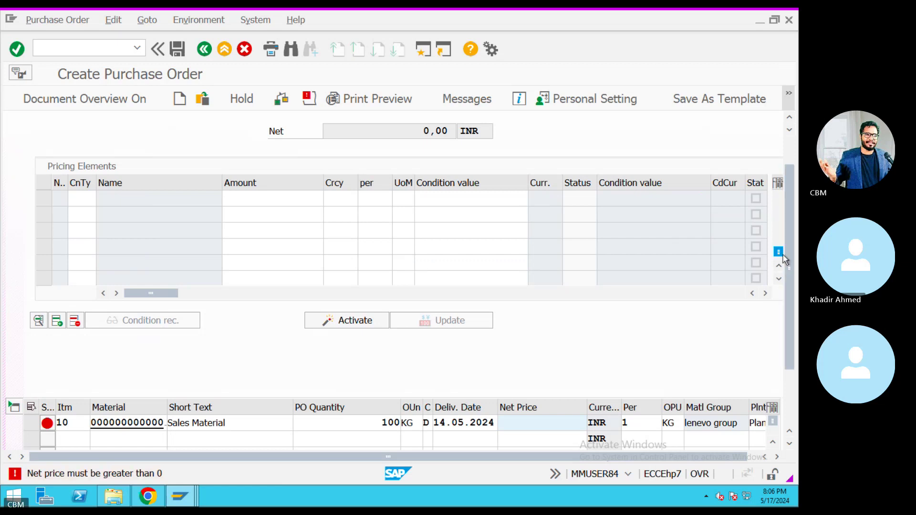
Bring the header back into view, collapse and re-expand its conditions, and recheck the order.
left_click(792, 148)
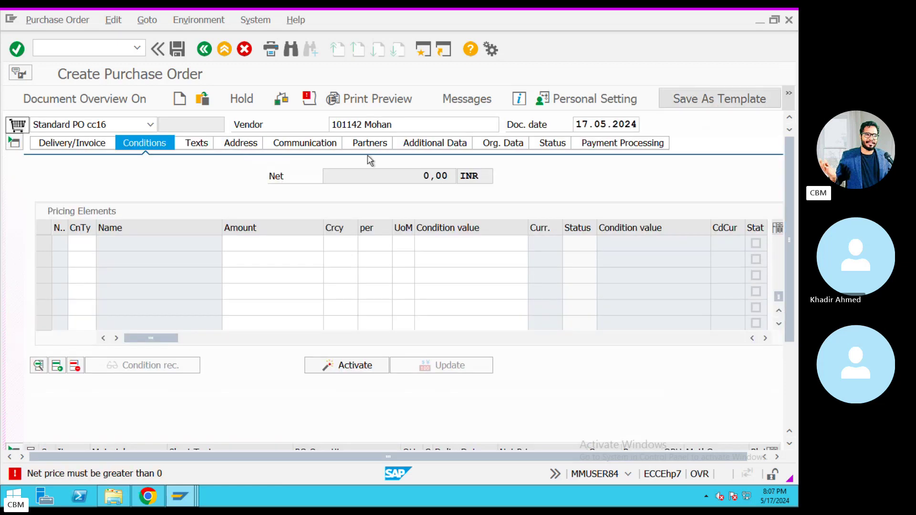
left_click(14, 142)
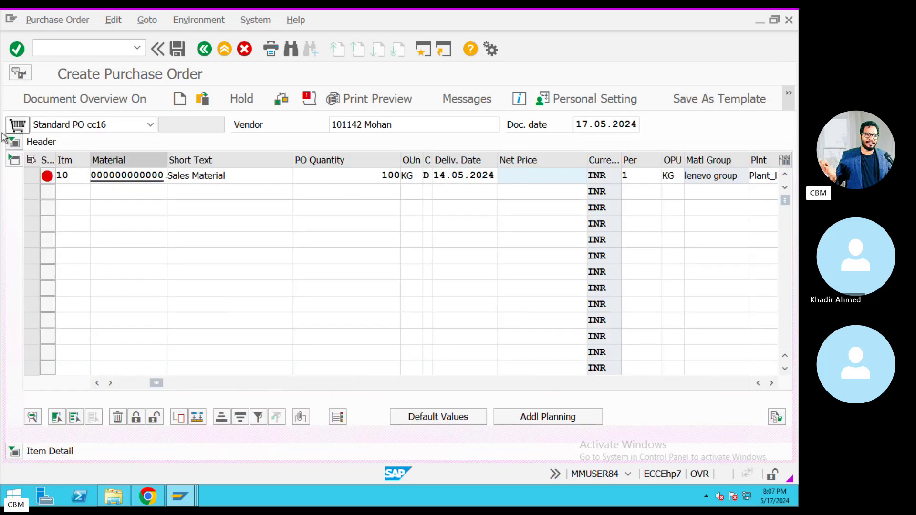
left_click(14, 142)
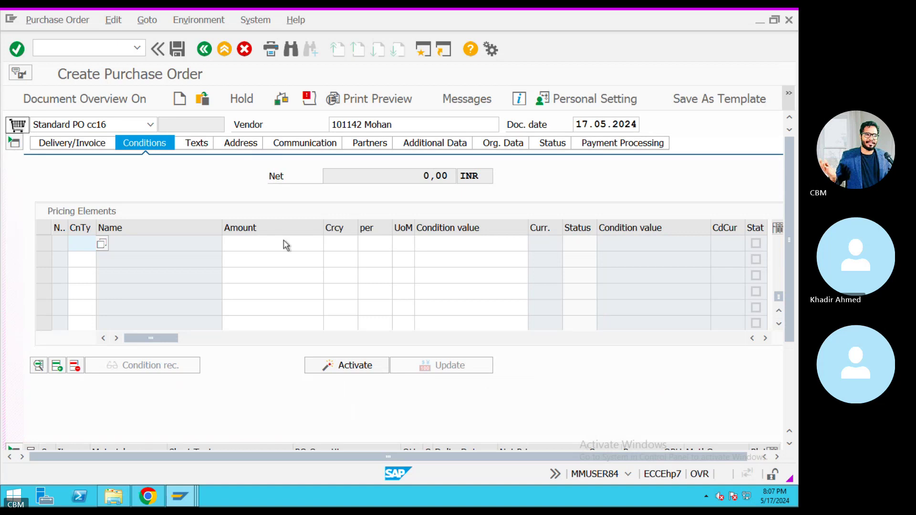
key("Return")
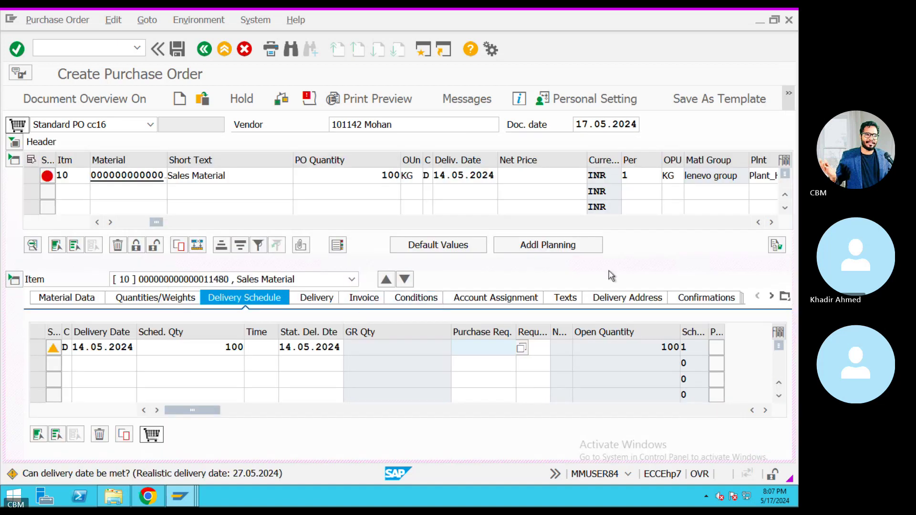
Open the long text for 'Net price must be greater than 0', review the IR-indicator advice, then close it.
left_click(55, 177)
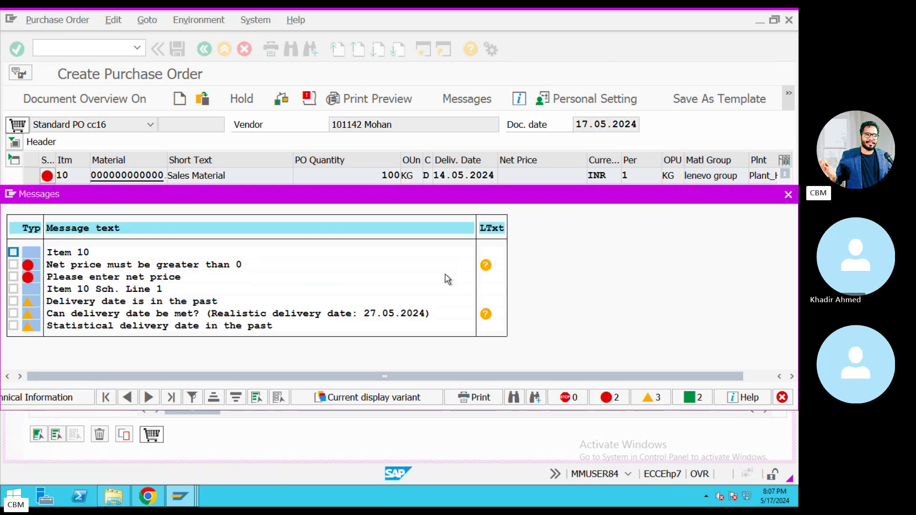
left_click(486, 266)
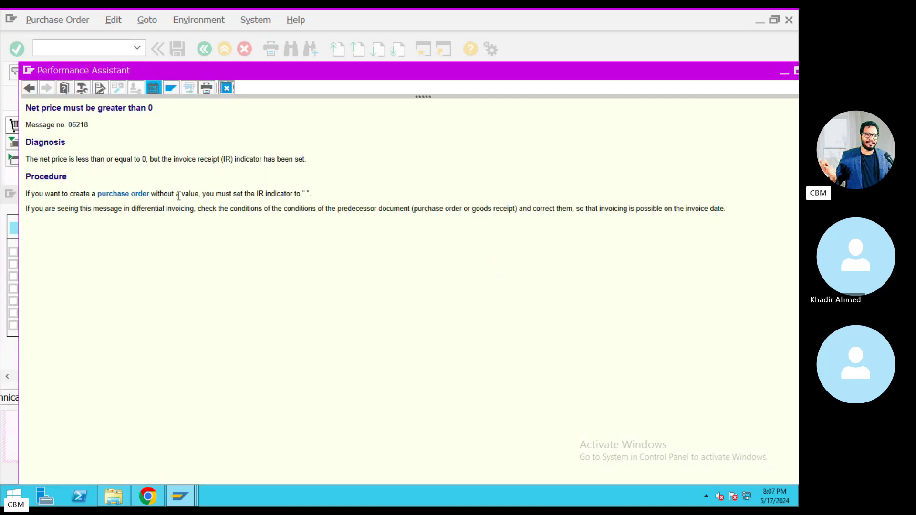
left_click_drag(180, 194, 291, 193)
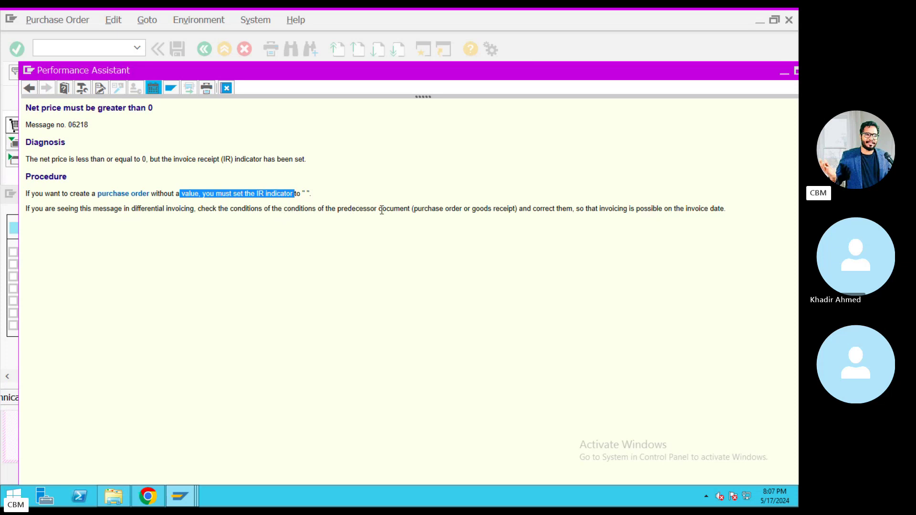
left_click_drag(378, 210, 272, 210)
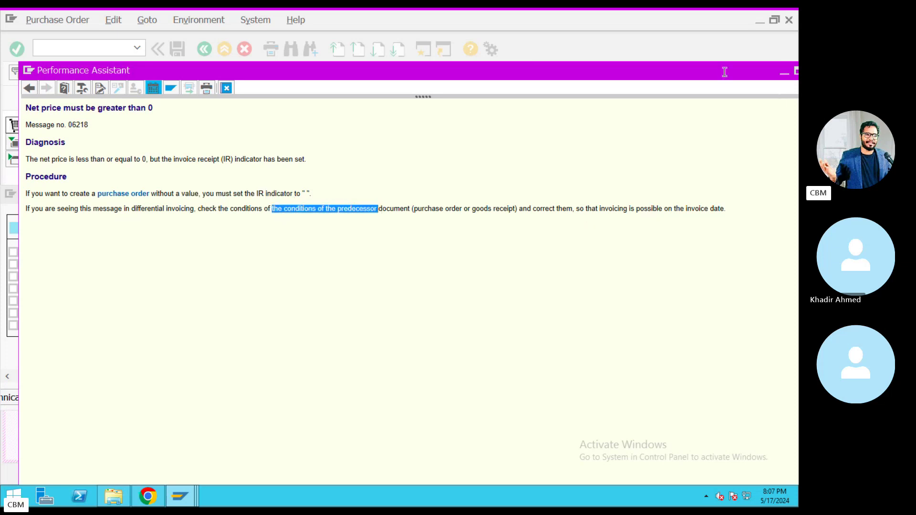
left_click_drag(584, 209, 599, 209)
left_click_drag(724, 73, 624, 72)
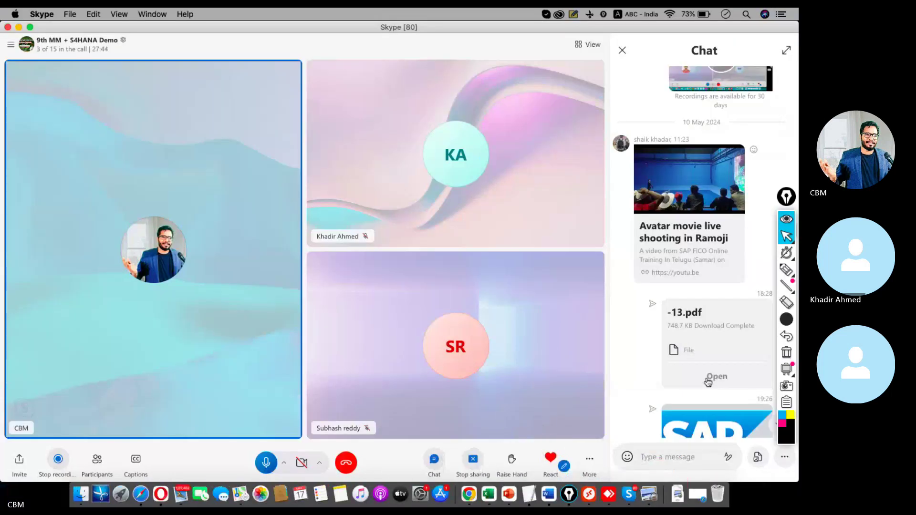
left_click(710, 378)
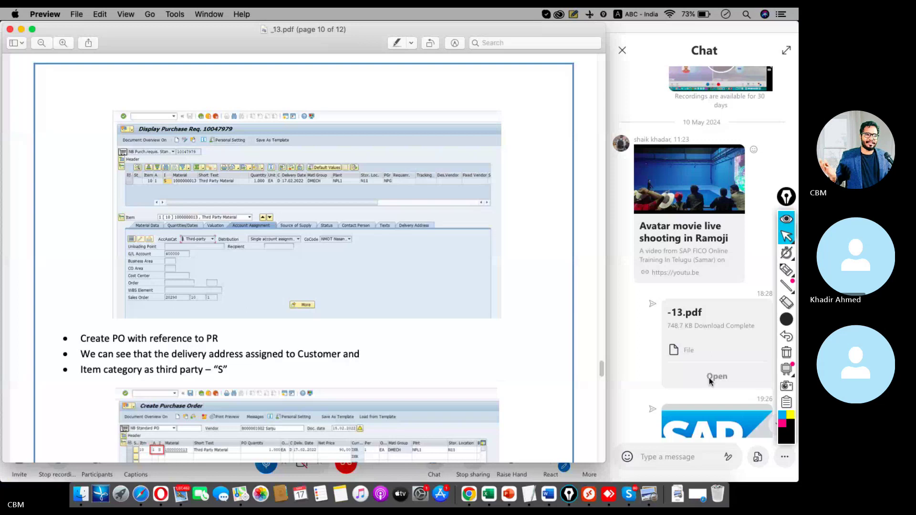
Scroll through pages 7–11 of the _13.pdf guide, then return to the Remote Desktop SAP session.
scroll(160, 189, "down", 1)
scroll(160, 189, "up", 15)
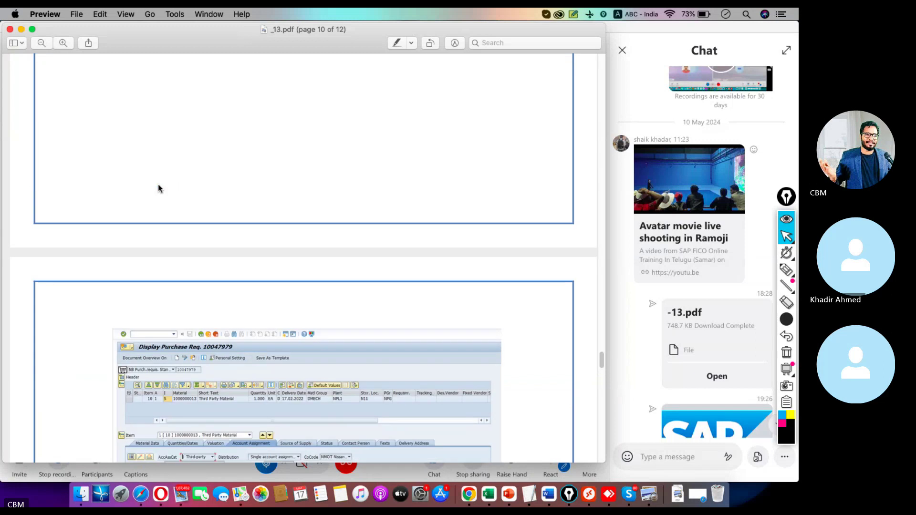
scroll(160, 188, "up", 5)
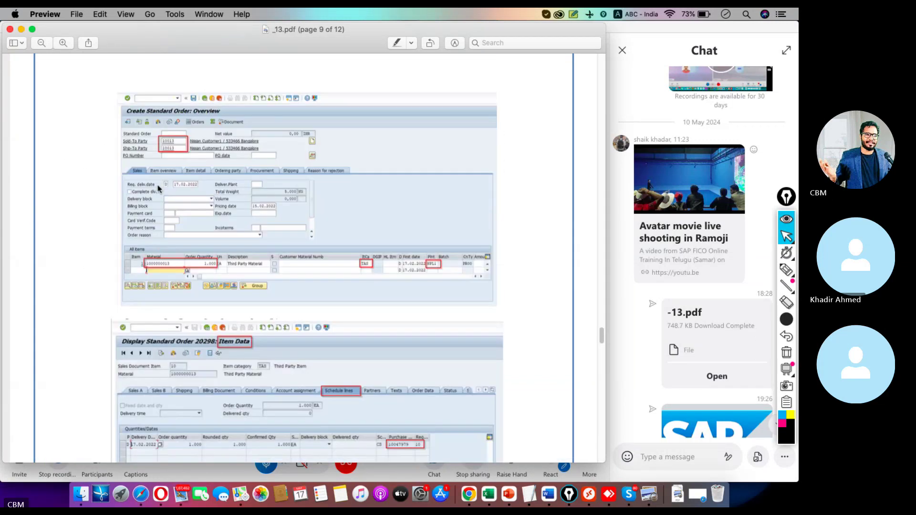
scroll(158, 188, "down", 10)
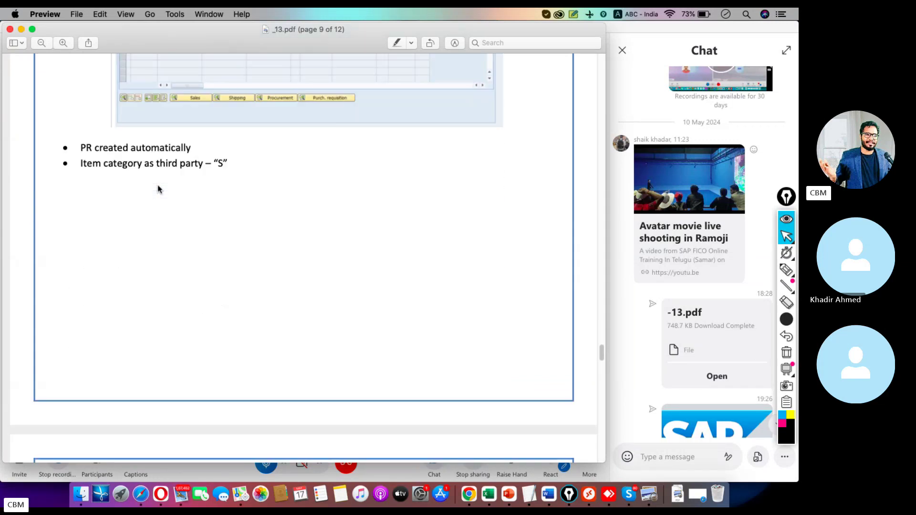
scroll(158, 188, "down", 3)
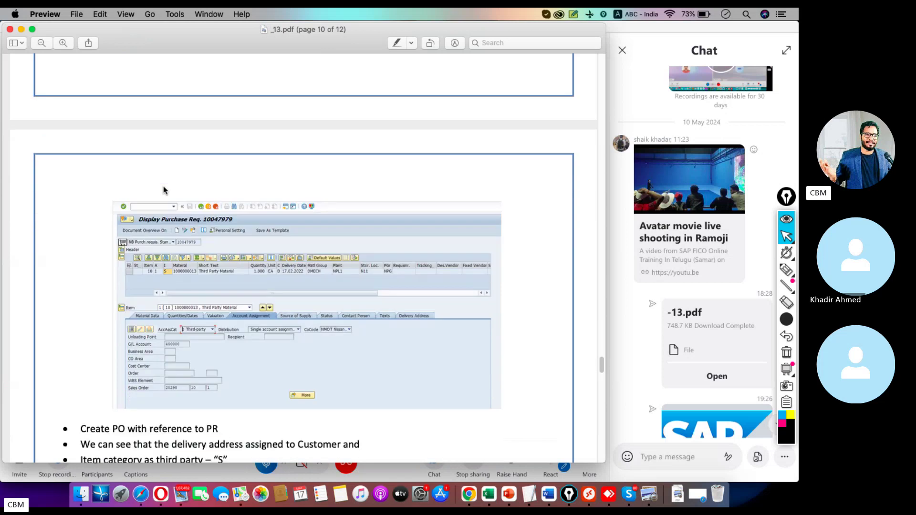
scroll(163, 190, "down", 7)
scroll(163, 186, "down", 7)
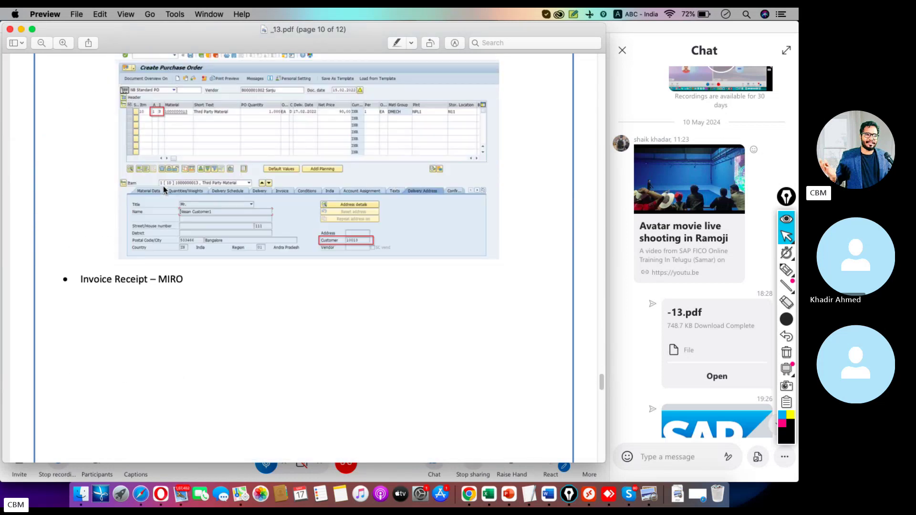
scroll(165, 186, "up", 3)
scroll(170, 188, "down", 10)
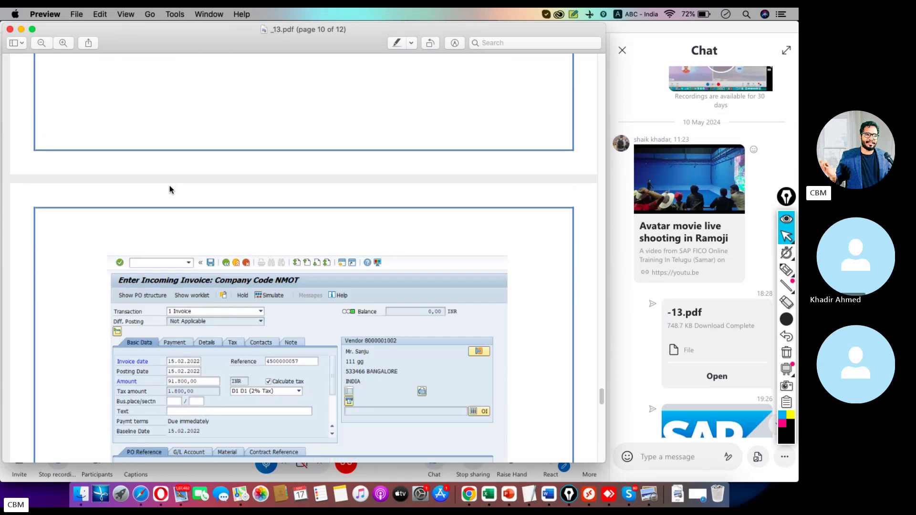
scroll(172, 191, "up", 8)
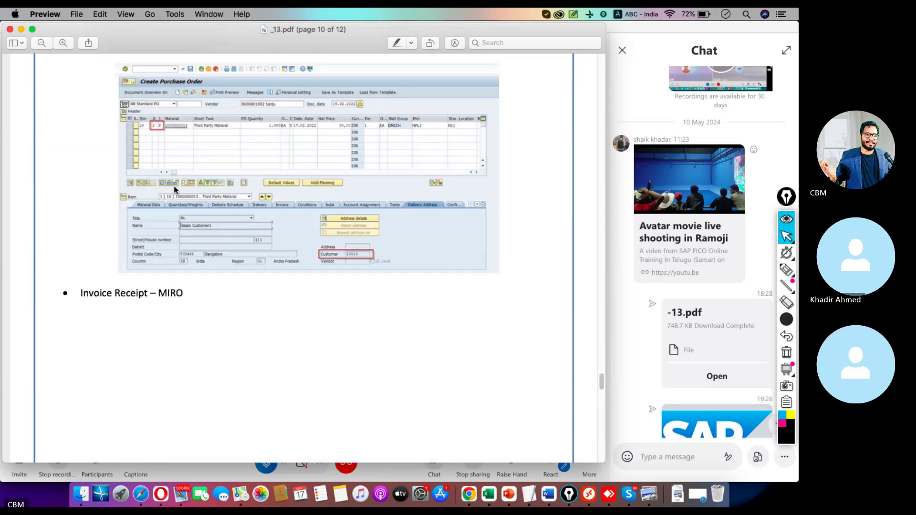
scroll(175, 190, "up", 10)
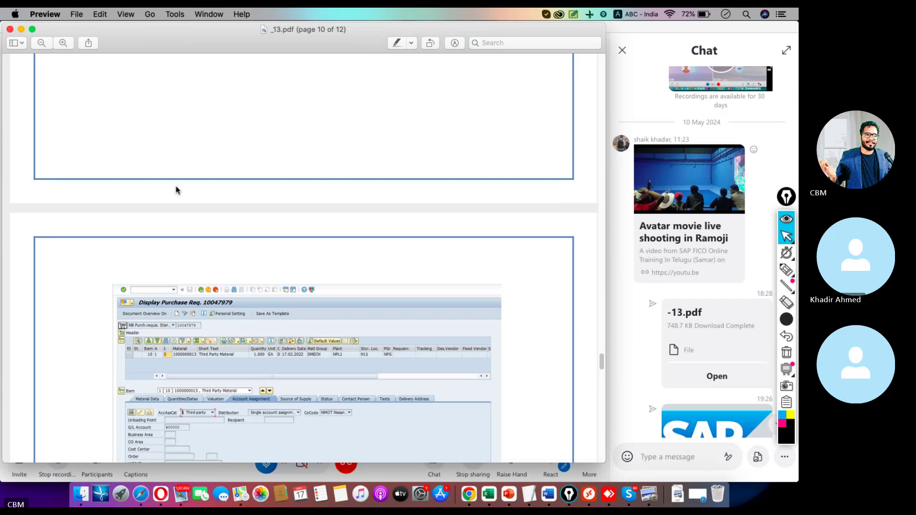
scroll(177, 190, "up", 8)
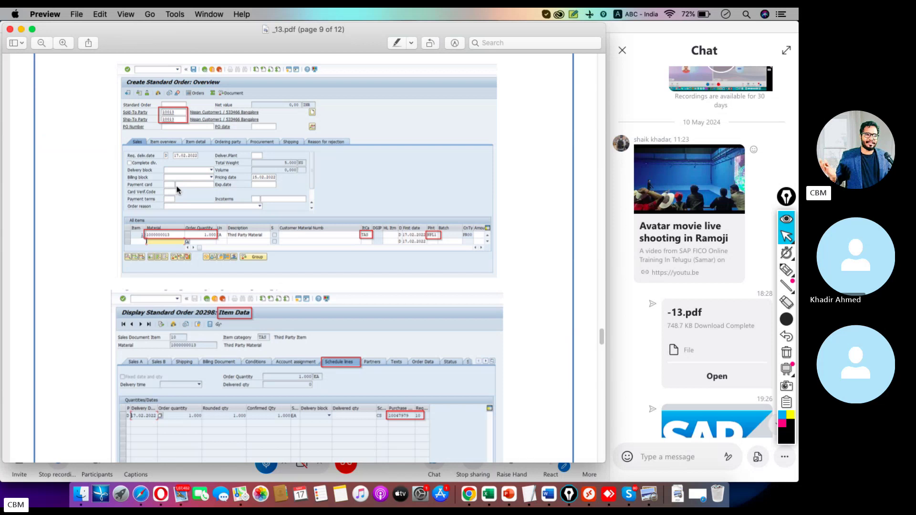
scroll(177, 190, "down", 8)
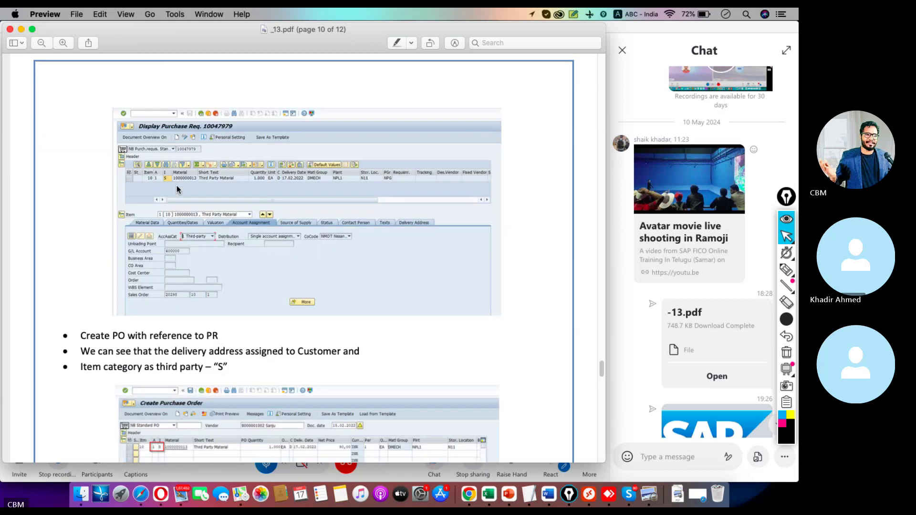
scroll(294, 252, "down", 10)
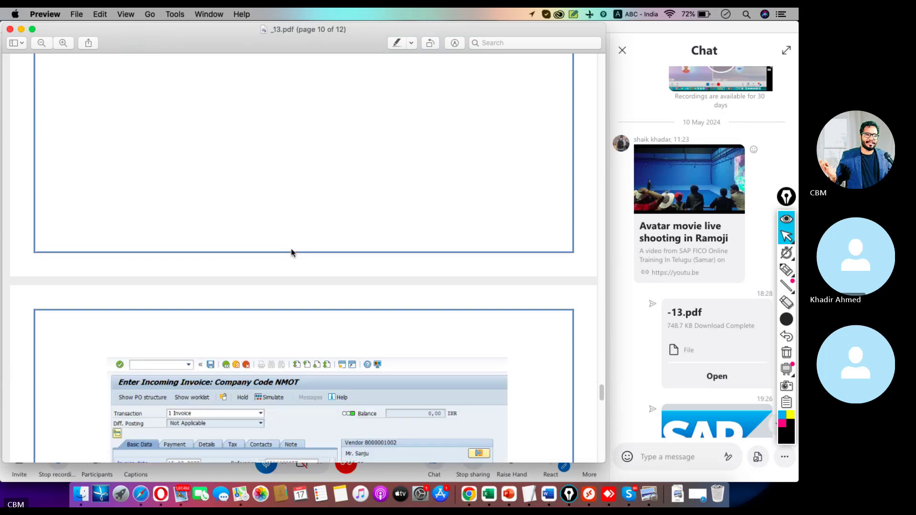
scroll(293, 252, "down", 5)
scroll(293, 253, "up", 12)
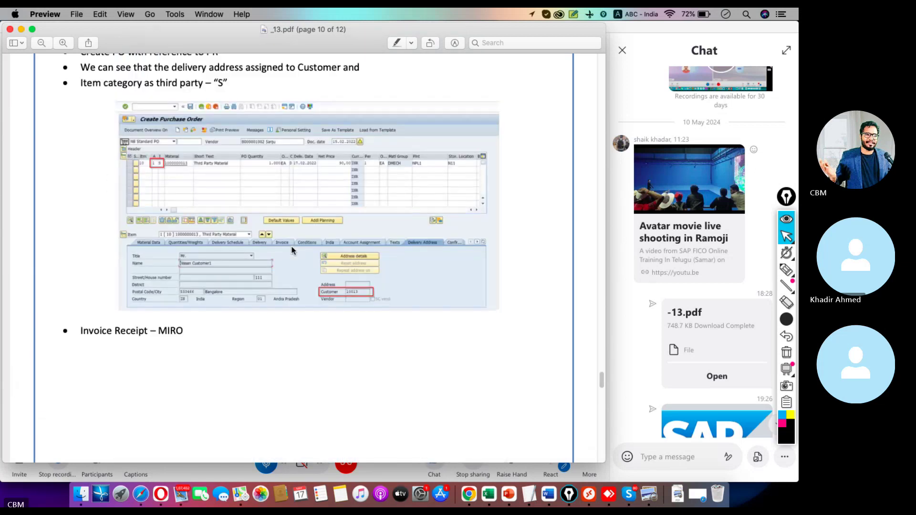
scroll(293, 250, "up", 6)
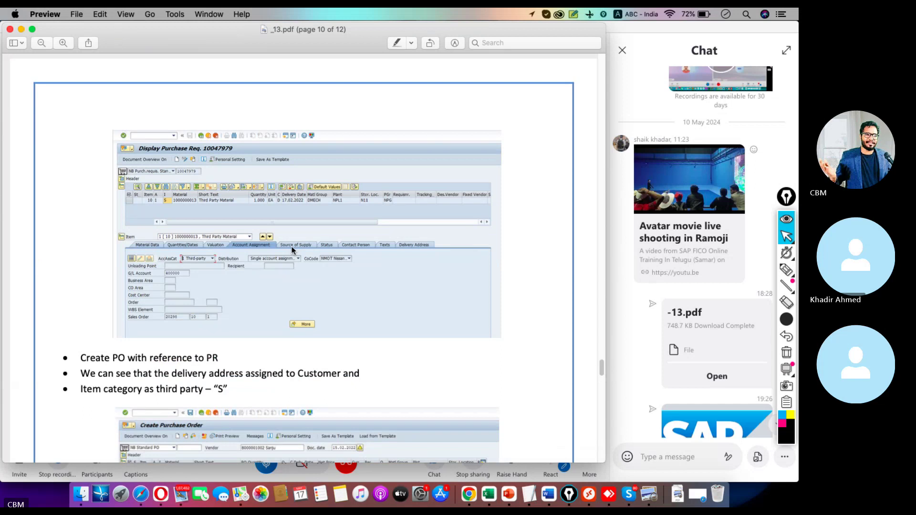
scroll(293, 250, "up", 10)
scroll(293, 251, "up", 4)
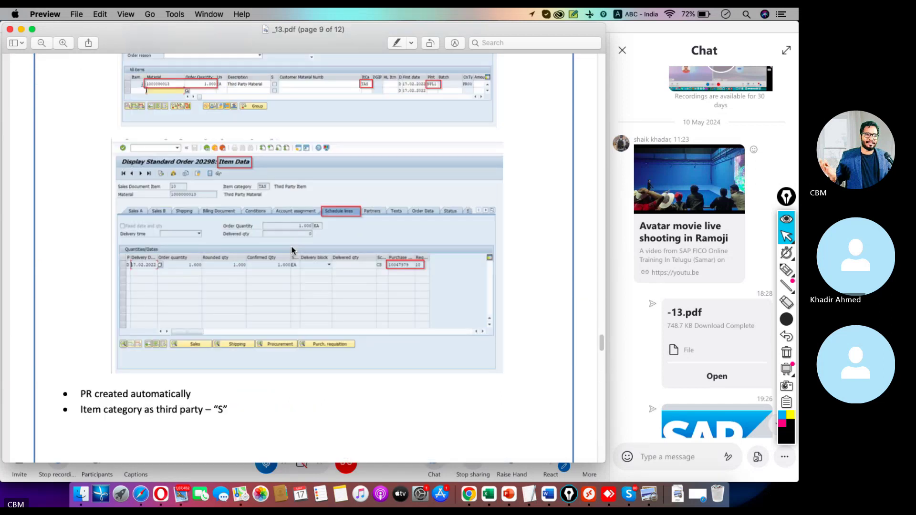
scroll(293, 251, "up", 12)
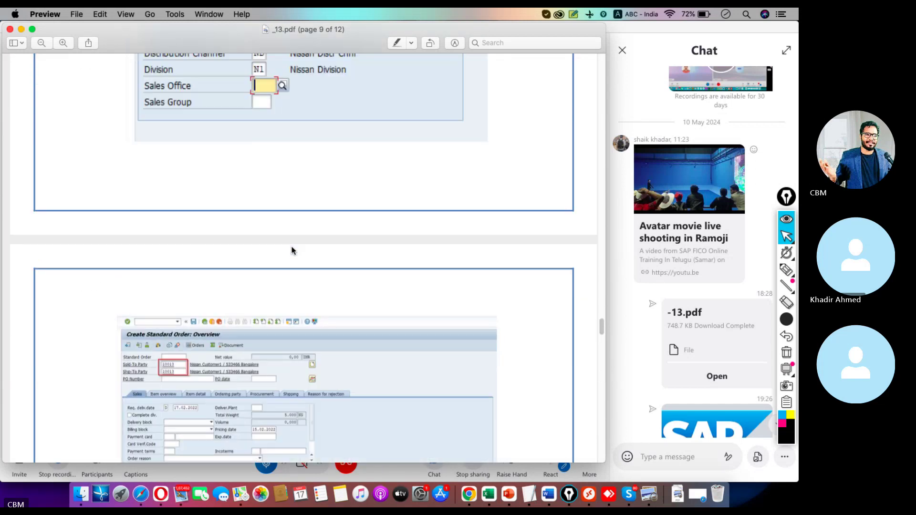
scroll(293, 251, "up", 20)
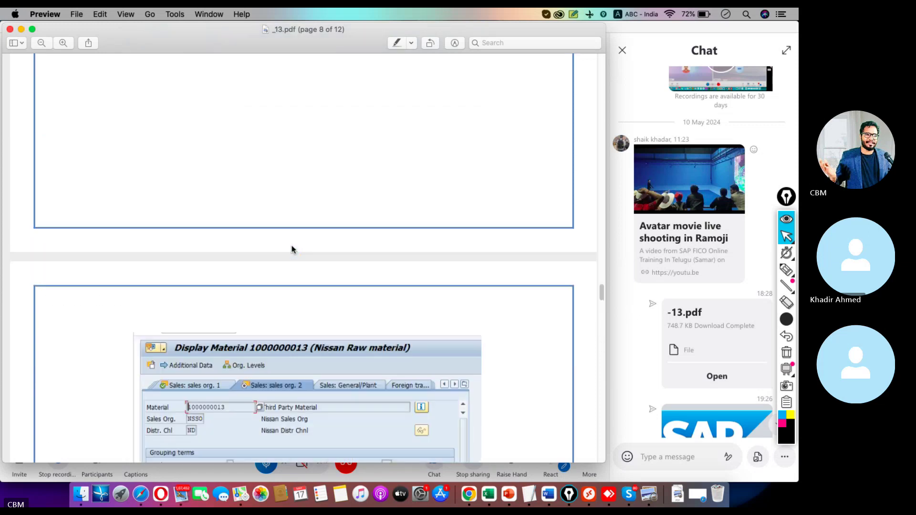
scroll(293, 245, "up", 6)
scroll(293, 245, "down", 10)
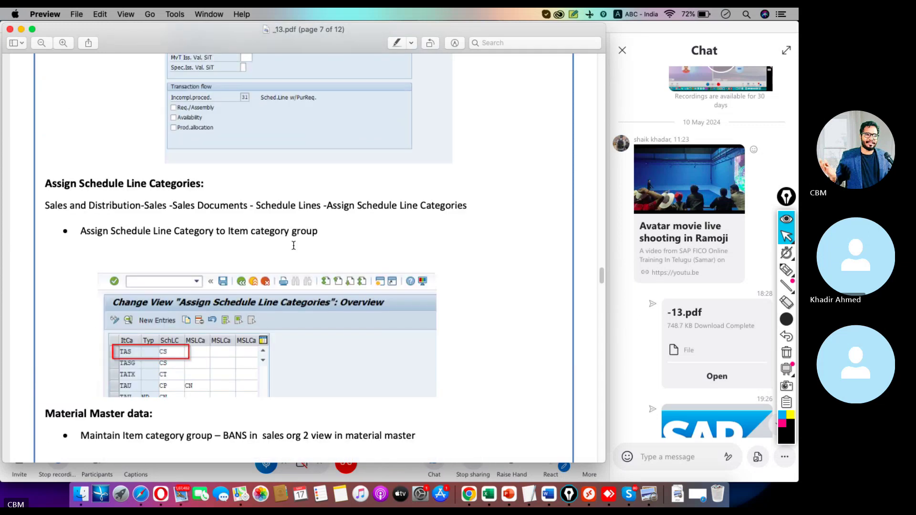
scroll(293, 246, "down", 15)
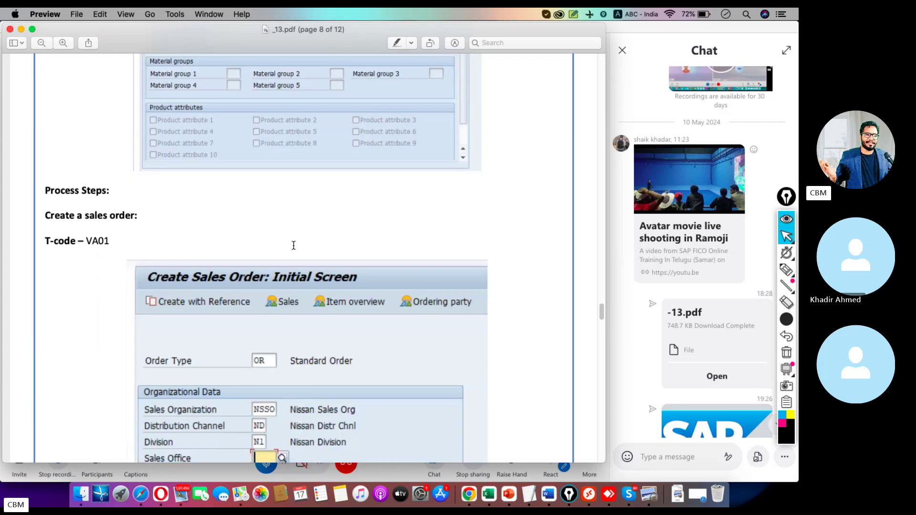
scroll(293, 246, "down", 10)
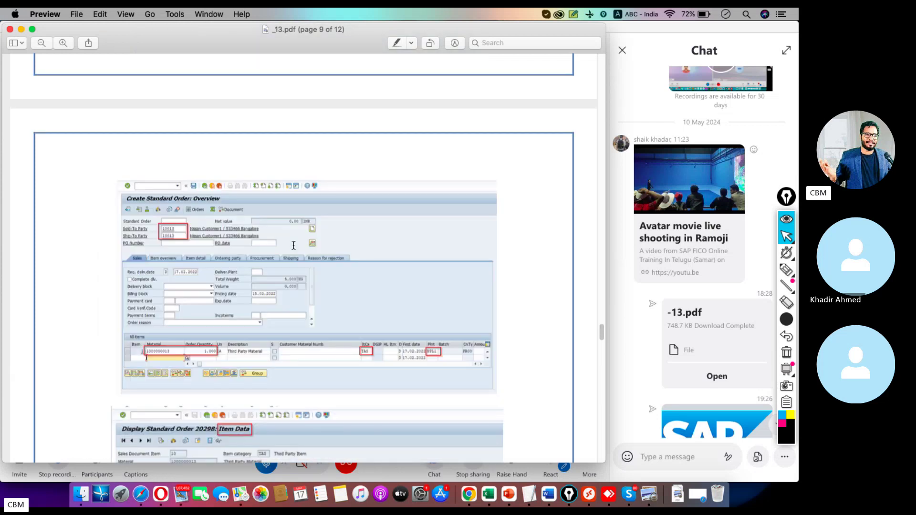
scroll(293, 246, "down", 11)
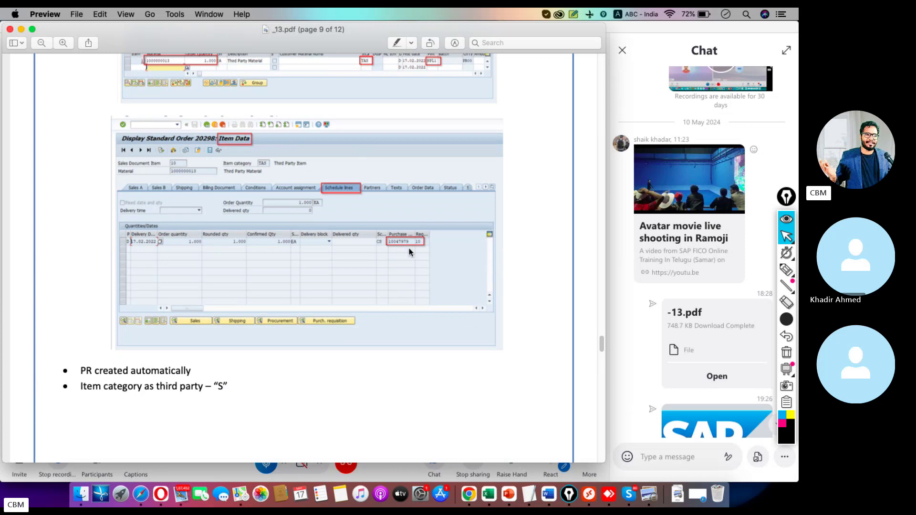
scroll(410, 252, "down", 14)
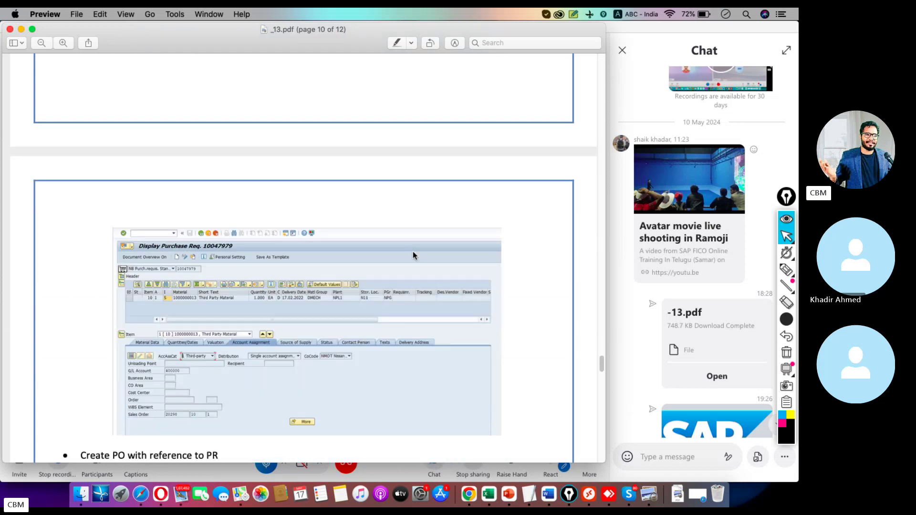
scroll(414, 251, "down", 8)
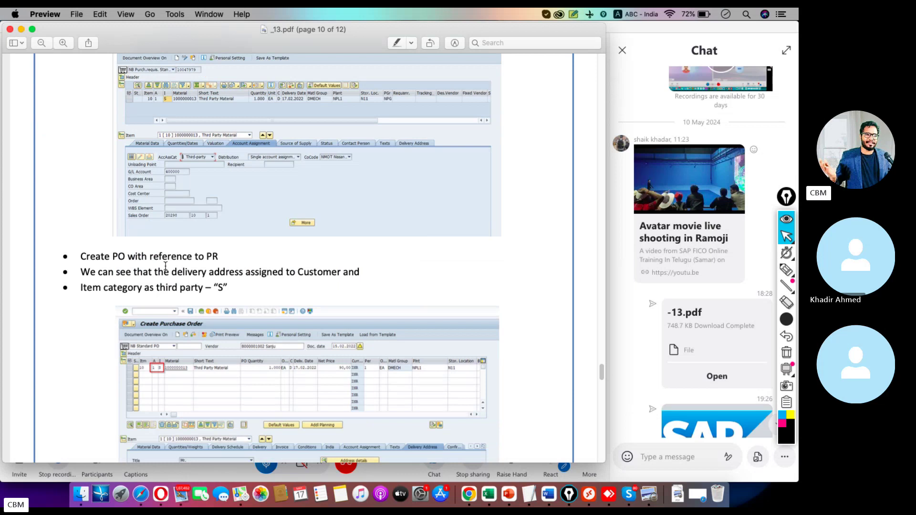
left_click(586, 483)
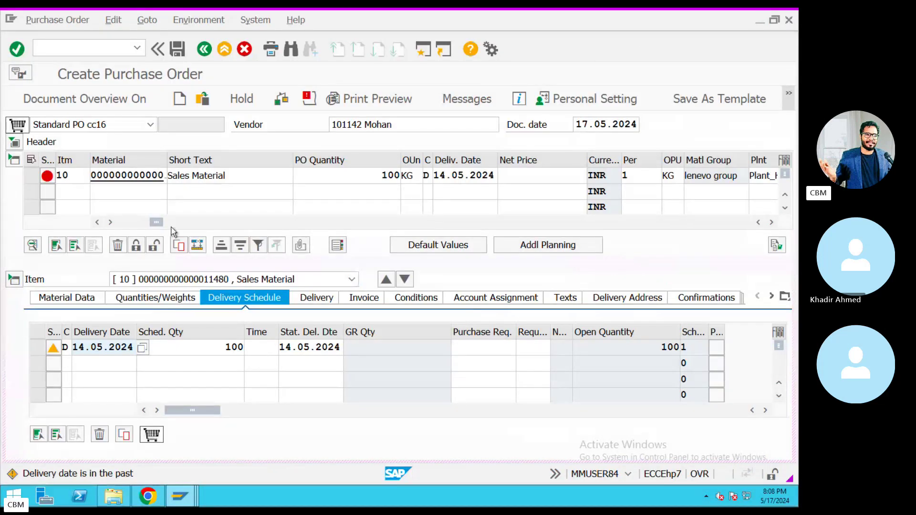
Select item 10's Purchase Req. cell and copy requisition number 10017936 from the notes.
left_click_drag(161, 226, 340, 227)
left_click(690, 177)
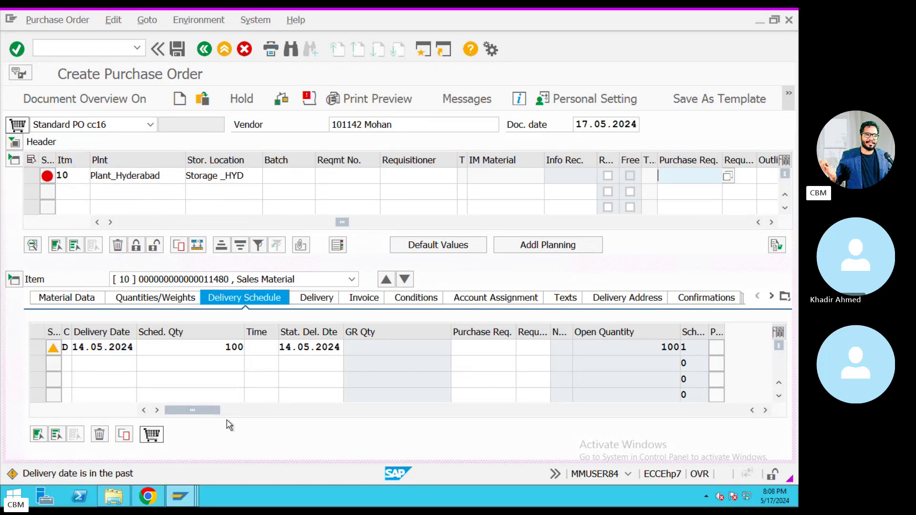
key("super+Tab")
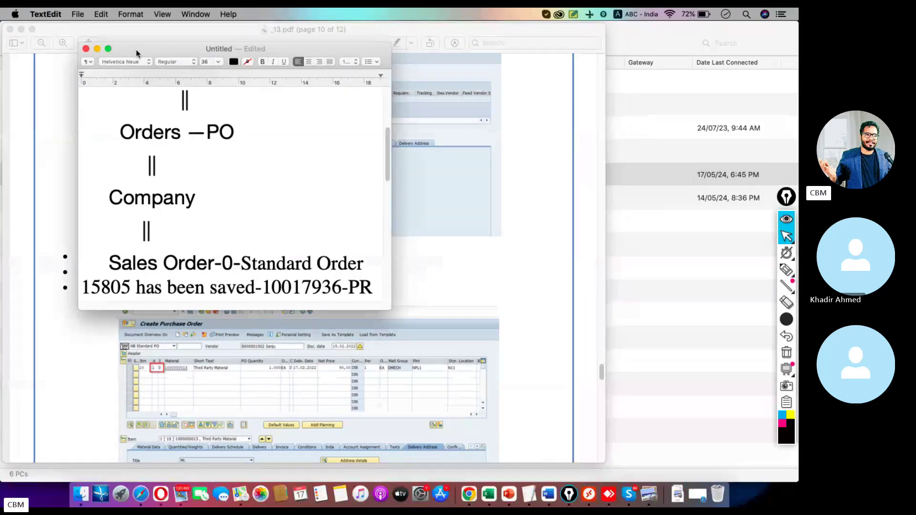
left_click(108, 49)
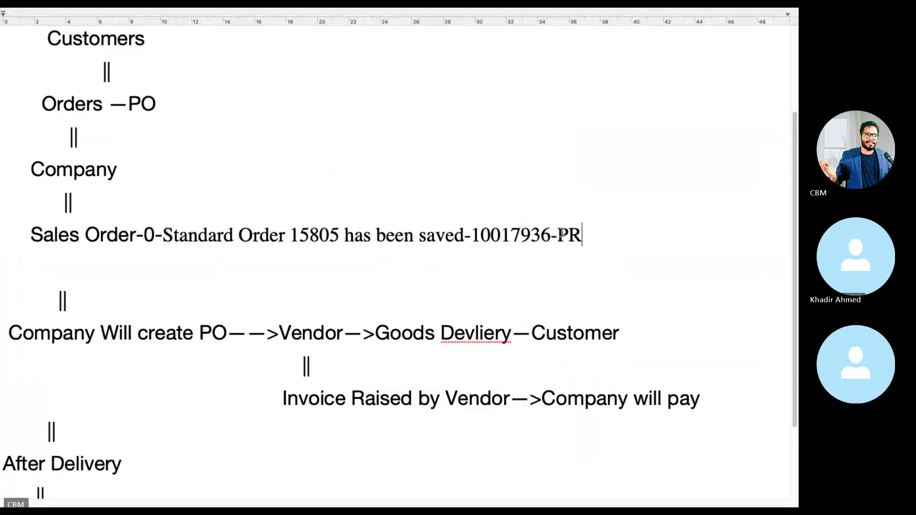
left_click_drag(557, 234, 475, 236)
key("ctrl+c")
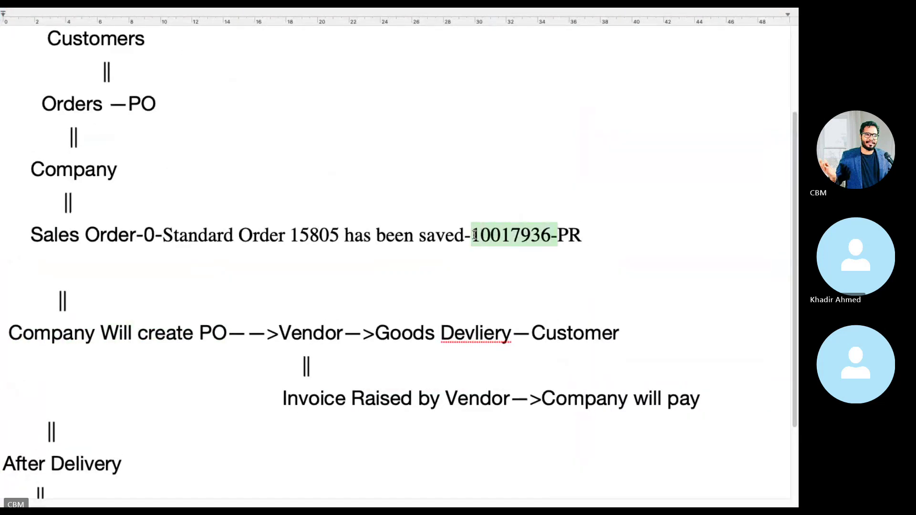
key("super+Tab")
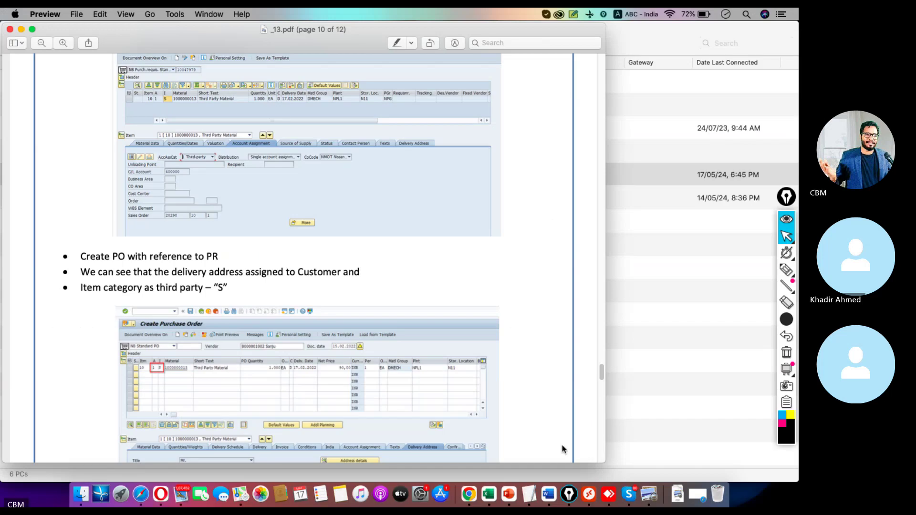
Paste requisition 10017936 into item 10's Purchase Req. field and confirm it.
left_click(592, 483)
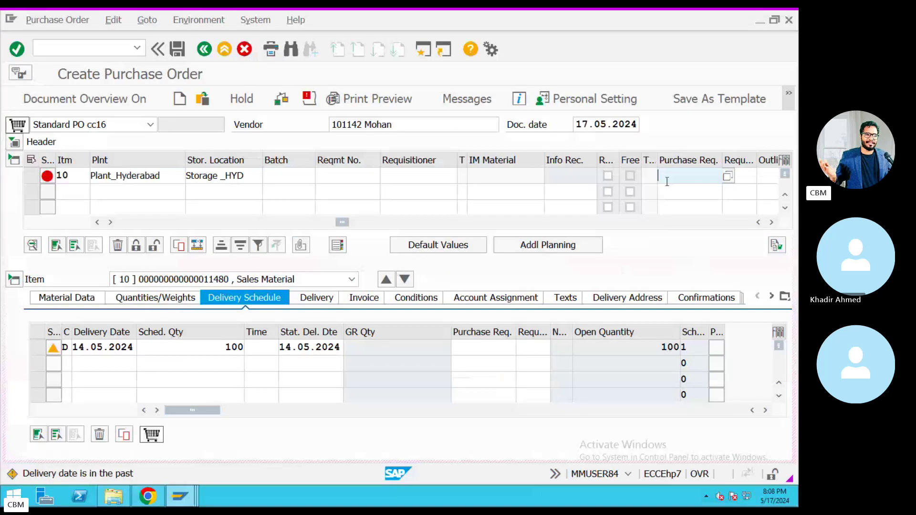
key("ctrl+v")
key("BackSpace")
key("Return")
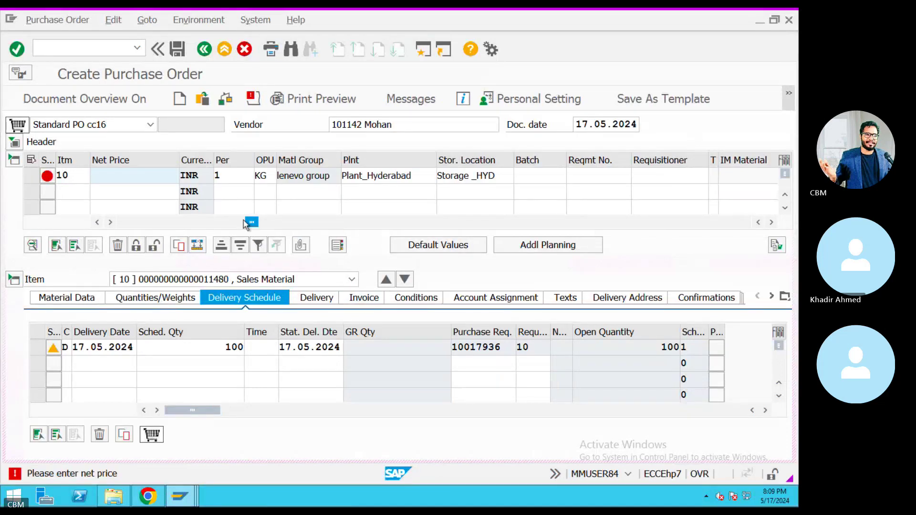
Attempt the item net price, then exit the unfinished purchase order with Back.
left_click_drag(248, 222, 137, 222)
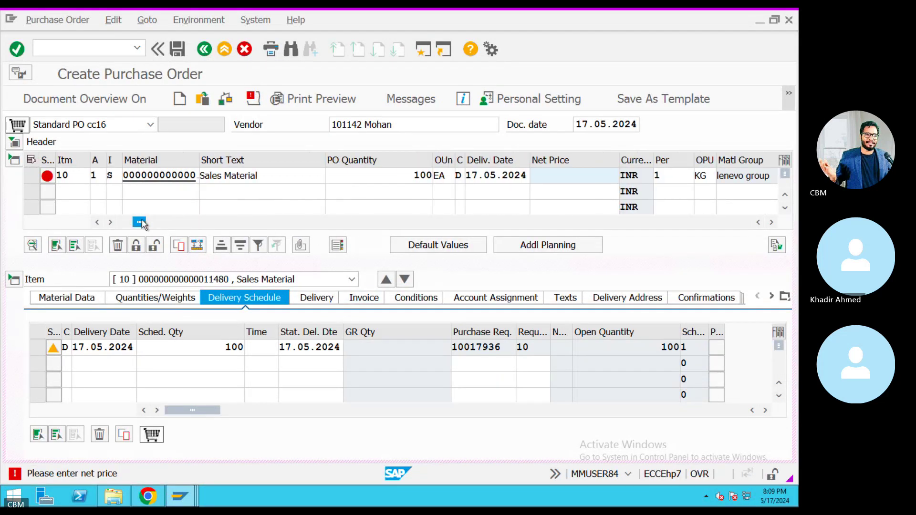
left_click(566, 176)
left_click(571, 190)
left_click(204, 48)
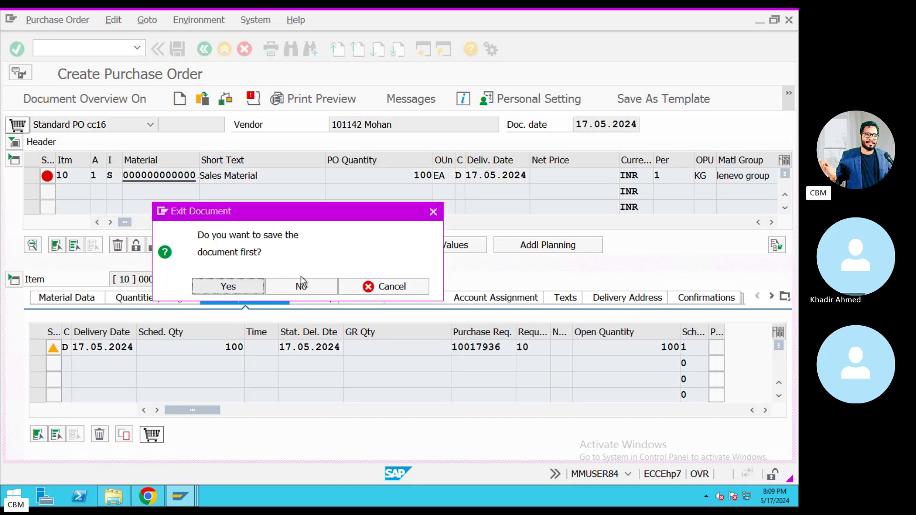
Discard the draft, start a new ME21N order, and select the previously used vendor.
left_click(301, 285)
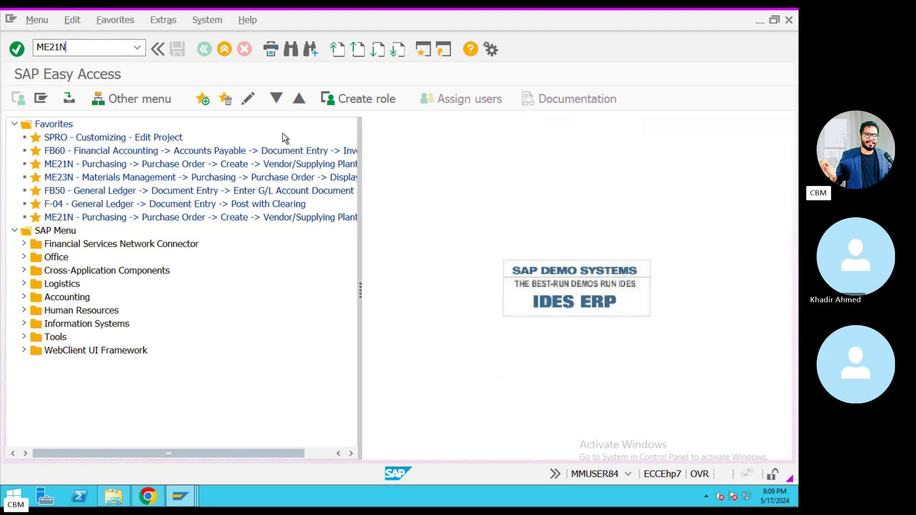
type("ME21N")
key("Return")
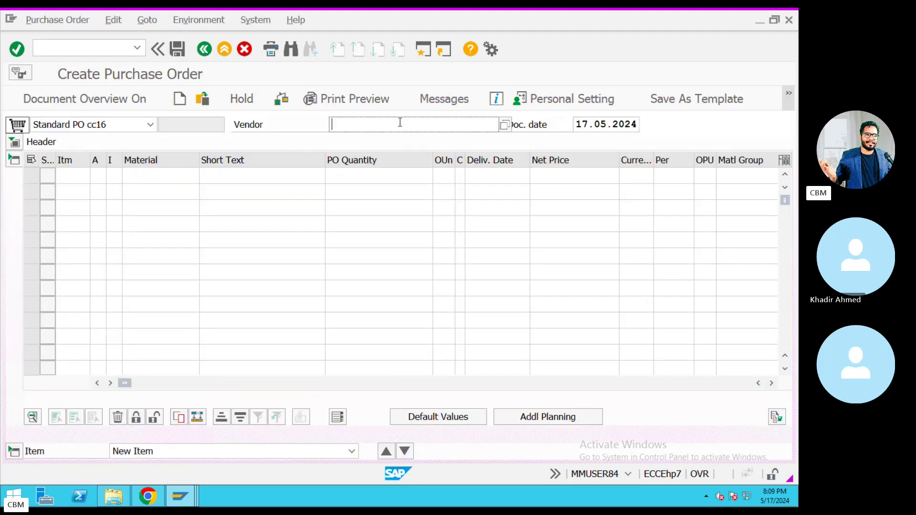
left_click(400, 123)
left_click(368, 138)
key("Return")
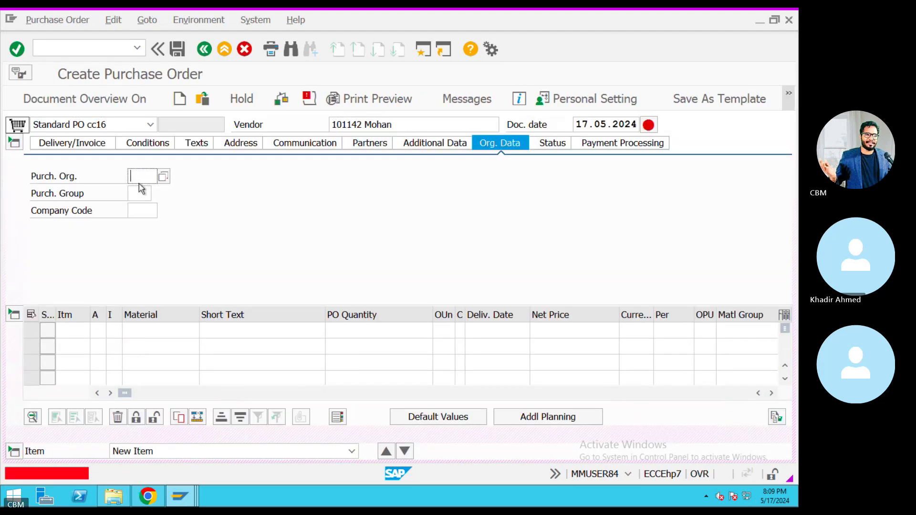
Set purchasing organisation KP1, purchasing group 001 and company code KIA.
left_click(142, 177)
left_click(139, 188)
key("Tab")
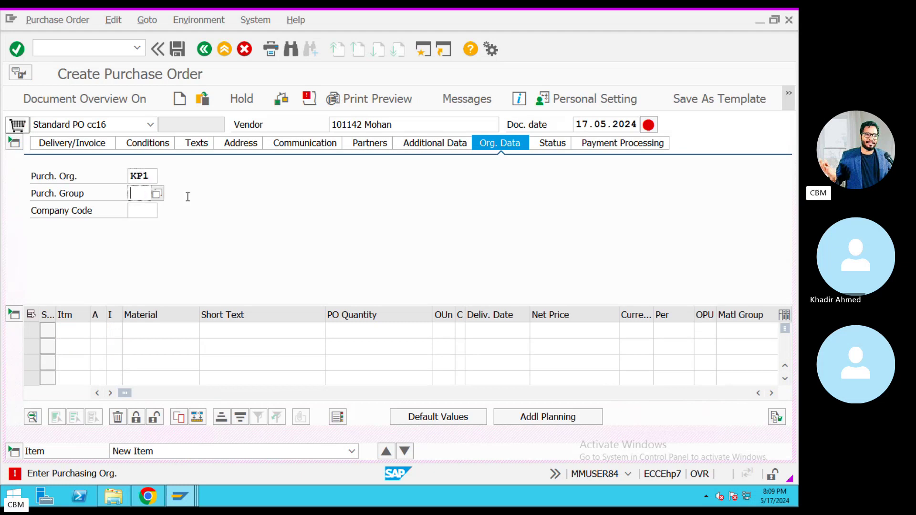
left_click(139, 193)
left_click(139, 207)
key("Tab")
left_click(142, 211)
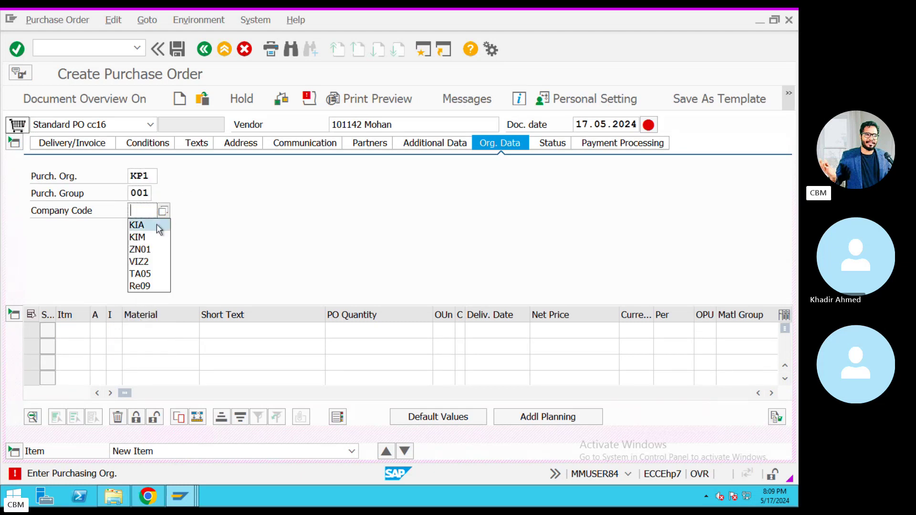
left_click(159, 230)
key("Tab")
Add item material 11480, quantity 100, delivery date 14.05.2024, leaving net price empty.
left_click(176, 334)
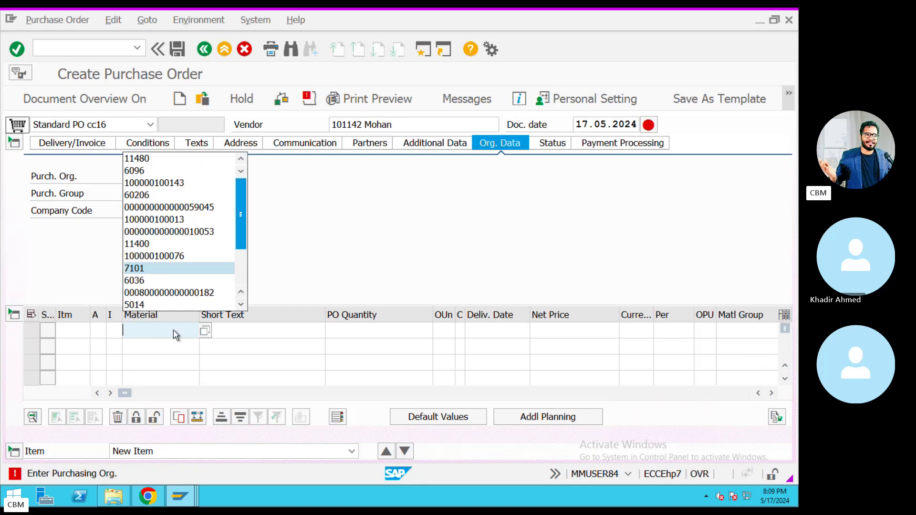
left_click(137, 158)
left_click(341, 325)
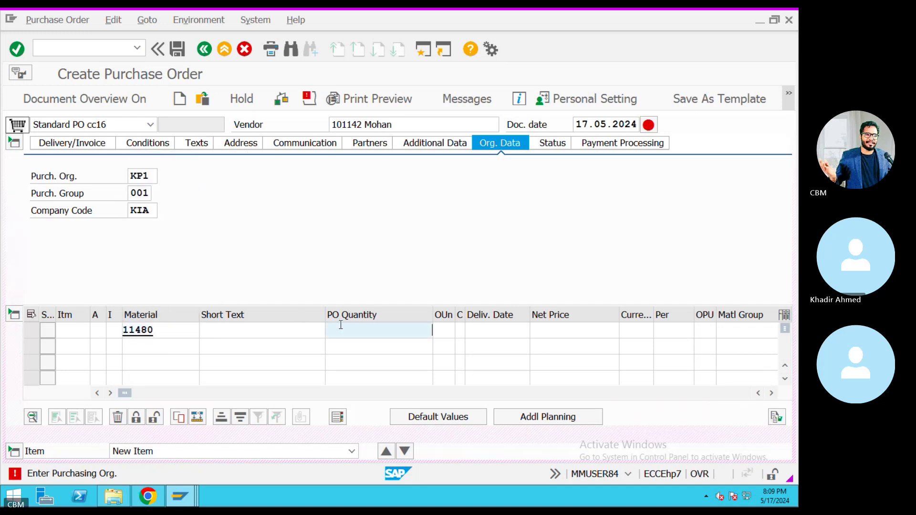
left_click(382, 344)
left_click(492, 333)
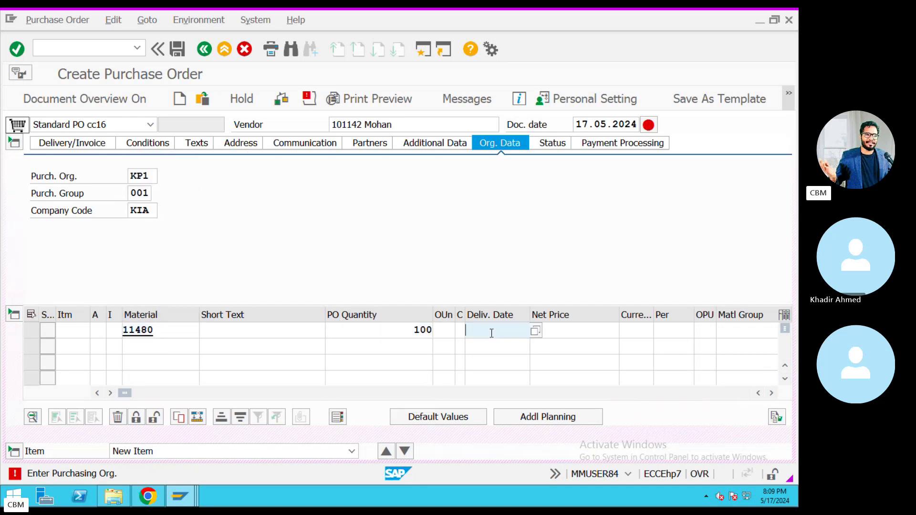
left_click(497, 159)
left_click(566, 329)
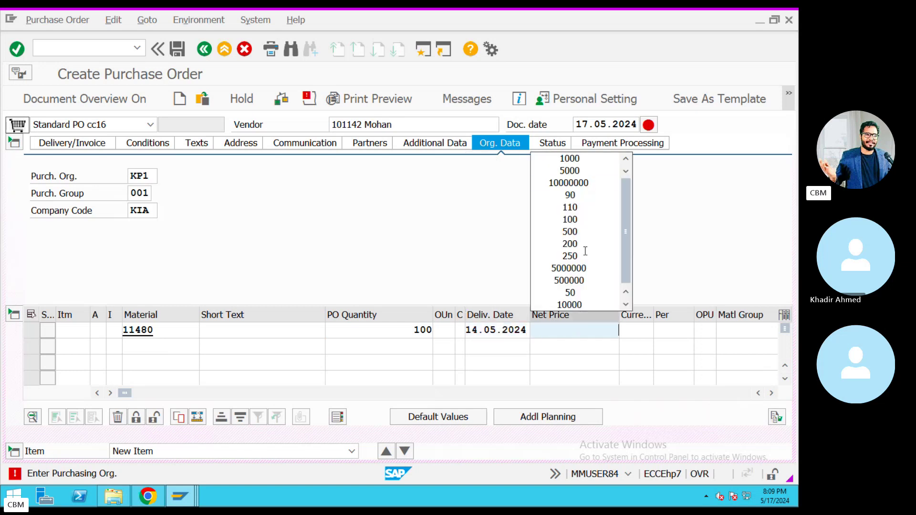
left_click(589, 159)
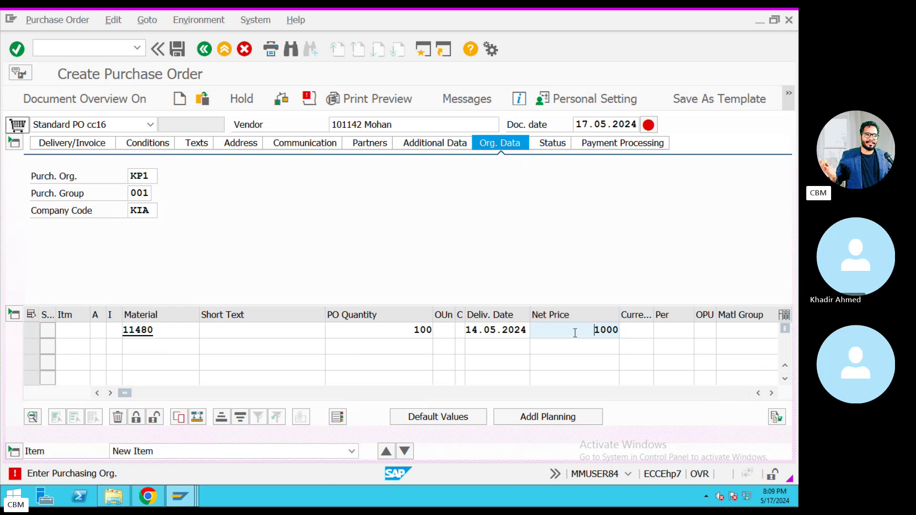
left_click_drag(573, 331, 626, 328)
key("BackSpace")
Reference the sales-order purchase requisition in the item's Purchase Req. column.
key("Tab")
key("Tab")
key("Tab")
key("Tab")
key("Tab")
key("Tab")
key("Tab")
key("Tab")
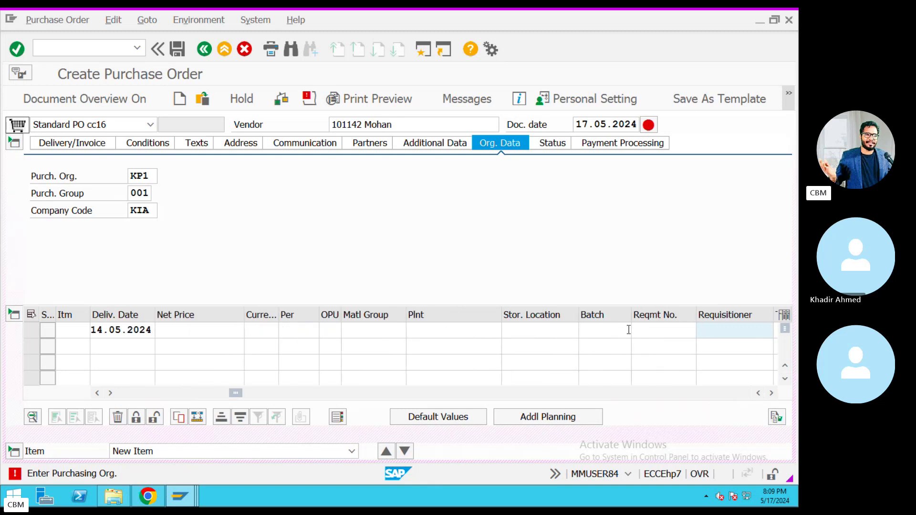
key("Tab")
key("Tab")
key("Tab")
key("Tab")
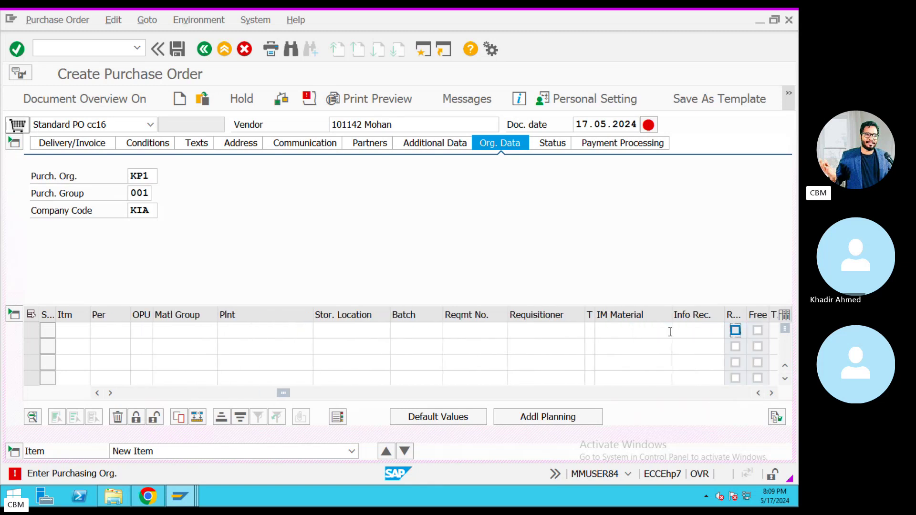
key("Tab")
key("Tab")
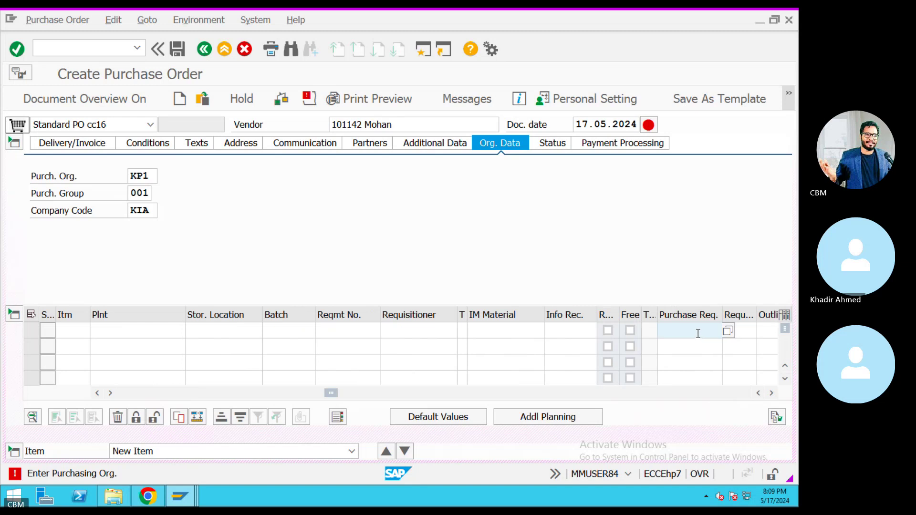
left_click(699, 333)
left_click(689, 346)
key("ctrl+Left")
left_click(522, 466)
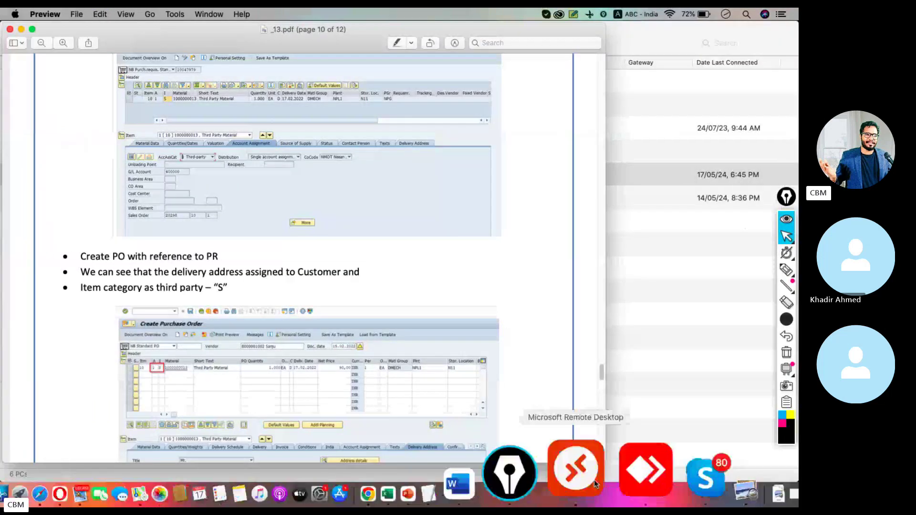
left_click(594, 480)
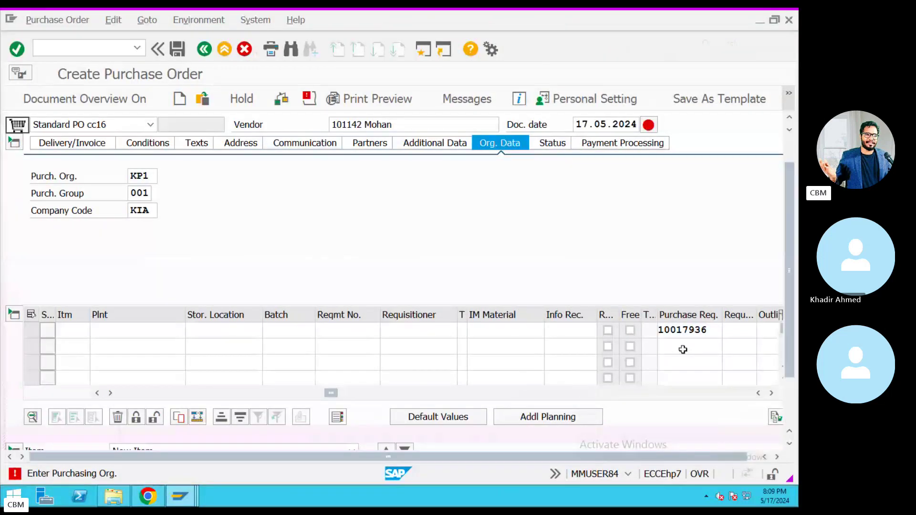
Adopt the requisition into item 10, then remove the rejected item-level PBXX condition.
key("Return")
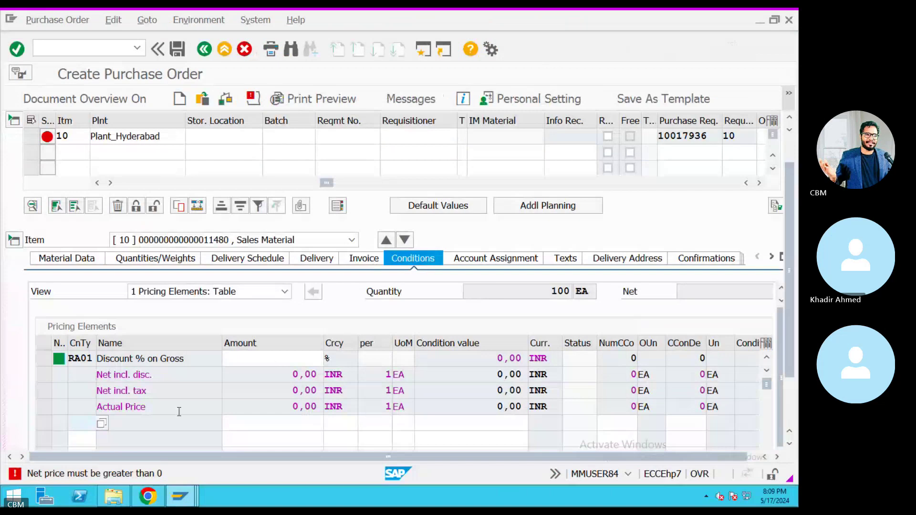
left_click(86, 423)
type("PBXX")
key("Return")
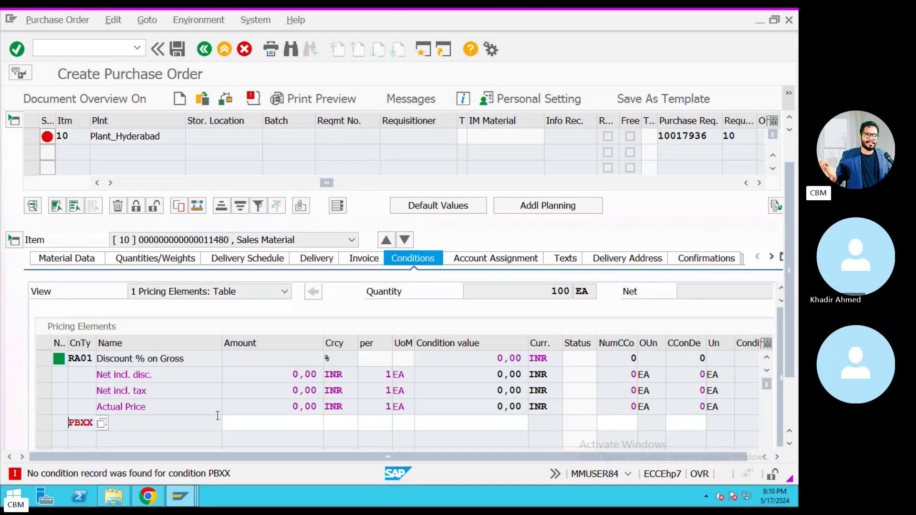
key("Return")
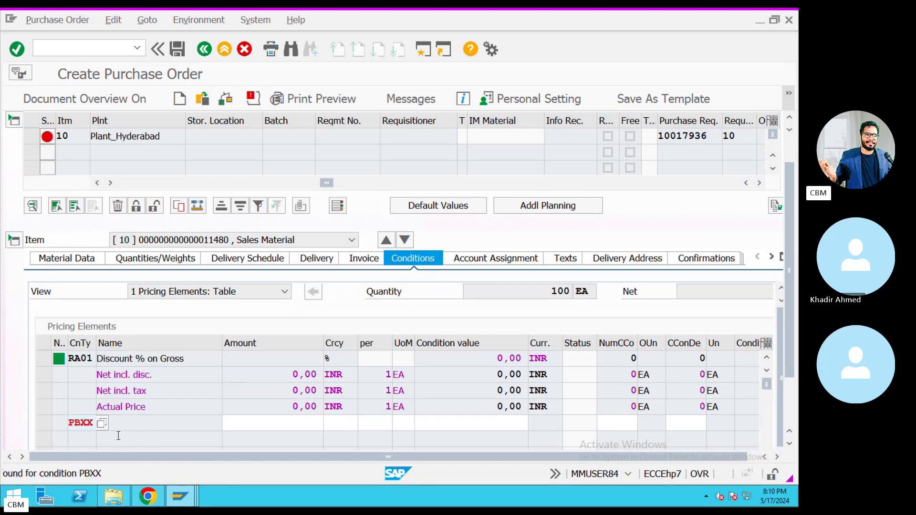
key("Return")
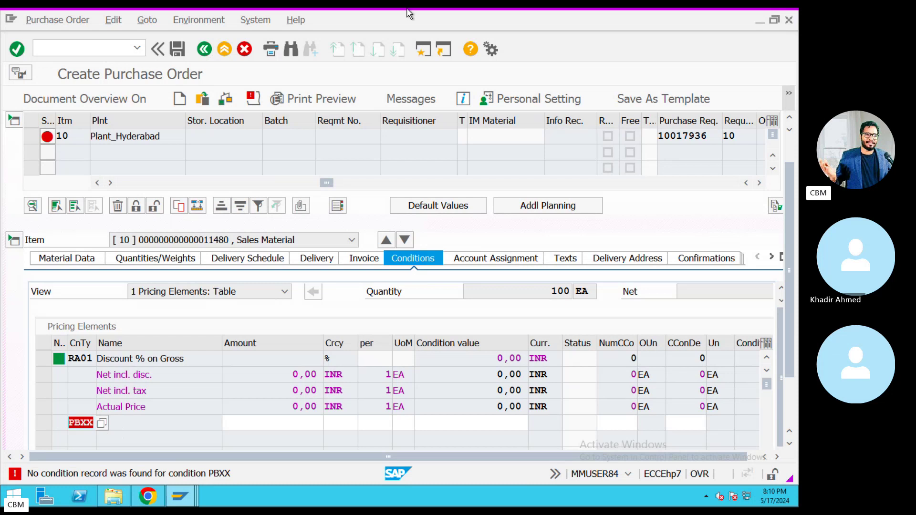
key("BackSpace")
key("BackSpace")
key("BackSpace")
key("BackSpace")
Re-check item 10 to show its delivery schedule and expand the order header.
scroll(790, 274, "up", 2)
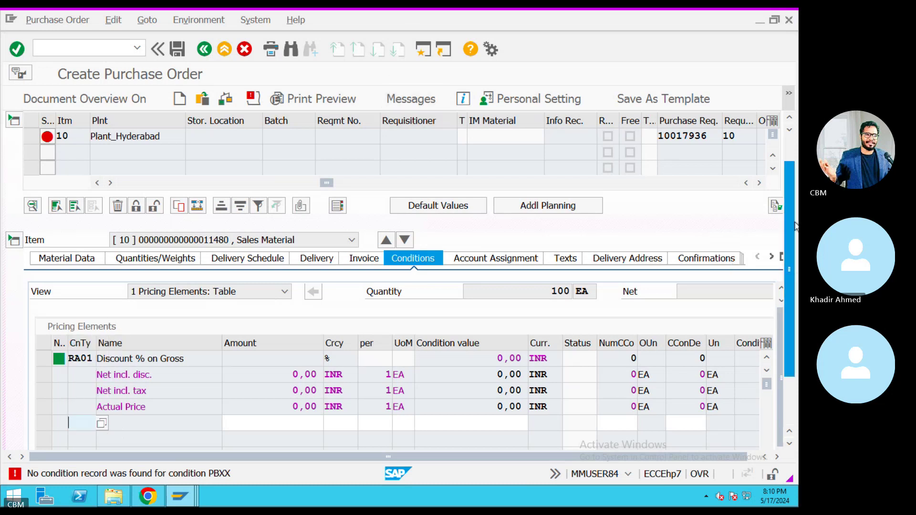
key("Return")
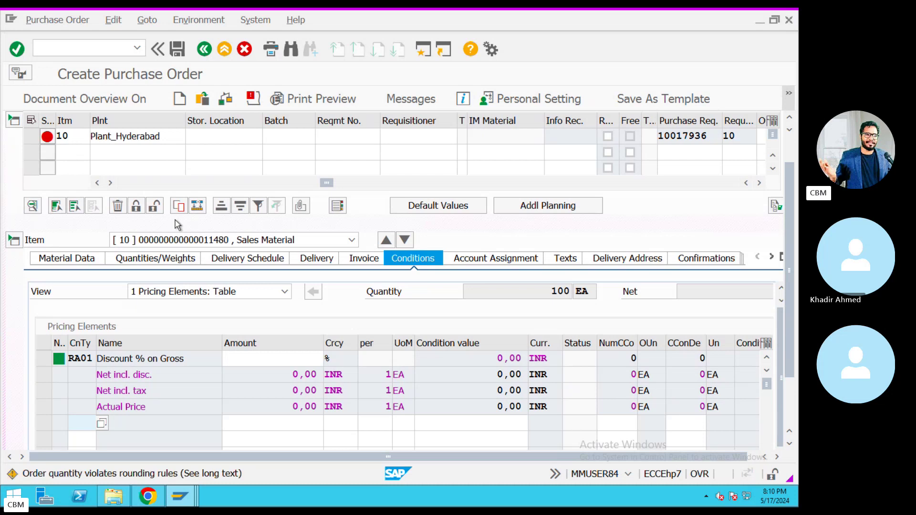
key("Return")
left_click(16, 142)
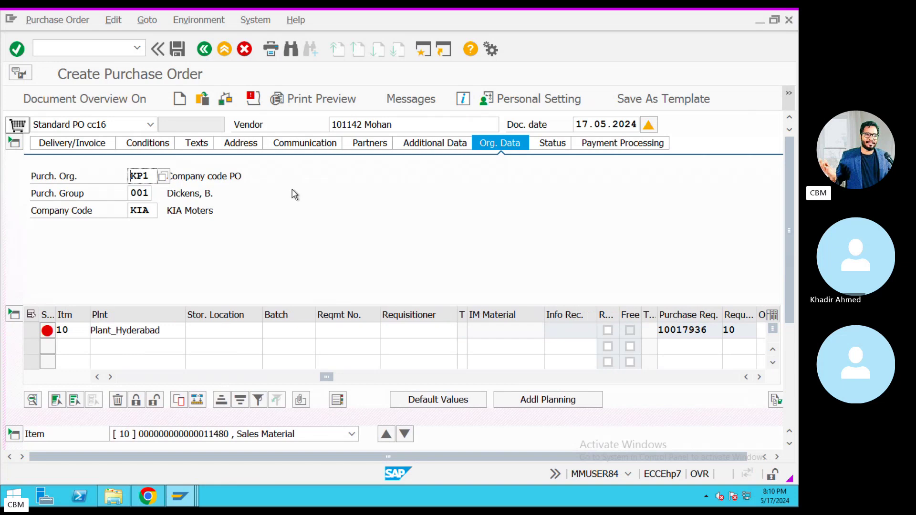
Add a PBXX condition with amount 1000 in the header Conditions tab.
left_click(15, 143)
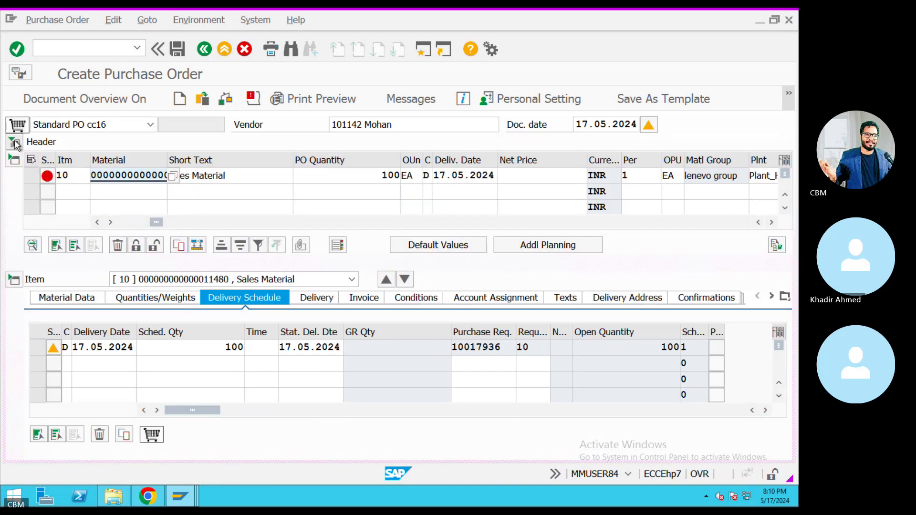
left_click(15, 142)
left_click(145, 143)
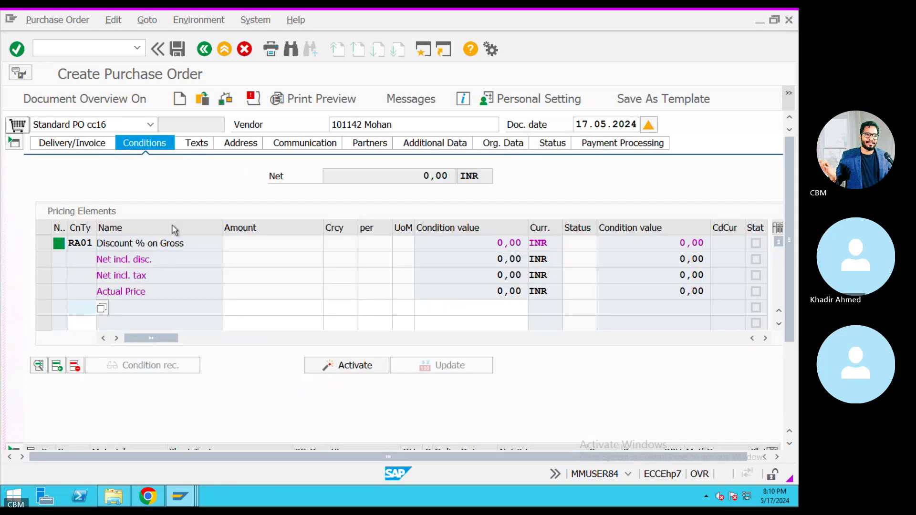
type("PBXX")
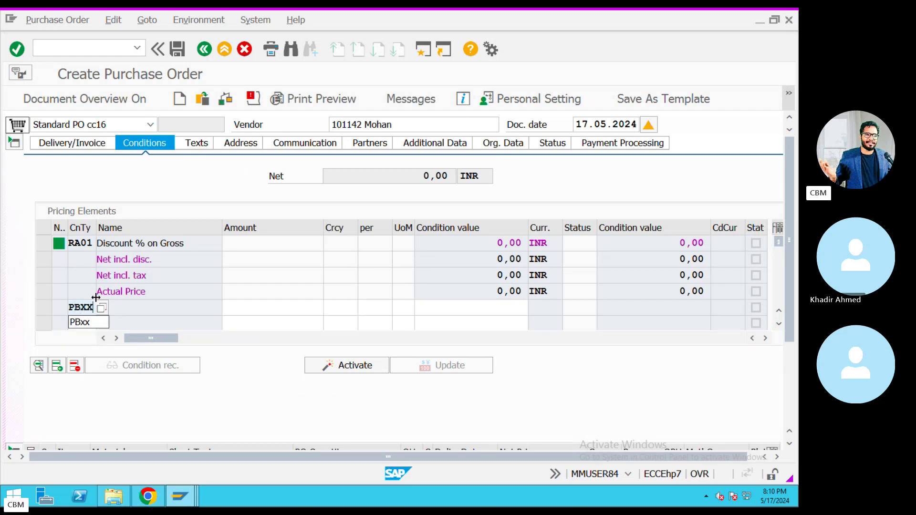
key("Return")
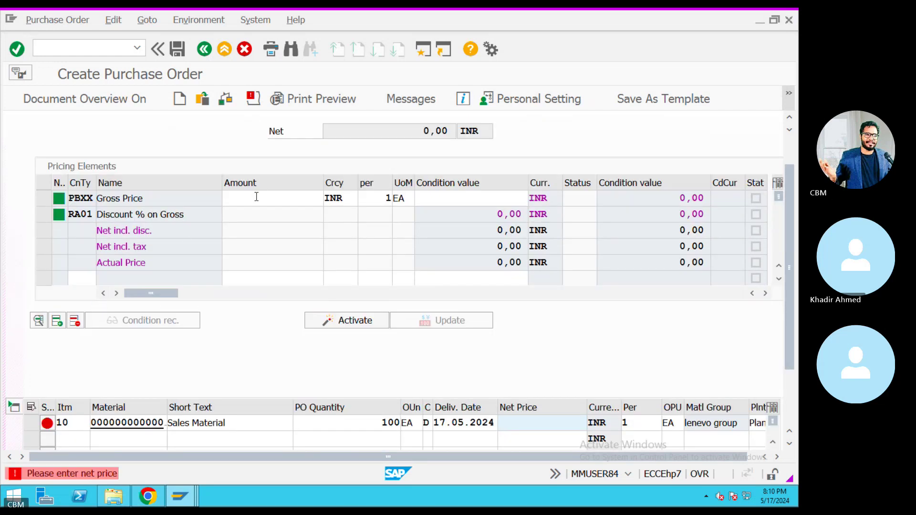
left_click(256, 198)
type("1000")
key("Return")
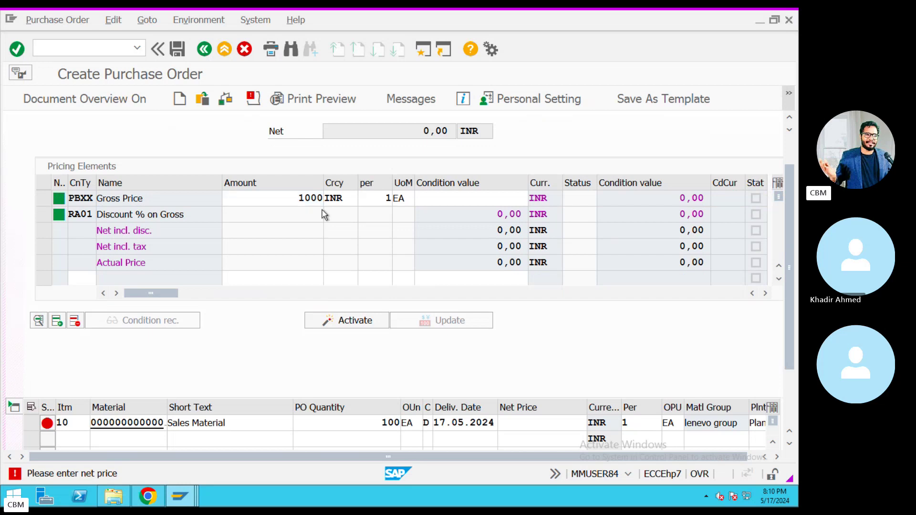
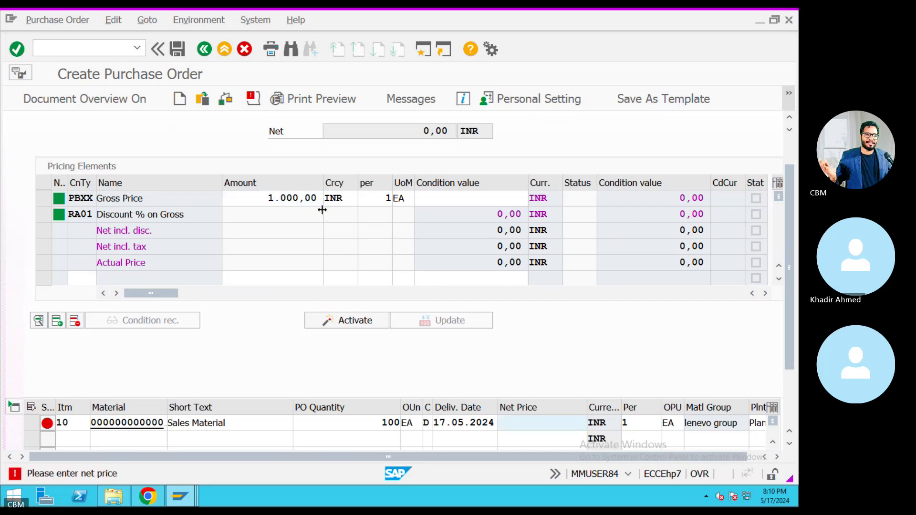
Enter 1,000 as the PBXX gross price condition value.
left_click(521, 203)
type("1.")
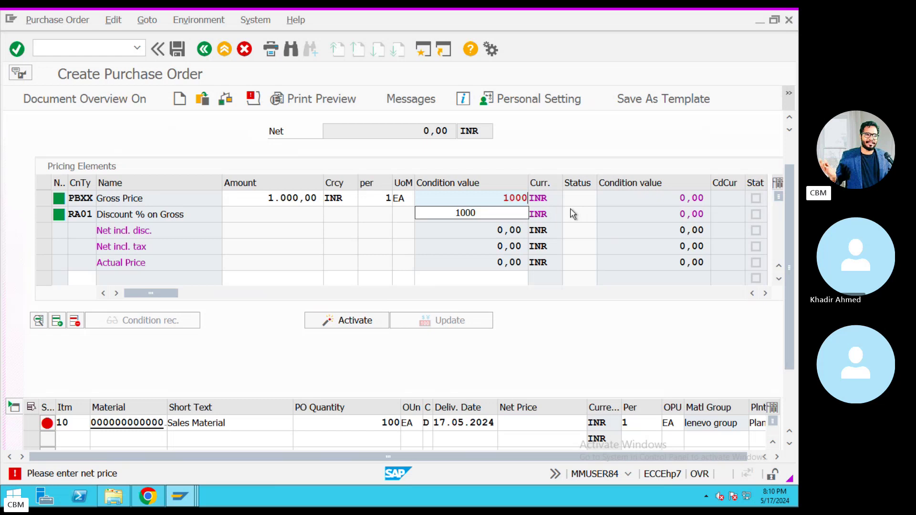
type("000")
key("Return")
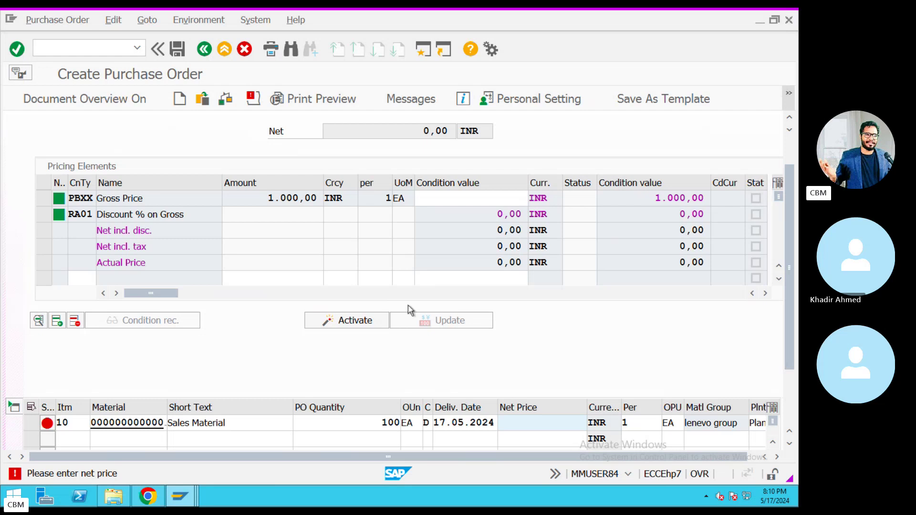
Check the purchase order and review its message log of remaining errors.
key("Return")
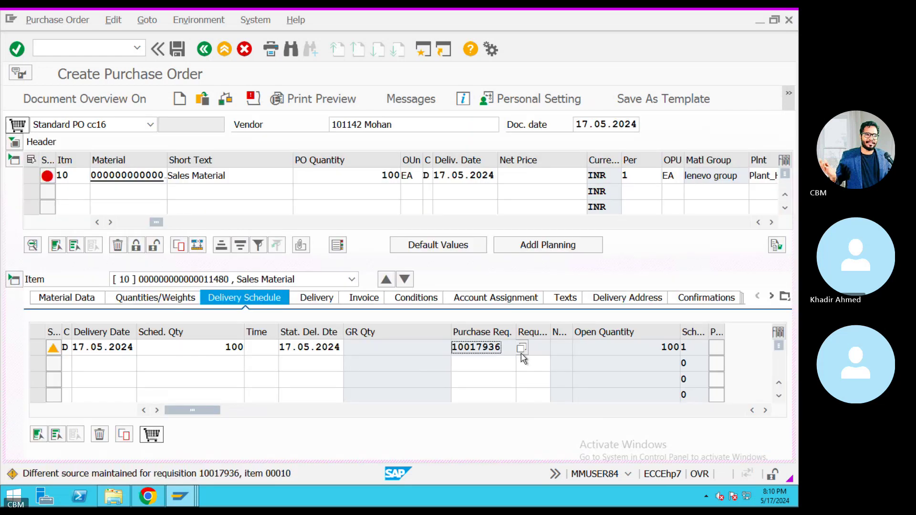
left_click(175, 50)
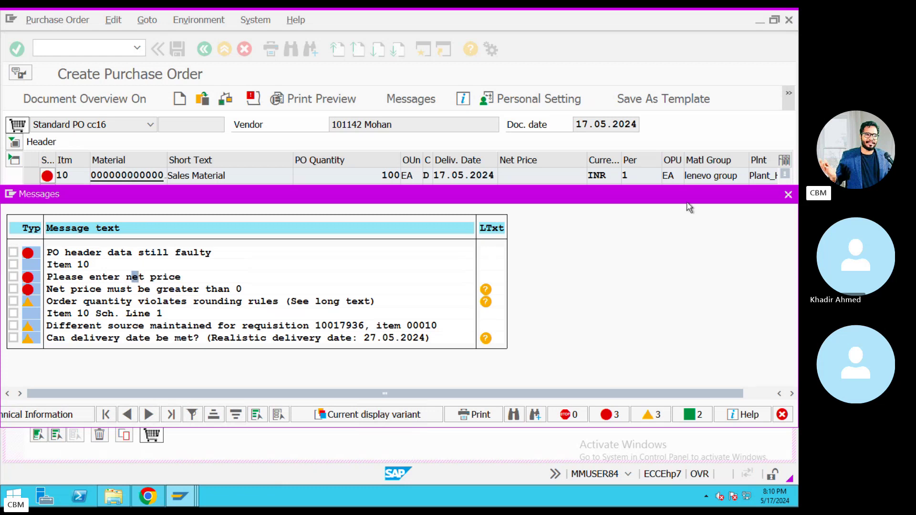
left_click(788, 195)
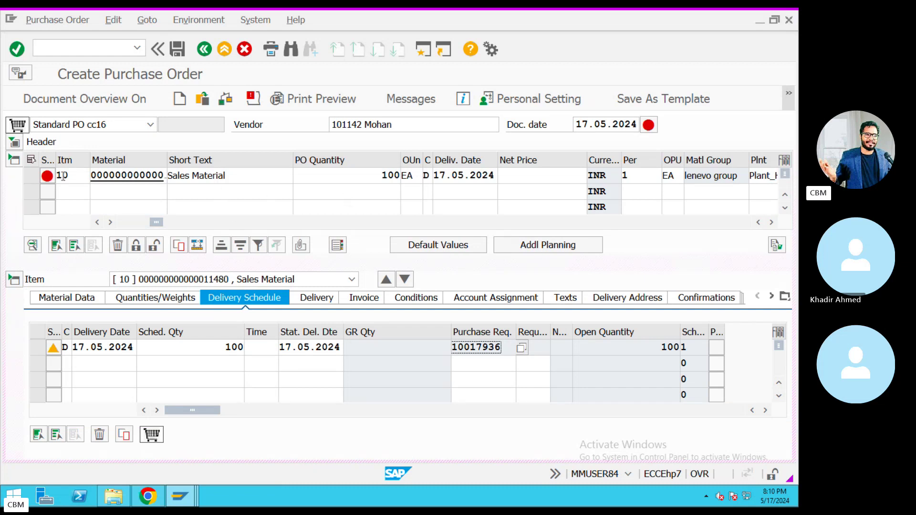
Start a new SAP session and run ME53N to display purchase requisitions.
left_click(423, 49)
type("ME")
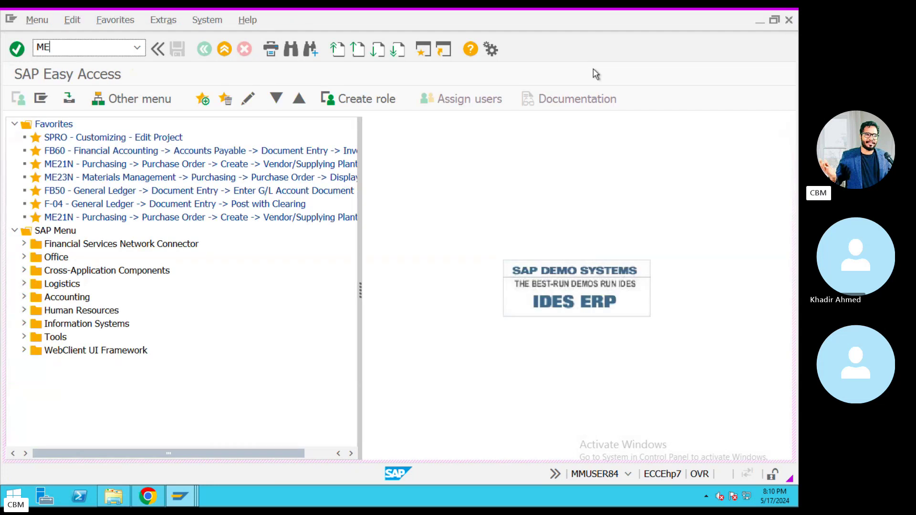
type("53N")
key("Return")
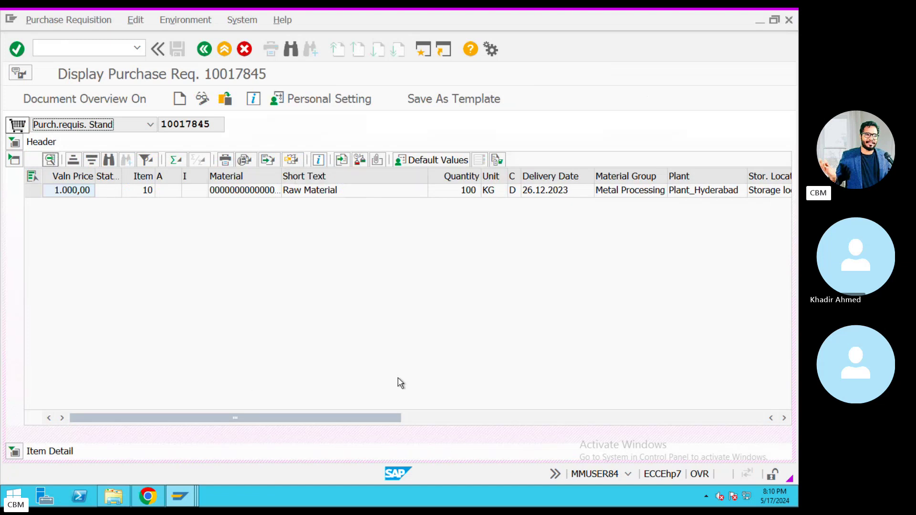
Copy requisition number 10017936 from the notes and return to the SAP session.
key("super+Tab")
left_click(518, 467)
left_click(555, 239)
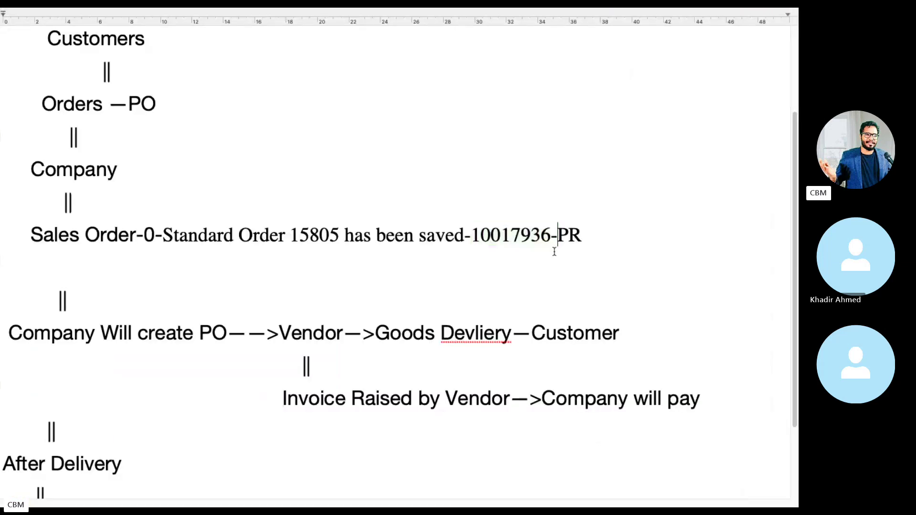
left_click_drag(552, 239, 475, 236)
key("ctrl+c")
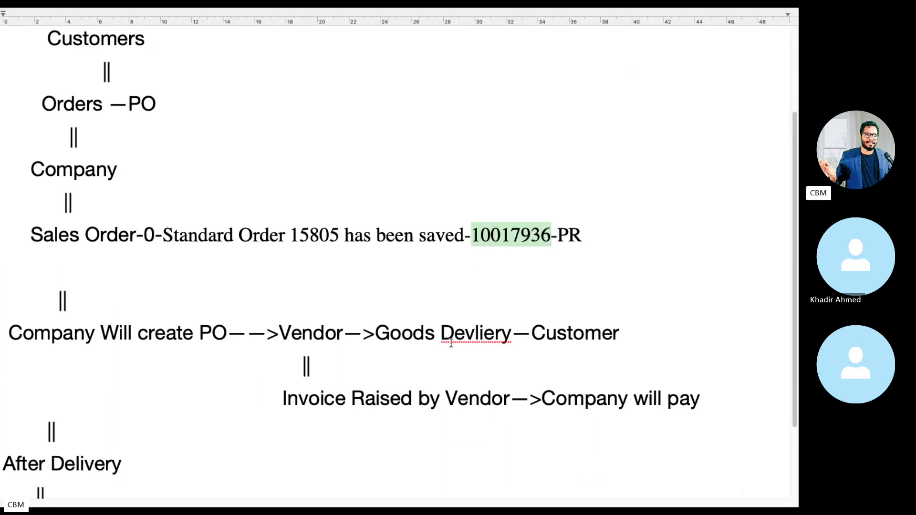
key("ctrl+Left")
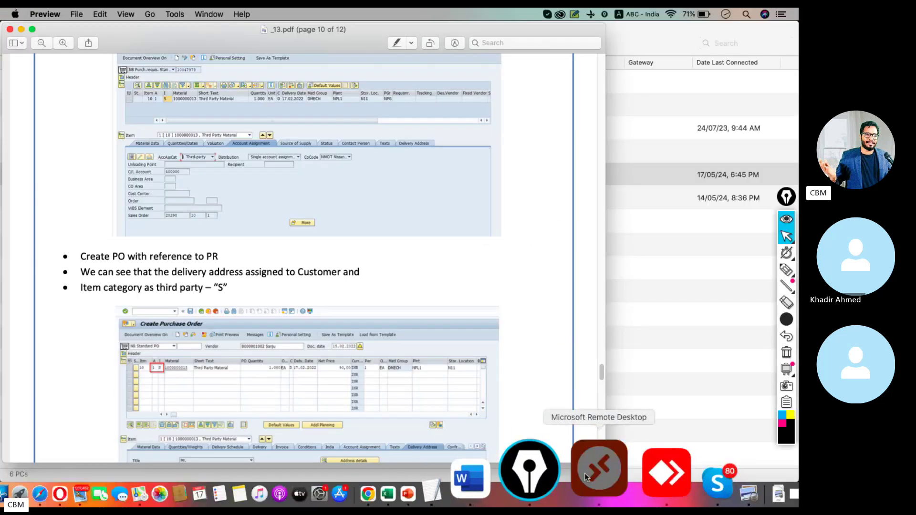
left_click(586, 478)
Switch to change mode and open purchase requisition 10017936.
left_click(202, 99)
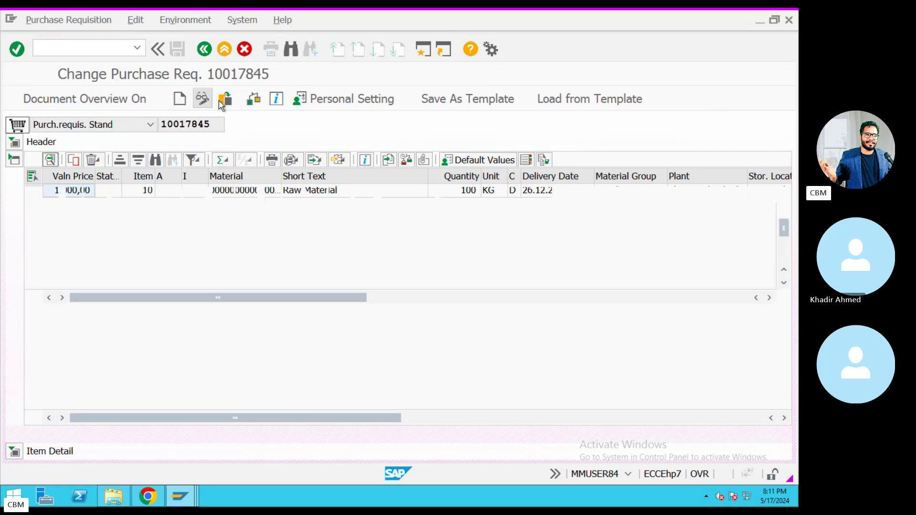
left_click(223, 100)
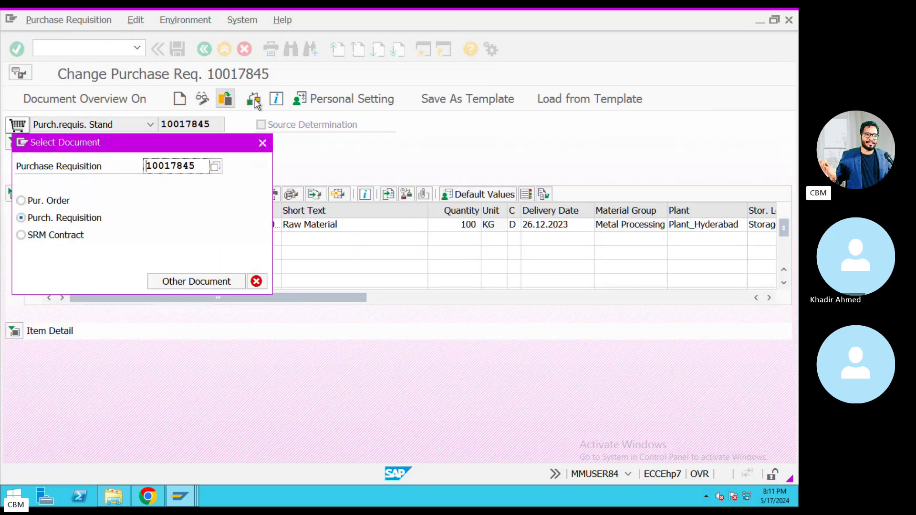
double_click(162, 166)
key("ctrl+v")
left_click(234, 285)
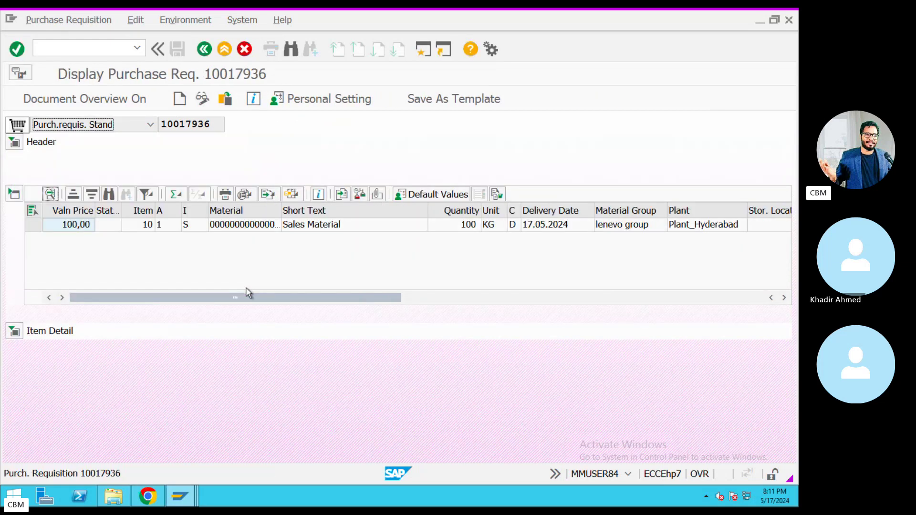
Inspect item 10's material master, then show its details with fixed vendor 101133.
left_click(248, 227)
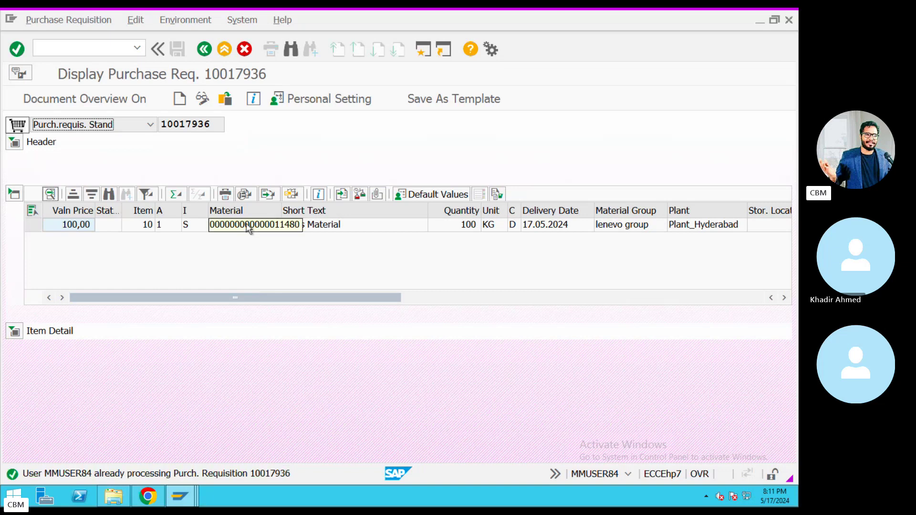
double_click(249, 226)
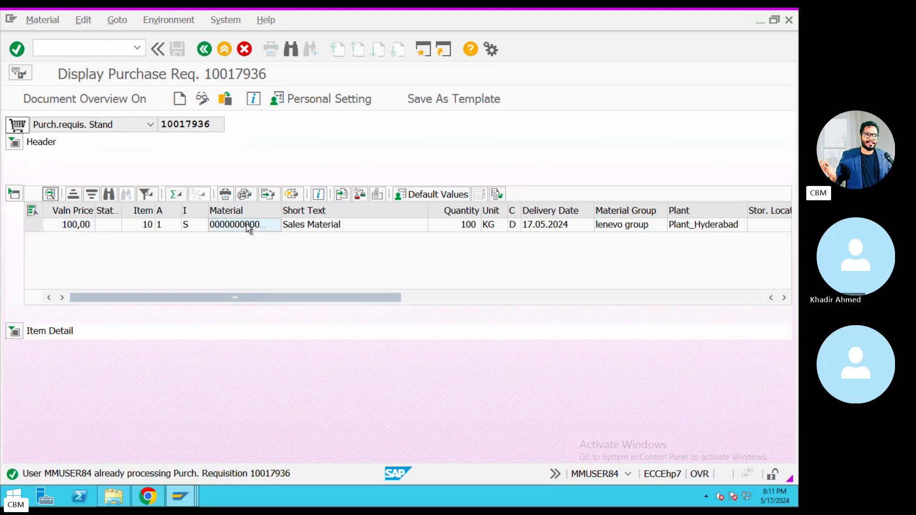
left_click(204, 50)
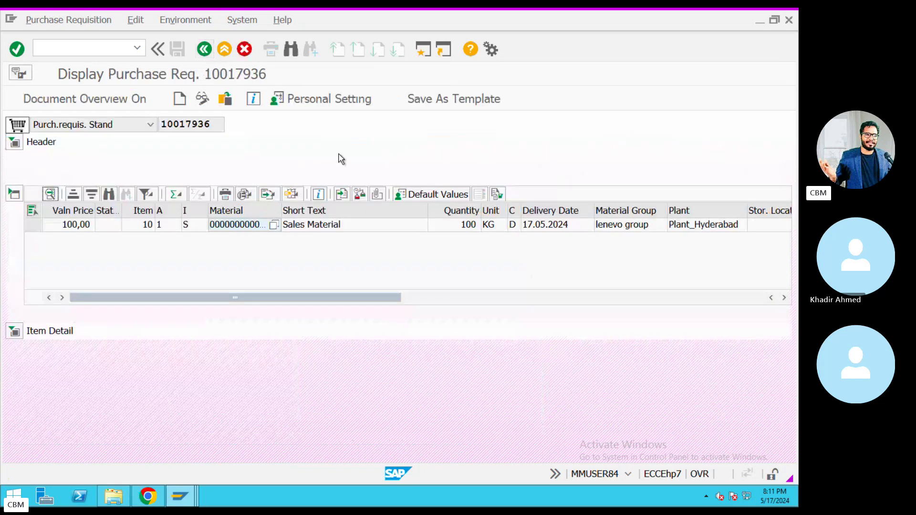
left_click(14, 331)
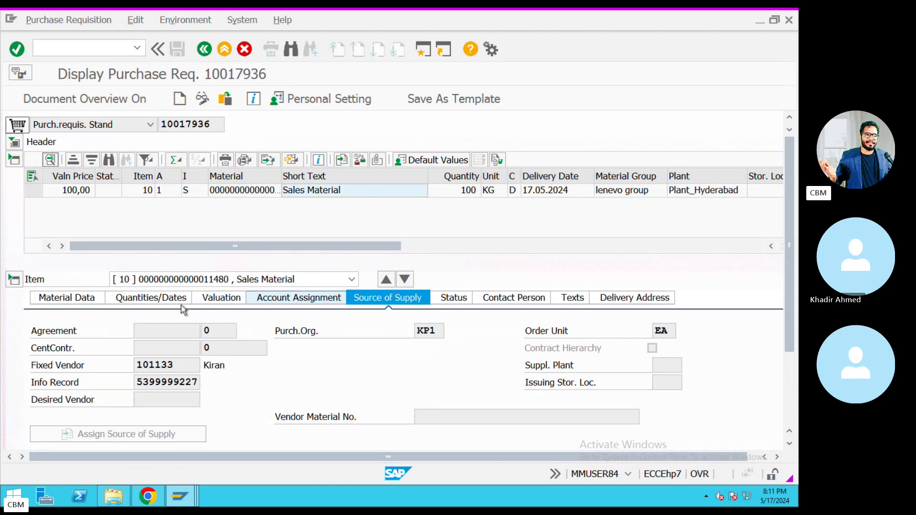
left_click(79, 191)
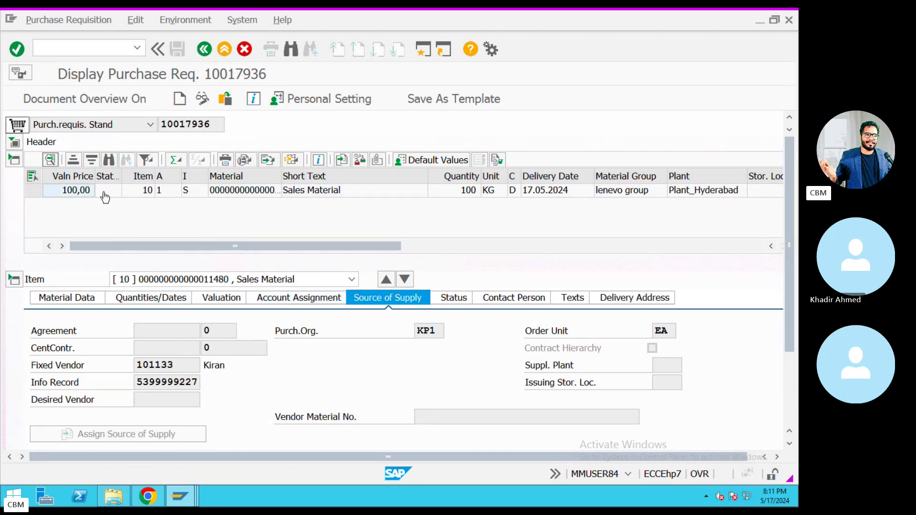
left_click_drag(155, 246, 452, 266)
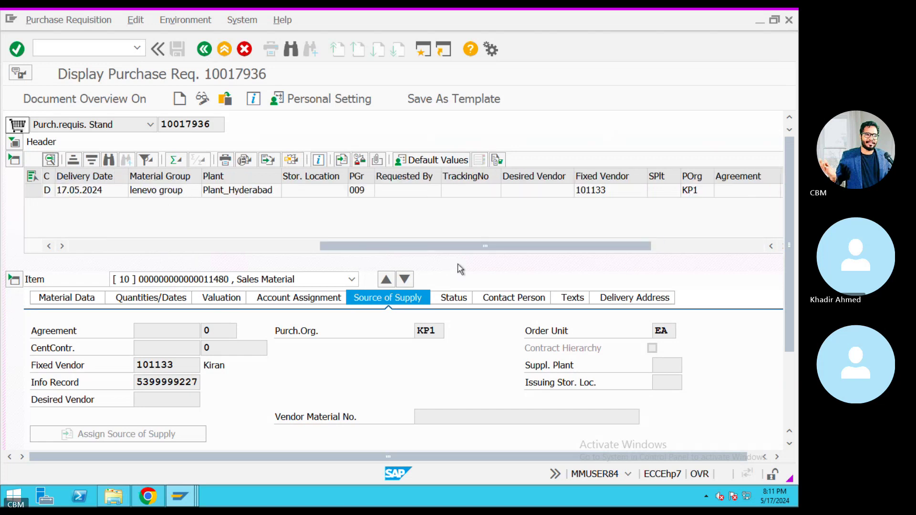
left_click_drag(519, 247, 231, 246)
left_click_drag(570, 206, 570, 206)
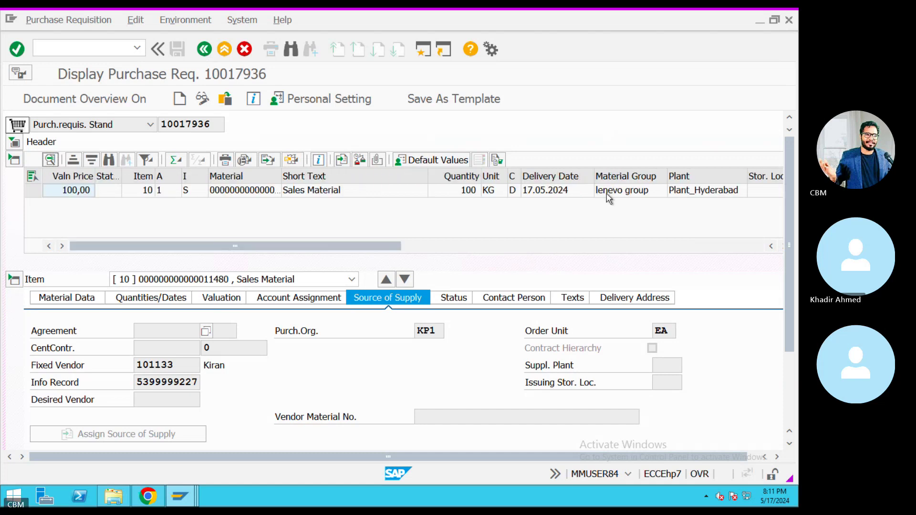
left_click(21, 146)
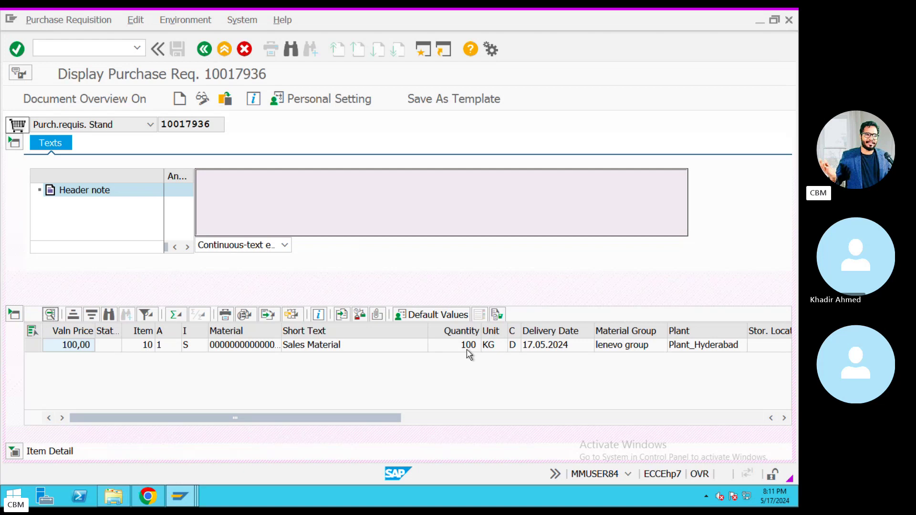
left_click(467, 347)
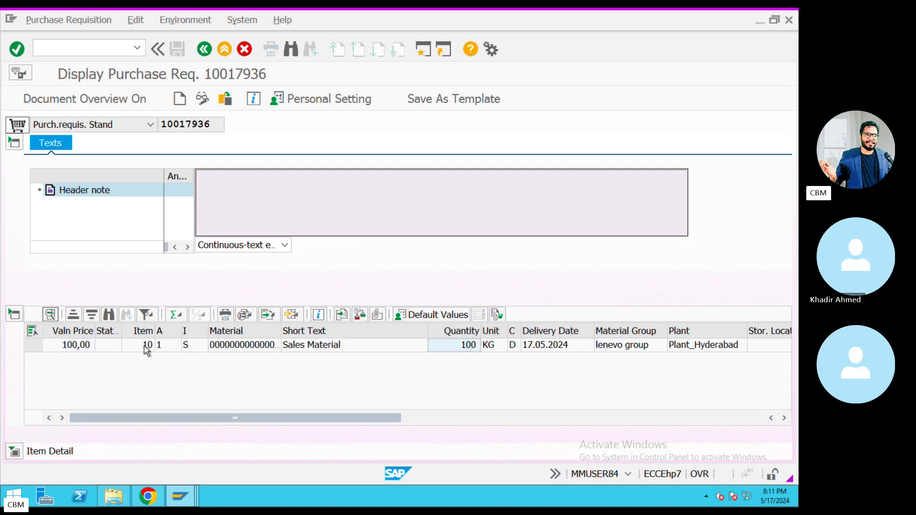
left_click(71, 350)
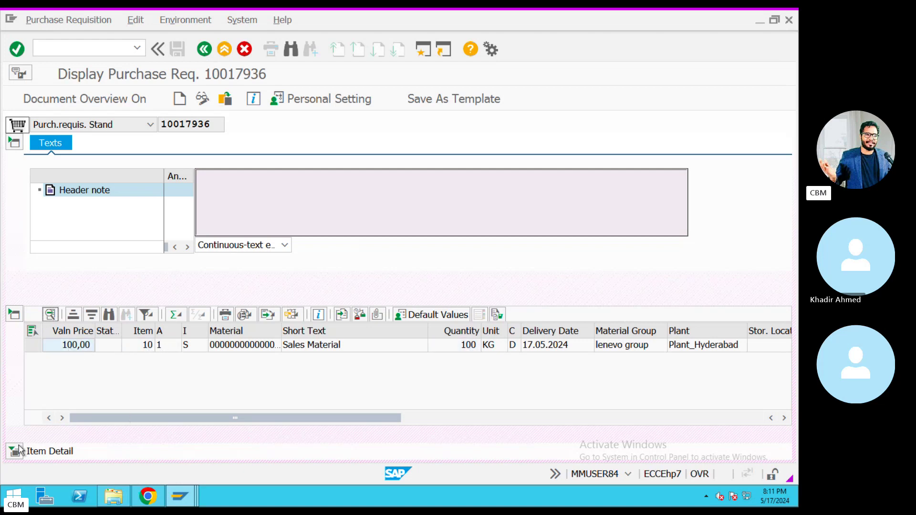
left_click(42, 452)
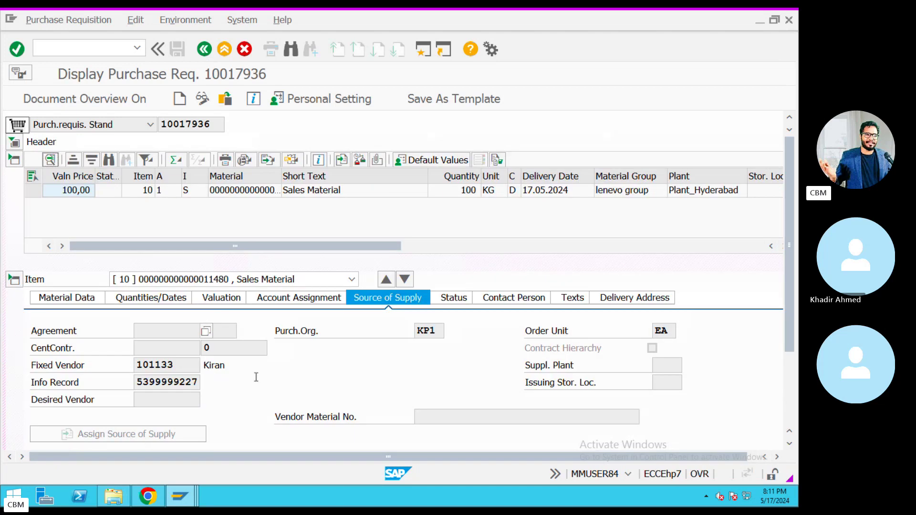
left_click(475, 192)
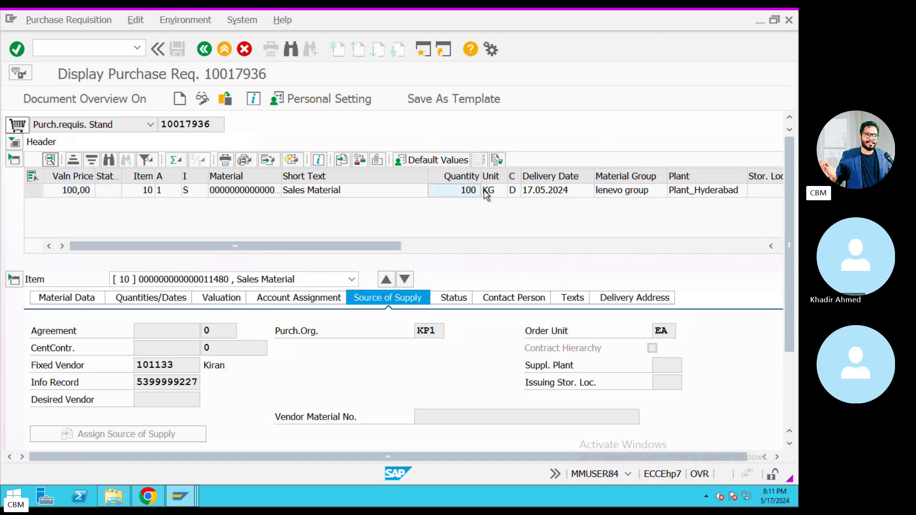
left_click(85, 193)
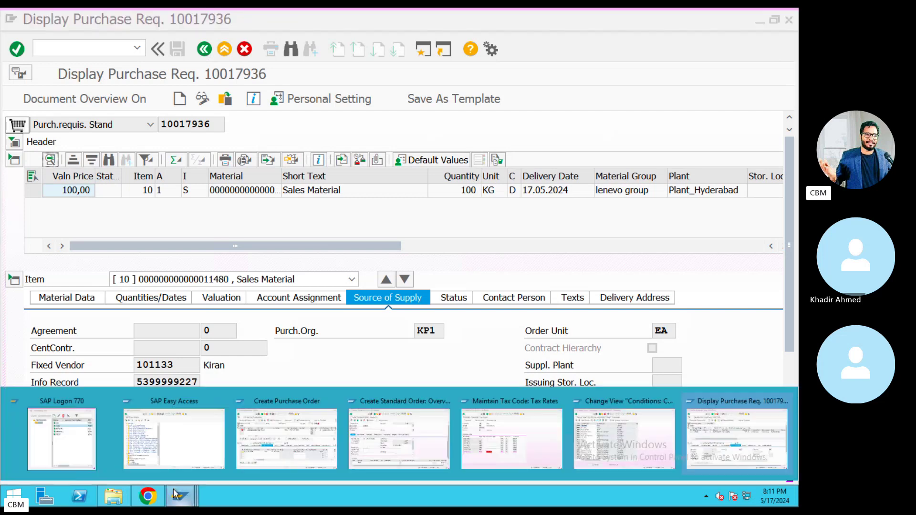
Enter net price 1000 for item 10, check the order, and read the net-price error help.
mouse_move(178, 497)
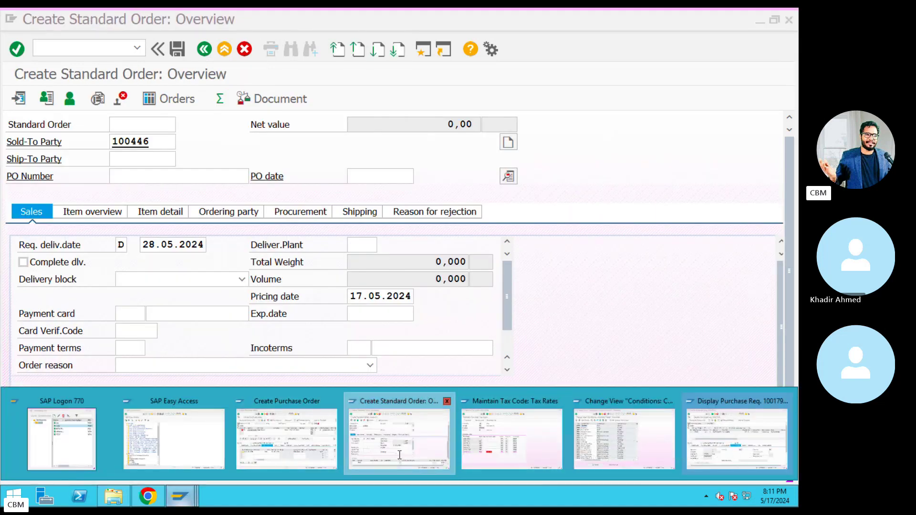
left_click(400, 459)
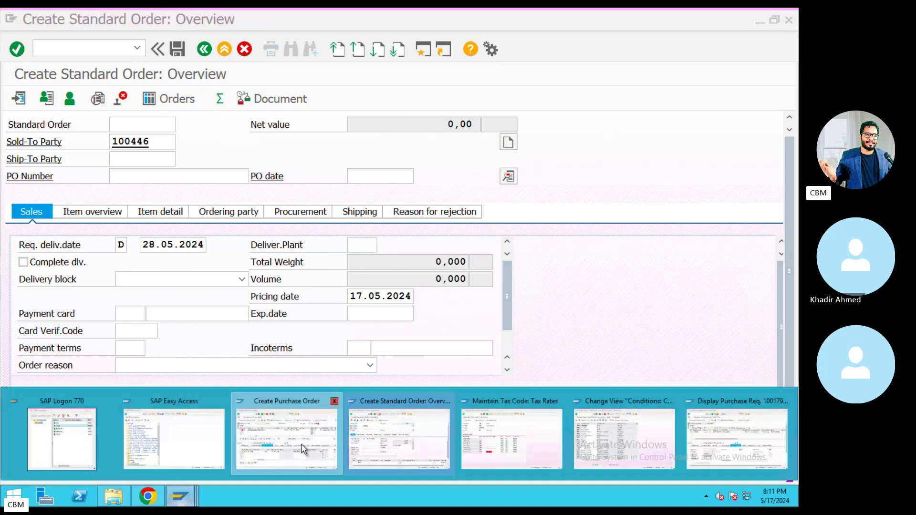
left_click(305, 448)
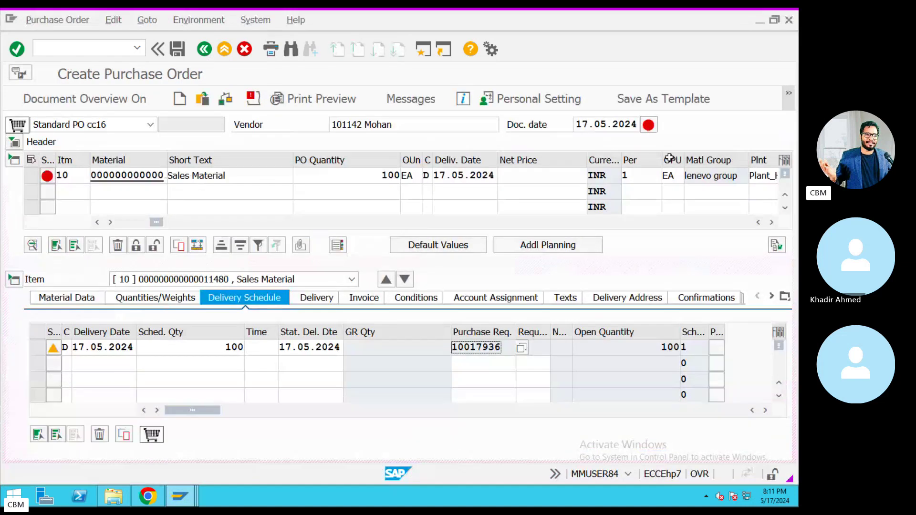
left_click(528, 175)
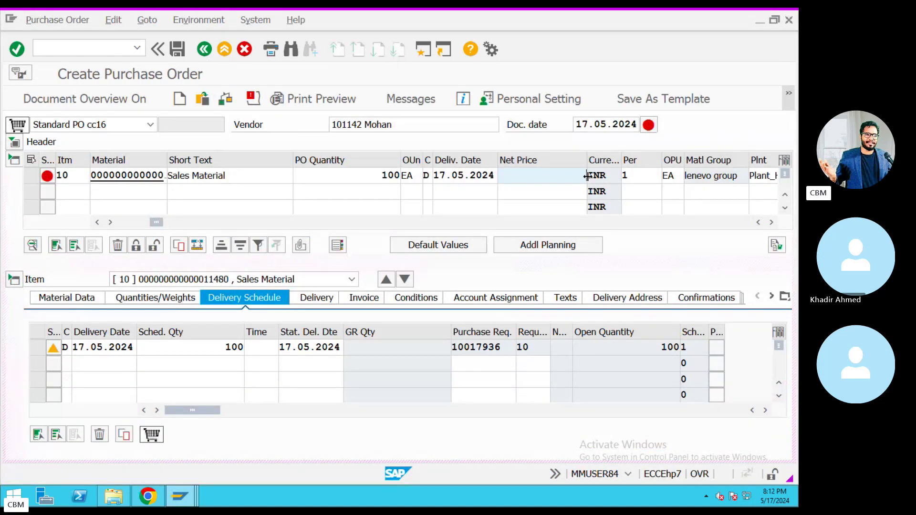
type("1000")
key("Return")
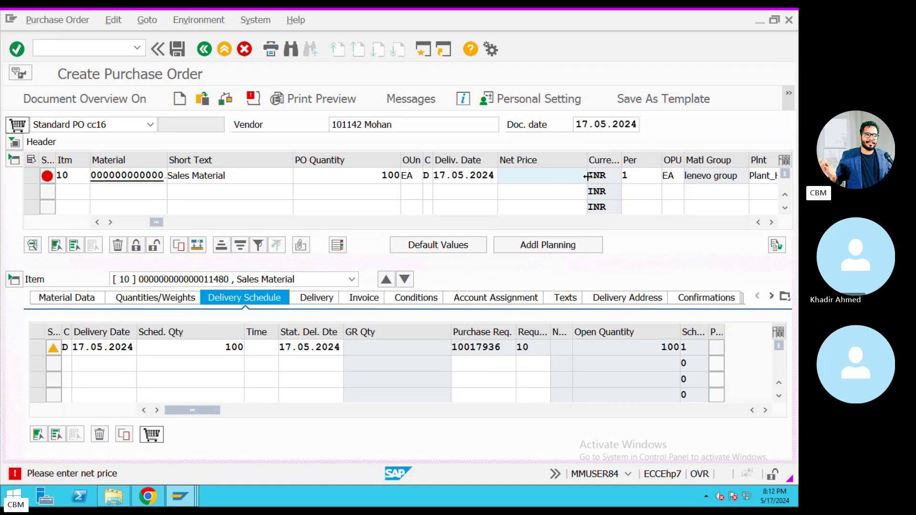
double_click(119, 474)
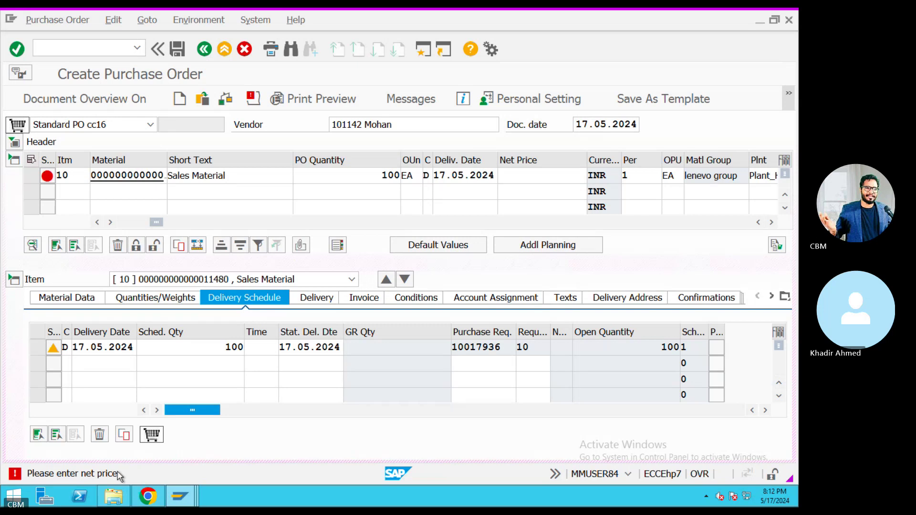
left_click(227, 88)
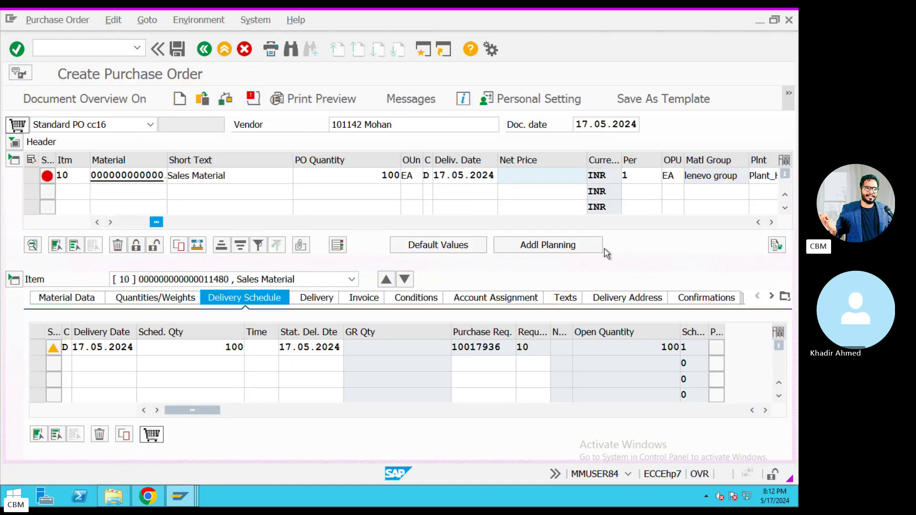
Try adding PB00 in the header conditions, then delete it after it is refused.
left_click(14, 143)
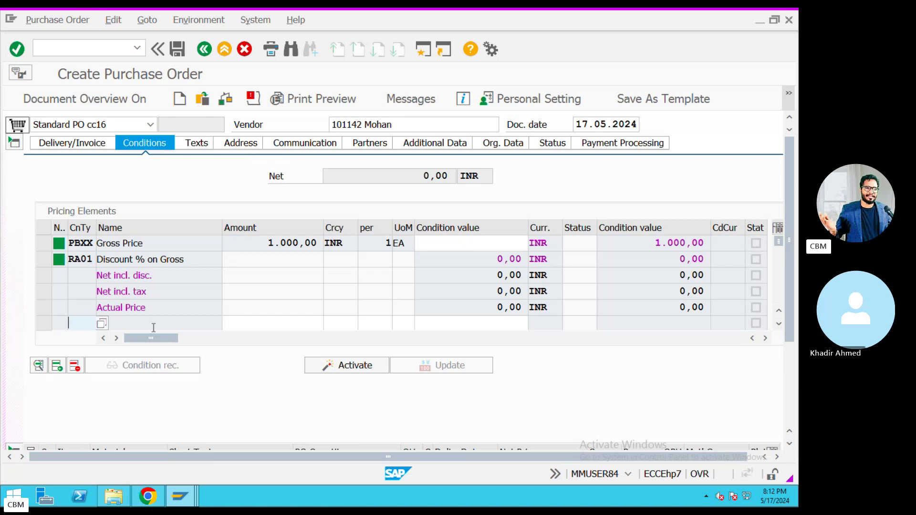
type("PB00")
key("Return")
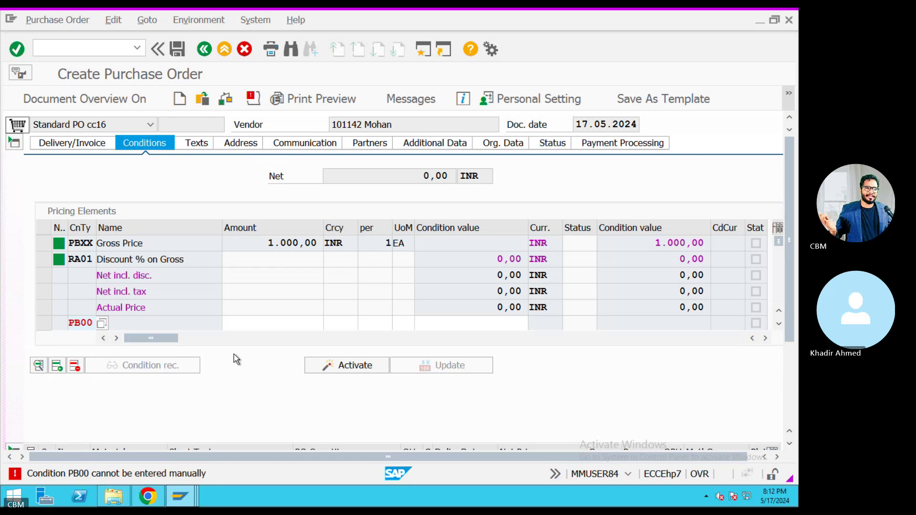
left_click_drag(93, 323, 39, 322)
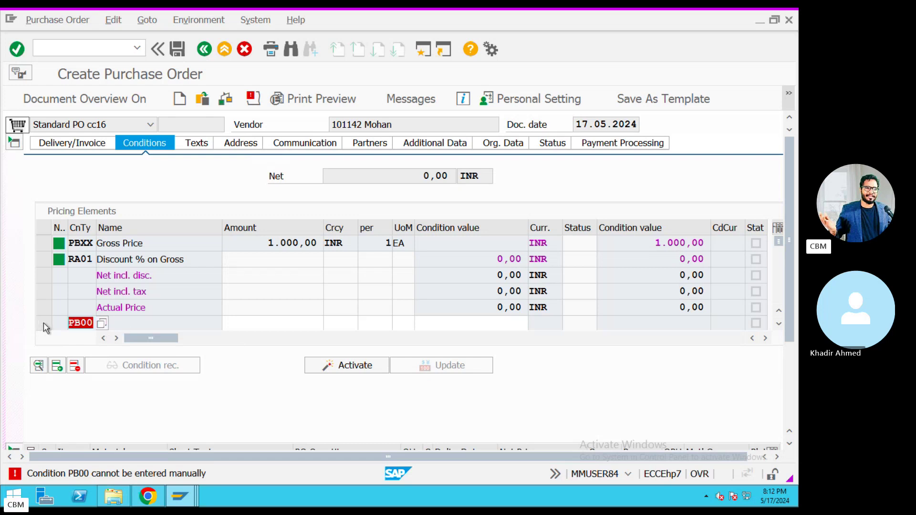
key("Delete")
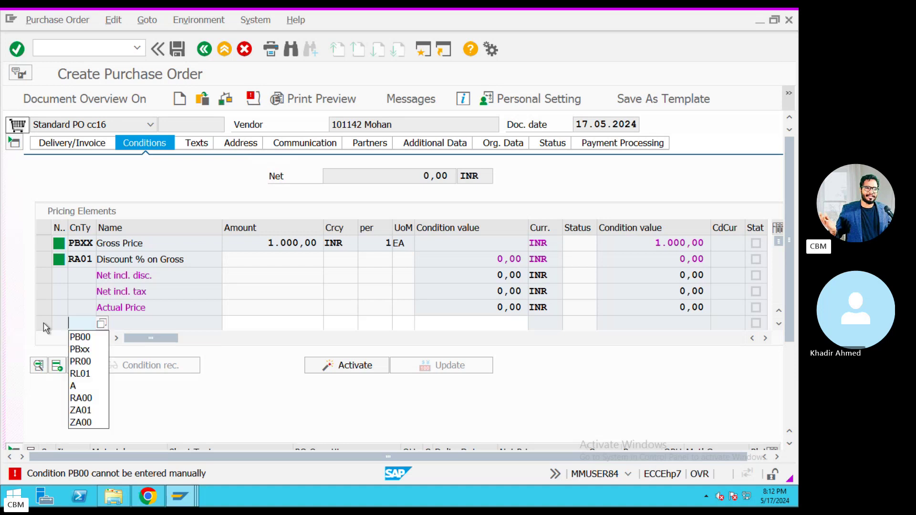
Set condition type PBXX's pricing procedure to RM0000 and save under the customizing request.
left_click(180, 496)
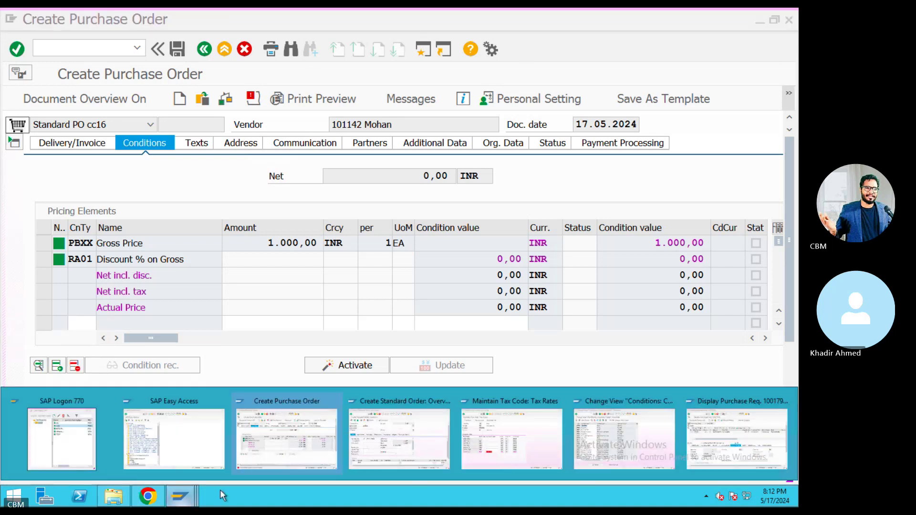
left_click(625, 439)
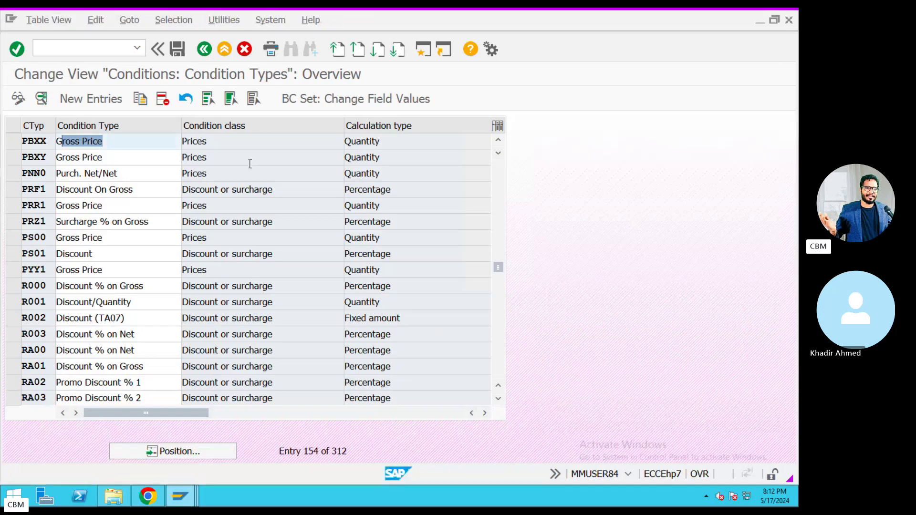
double_click(98, 144)
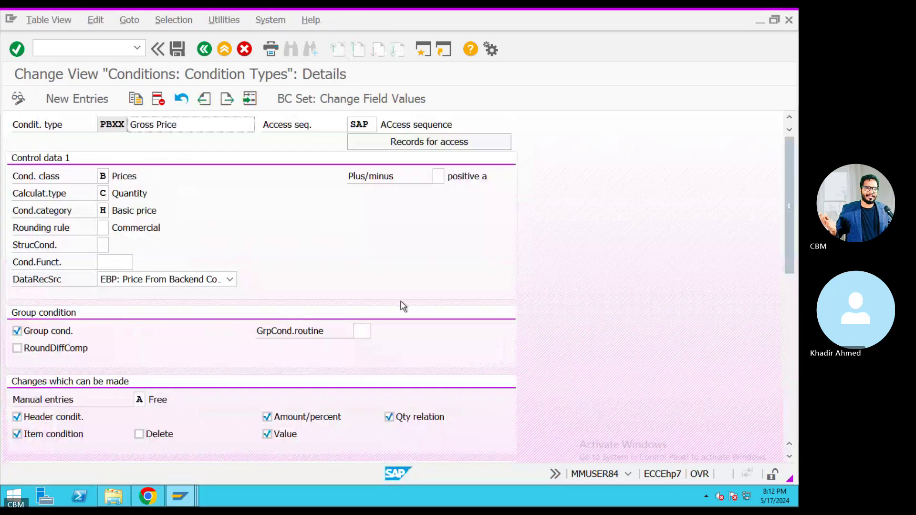
scroll(402, 301, "down", 1)
scroll(402, 301, "down", 3)
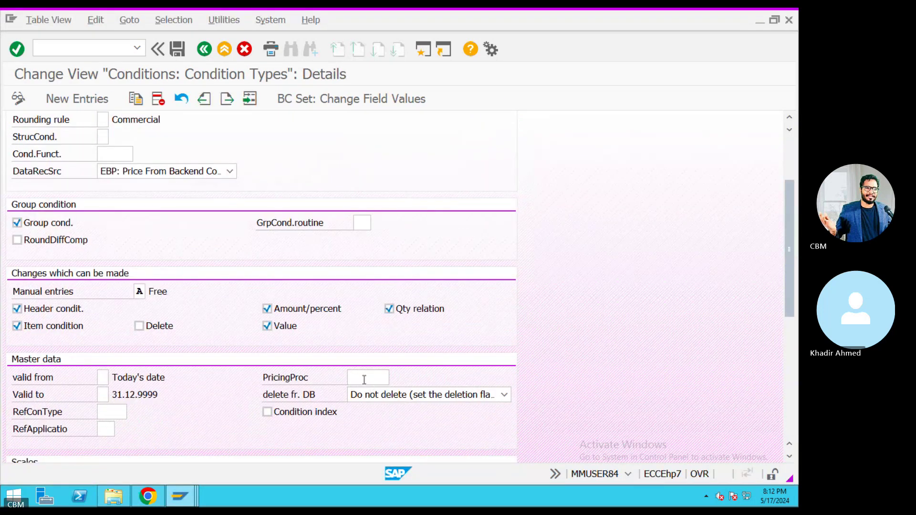
left_click(396, 377)
left_click(396, 377)
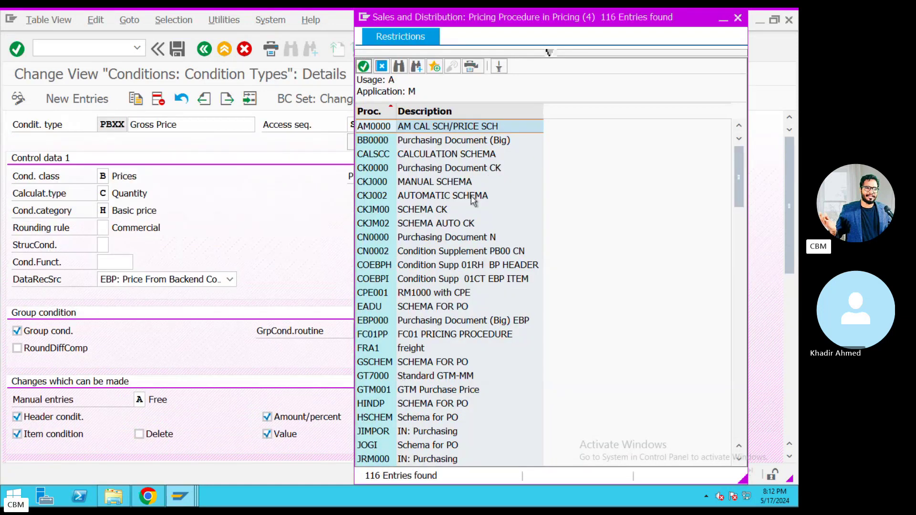
scroll(454, 322, "down", 1)
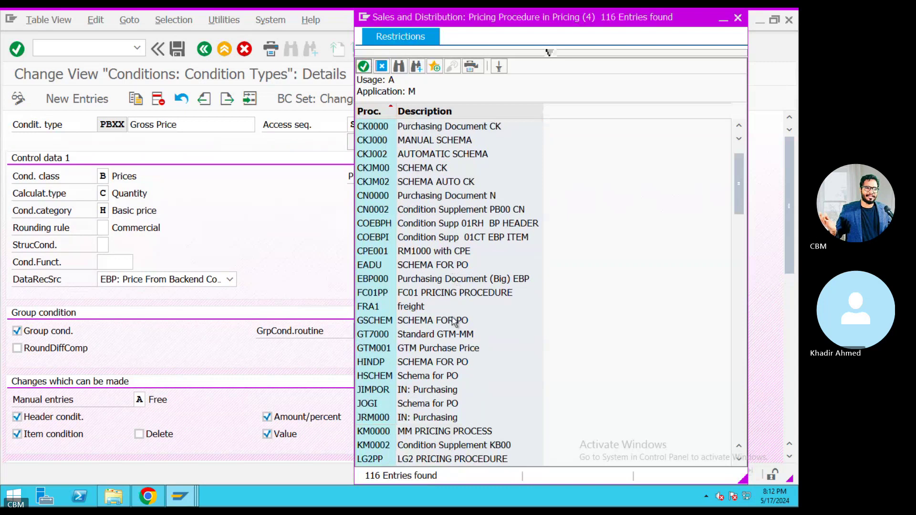
scroll(454, 322, "down", 6)
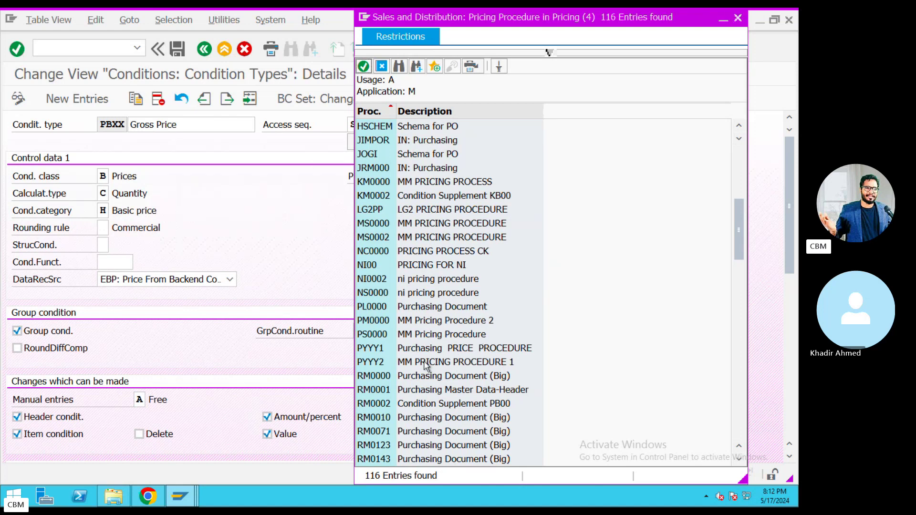
double_click(419, 377)
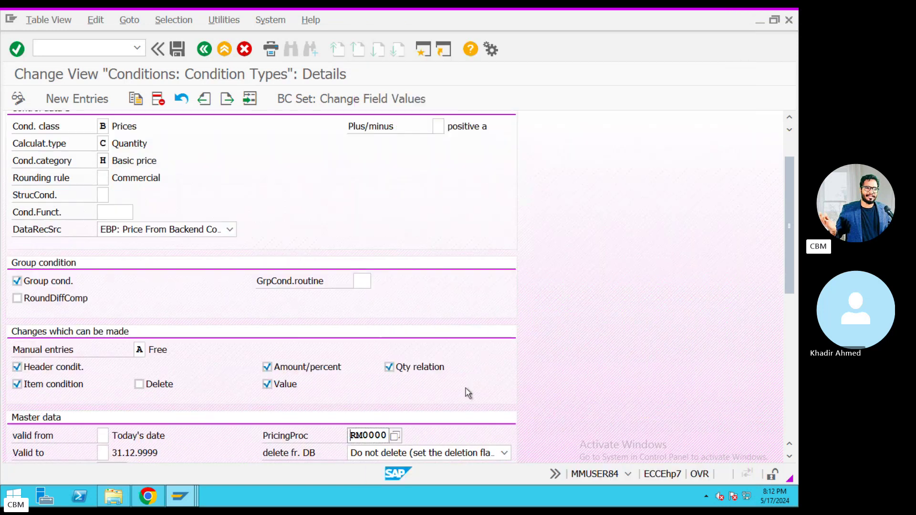
left_click(174, 49)
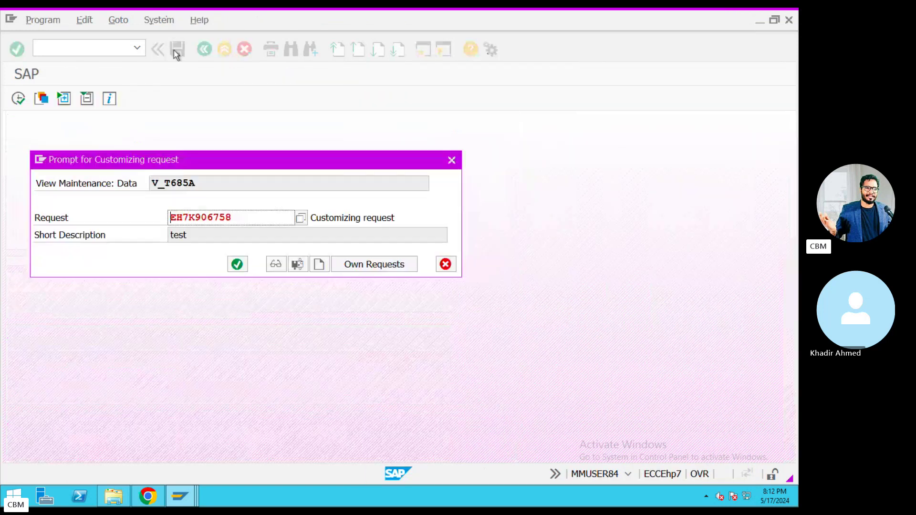
left_click(238, 264)
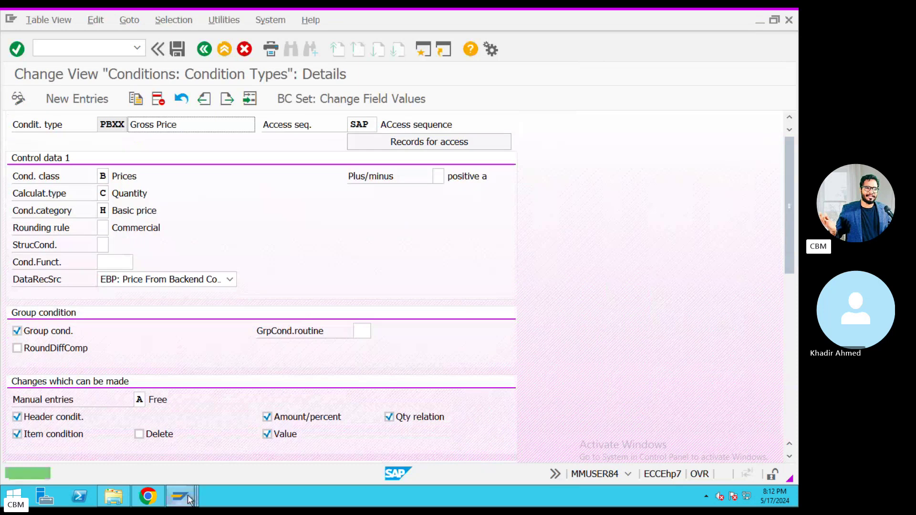
Replace PBXX's access sequence ZCHA with 0002 Gross Price and save.
mouse_move(190, 499)
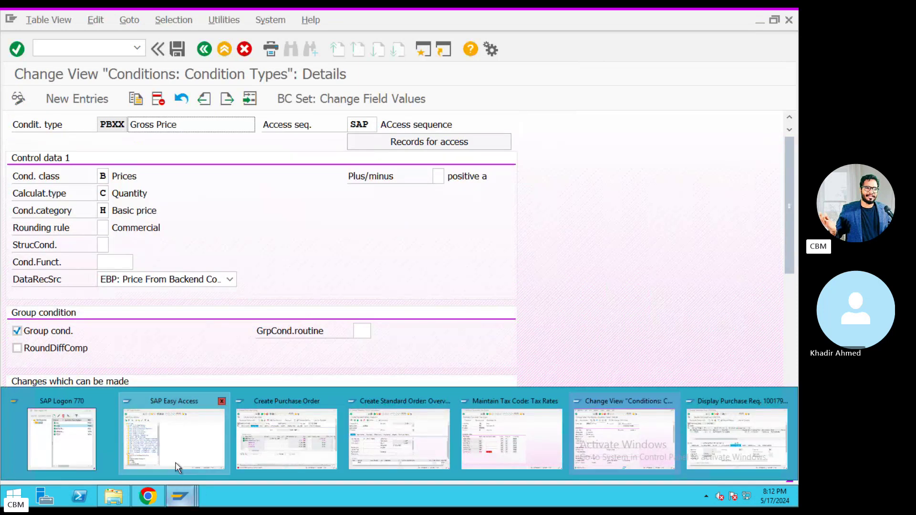
left_click_drag(368, 127, 329, 130)
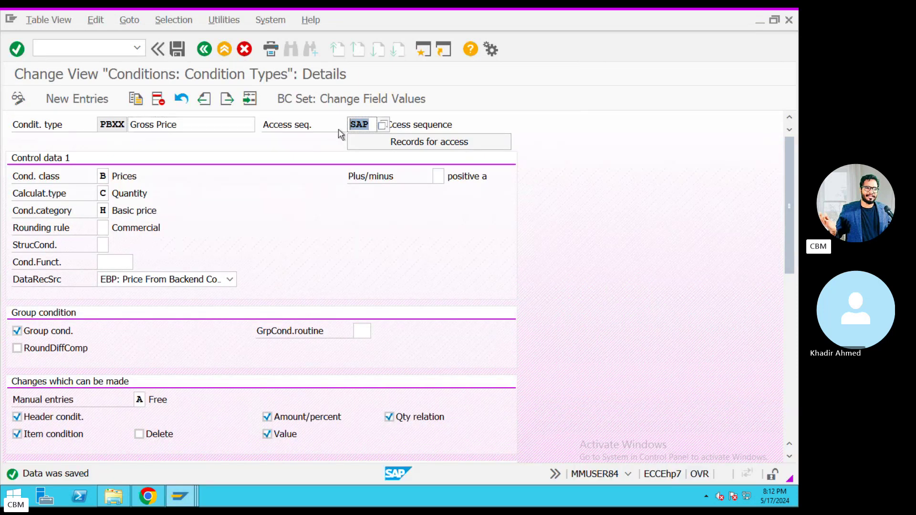
type("Z")
left_click(362, 142)
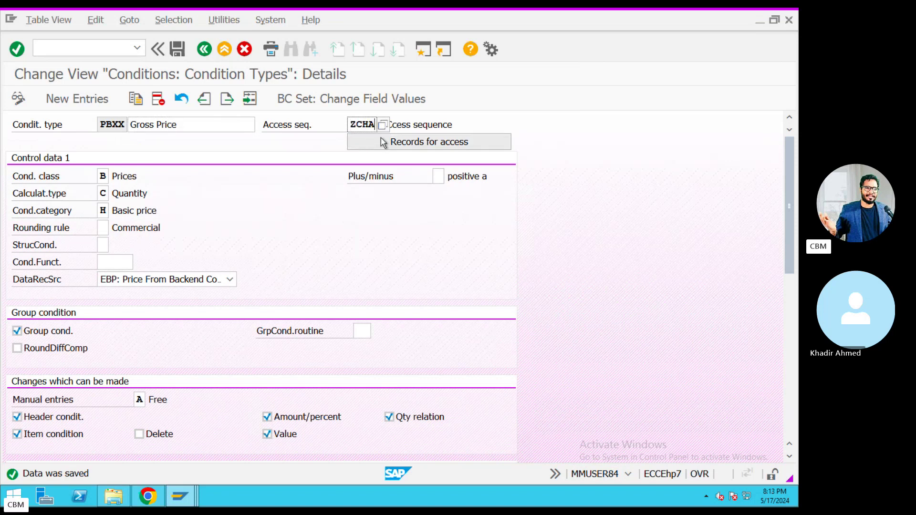
double_click(377, 125)
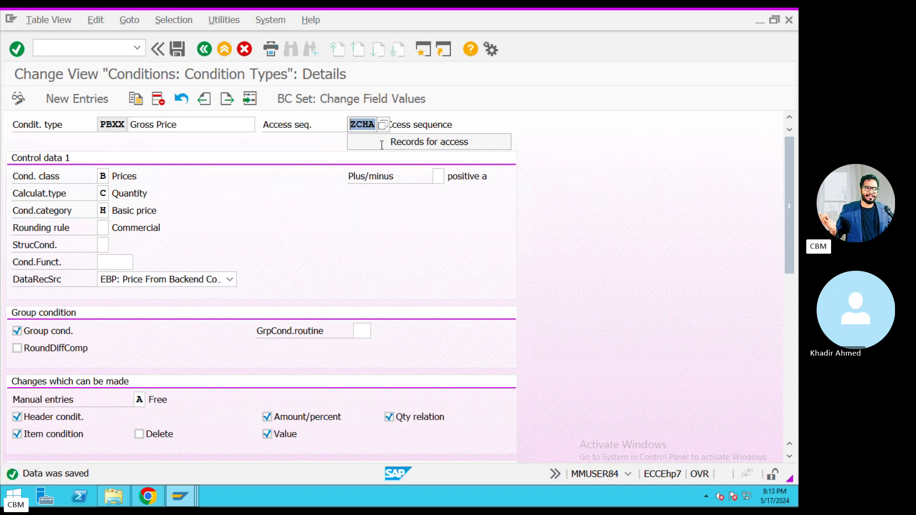
key("Delete")
left_click(440, 151)
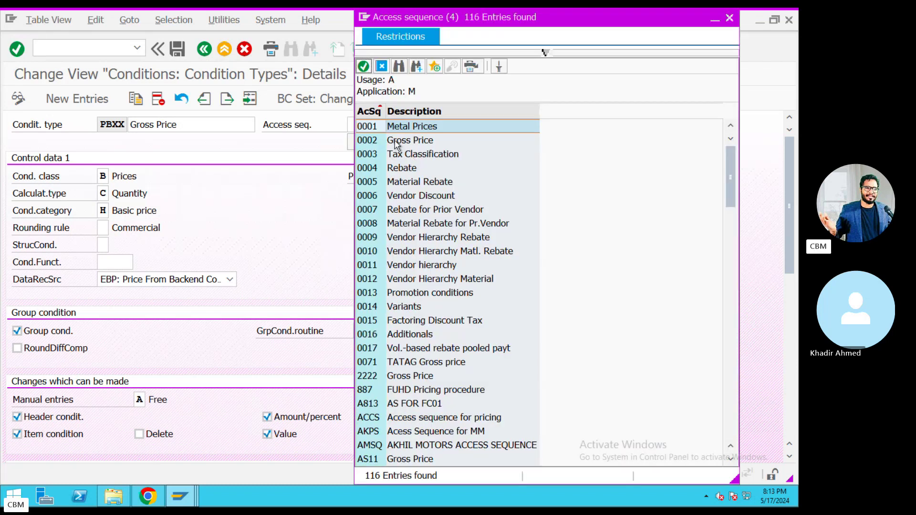
double_click(395, 141)
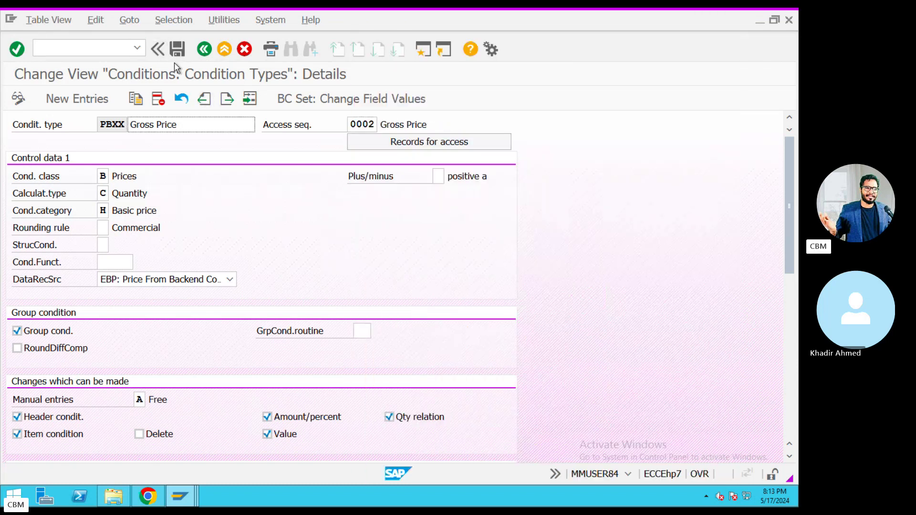
left_click(177, 49)
Return to the purchase order draft and exit it, declining to save.
left_click(180, 494)
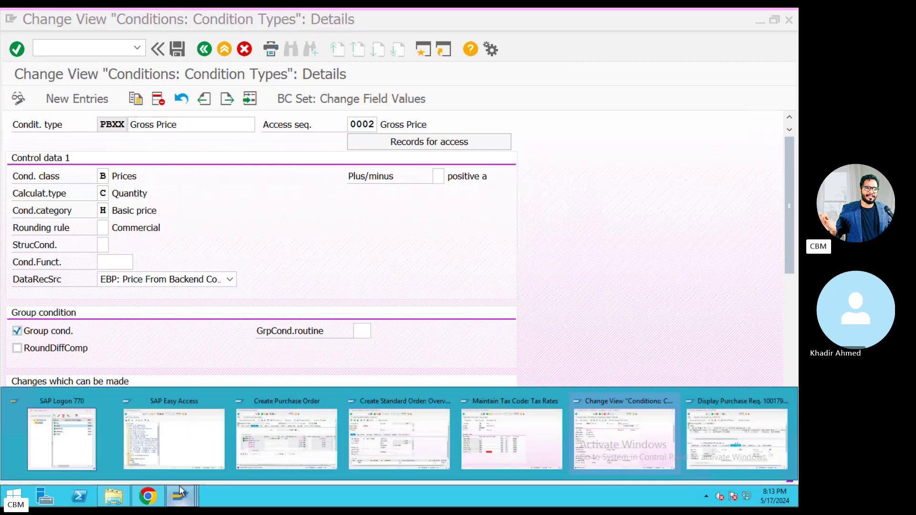
left_click(299, 454)
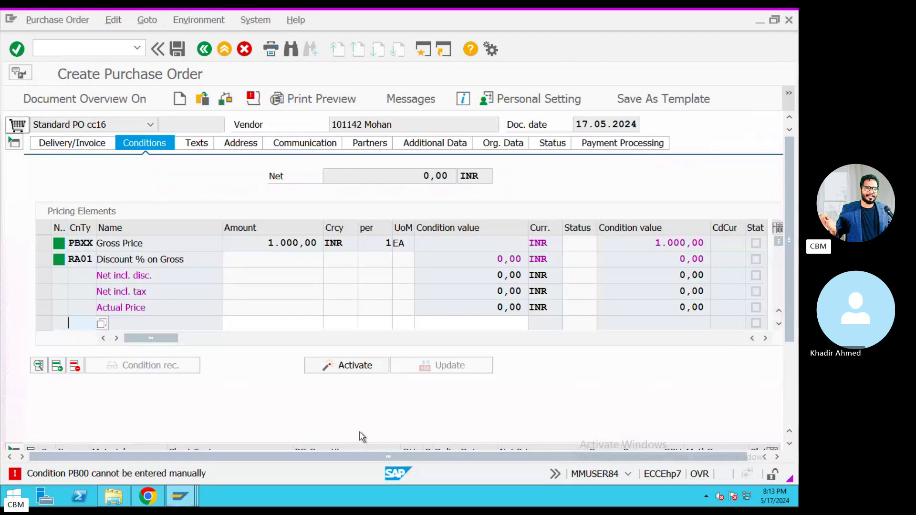
key("Return")
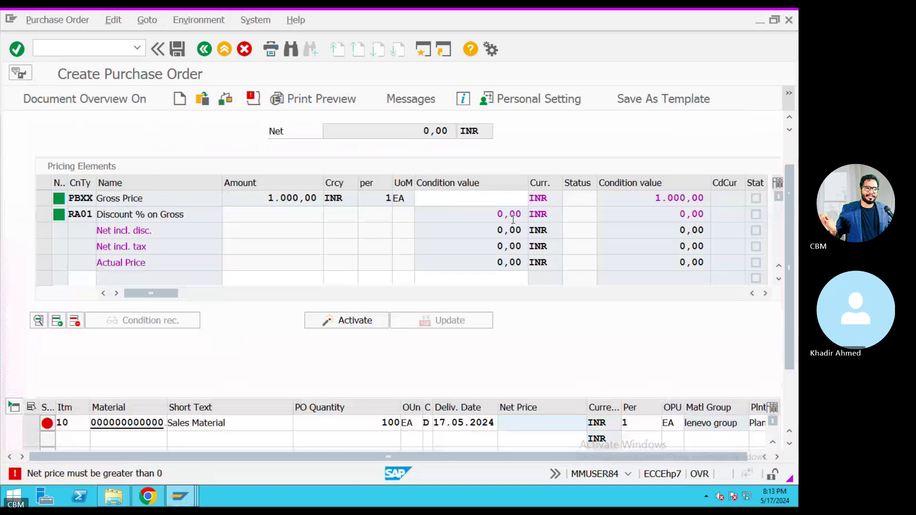
left_click(440, 202)
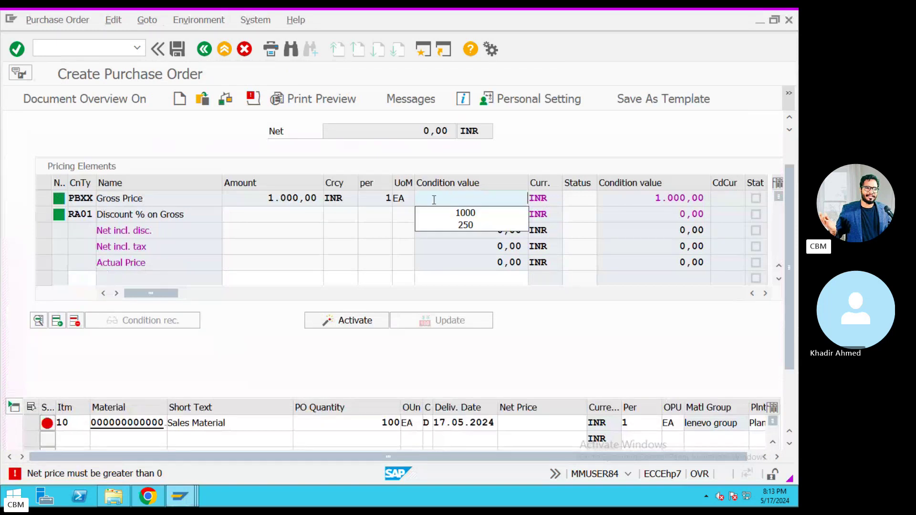
left_click(204, 49)
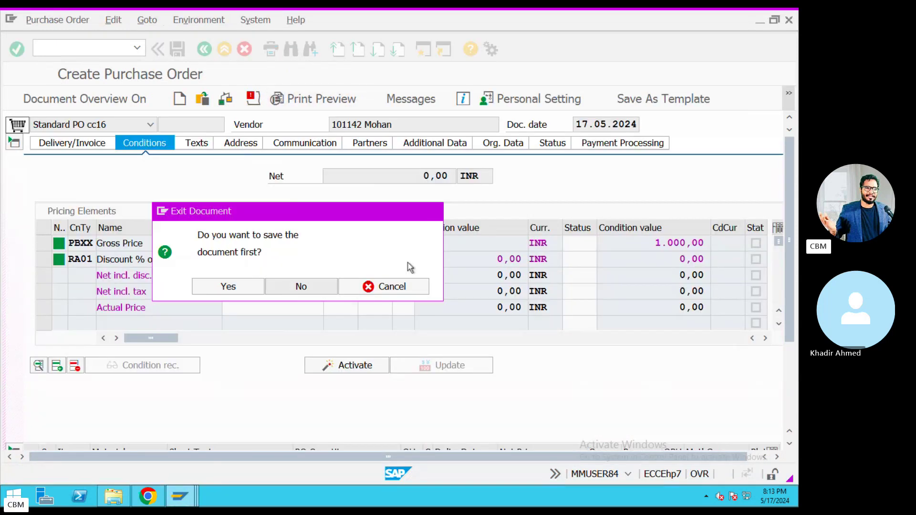
left_click(293, 287)
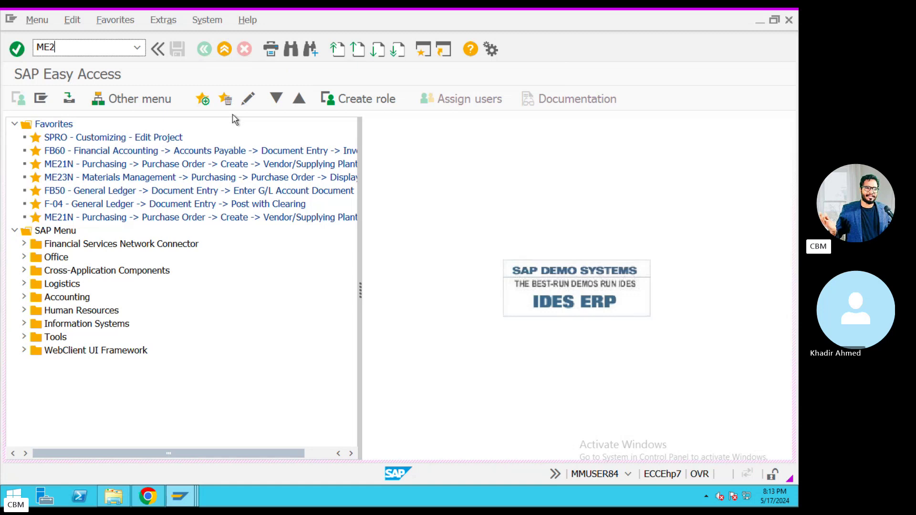
Start a new purchase order with the previous vendor and org data KP1, 001, KIA.
key("Return")
left_click(383, 129)
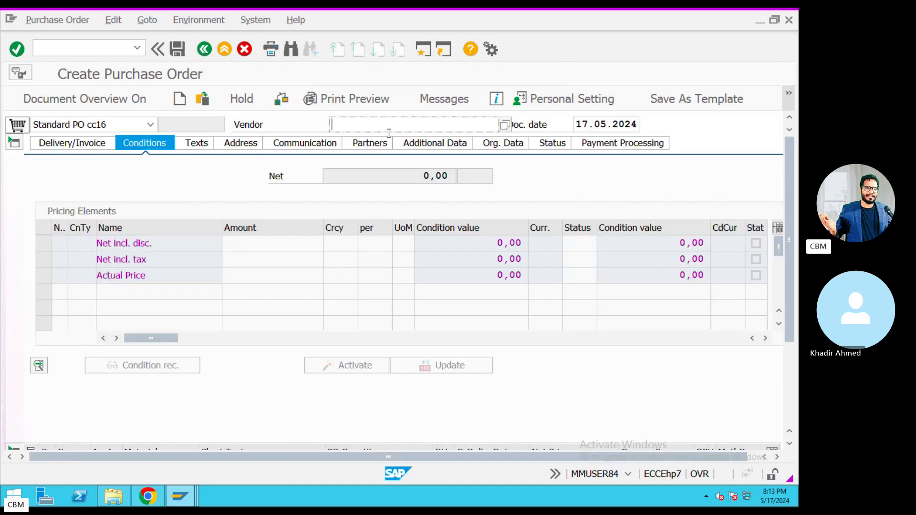
left_click(380, 137)
key("Return")
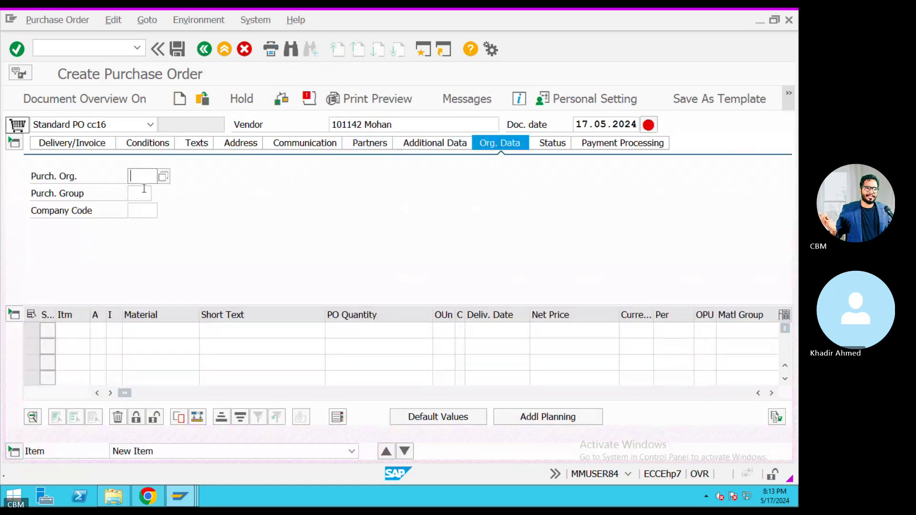
left_click(140, 176)
type("KP1")
left_click(157, 196)
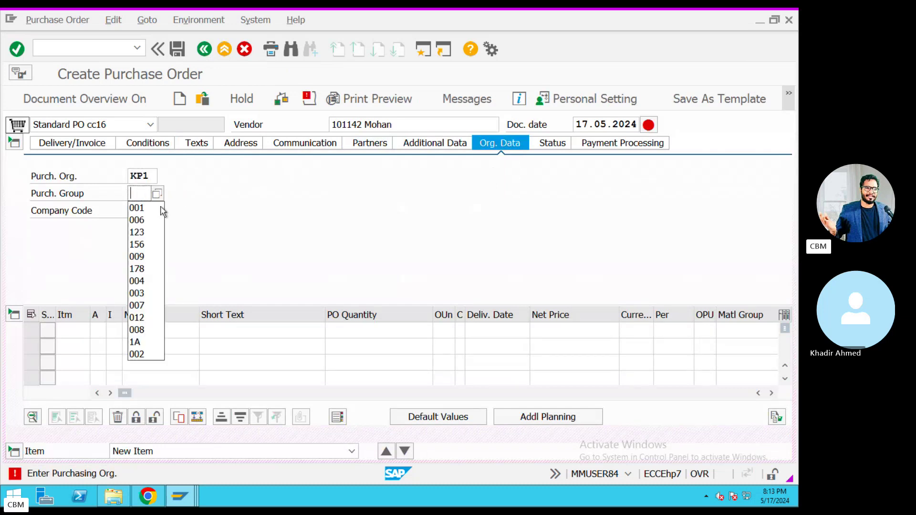
left_click(159, 208)
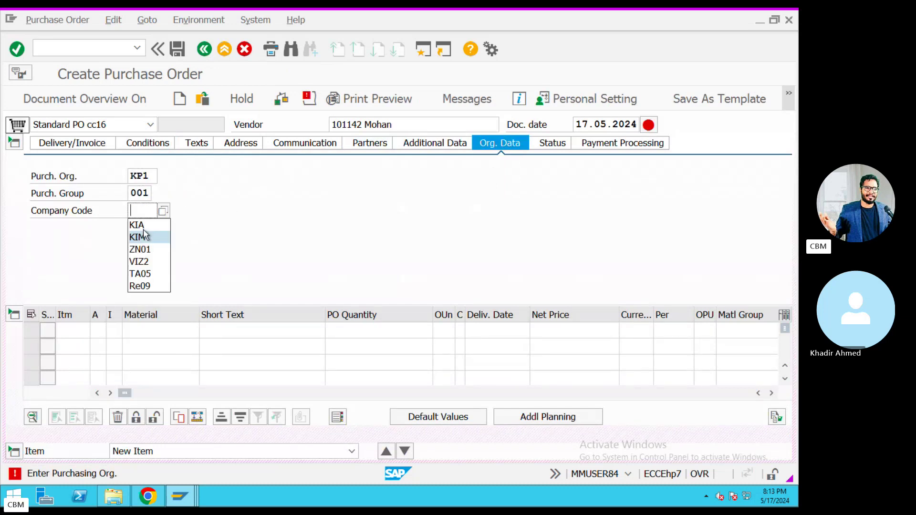
key("Return")
Enter item material 11480, quantity 100, delivery 14.05.2024, net price 1000 INR.
left_click(178, 334)
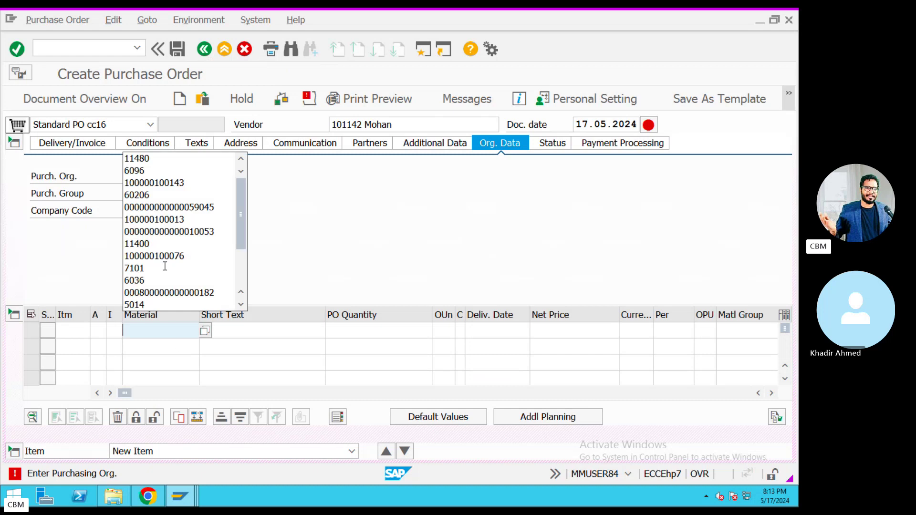
left_click(138, 156)
left_click(379, 331)
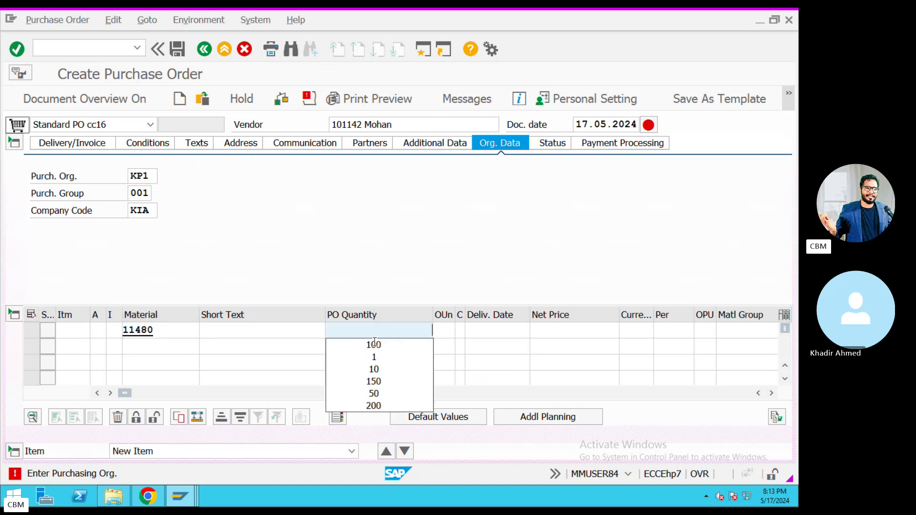
left_click(375, 344)
left_click(483, 331)
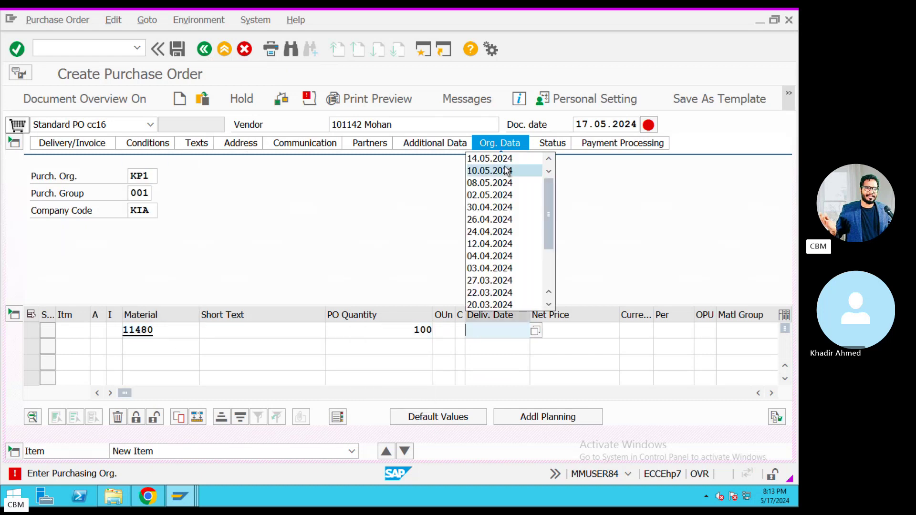
left_click(491, 158)
left_click(576, 336)
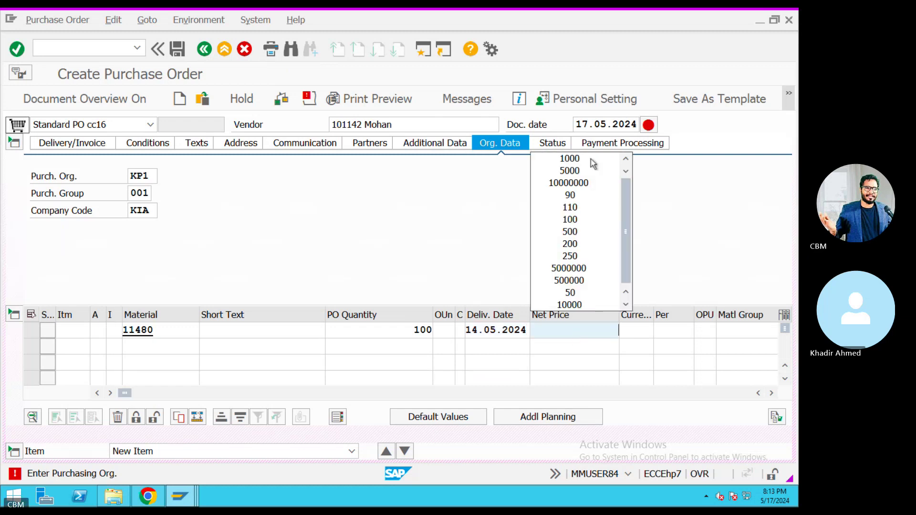
left_click(592, 185)
key("Tab")
key("Tab")
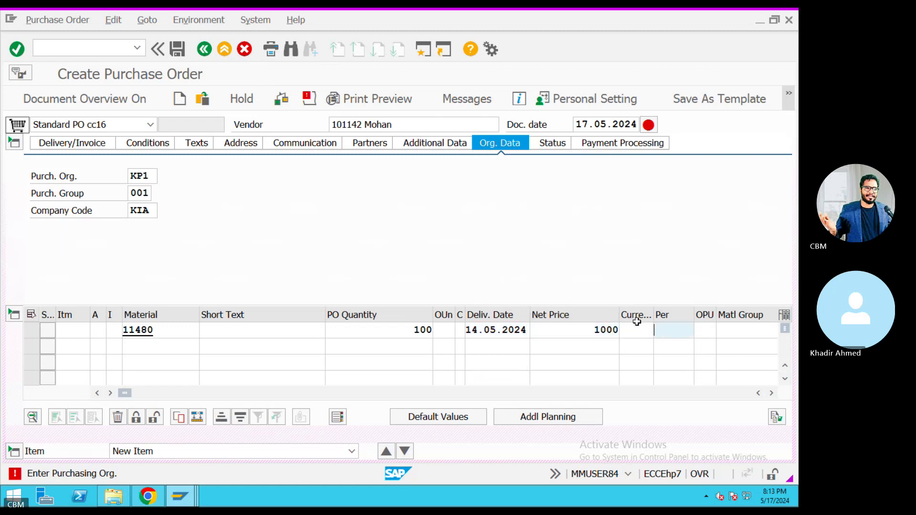
left_click(635, 329)
type("inr")
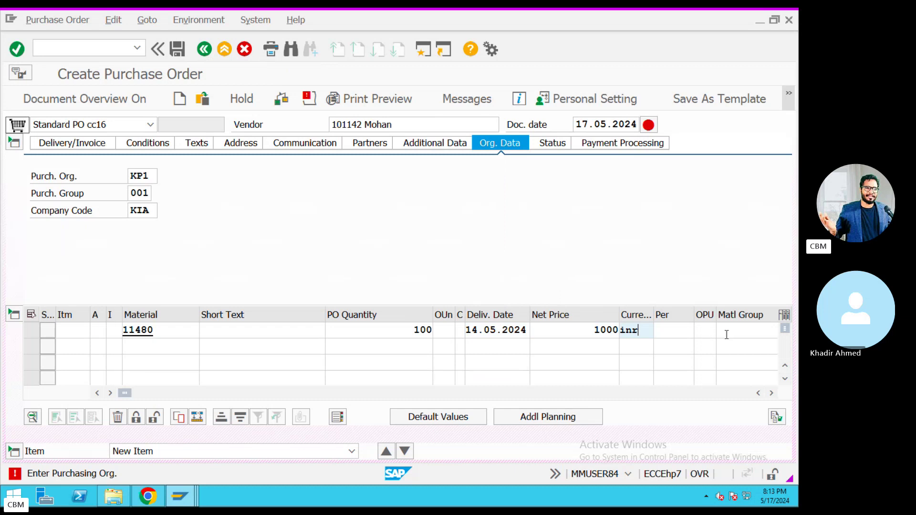
key("Tab")
key("Tab")
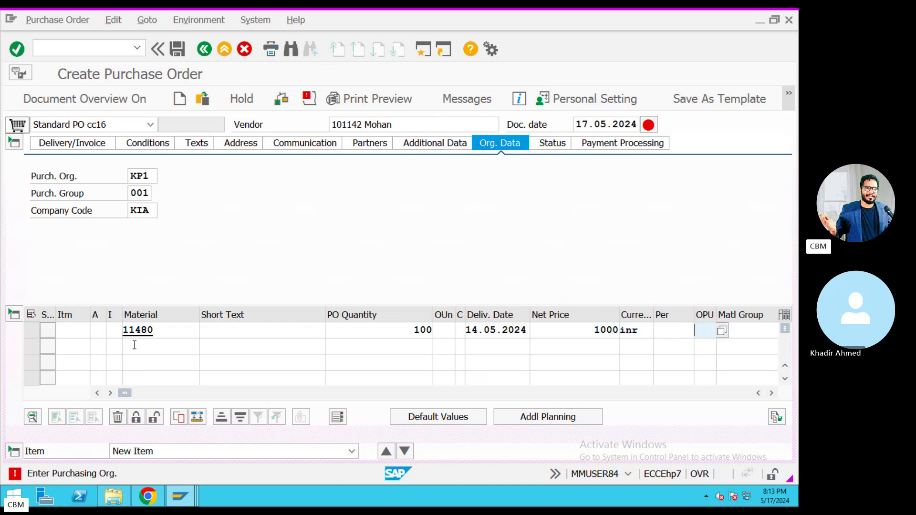
Set account assignment 1, item category S and plant KIA, then check the item.
left_click(98, 333)
type("1")
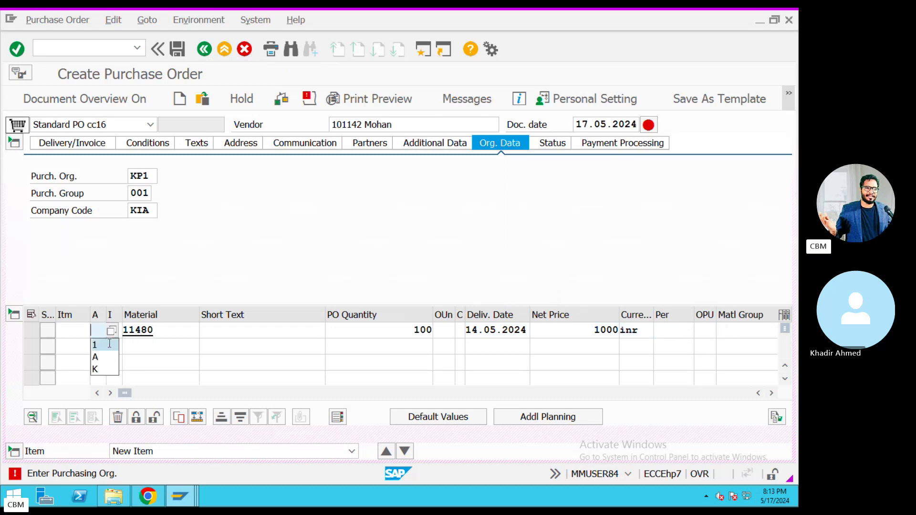
left_click(117, 331)
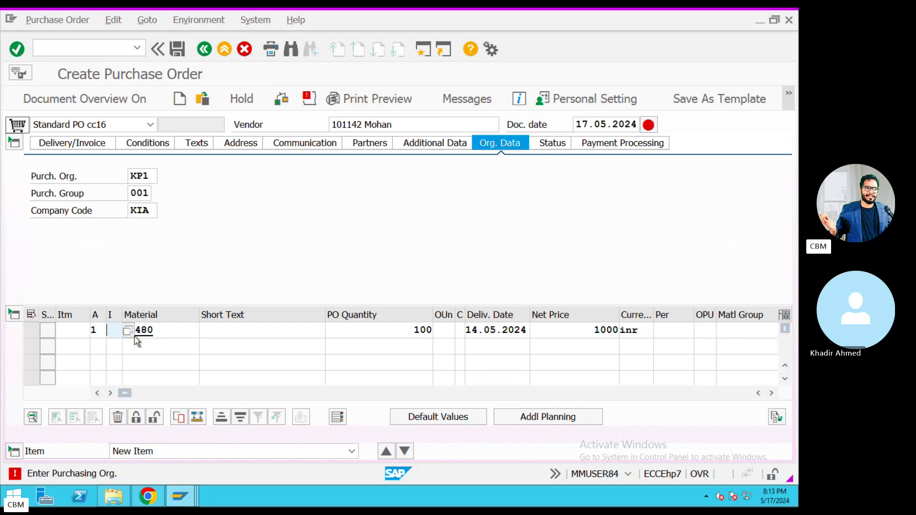
left_click(118, 333)
left_click(683, 336)
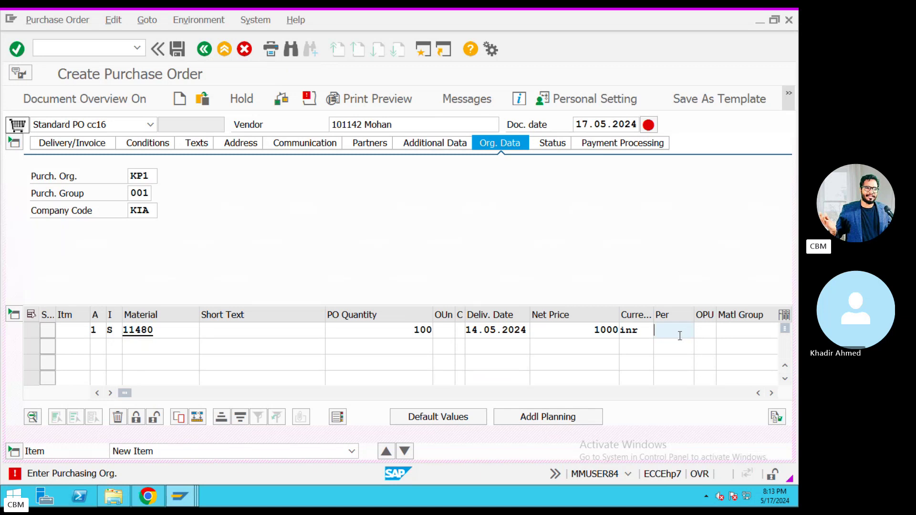
key("Tab")
key("Tab")
key("Tab")
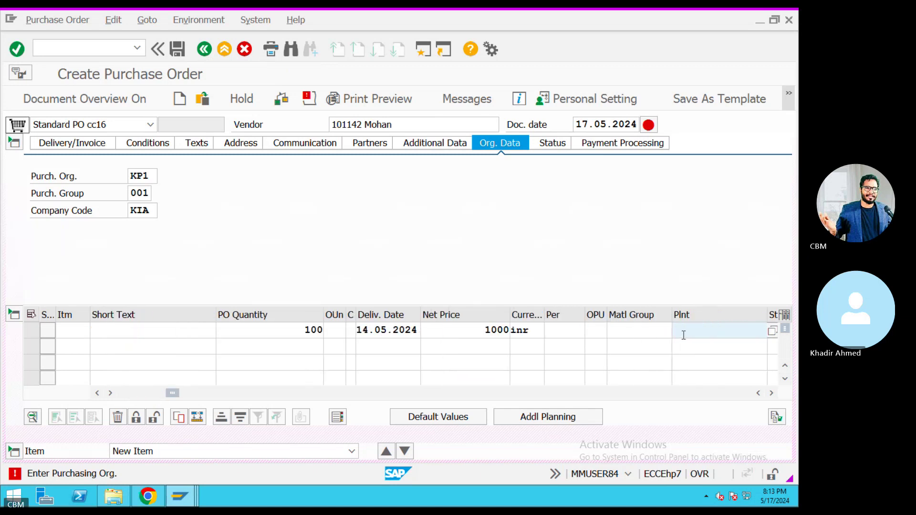
left_click(684, 336)
left_click(695, 345)
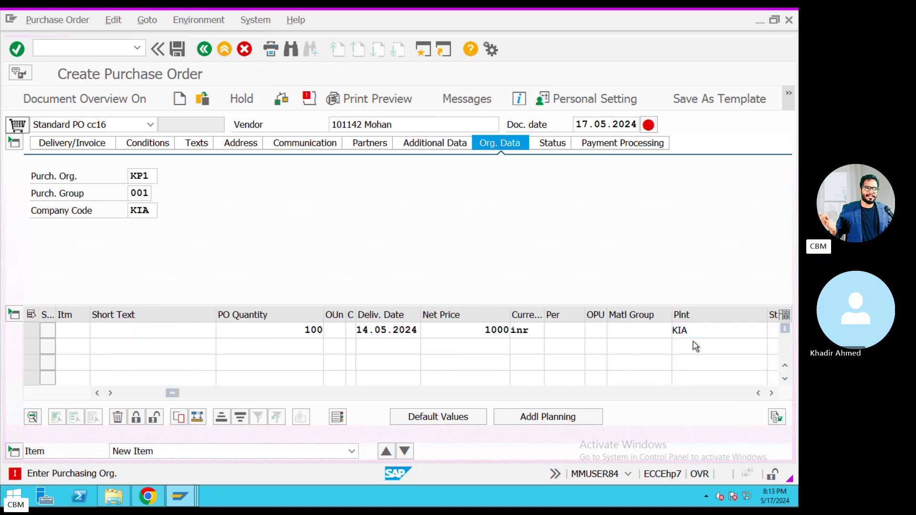
key("Return")
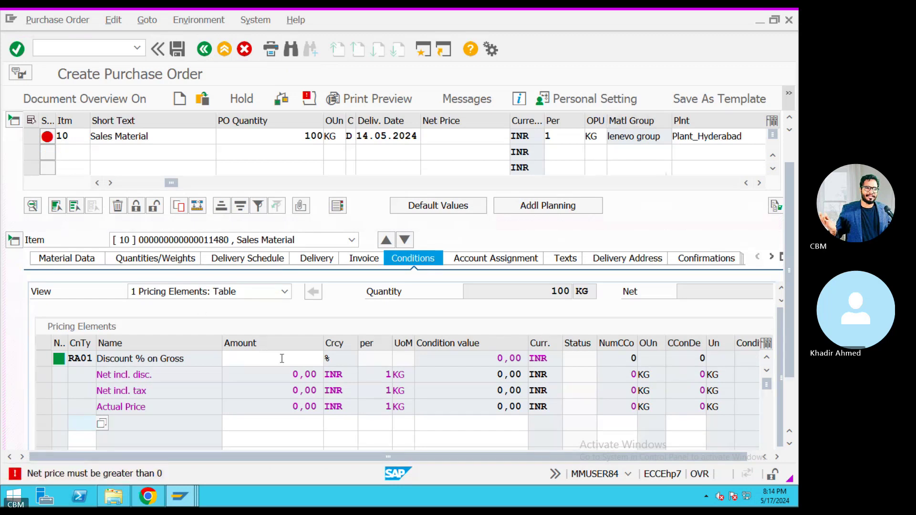
Enter PBXX as a new item condition and read its missing-condition-record error help.
left_click(282, 358)
left_click(86, 428)
type("PBXX")
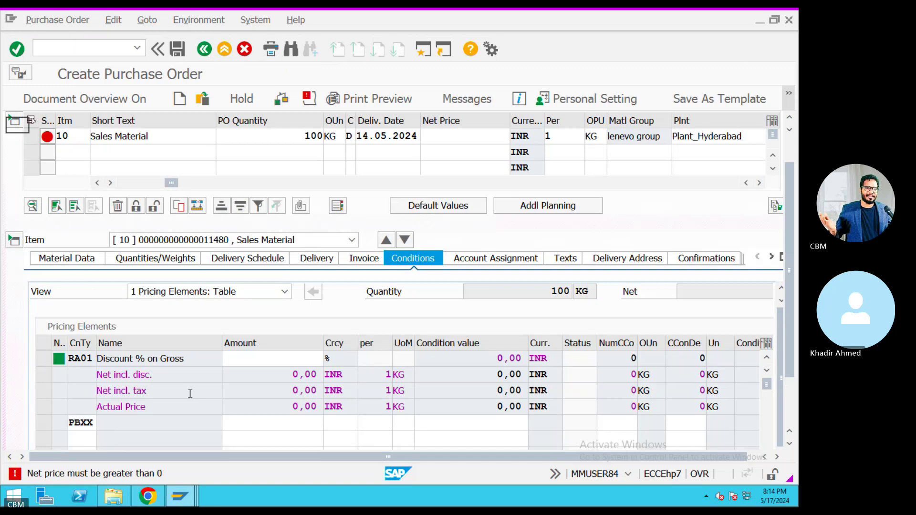
key("Return")
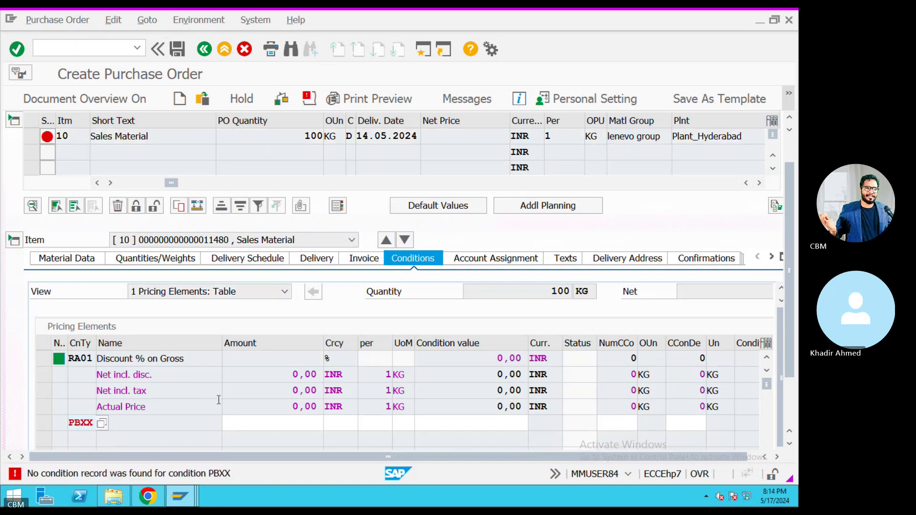
left_click(177, 475)
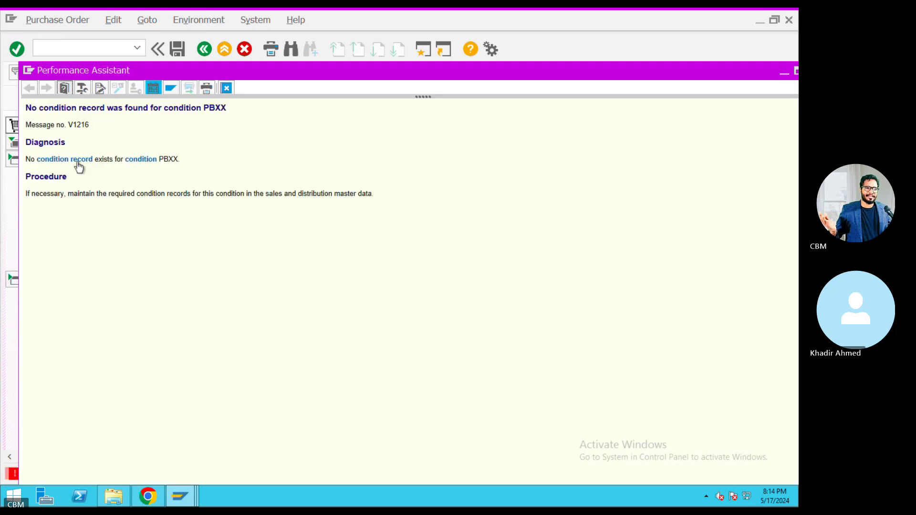
left_click(231, 89)
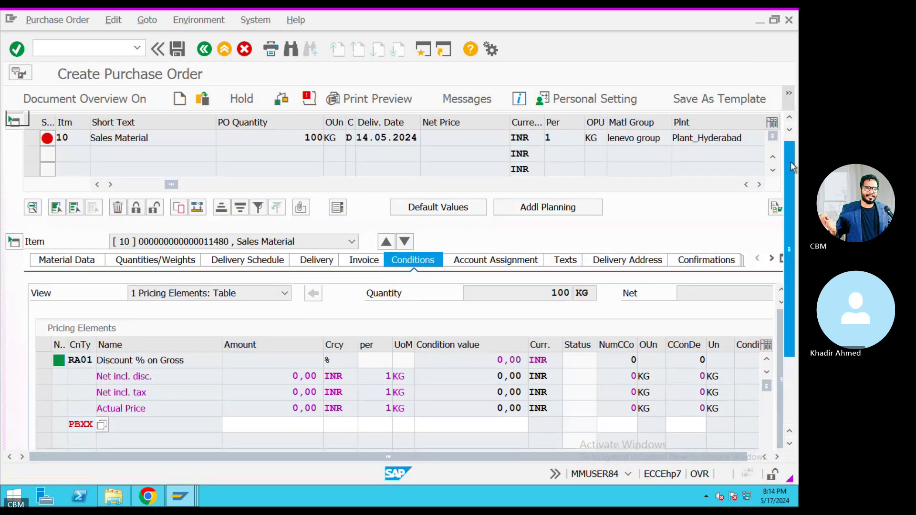
scroll(792, 168, "up", 2)
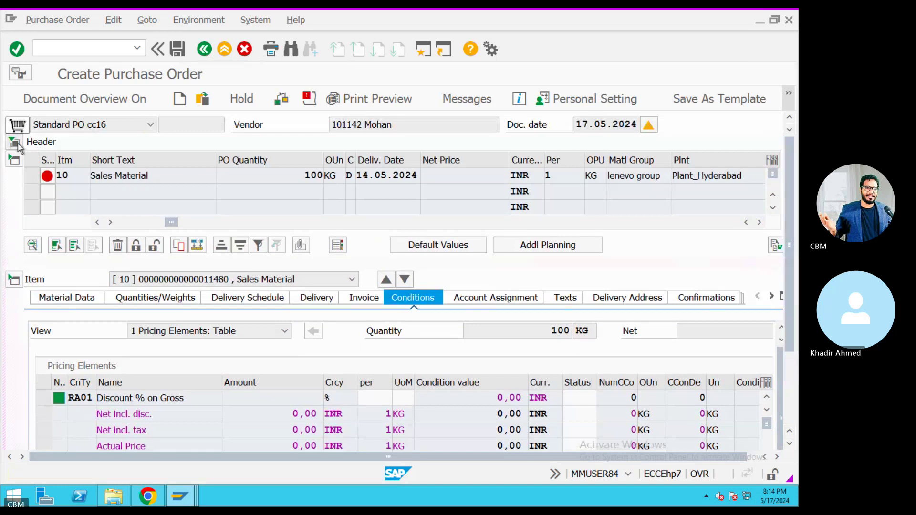
left_click(18, 146)
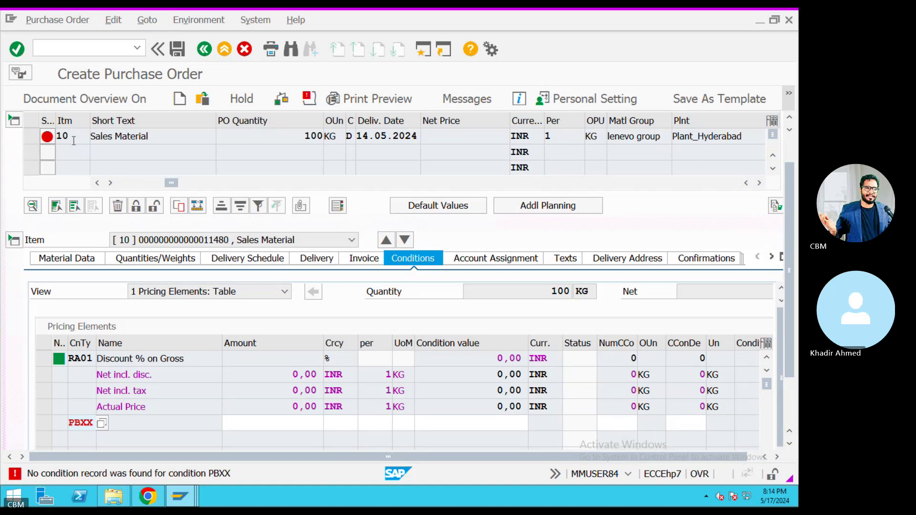
Replace PBXX with PB00 at amount 1000 and recheck, giving a 1.000,00 INR net price.
scroll(43, 144, "up", 2)
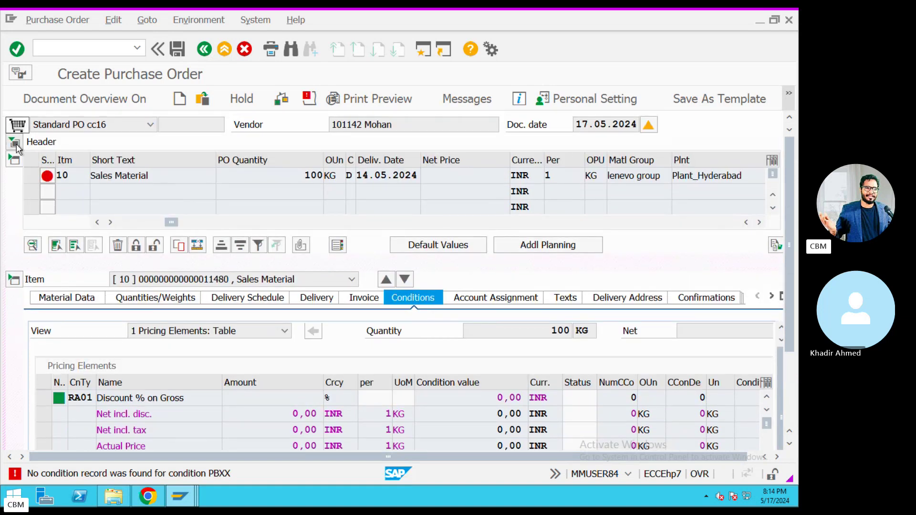
scroll(19, 148, "down", 2)
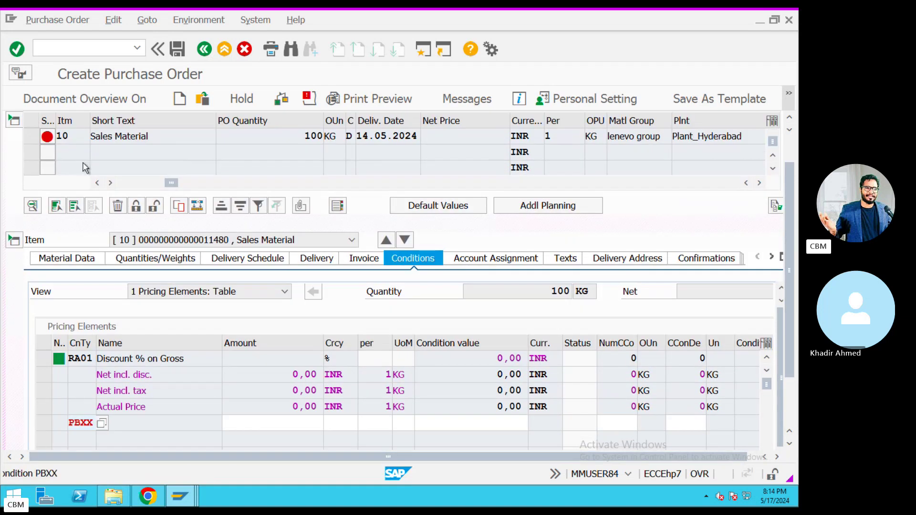
key("Return")
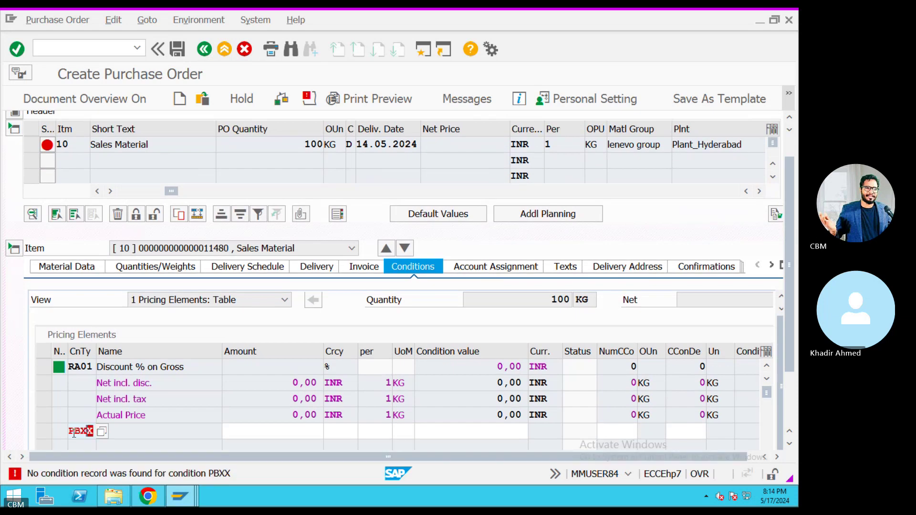
type("PB00")
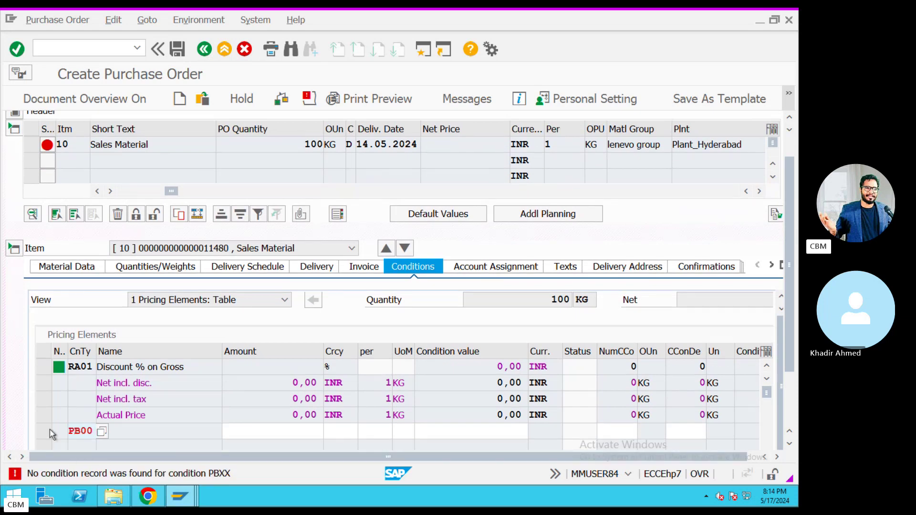
key("Return")
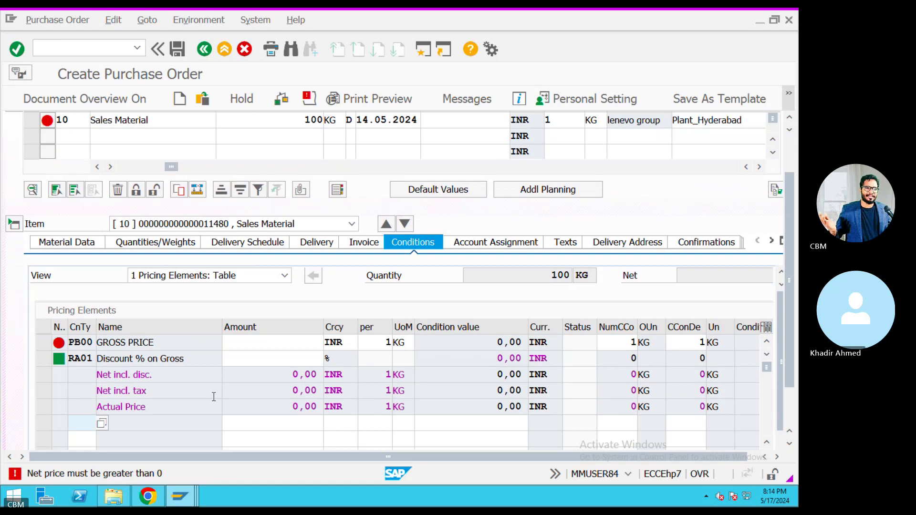
left_click(271, 347)
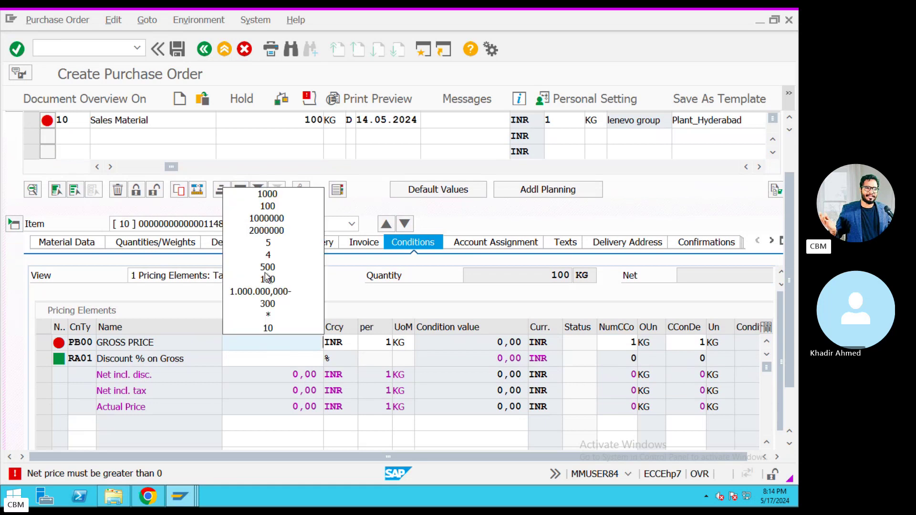
left_click(267, 193)
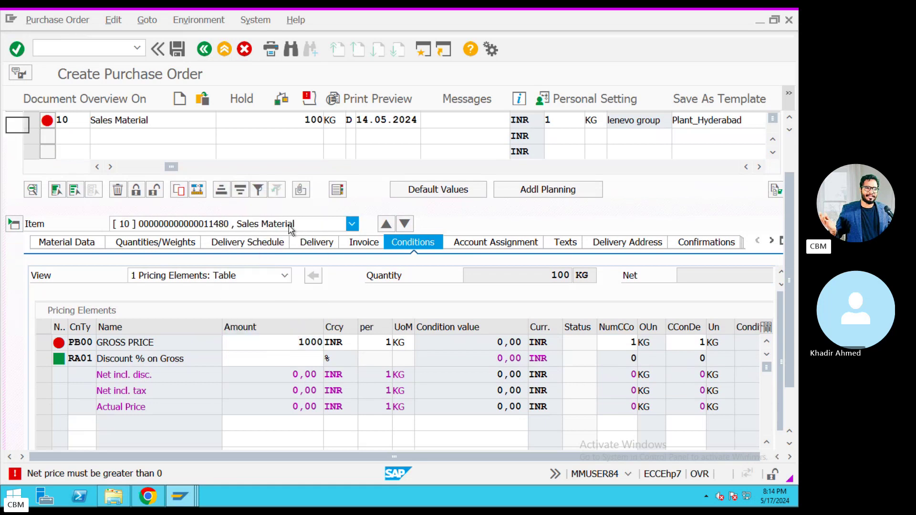
key("Return")
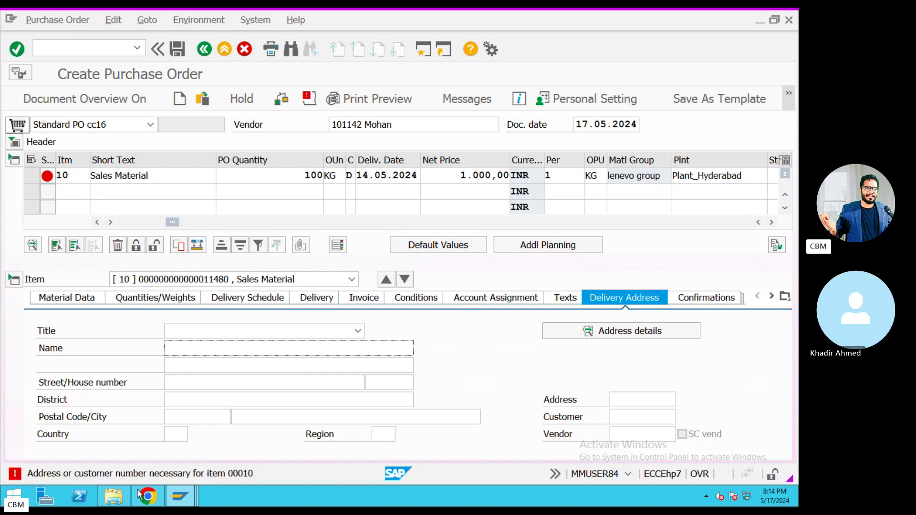
Enter requisition 10017931 on item 10's schedule line and check it, which reports it doesn't exist.
left_click(627, 422)
left_click(625, 434)
key("Return")
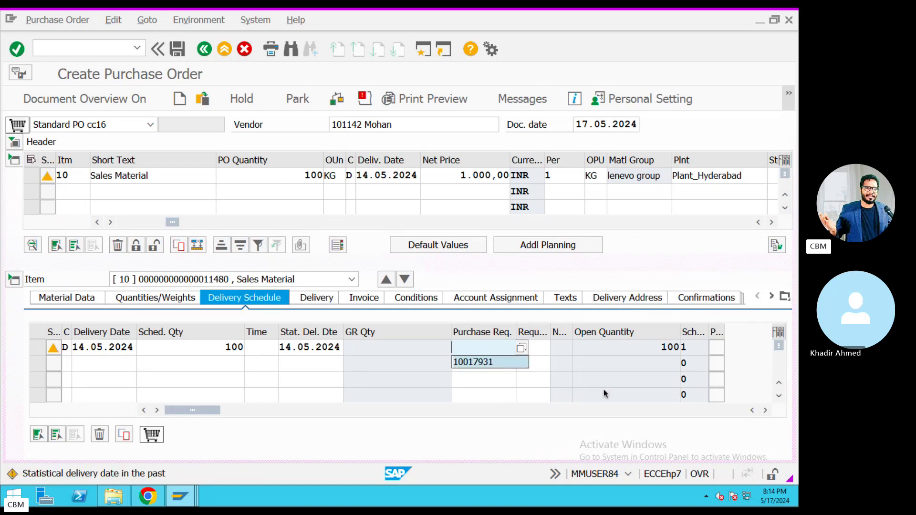
left_click(522, 475)
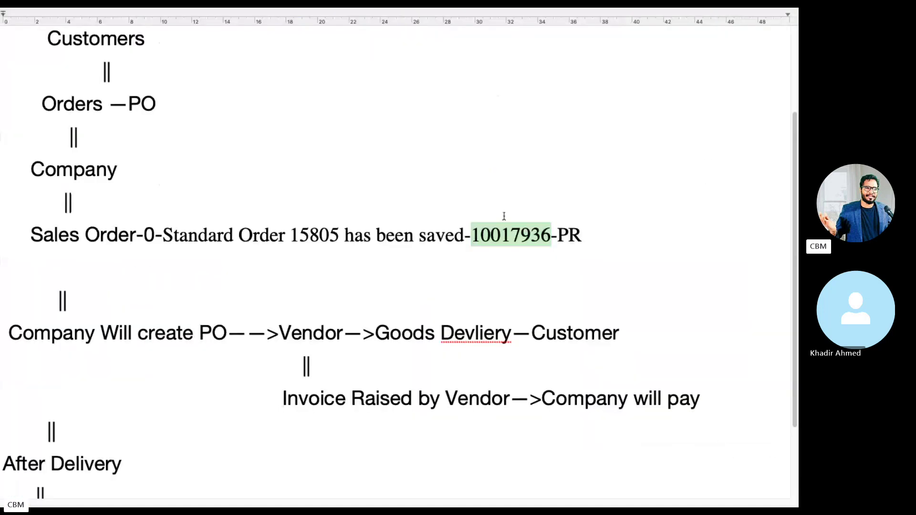
left_click_drag(552, 237, 476, 235)
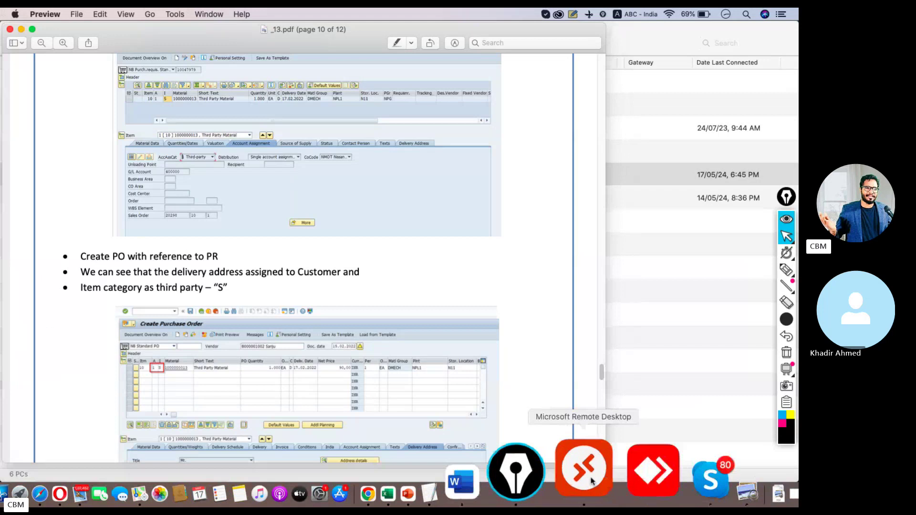
left_click(555, 474)
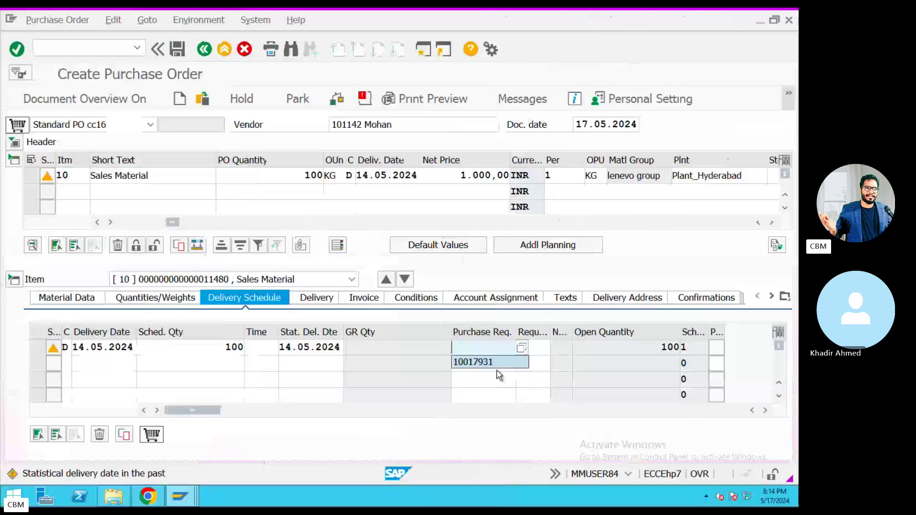
left_click(495, 360)
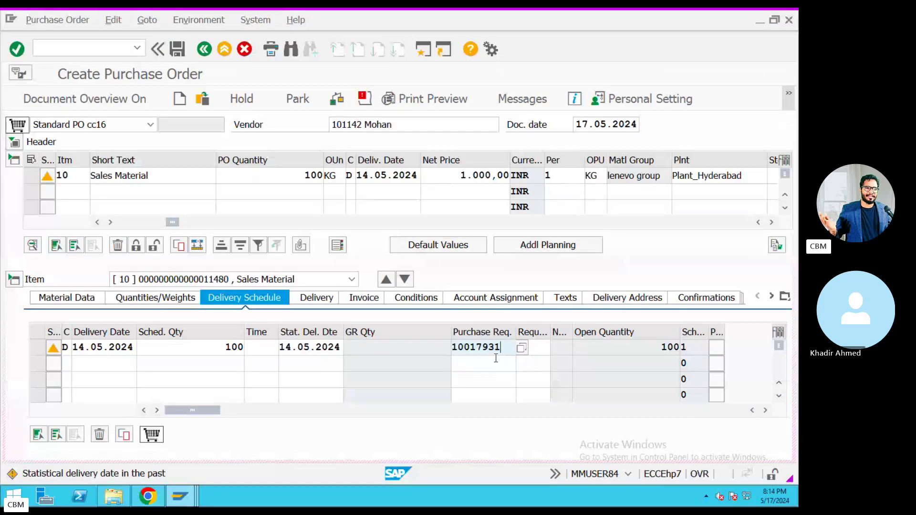
left_click(340, 101)
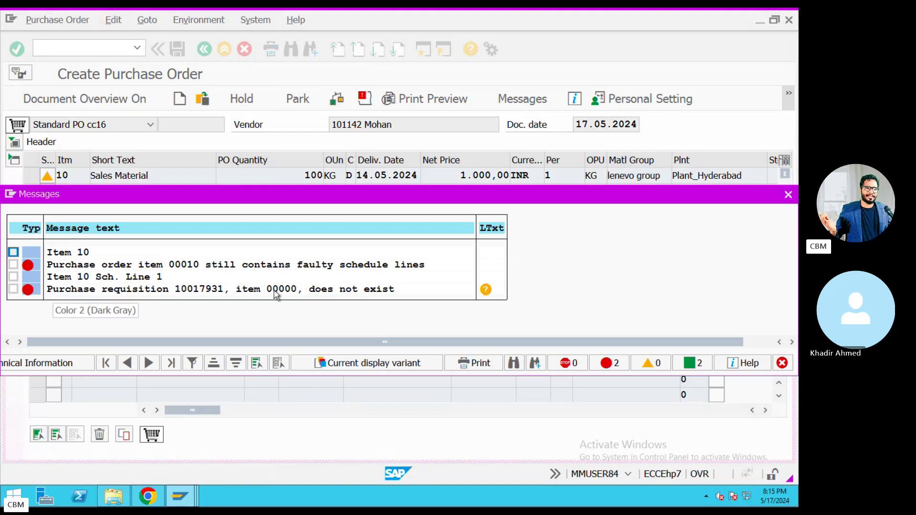
Close the messages and assign requisition 10017936, item 10, to PO item 10.
left_click(788, 195)
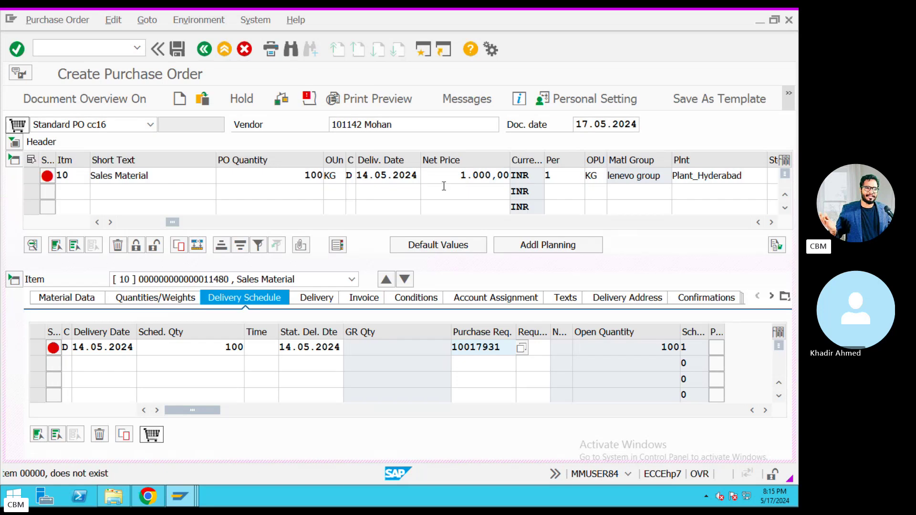
left_click(465, 176)
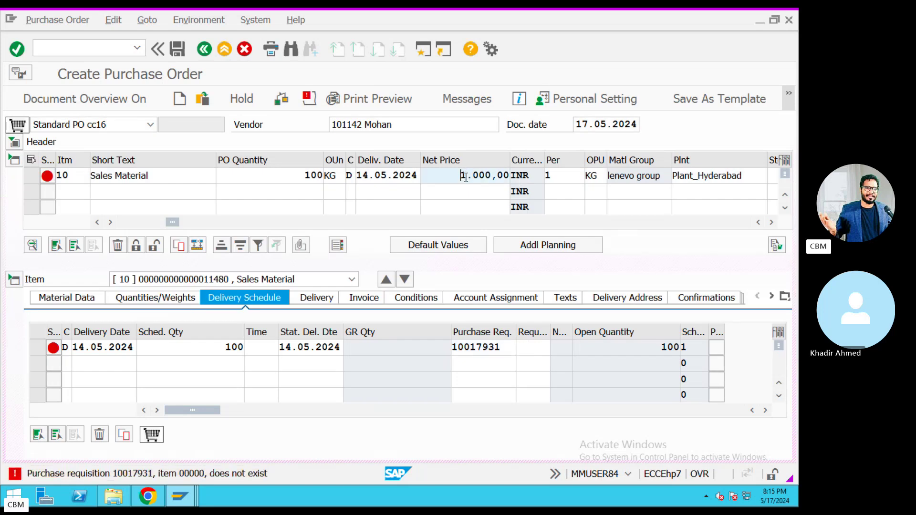
key("Tab")
key("Tab")
key("Tab")
key("Tab")
key("Tab")
key("Tab")
key("Tab")
key("Tab")
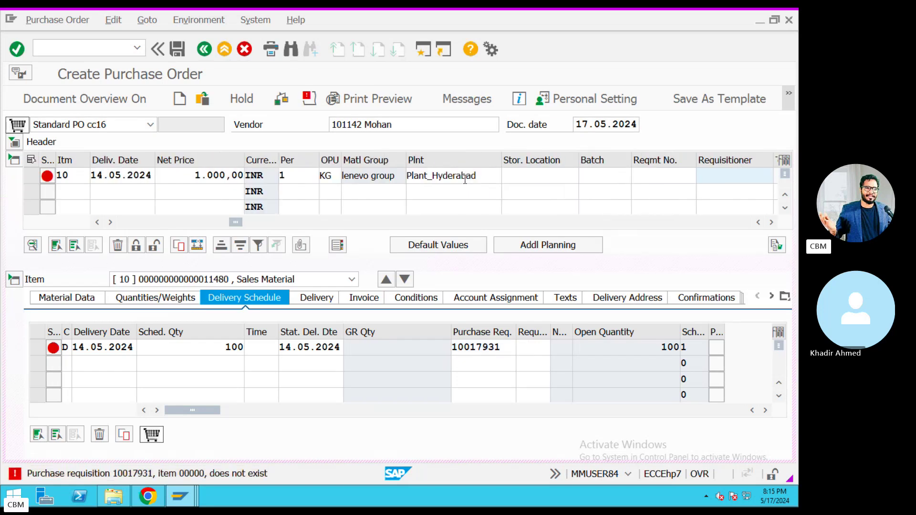
key("Tab")
key("Tab")
key("Tab")
key("Tab")
key("Tab")
key("Tab")
key("BackSpace")
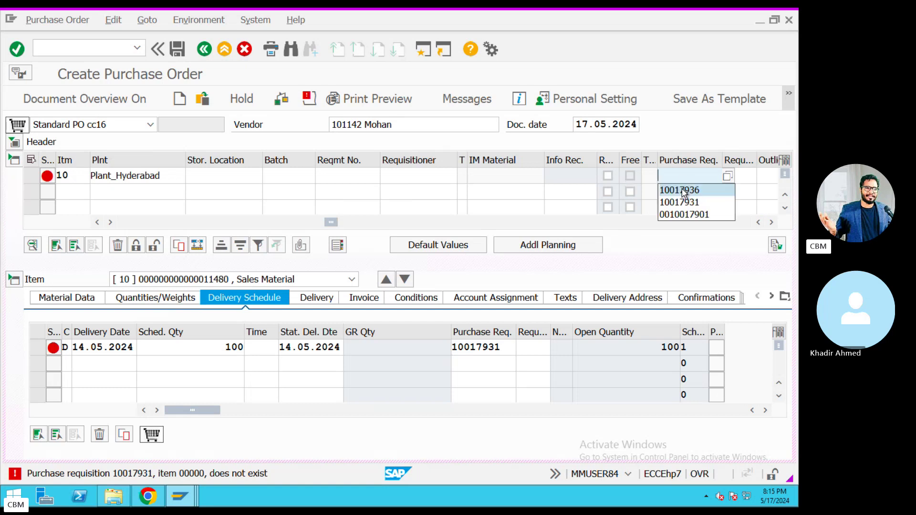
left_click(682, 187)
key("Return")
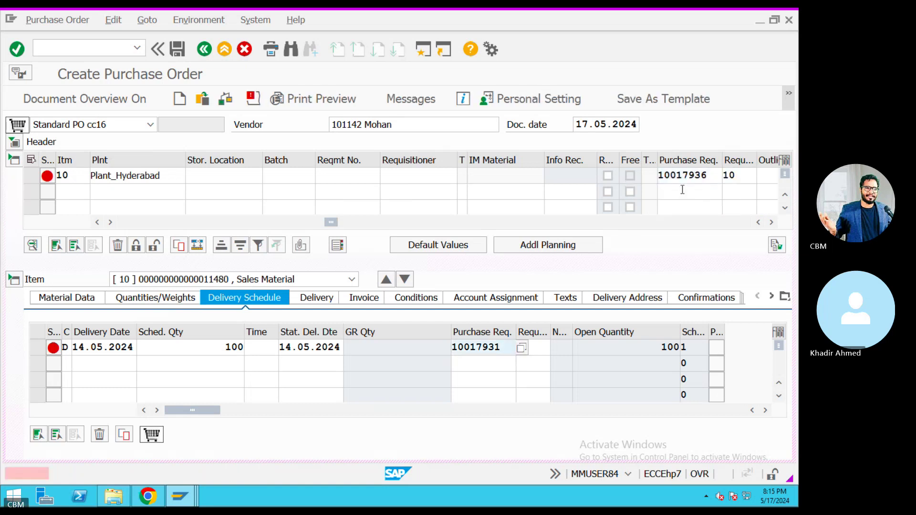
Copy requisition 10017936 from the item row into the schedule line's Purchase Req. field.
key("ctrl+Left")
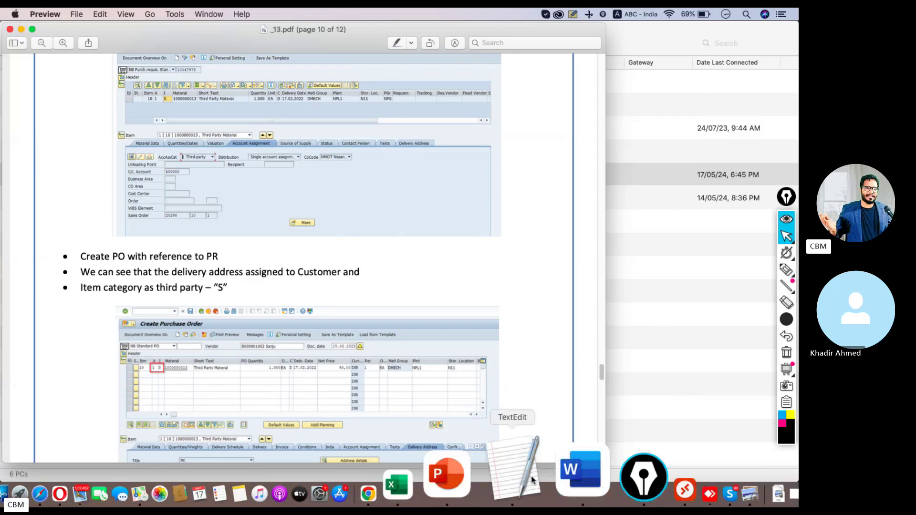
left_click(515, 492)
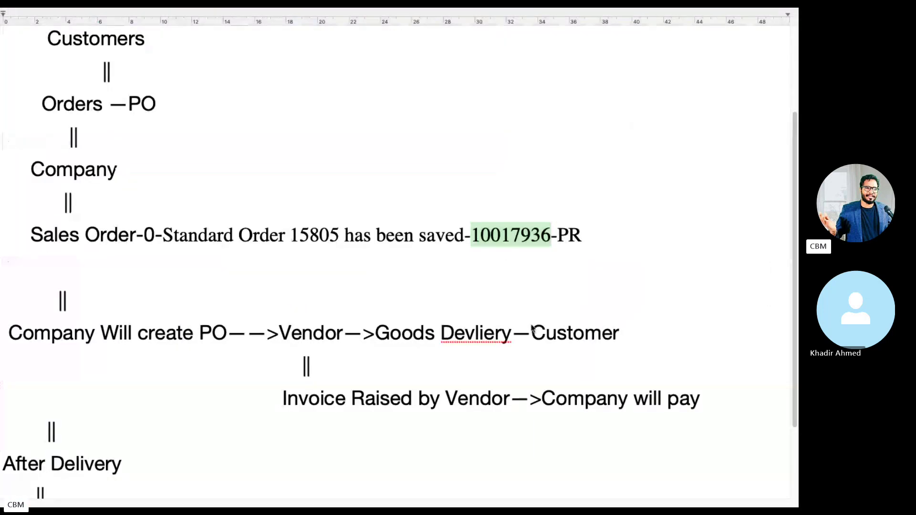
key("ctrl+Left")
left_click(585, 470)
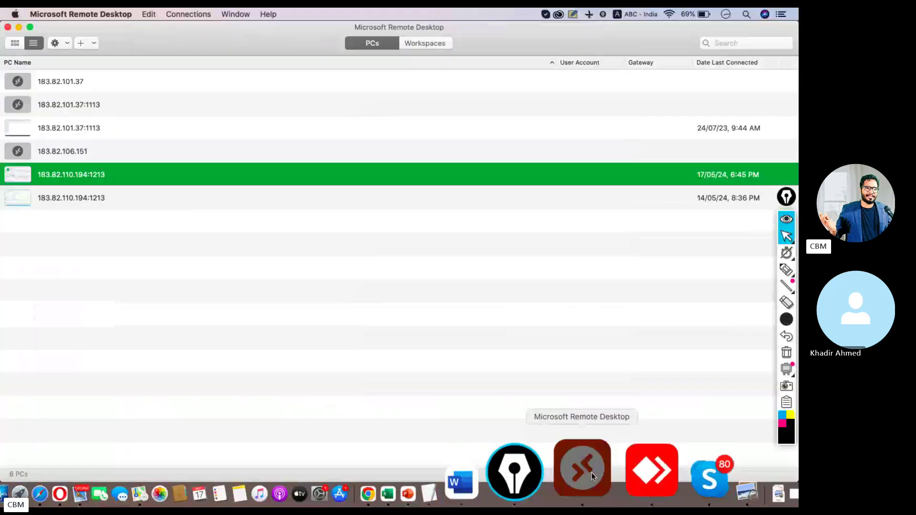
left_click(592, 473)
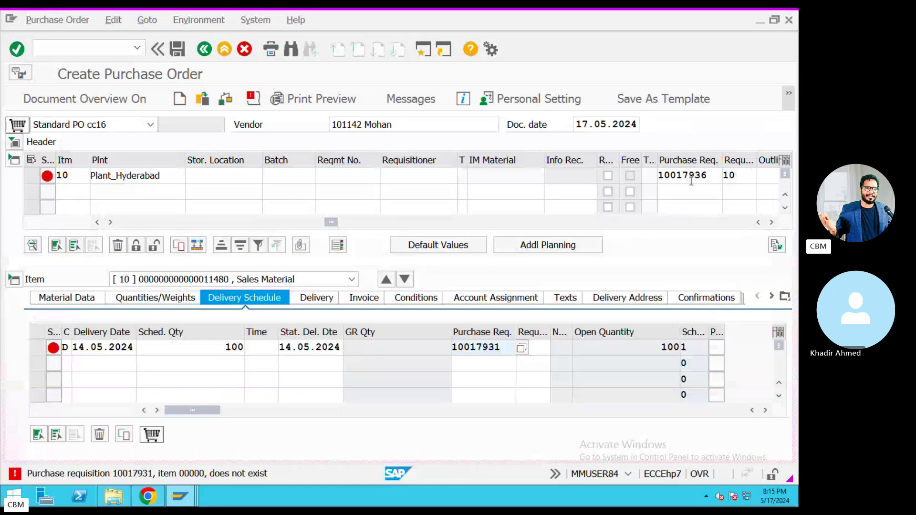
double_click(712, 175)
key("ctrl+c")
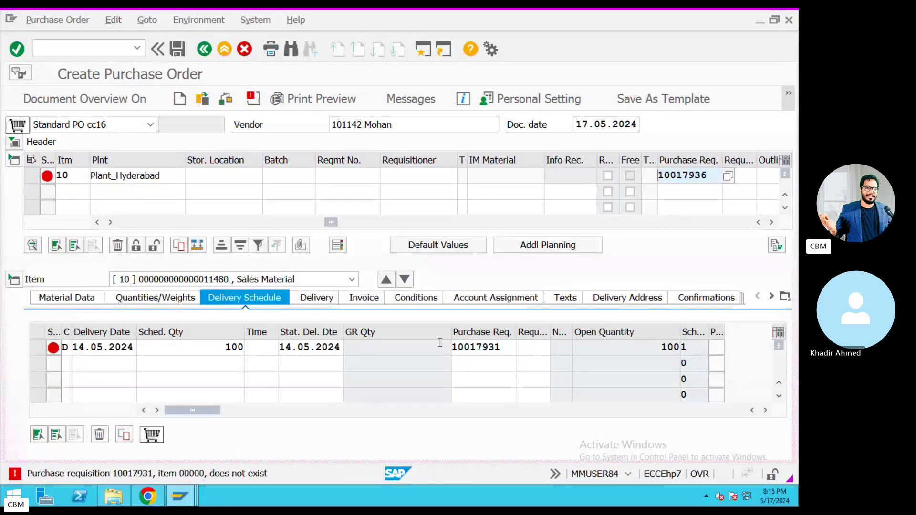
left_click_drag(503, 348, 438, 343)
key("ctrl+v")
key("Return")
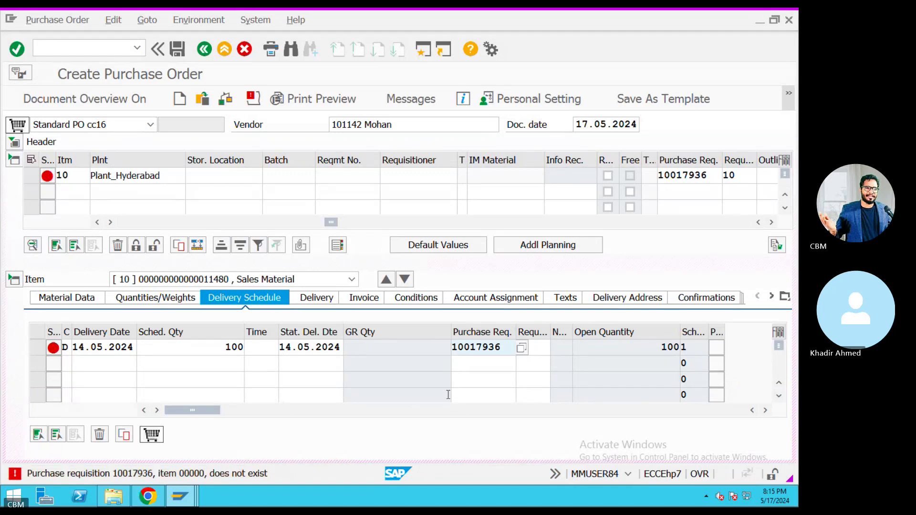
Clear the schedule line's requisition reference and validate the purchase order.
left_click_drag(503, 349, 473, 352)
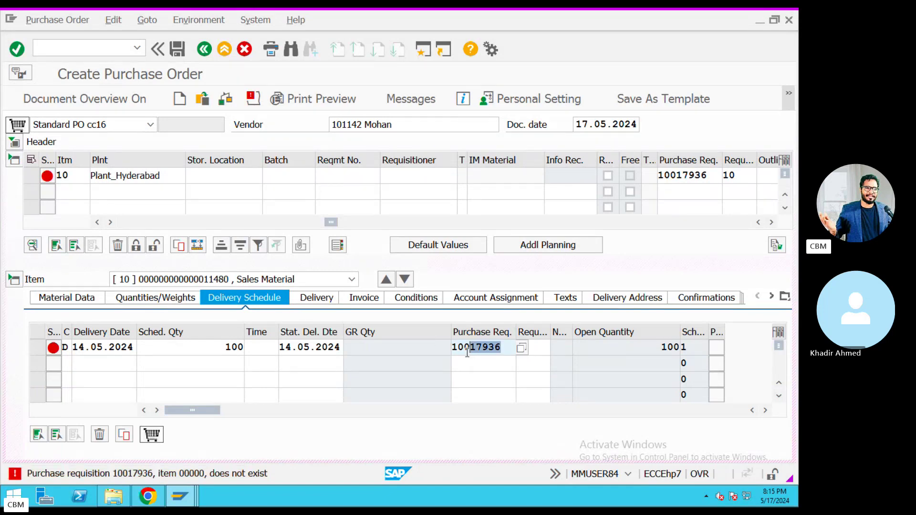
key("BackSpace")
key("Return")
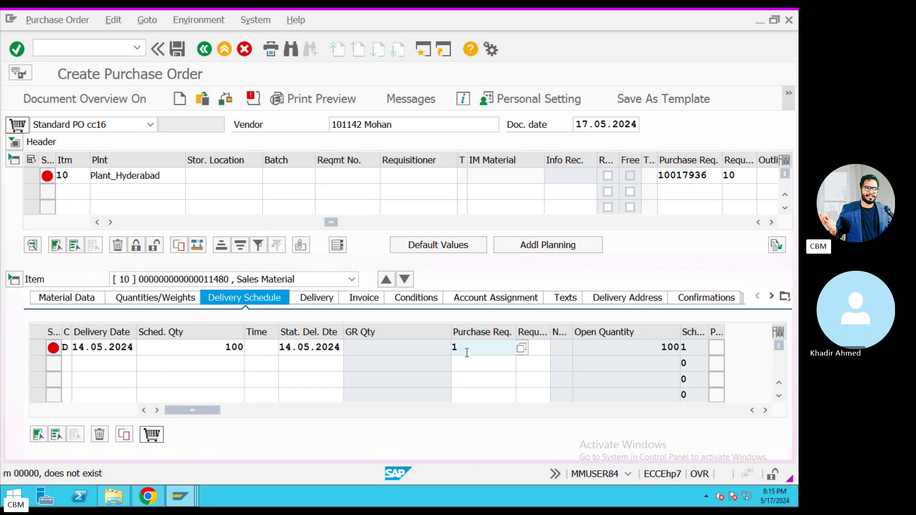
key("BackSpace")
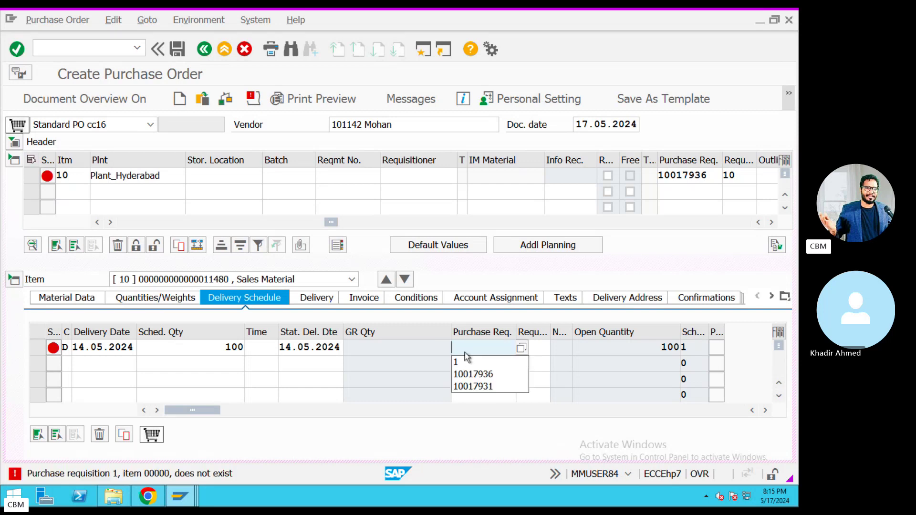
key("Return")
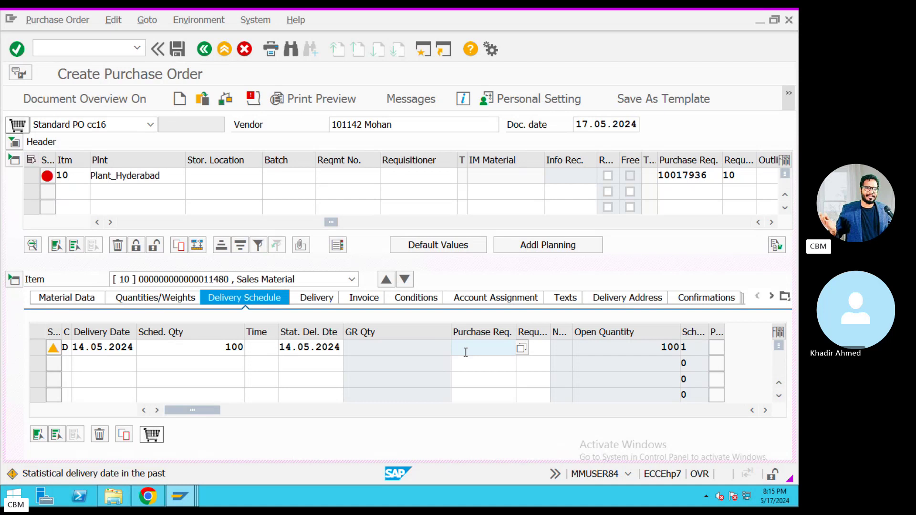
key("Return")
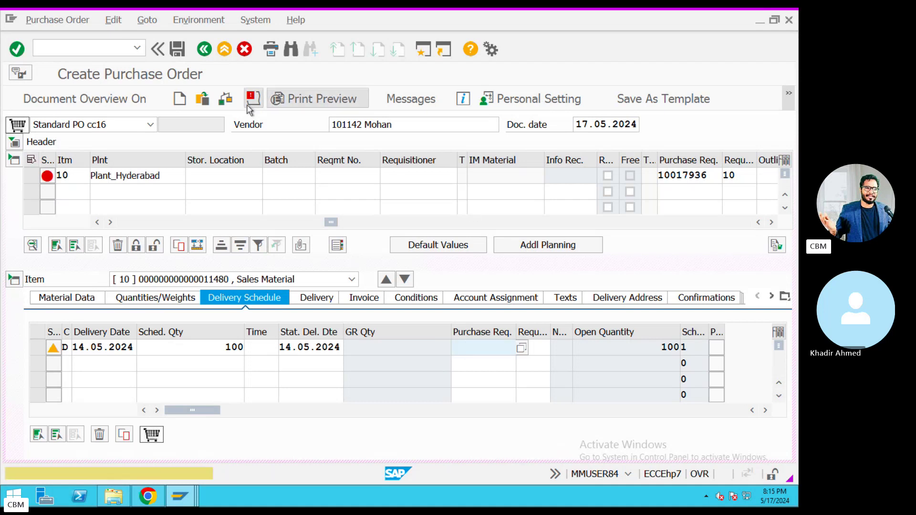
Check the Standard PO cc16, dismiss the warnings, and save it anyway.
left_click(252, 100)
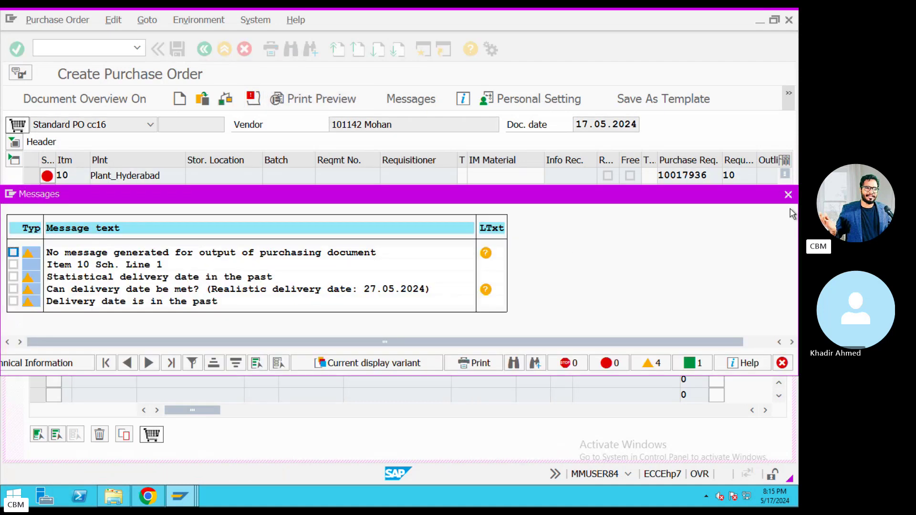
left_click(789, 195)
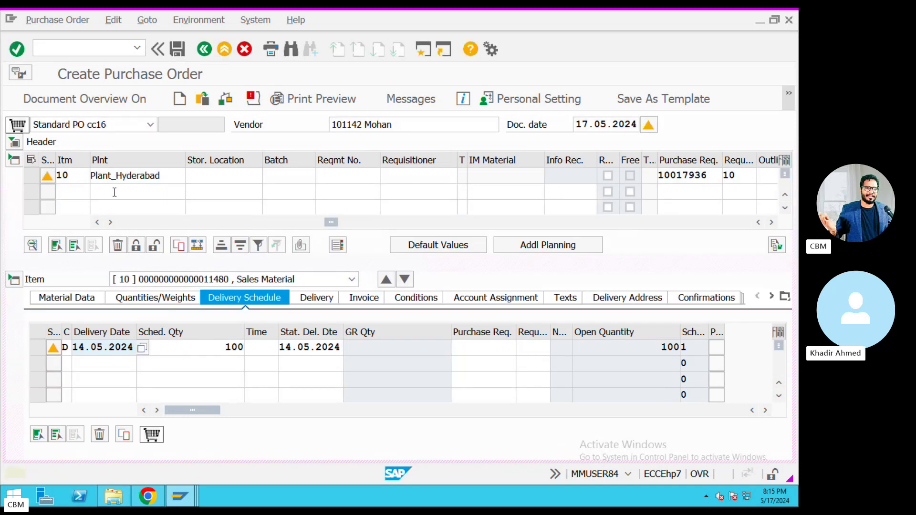
left_click(14, 142)
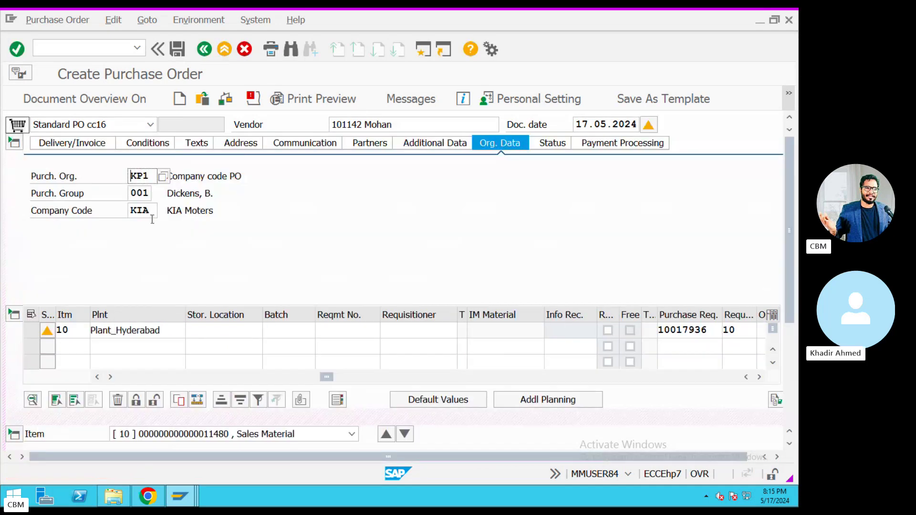
left_click(178, 49)
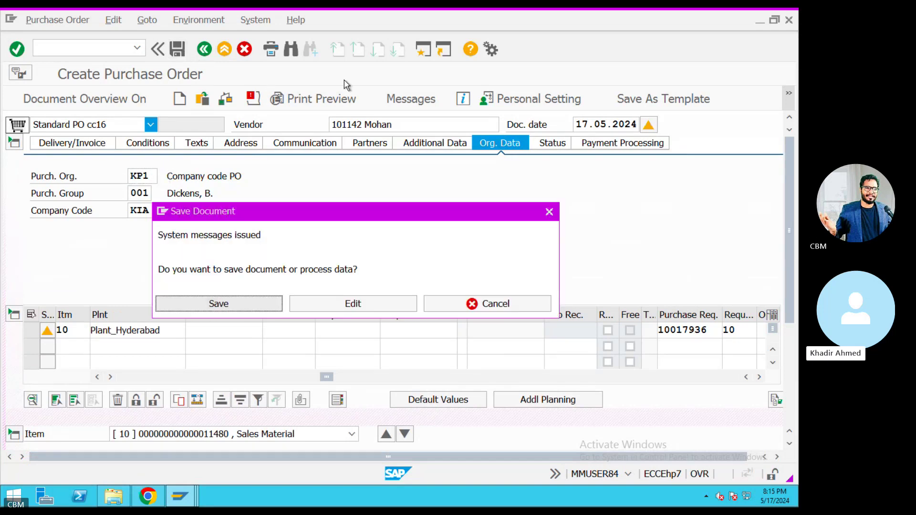
left_click(224, 307)
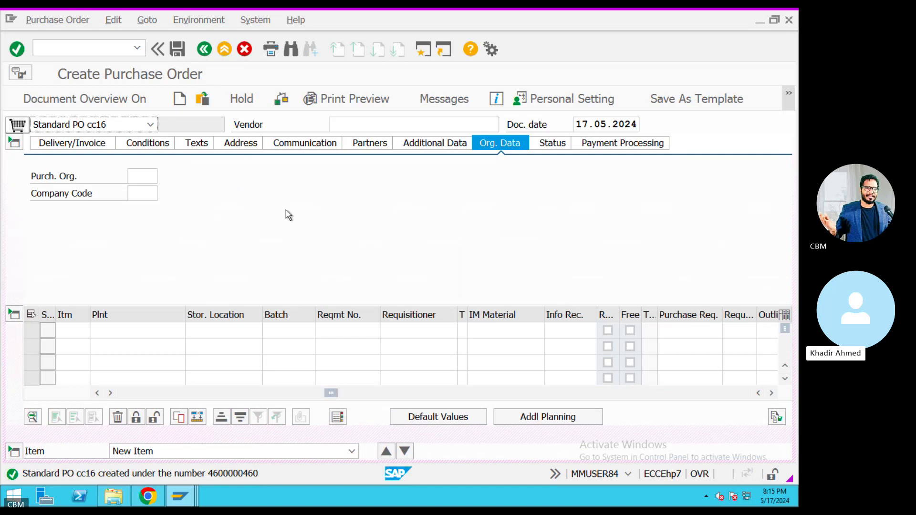
key("ctrl+Left")
Open the purchasing condition types maintenance with transaction M/08.
key("super+Tab")
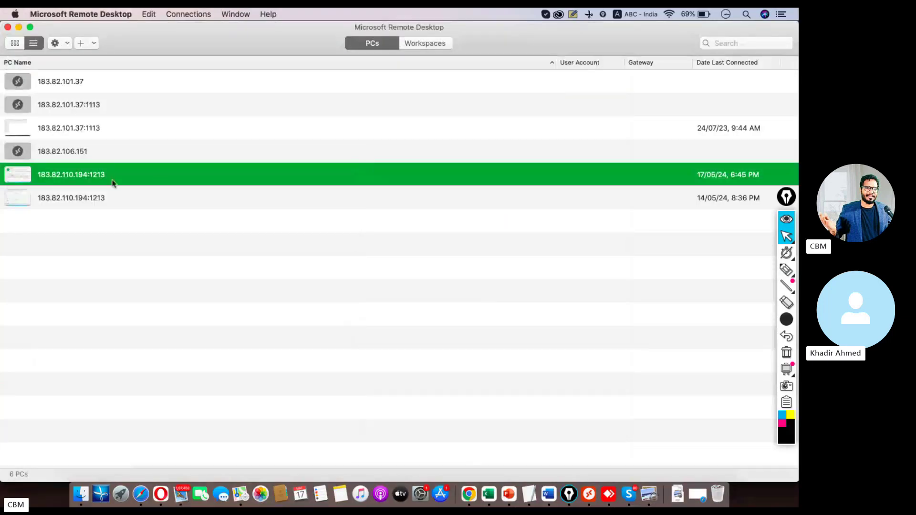
key("ctrl+Right")
key("super+Tab")
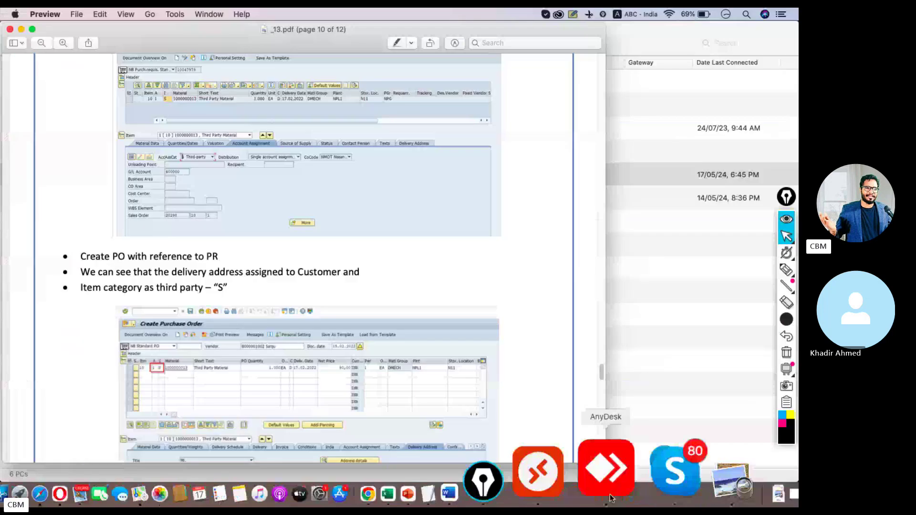
left_click(649, 474)
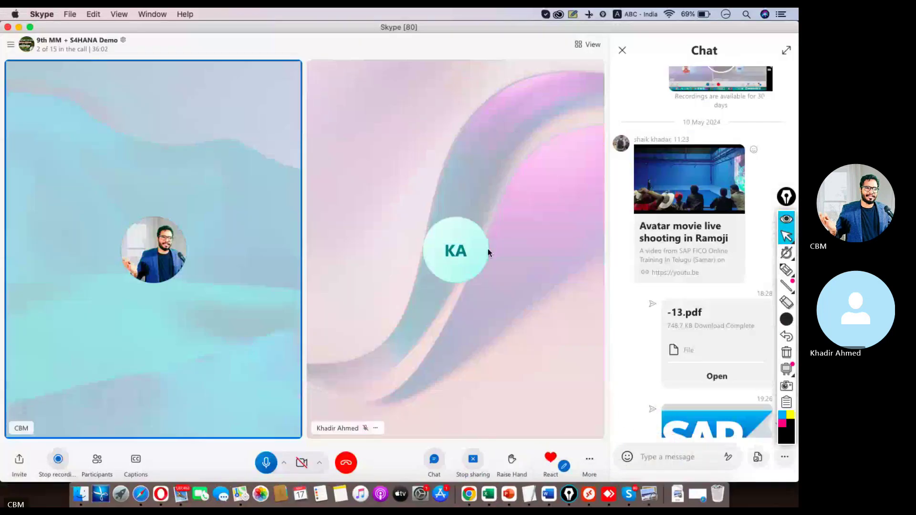
key("super+Tab")
left_click(591, 494)
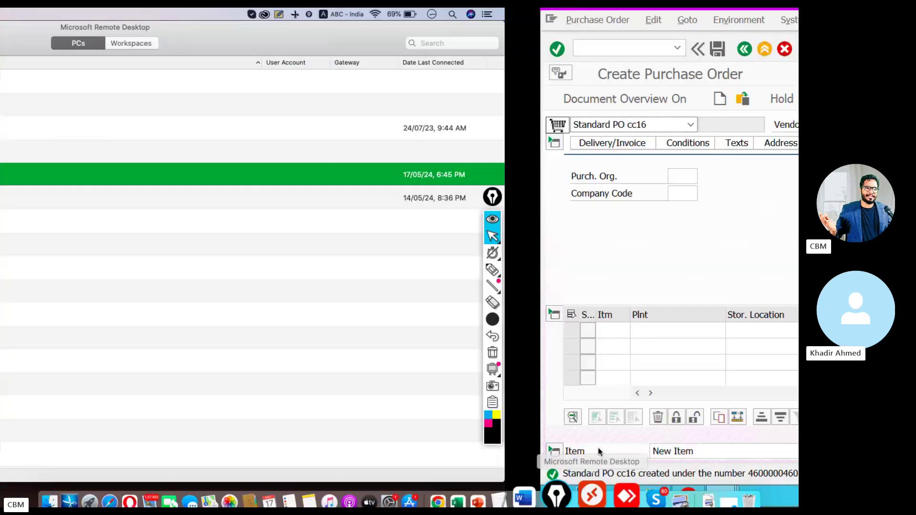
left_click(429, 53)
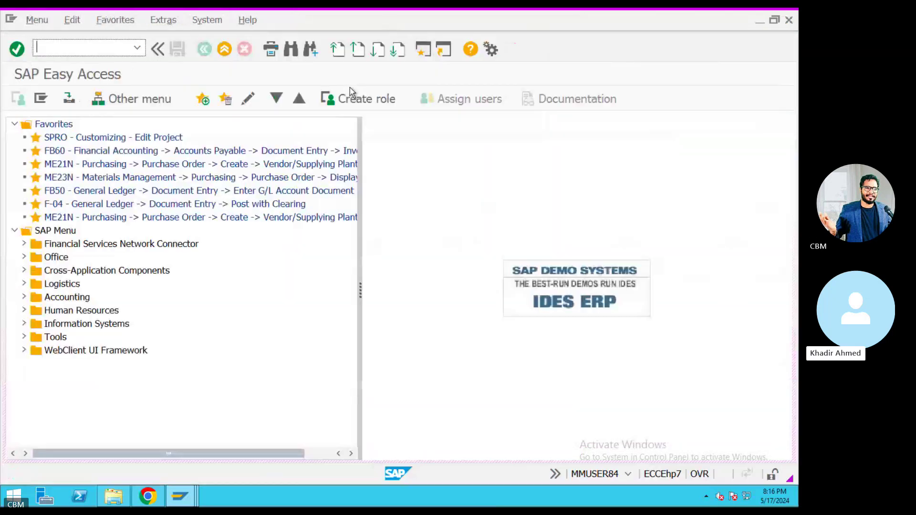
type("M/0")
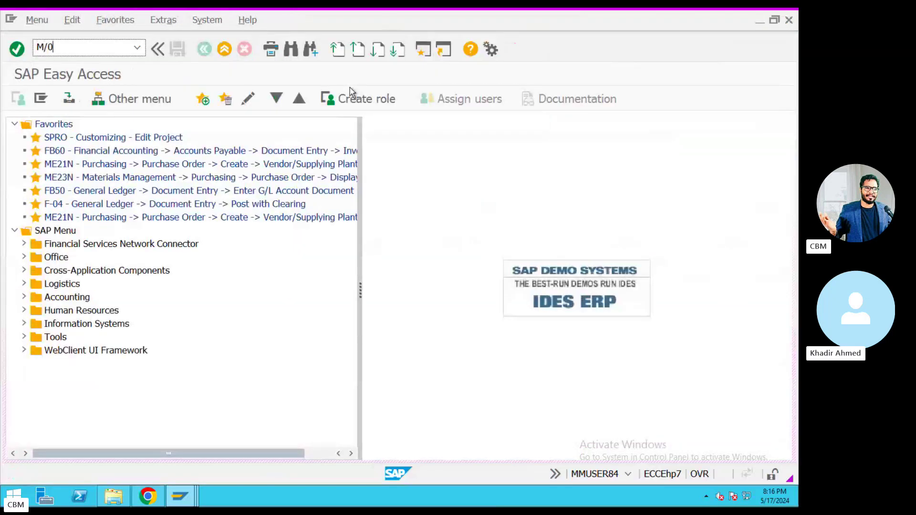
type("8")
key("Return")
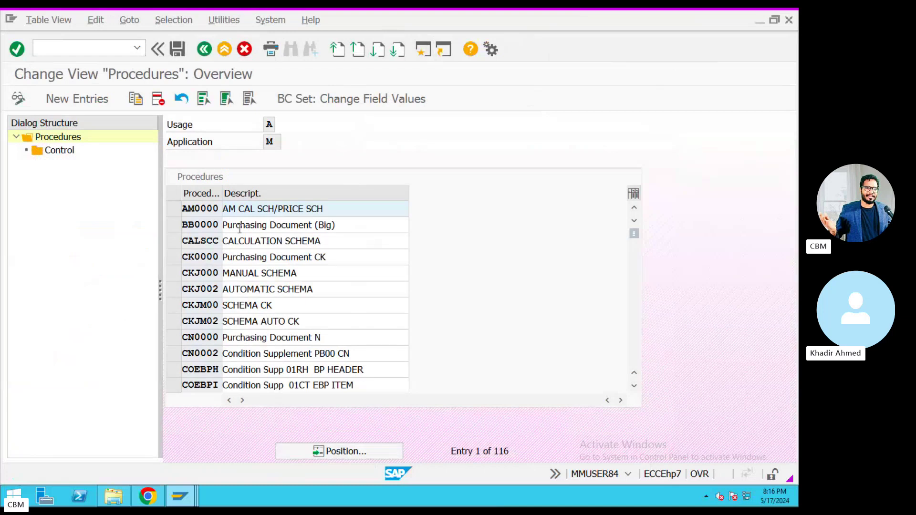
left_click(204, 49)
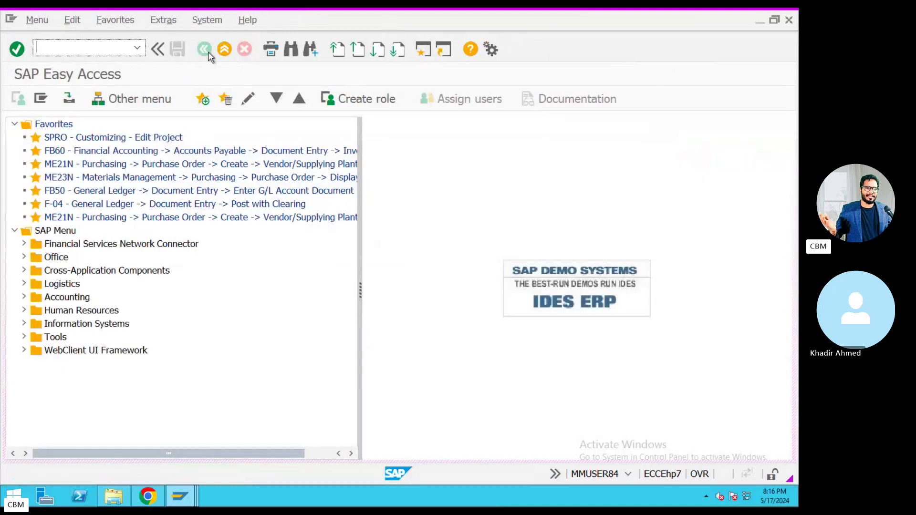
type("M/08")
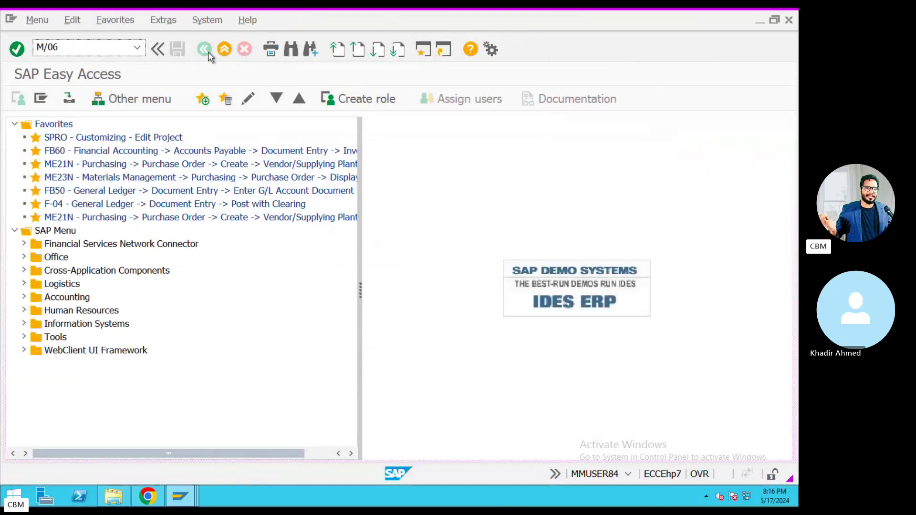
key("Return")
Inspect condition type PBXX: access sequence 0002 and pricing procedure RM0000.
left_click(141, 406)
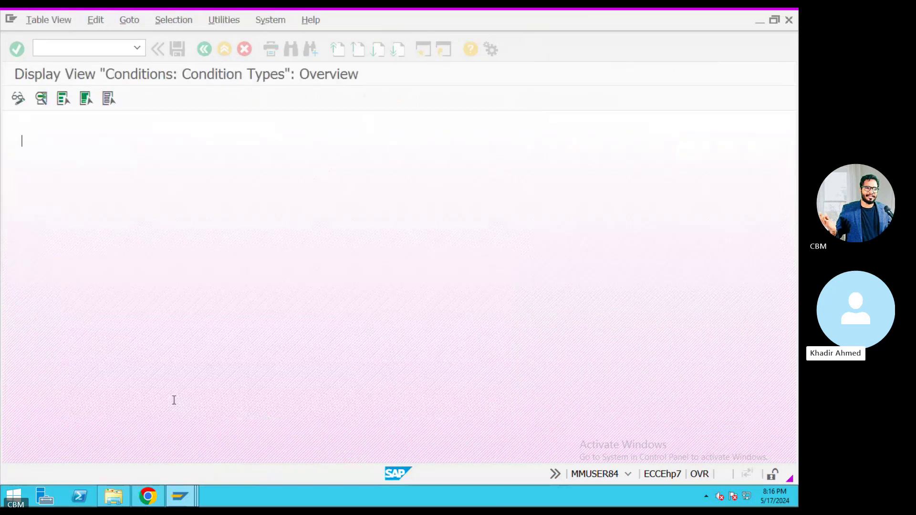
left_click(180, 452)
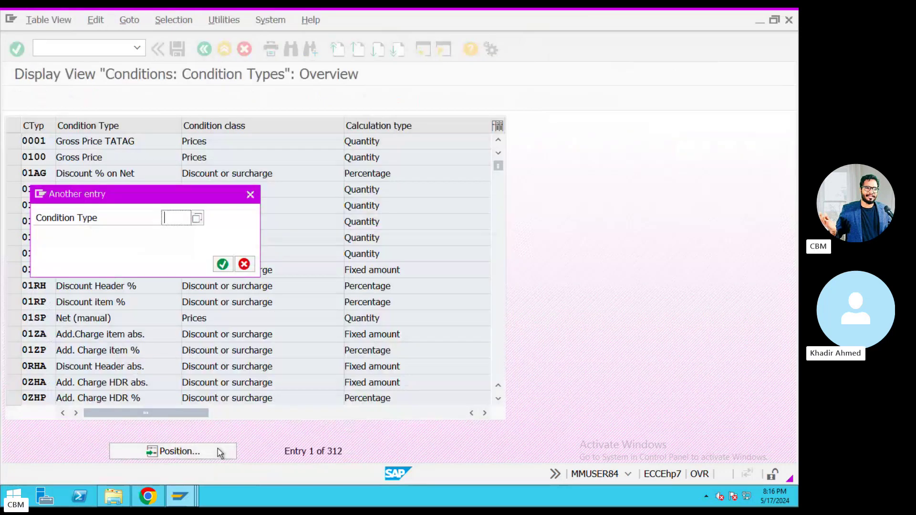
type("PBXX")
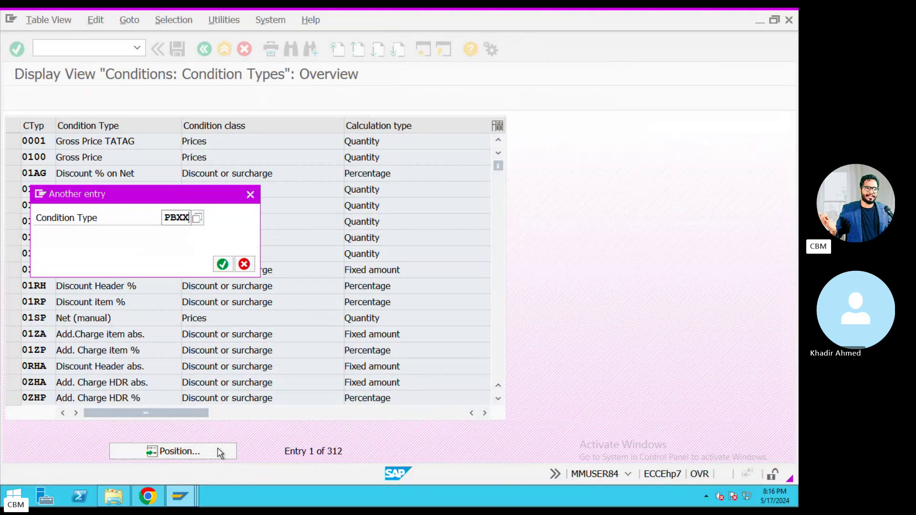
key("Return")
left_click_drag(137, 143, 55, 141)
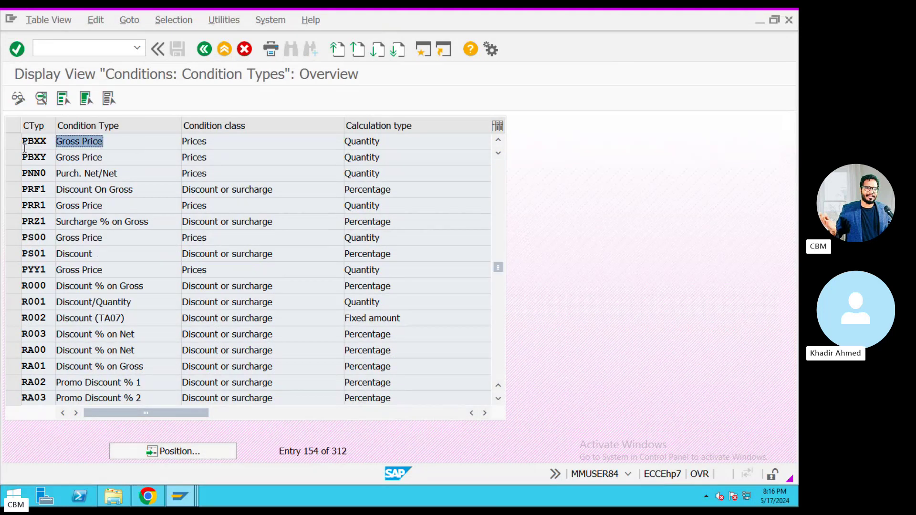
double_click(191, 142)
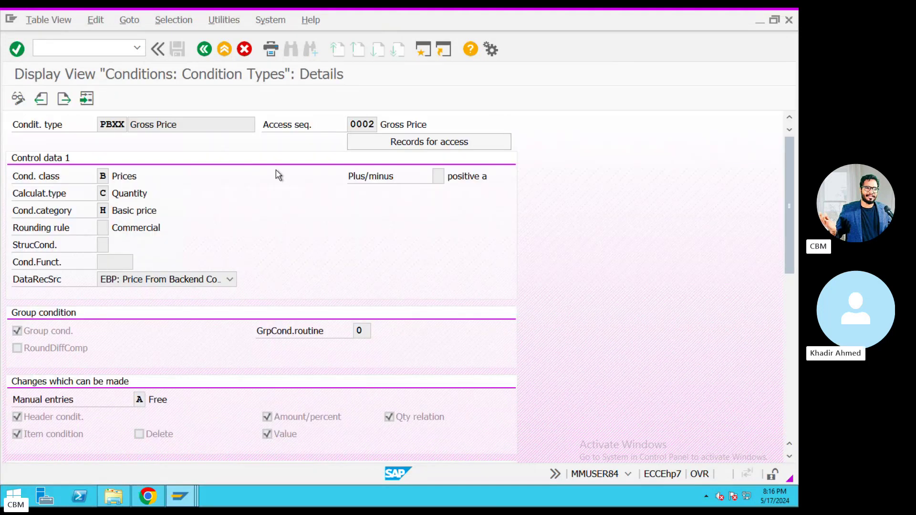
double_click(365, 124)
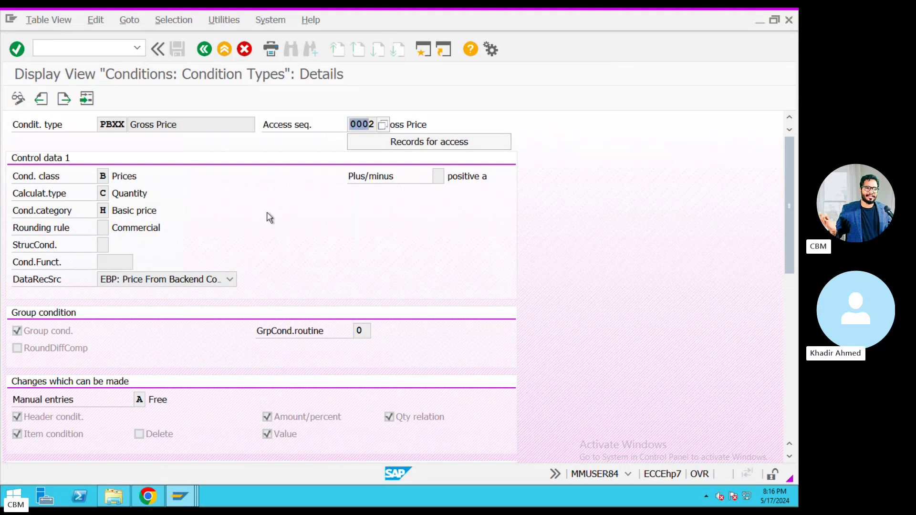
left_click_drag(793, 195, 783, 318)
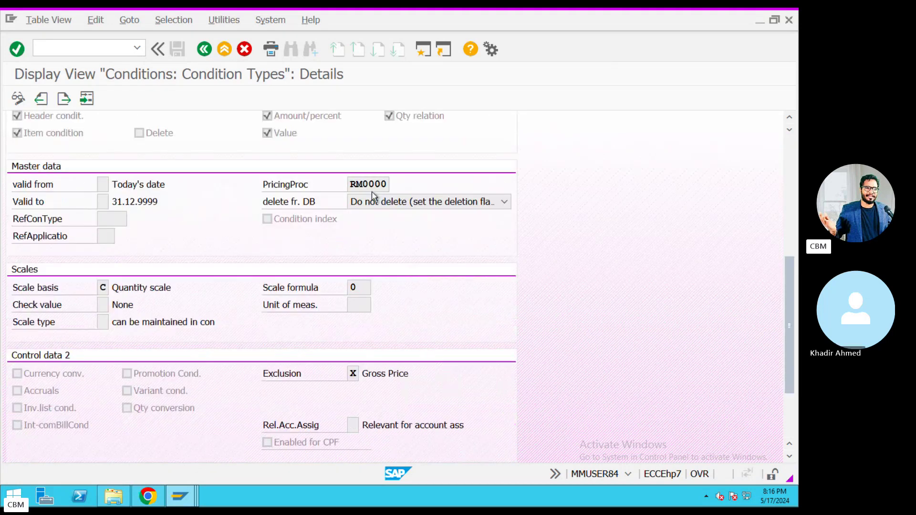
left_click_drag(386, 185, 336, 187)
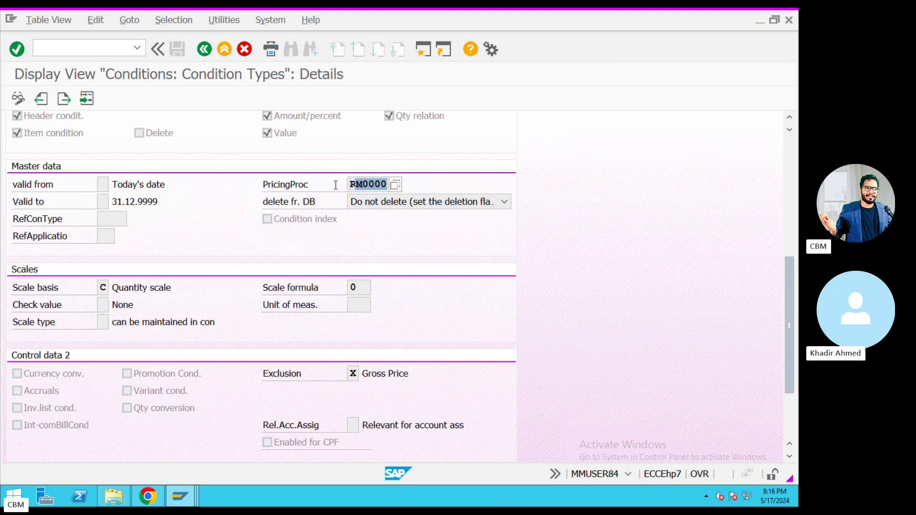
left_click(209, 52)
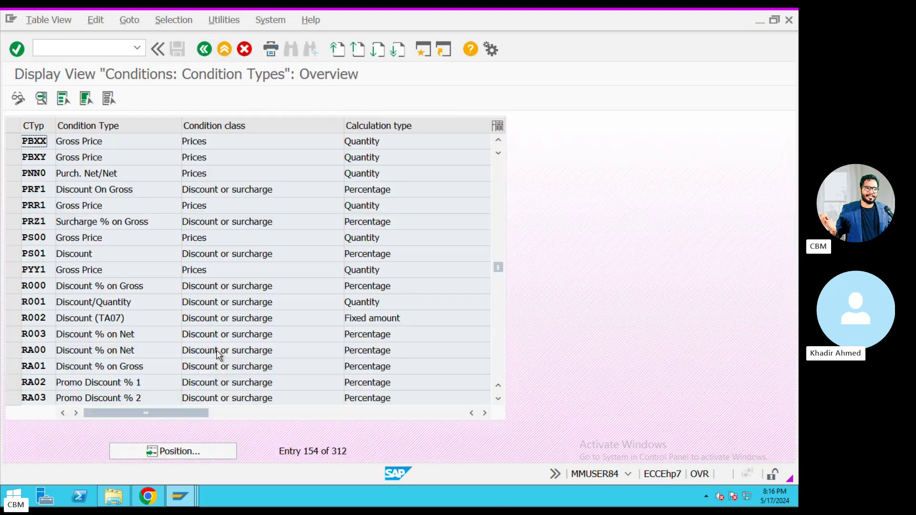
Inspect condition type PB00: access sequence TMLP and pricing procedure ZRM001.
left_click(210, 451)
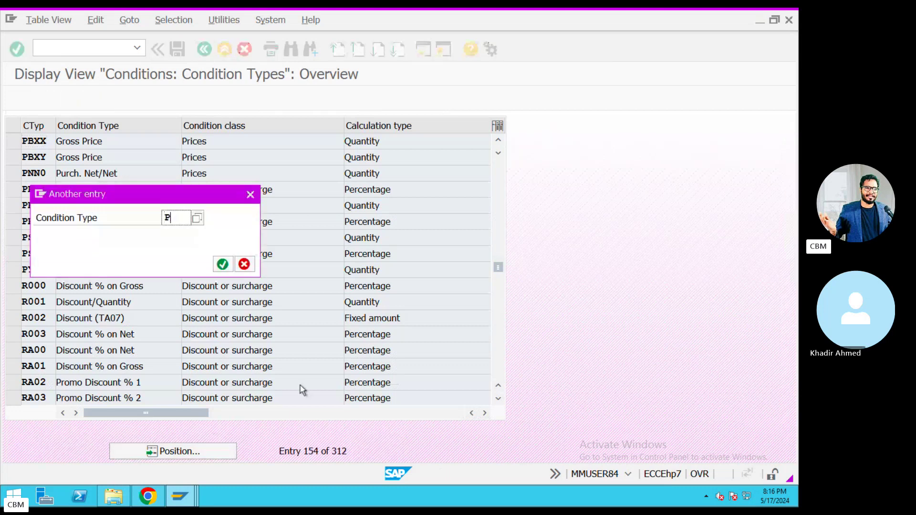
key("Return")
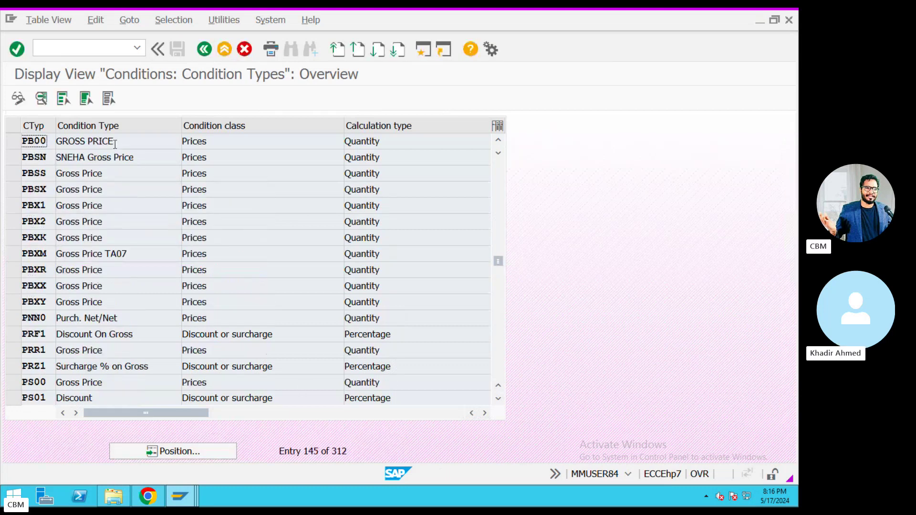
double_click(117, 145)
left_click_drag(374, 120, 351, 123)
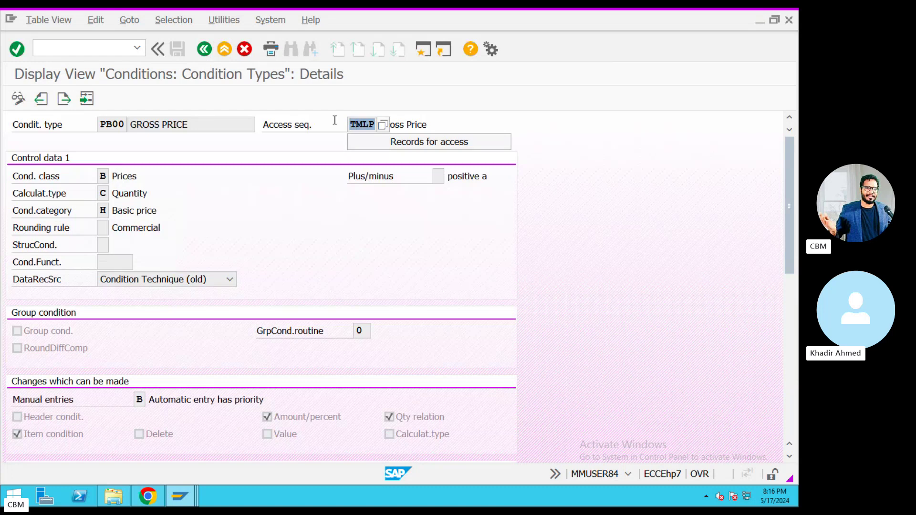
scroll(507, 272, "down", 3)
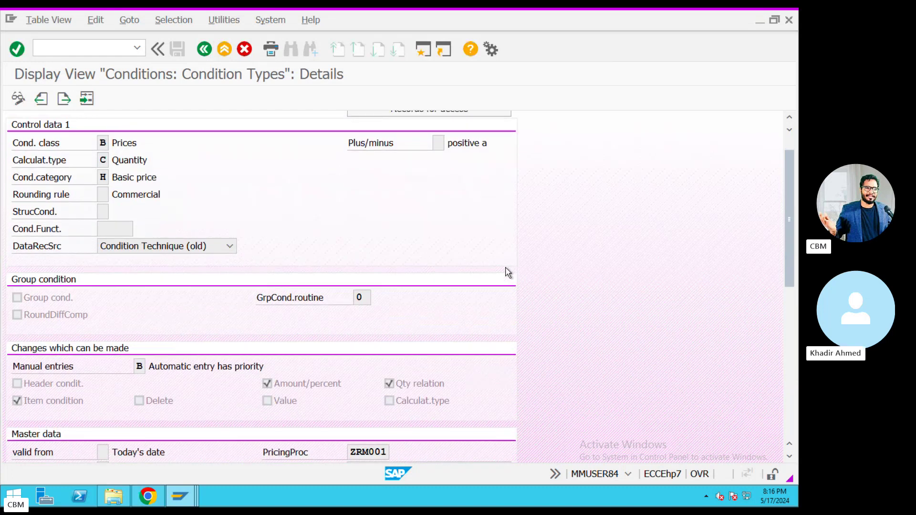
left_click_drag(382, 376, 348, 375)
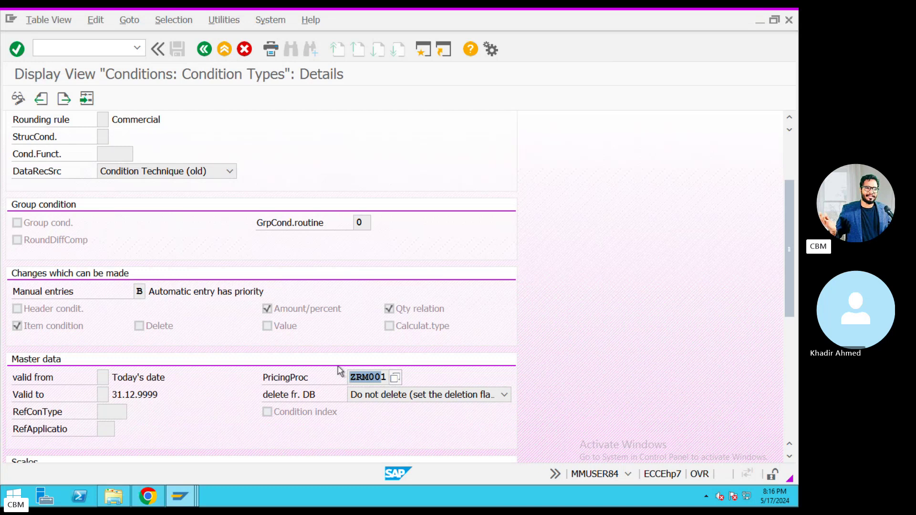
left_click(228, 49)
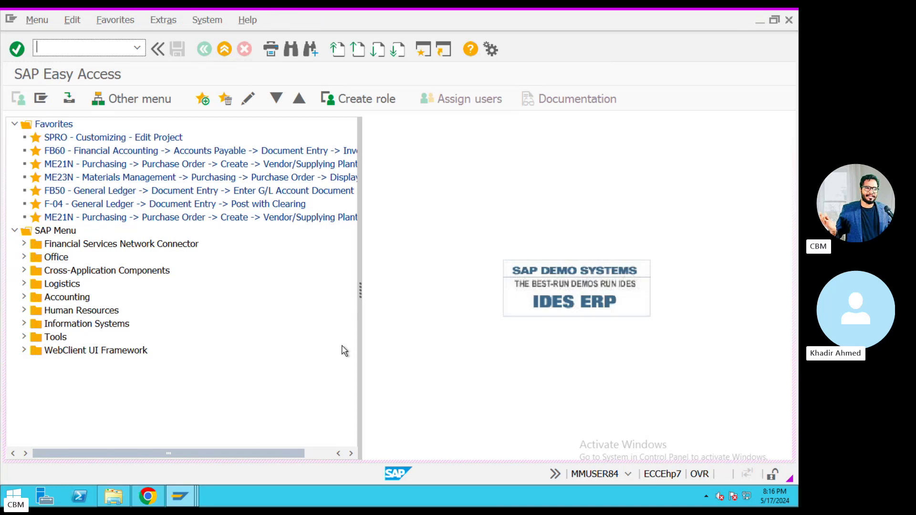
type("ME23N")
key("Return")
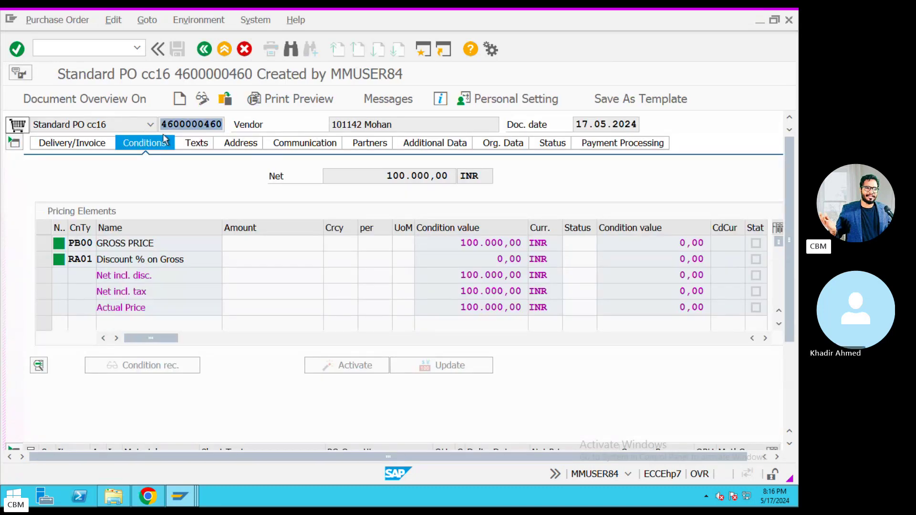
key("ctrl+Left")
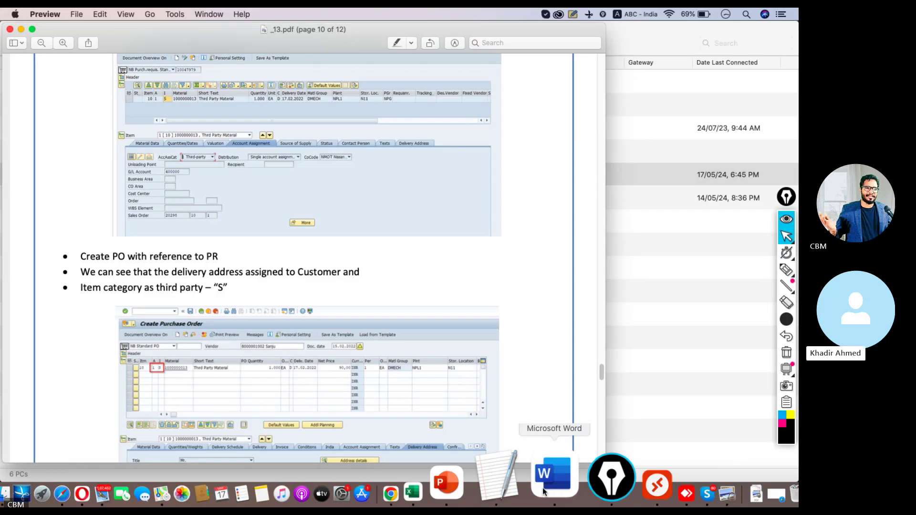
left_click(521, 478)
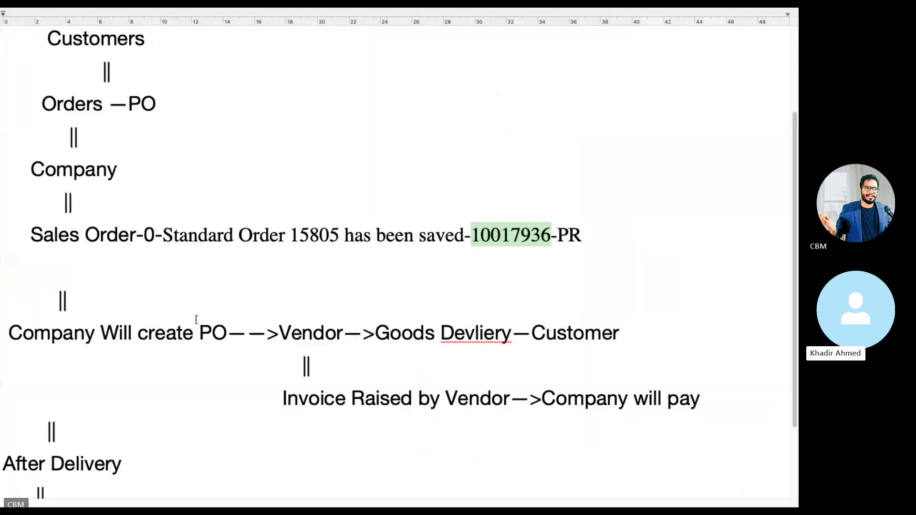
left_click(50, 360)
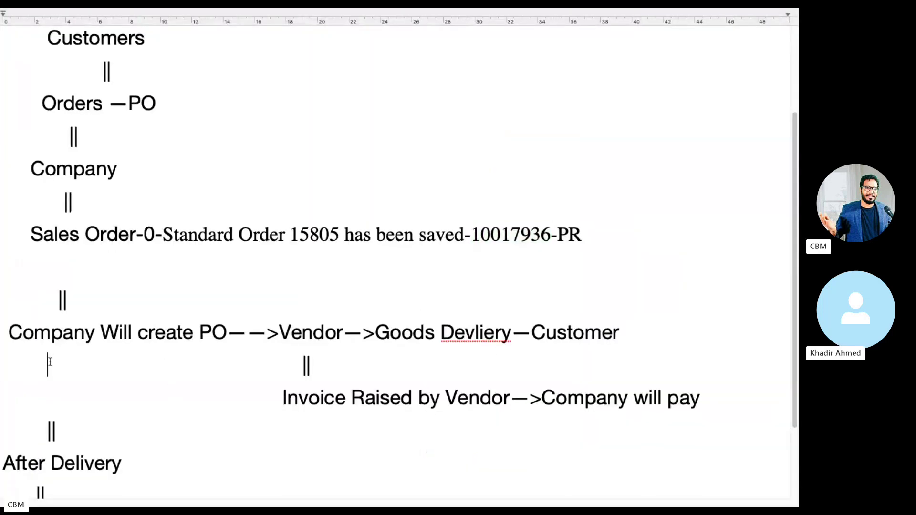
key("super+v")
left_click_drag(180, 363, 69, 359)
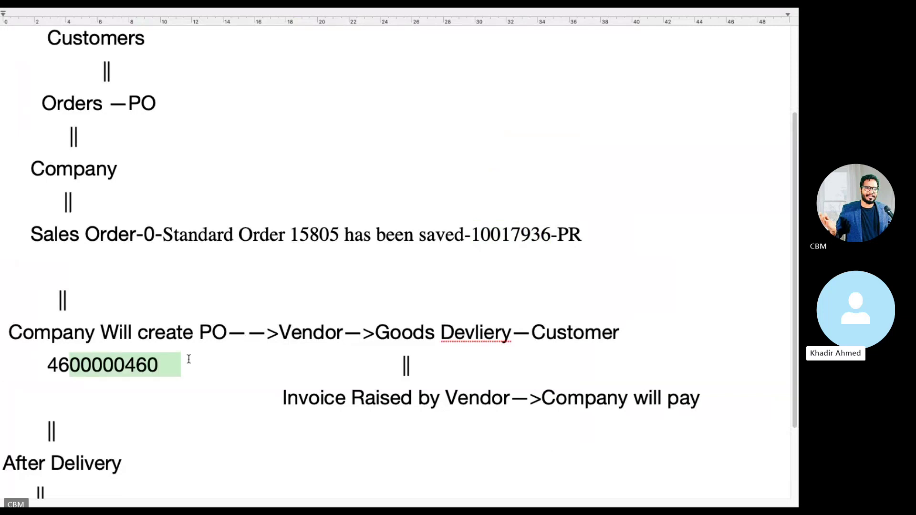
left_click(186, 360)
left_click(164, 361)
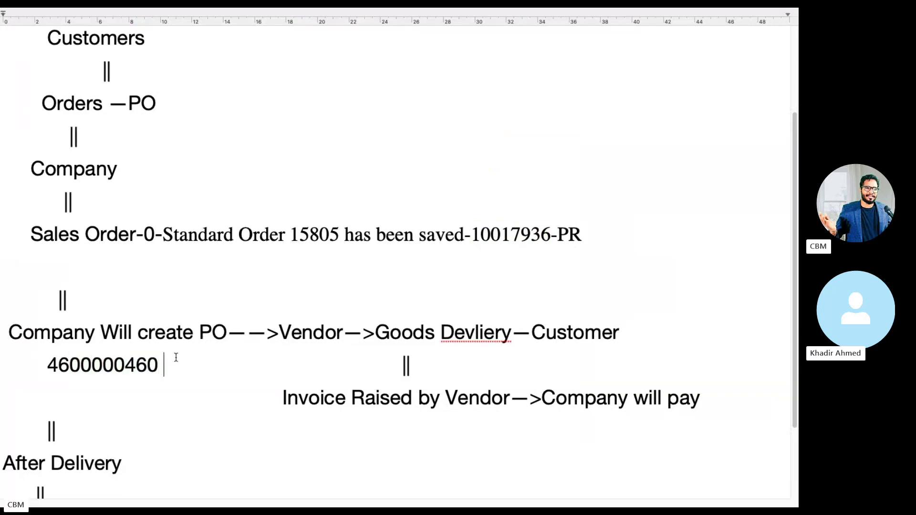
key("Left")
type("-P")
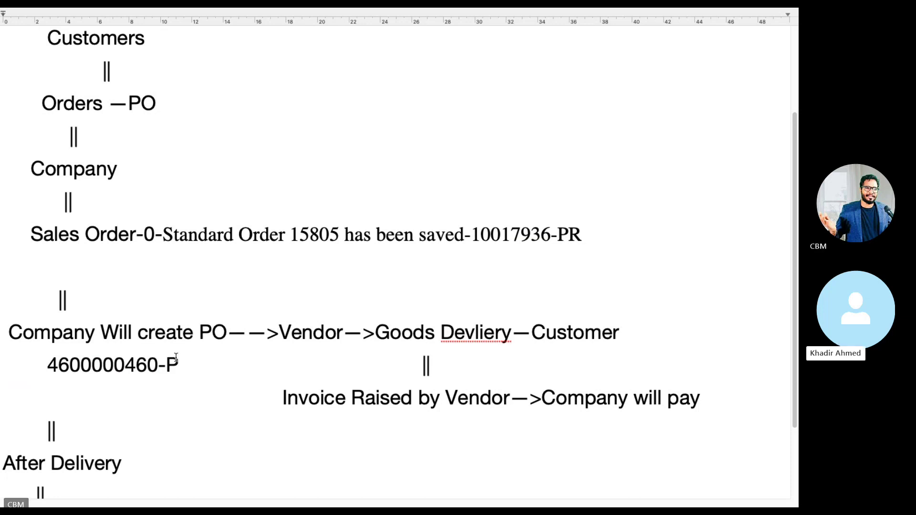
key("ctrl+Left")
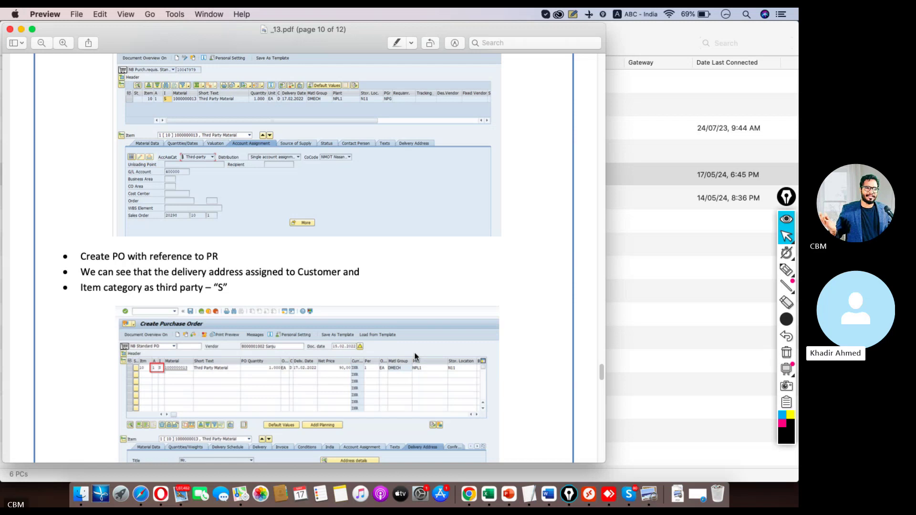
key("ctrl+Right")
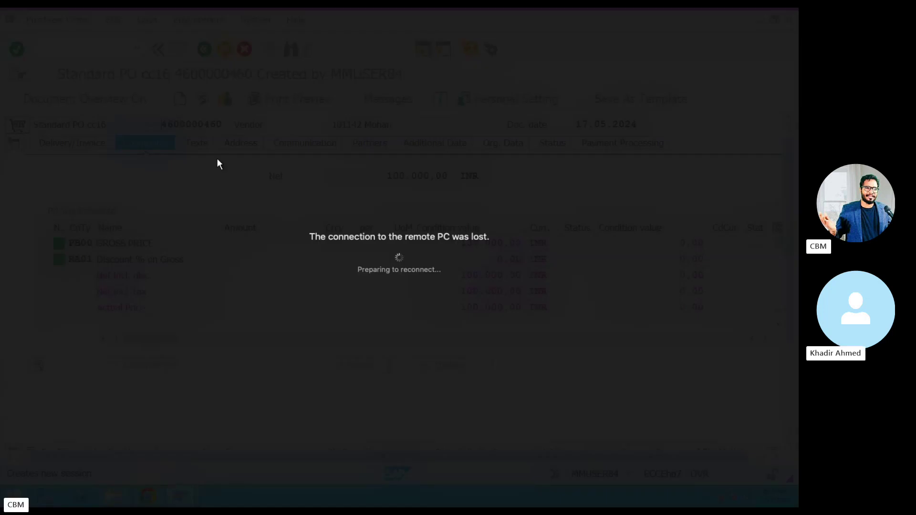
scroll(274, 302, "down", 5)
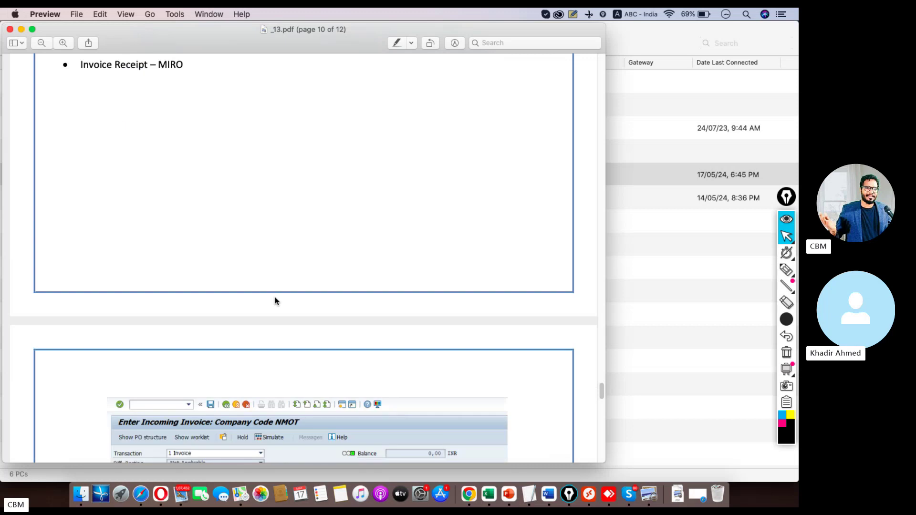
left_click(629, 494)
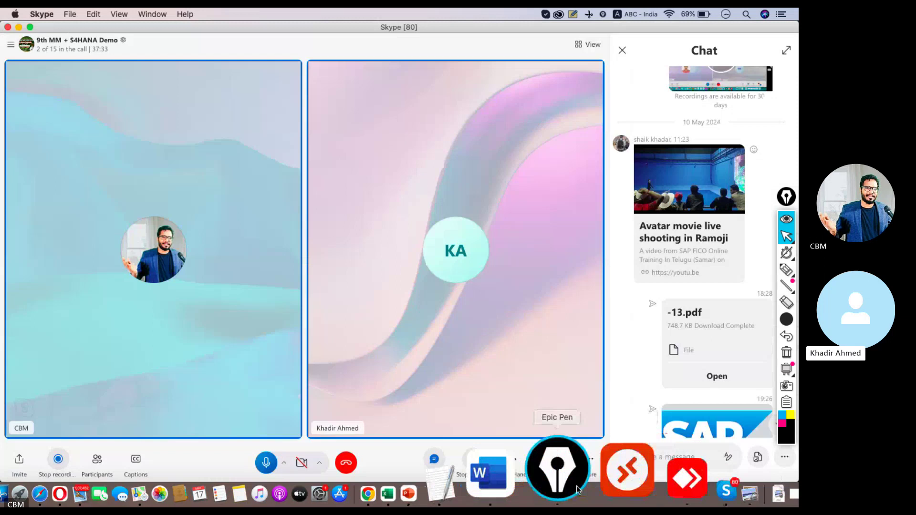
left_click(590, 483)
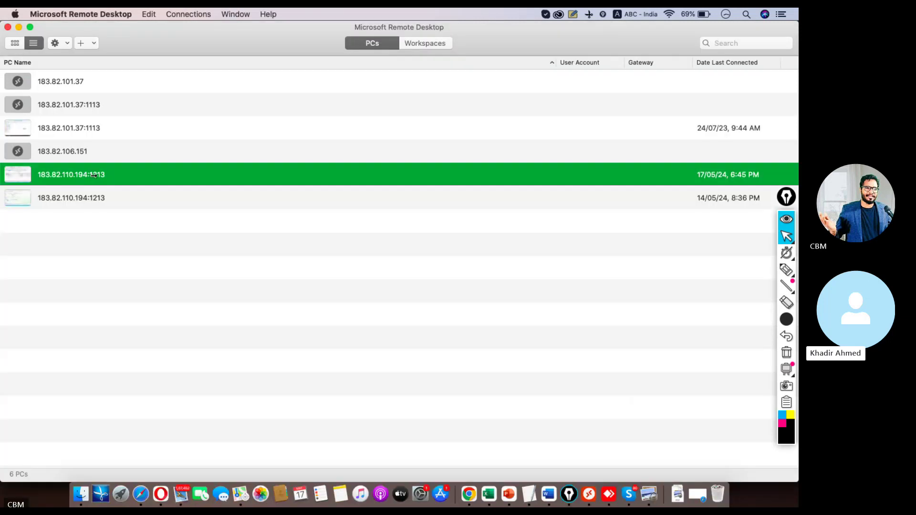
double_click(92, 179)
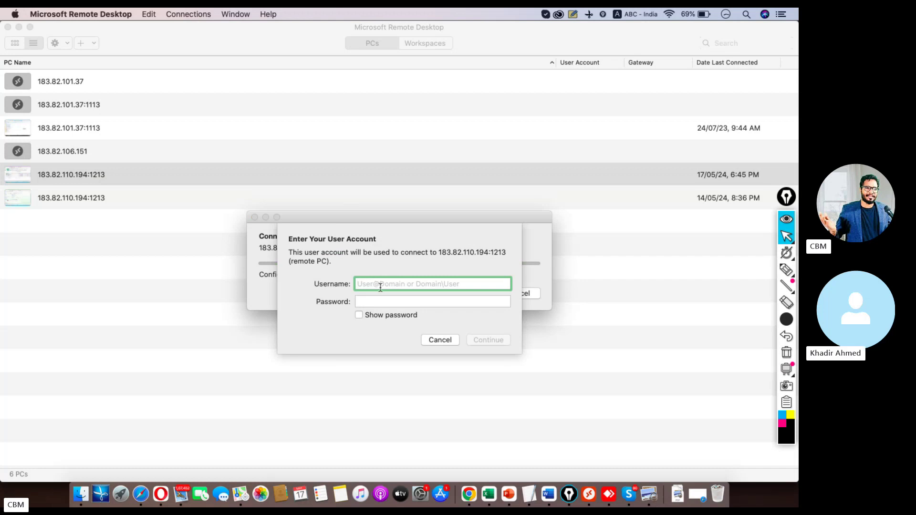
type("s4user87")
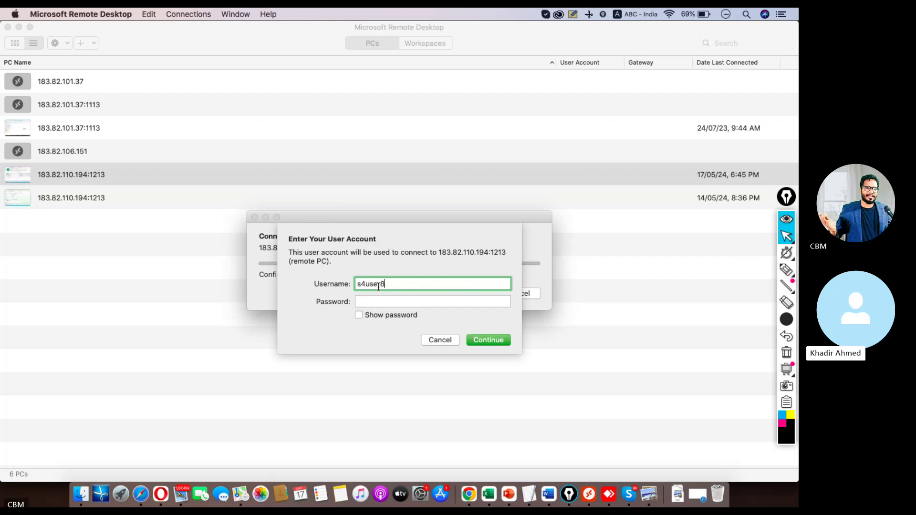
key("Tab")
type("••••••••••")
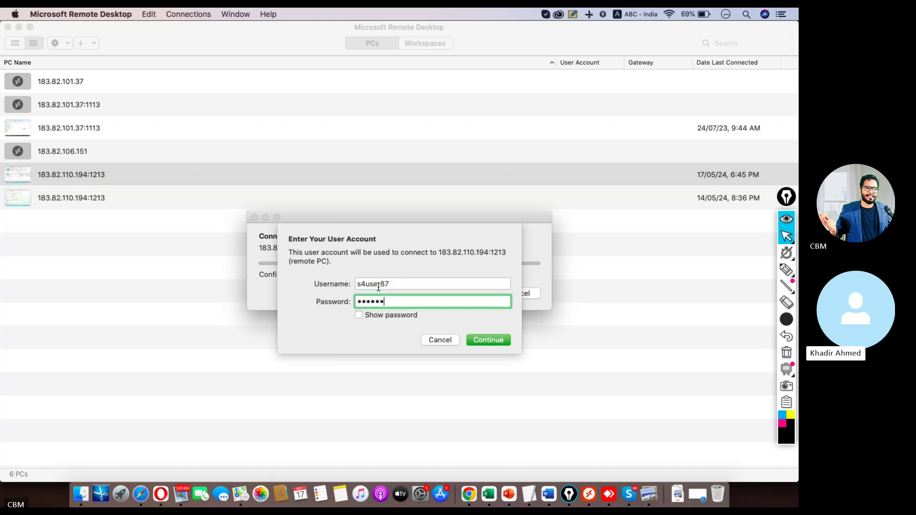
key("Return")
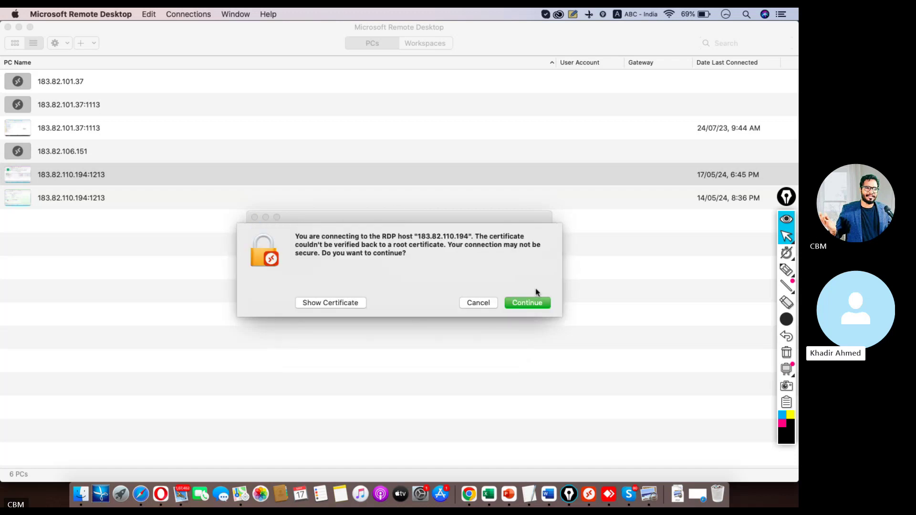
left_click(535, 301)
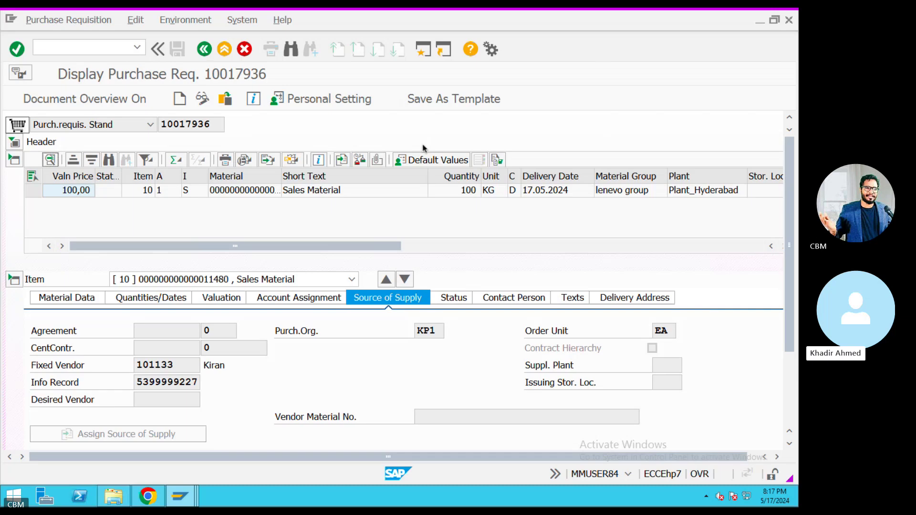
Start MIRO incoming invoice entry for company code KIA.
left_click(204, 49)
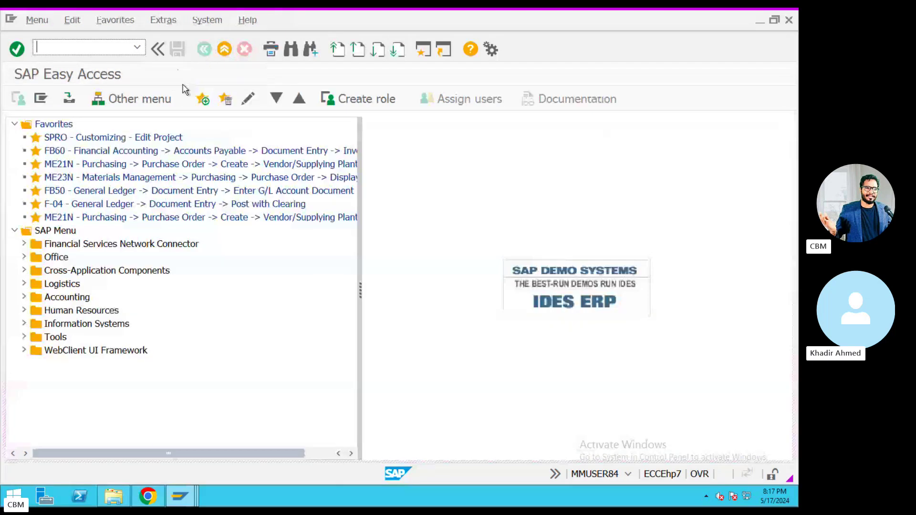
type("MIRO")
key("Return")
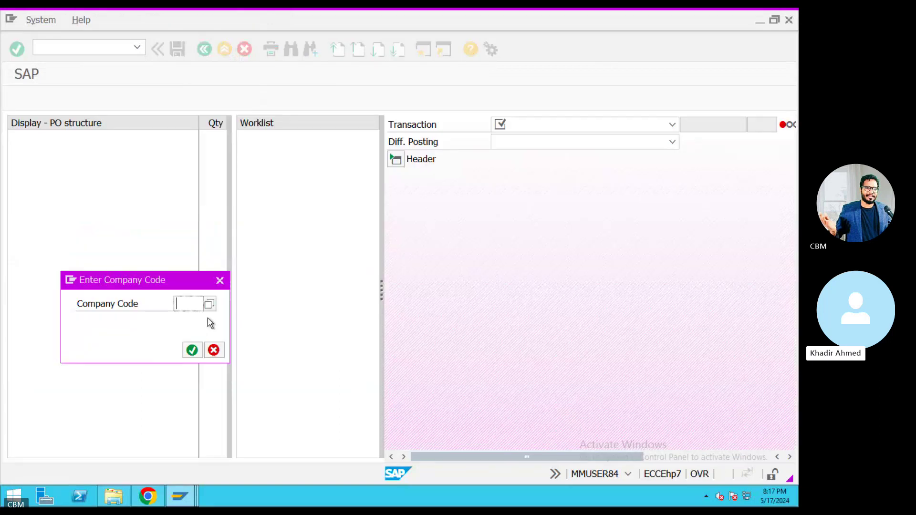
type("KIA")
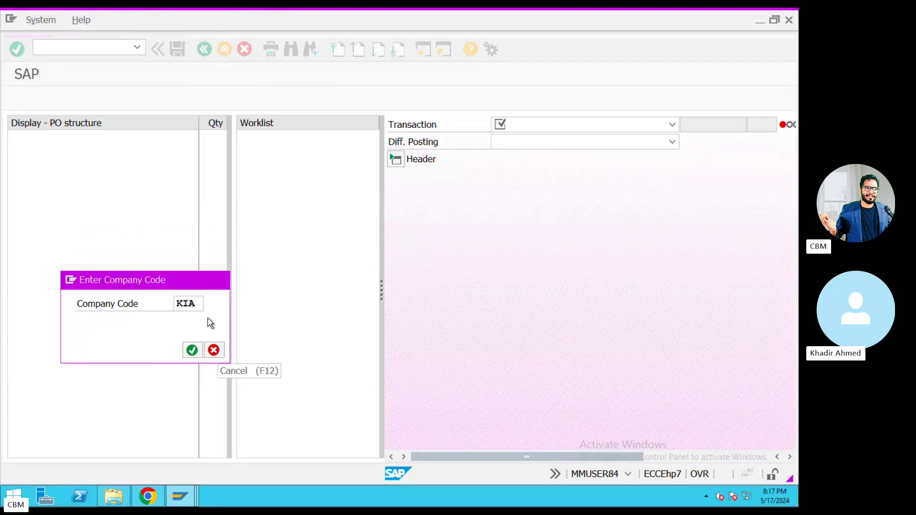
key("Return")
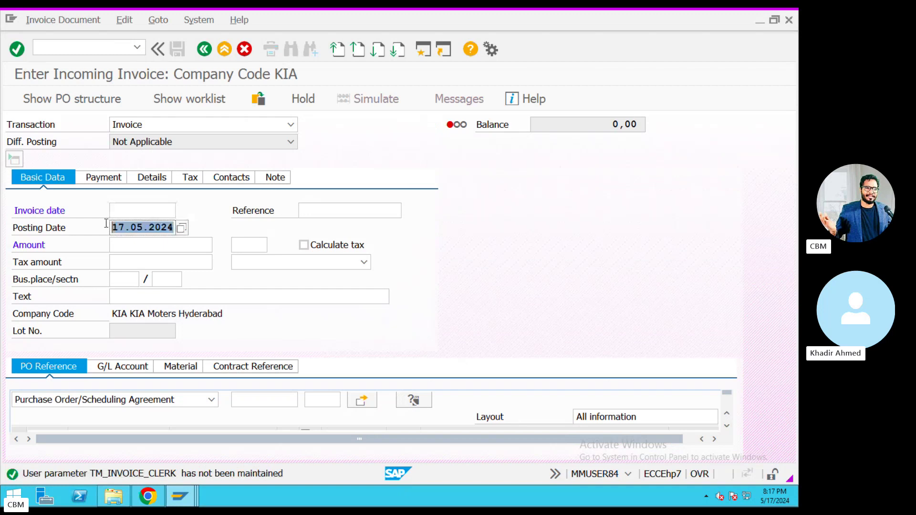
Enter invoice date 17.05.2024, reference REF4343, and calculated tax code K2 (Input Tax 5%).
left_click(132, 223)
left_click(128, 210)
type("17.05.2024")
left_click(345, 215)
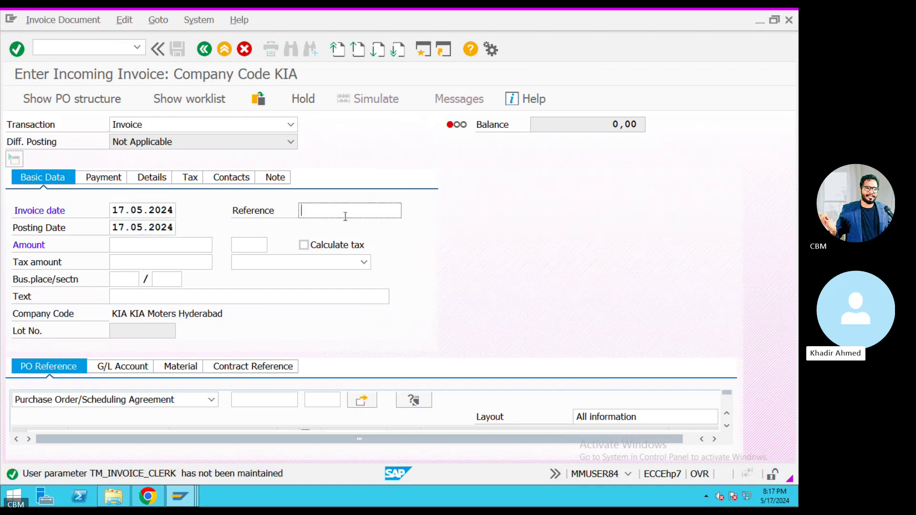
type("REF4343")
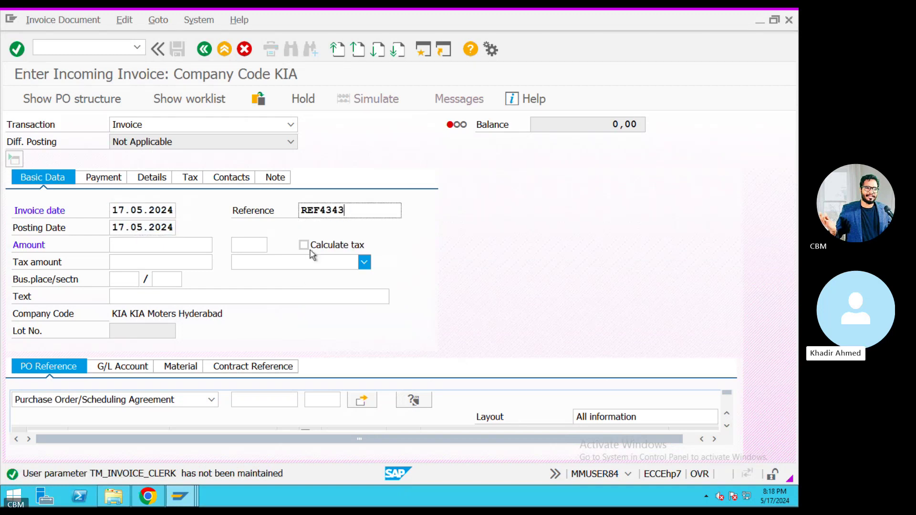
left_click(304, 246)
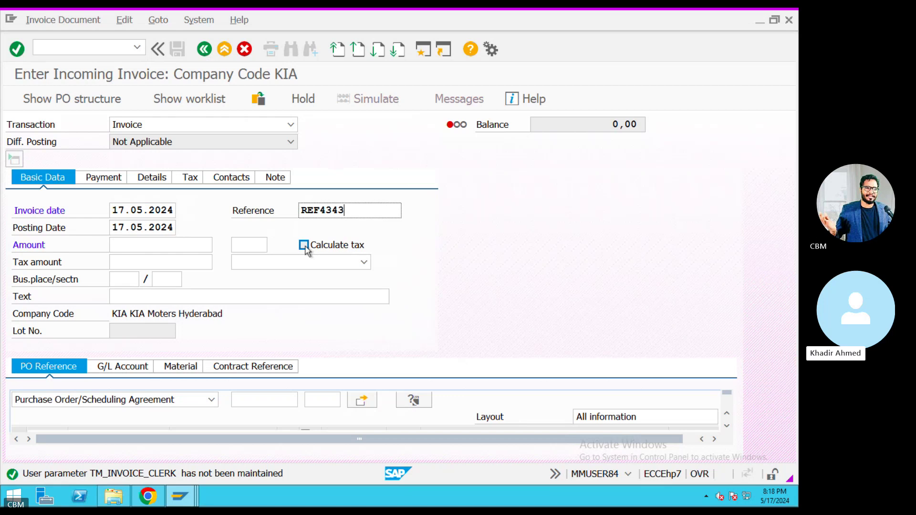
left_click(365, 263)
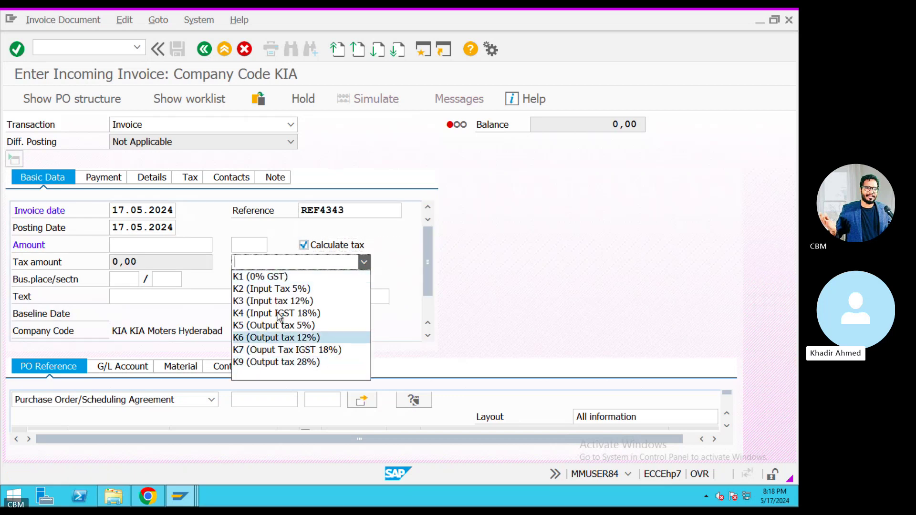
left_click(277, 290)
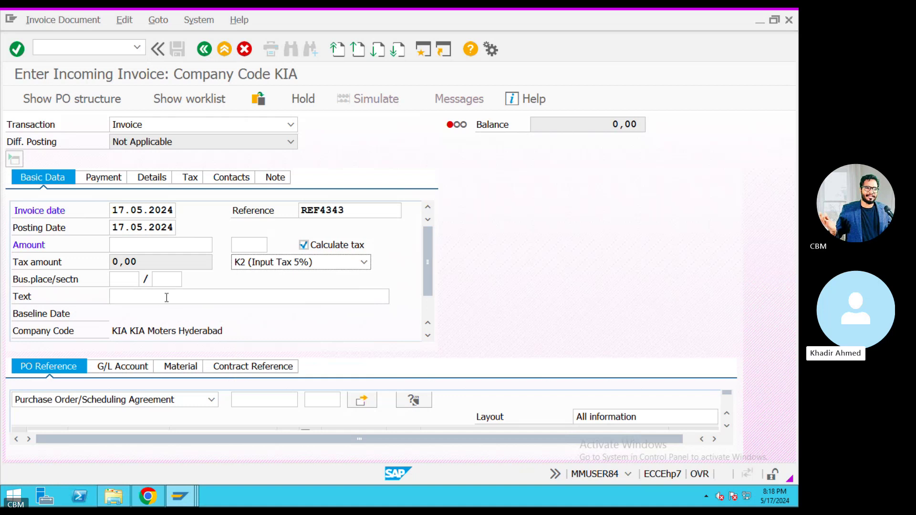
Set the invoice text to GST Invoice.
left_click(200, 297)
type("5%")
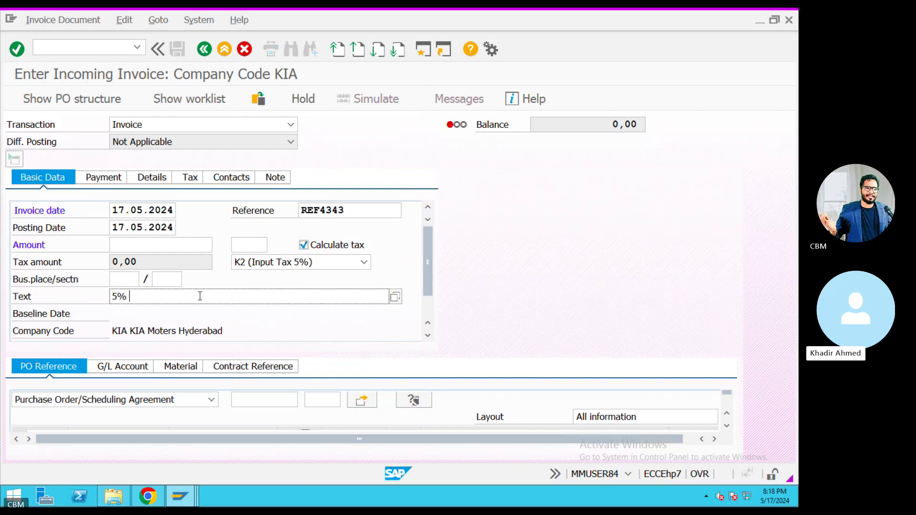
type(" on")
type("dis")
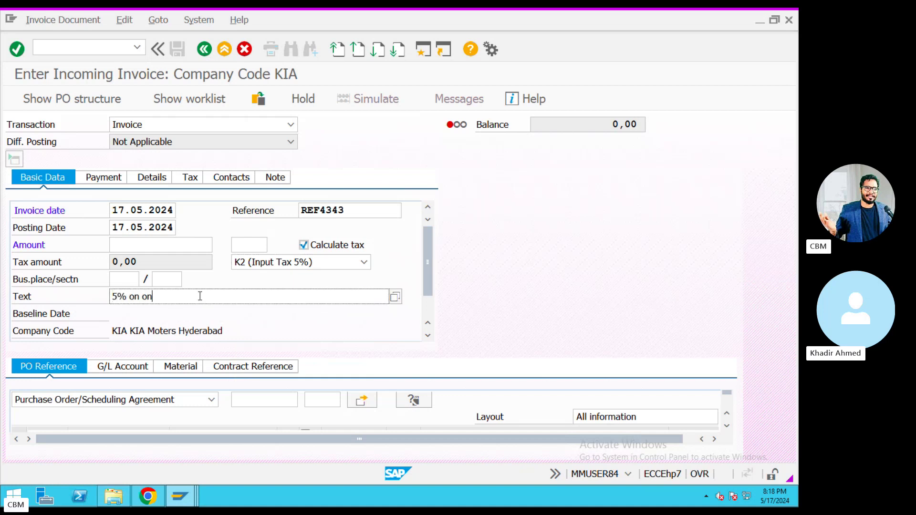
key("BackSpace")
key("BackSpace")
key("BackSpace")
key("BackSpace")
key("BackSpace")
type("GST")
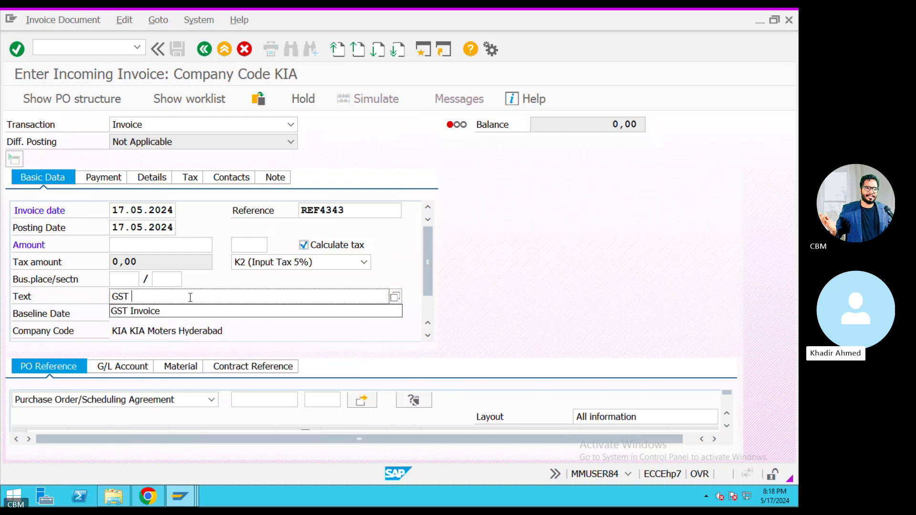
left_click(164, 312)
left_click(261, 399)
type("17.05.2024")
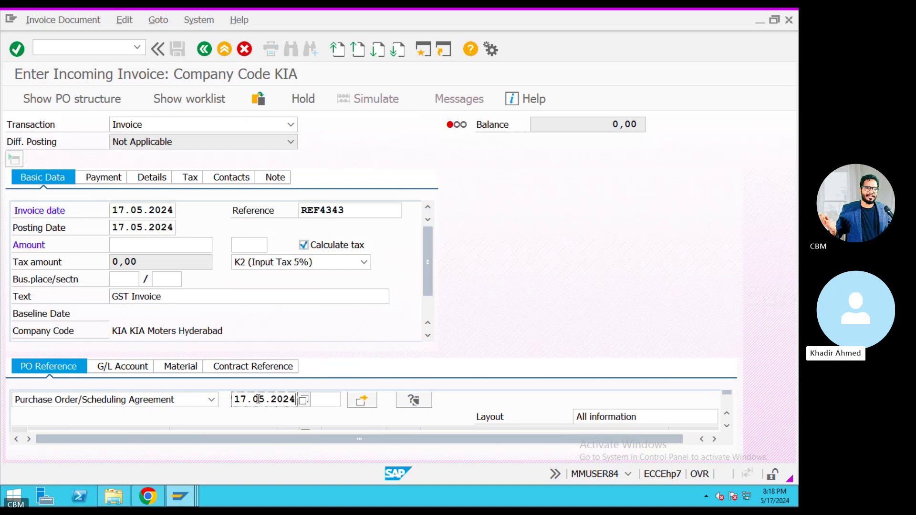
double_click(281, 401)
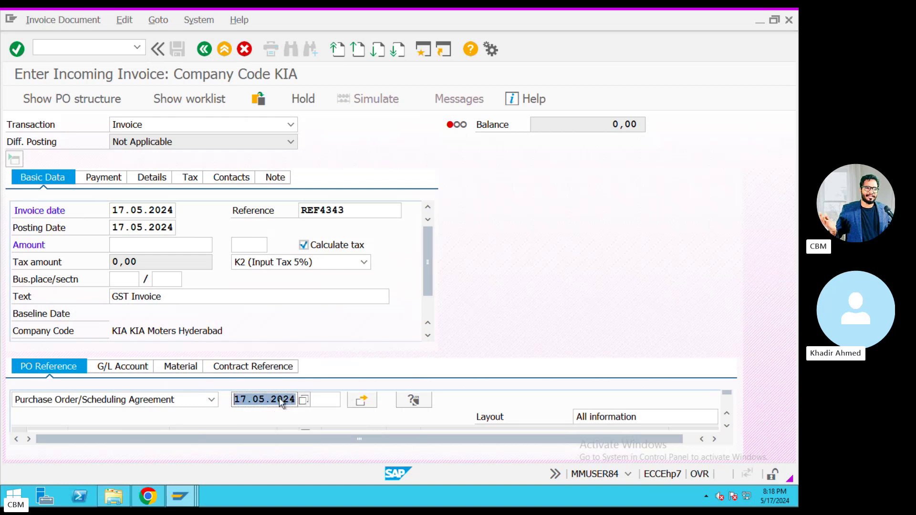
key("BackSpace")
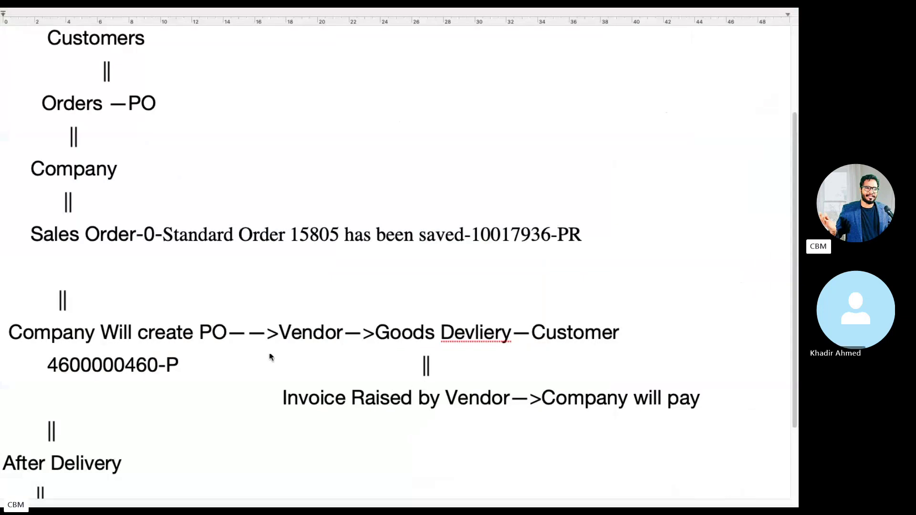
left_click_drag(159, 366, 47, 369)
key("super+c")
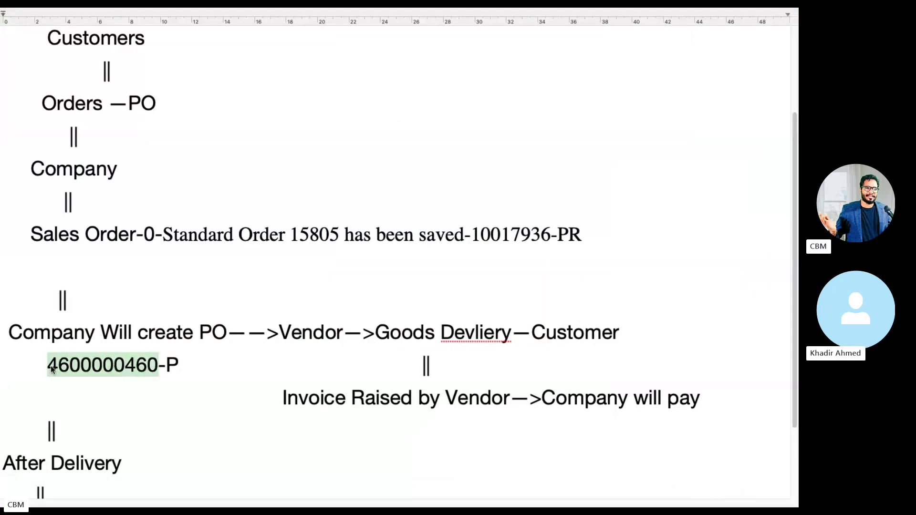
key("ctrl+Left")
left_click(583, 494)
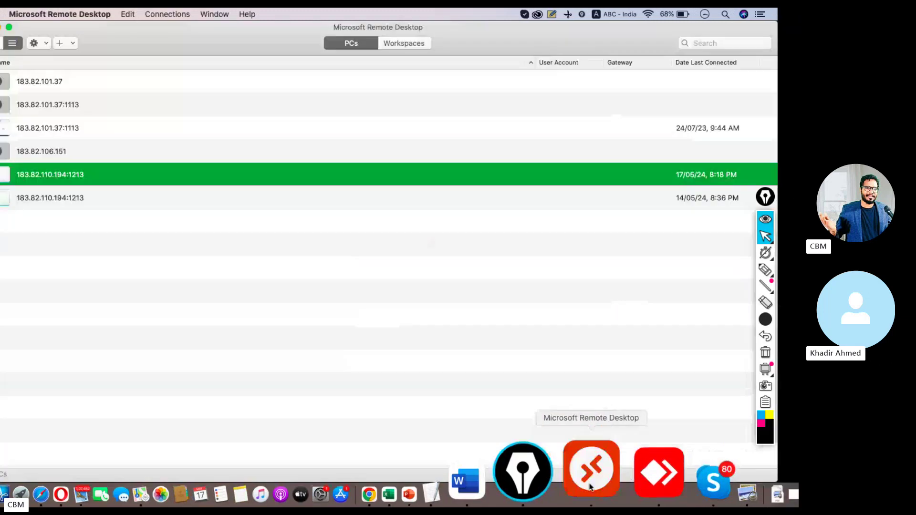
key("super+v")
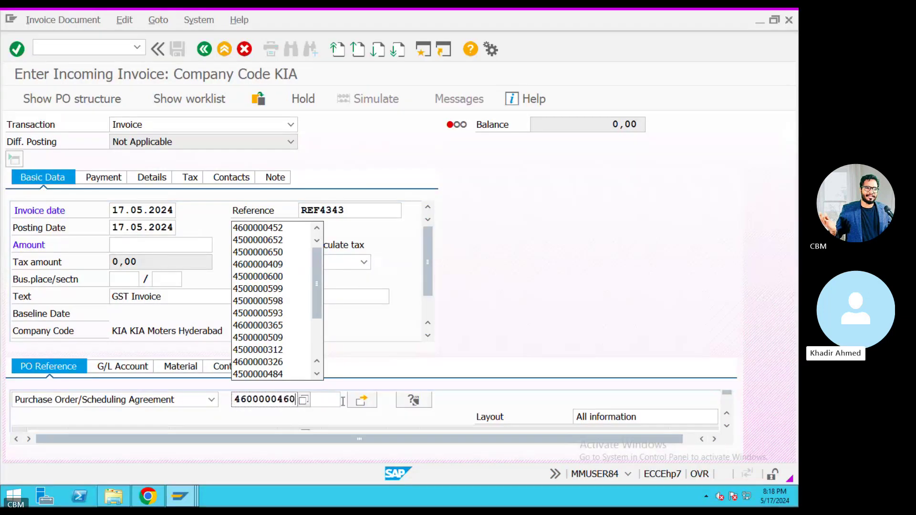
left_click(370, 402)
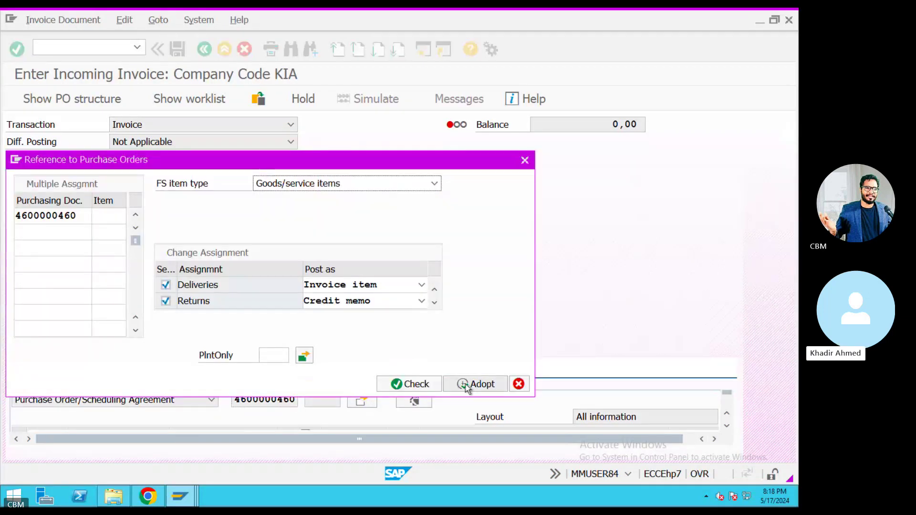
left_click(470, 385)
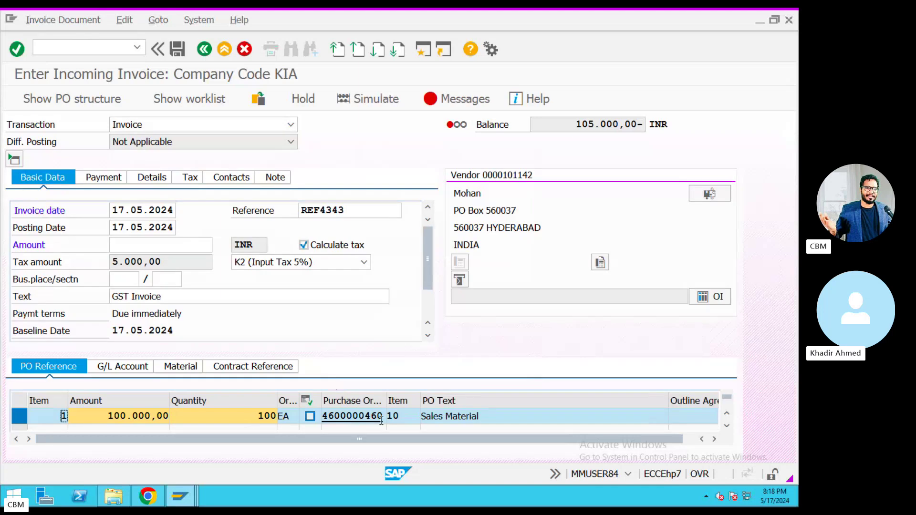
left_click_drag(582, 125, 642, 128)
key("ctrl+c")
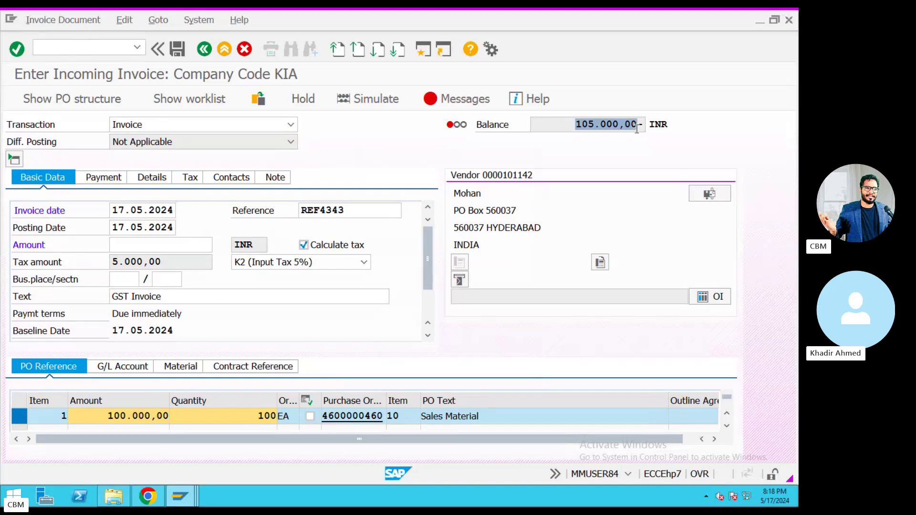
left_click(211, 297)
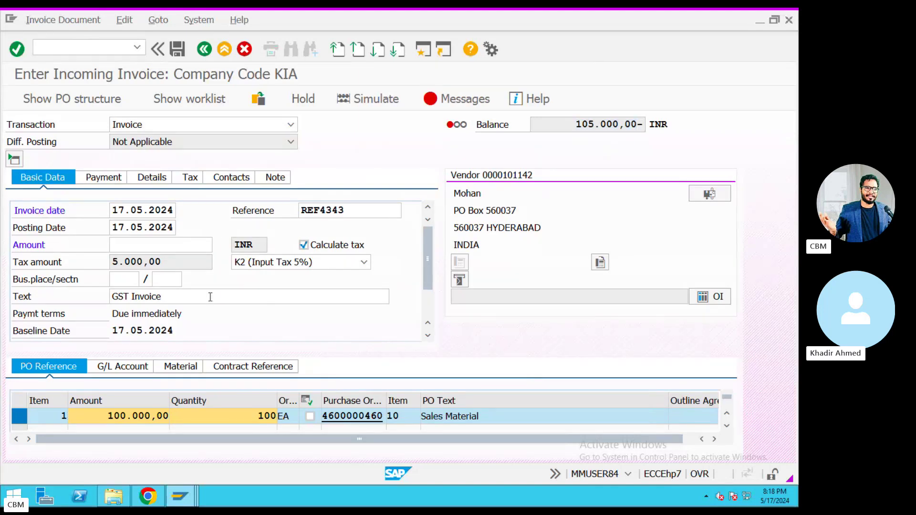
left_click(146, 252)
key("ctrl+v")
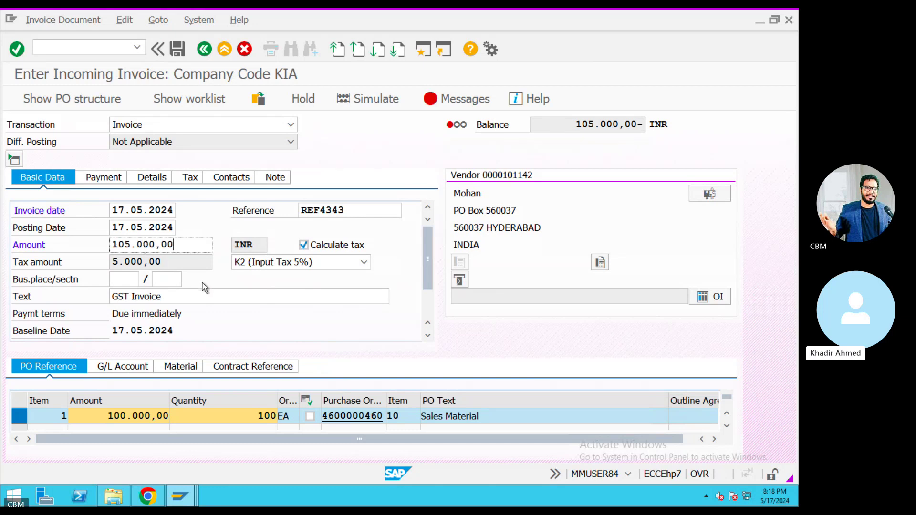
key("Return")
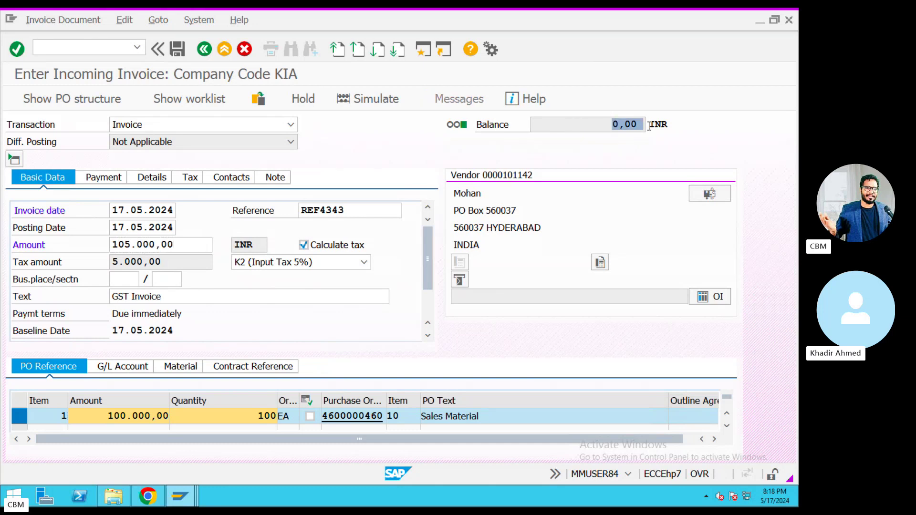
left_click(372, 99)
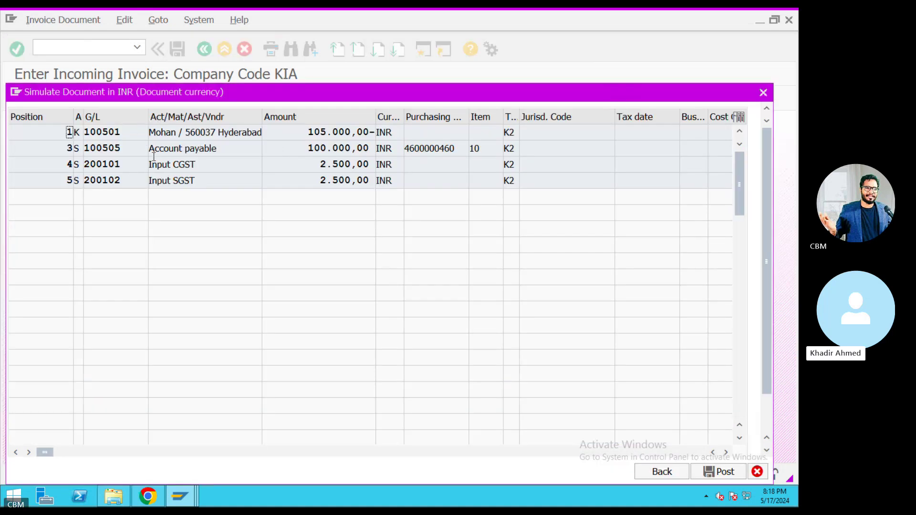
left_click(721, 475)
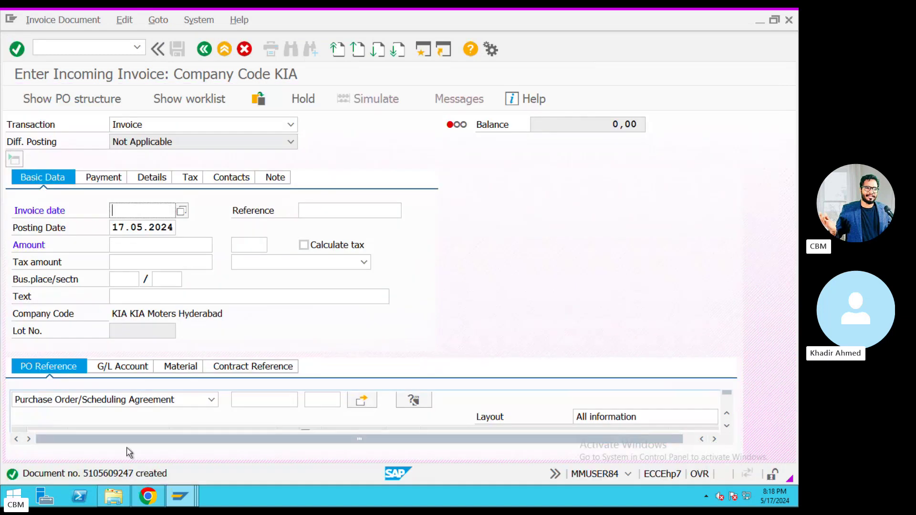
key("ctrl+Left")
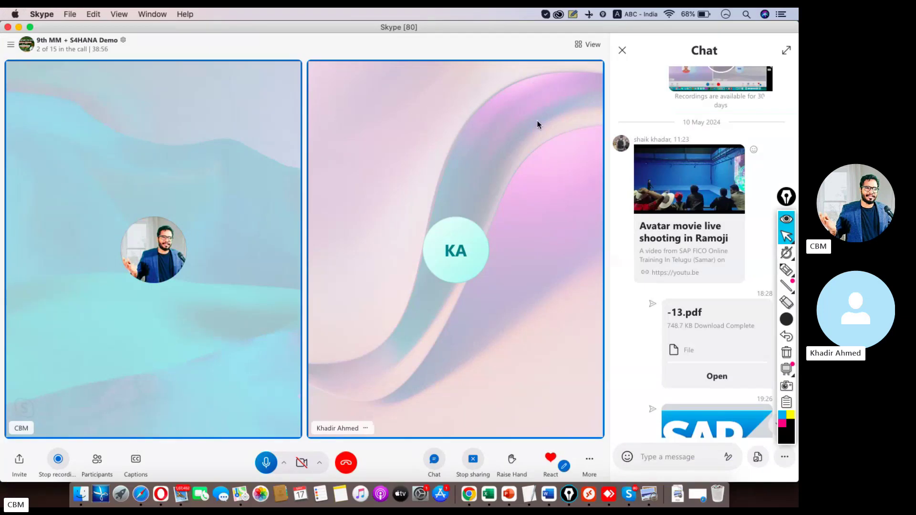
left_click(623, 50)
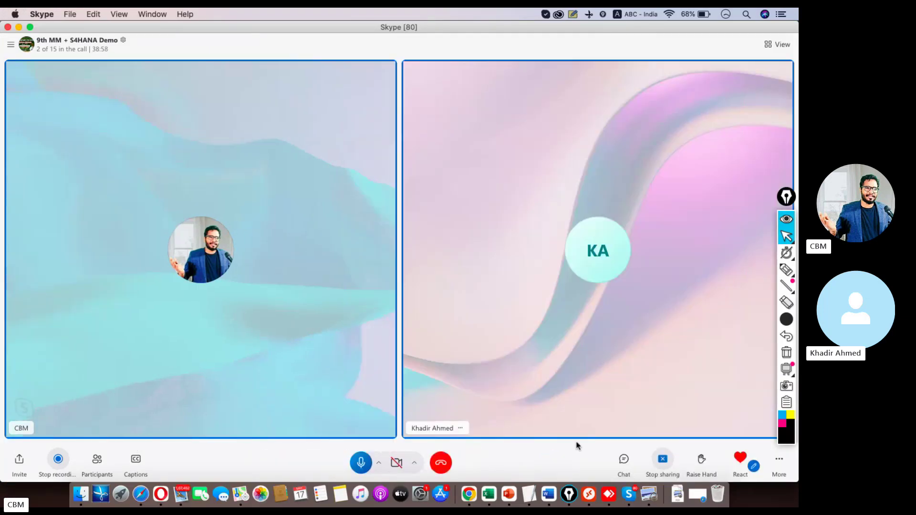
left_click(530, 491)
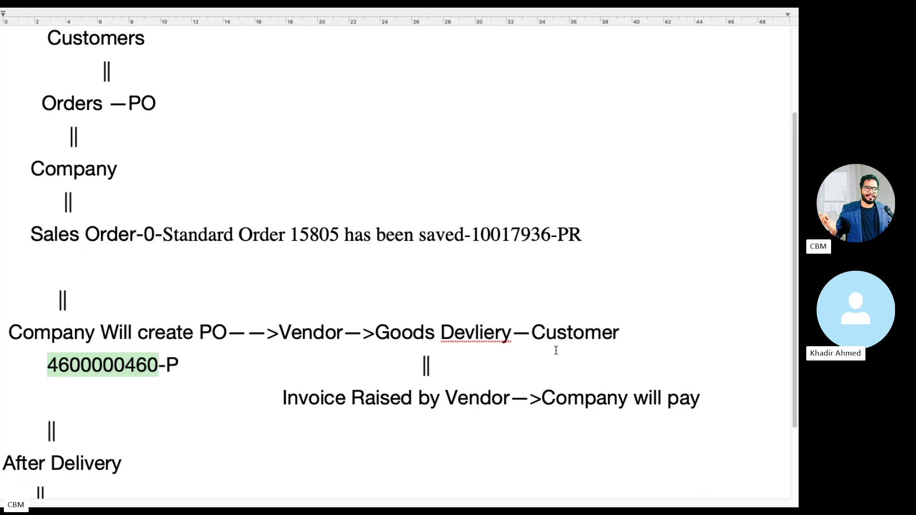
left_click_drag(512, 398, 272, 398)
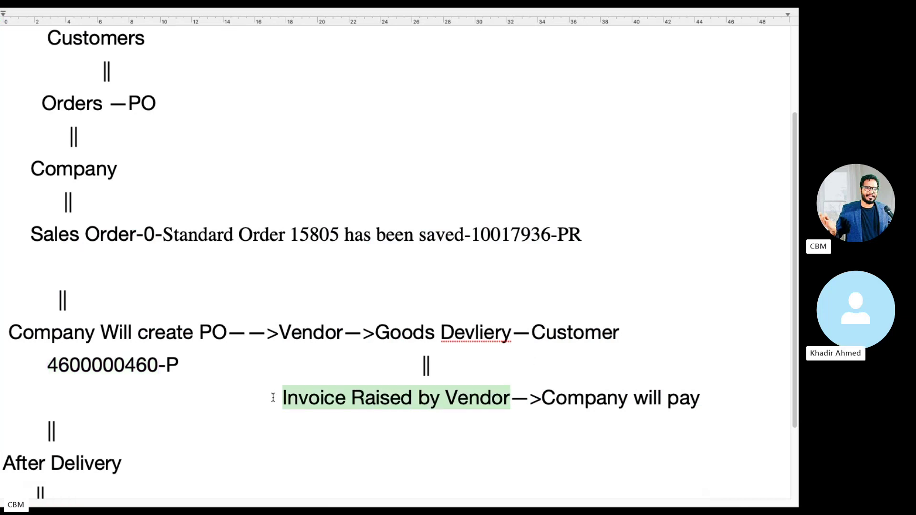
left_click_drag(542, 397, 696, 396)
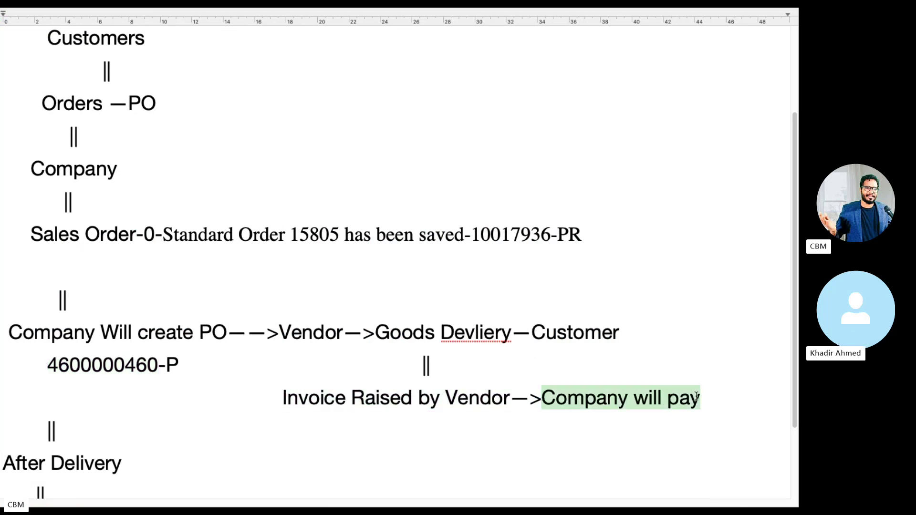
left_click(710, 397)
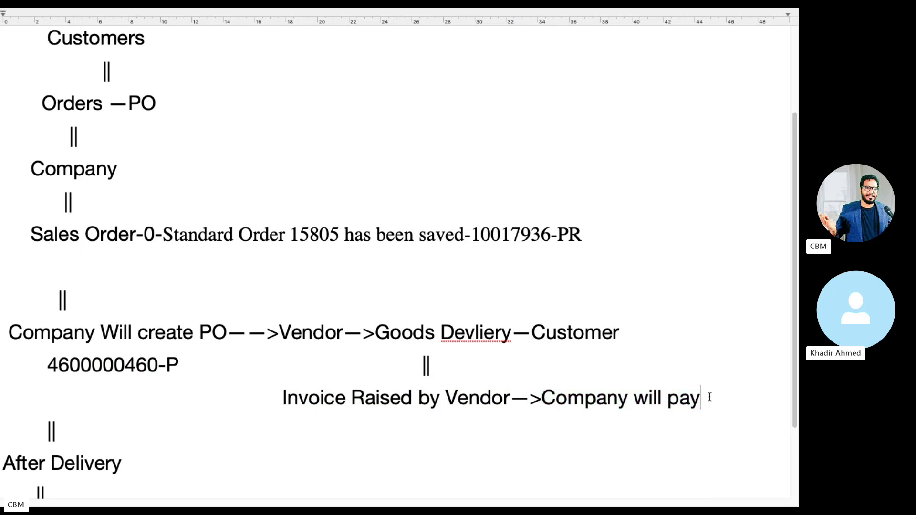
left_click_drag(709, 398, 280, 390)
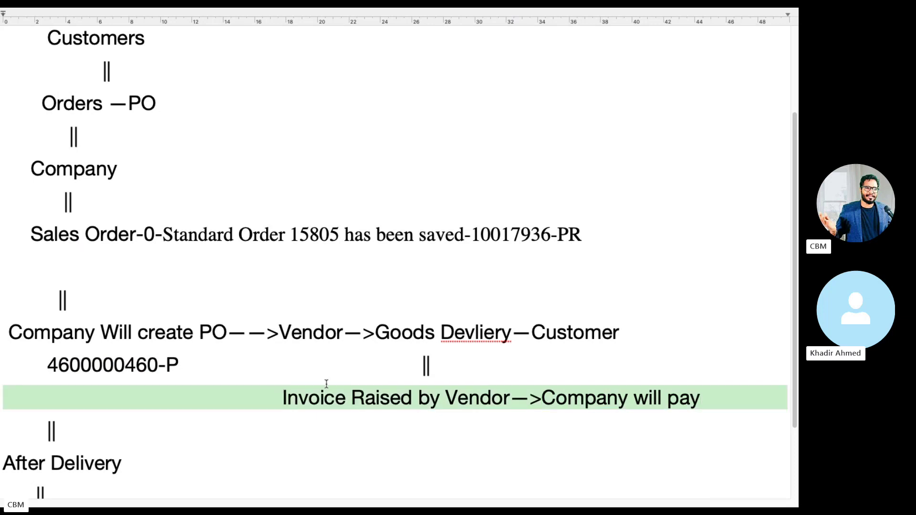
left_click_drag(31, 234, 662, 398)
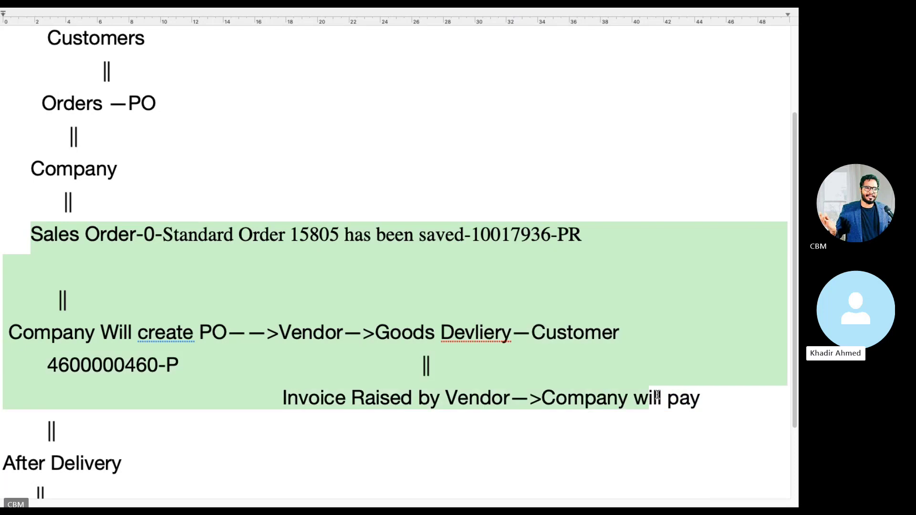
scroll(644, 399, "down", 5)
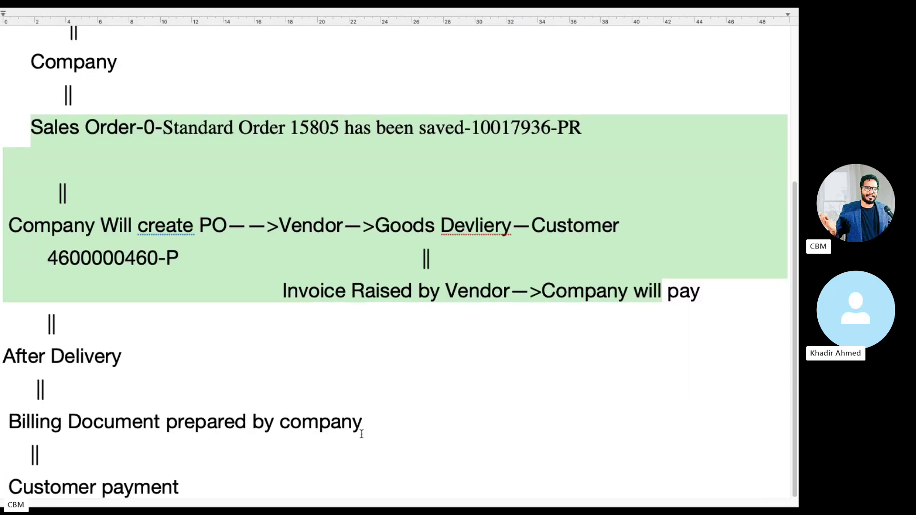
left_click_drag(363, 424, 1, 422)
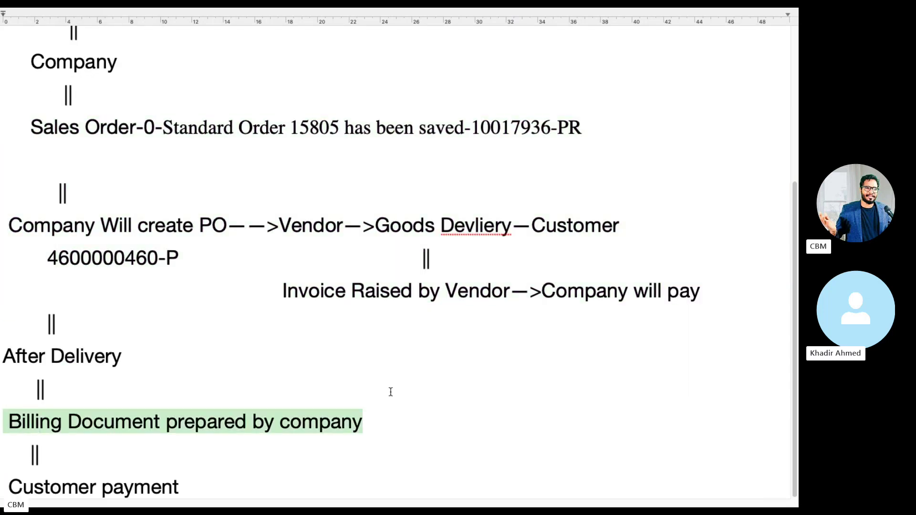
left_click(459, 287)
left_click_drag(479, 288, 338, 285)
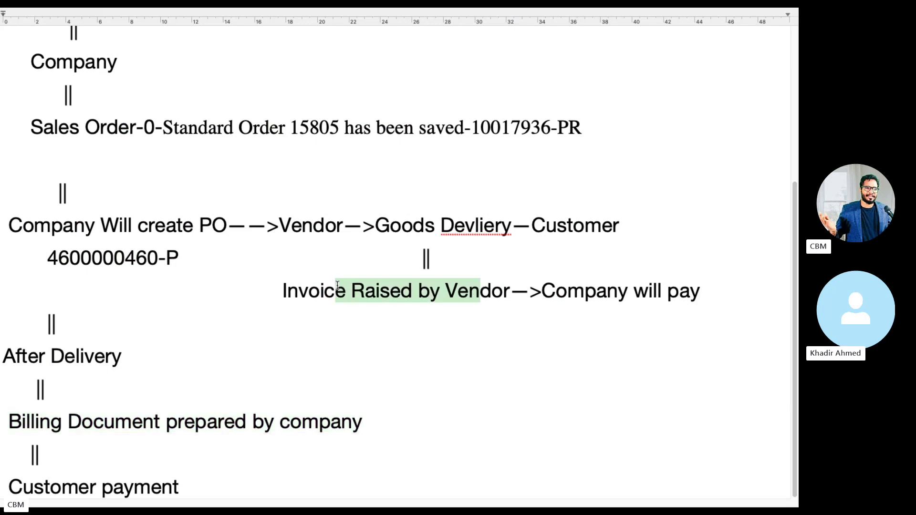
left_click_drag(361, 423, 1, 420)
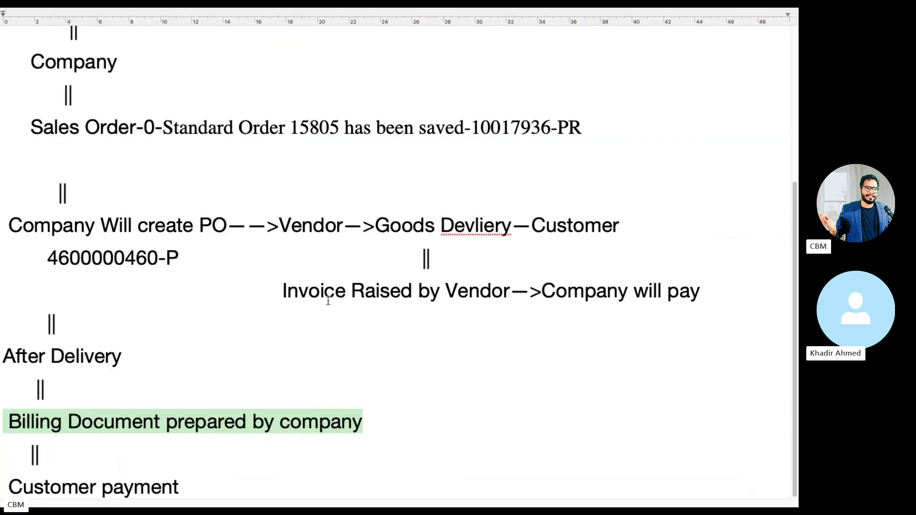
scroll(237, 315, "up", 8)
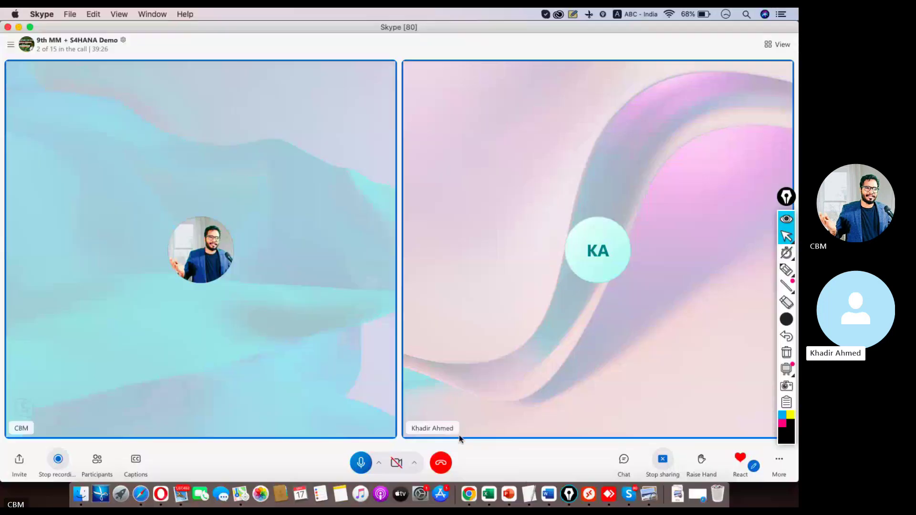
Exit invoice entry and run VA03 to display sales order 15805.
left_click(591, 479)
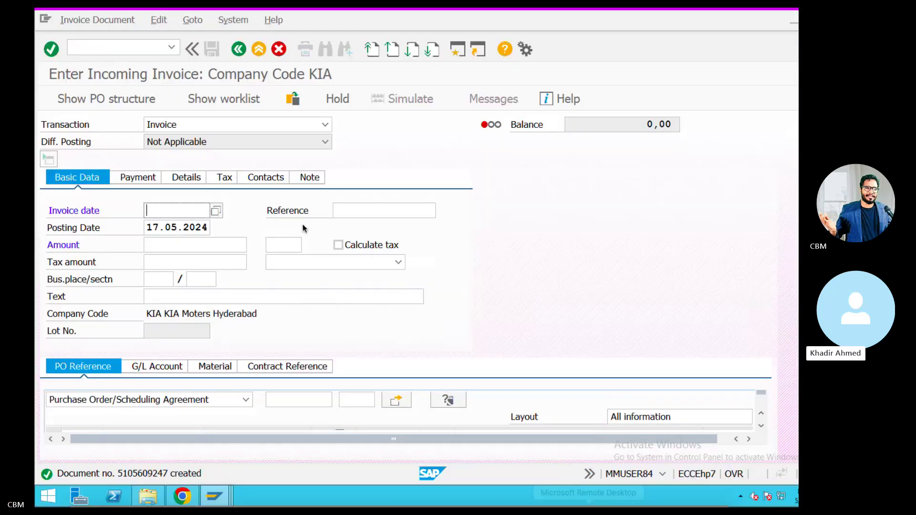
left_click(224, 50)
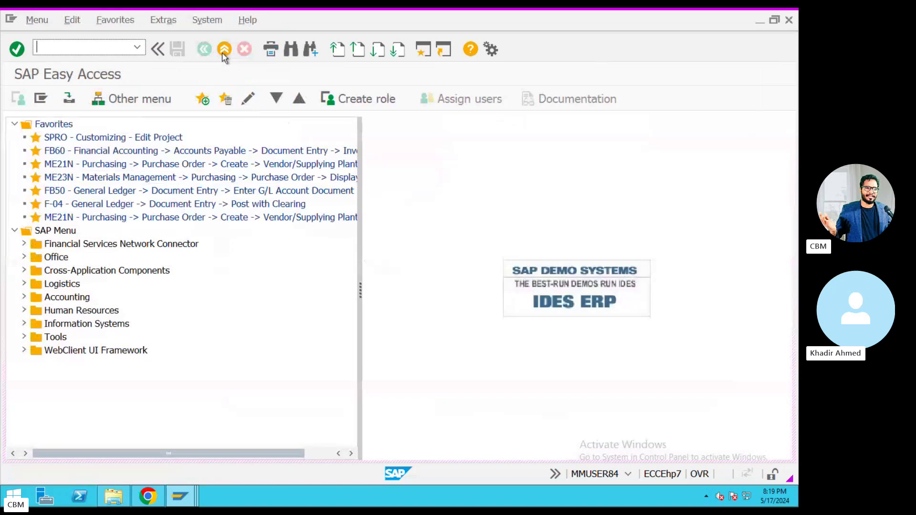
type("VA03")
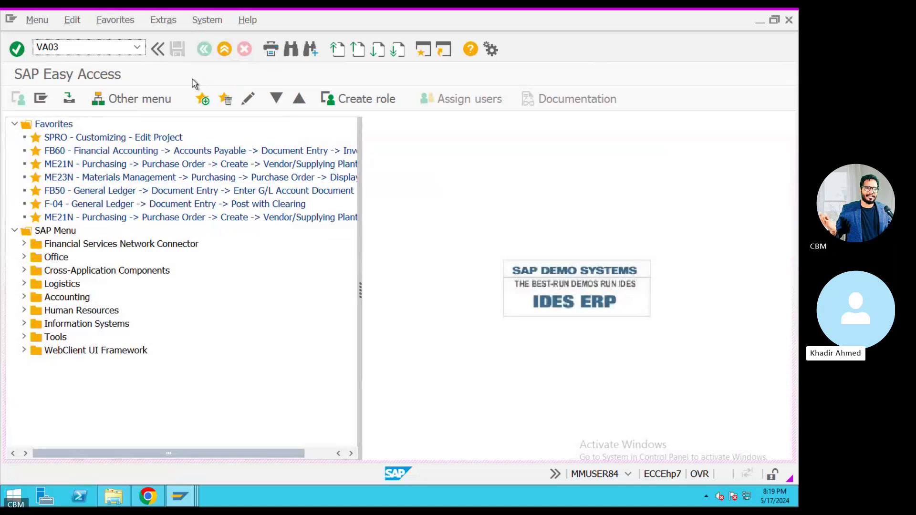
key("Return")
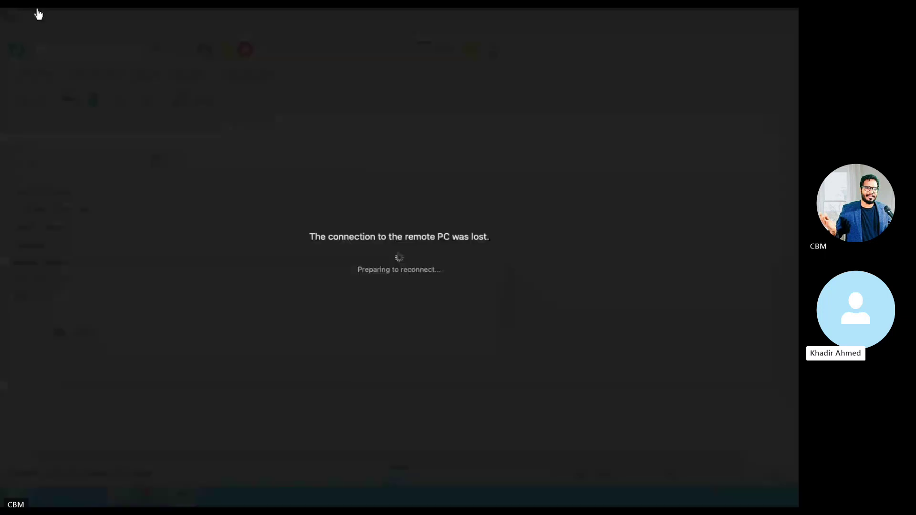
Reconnect to the remote PC with the account username and password, accepting the certificate warning.
mouse_move(36, 15)
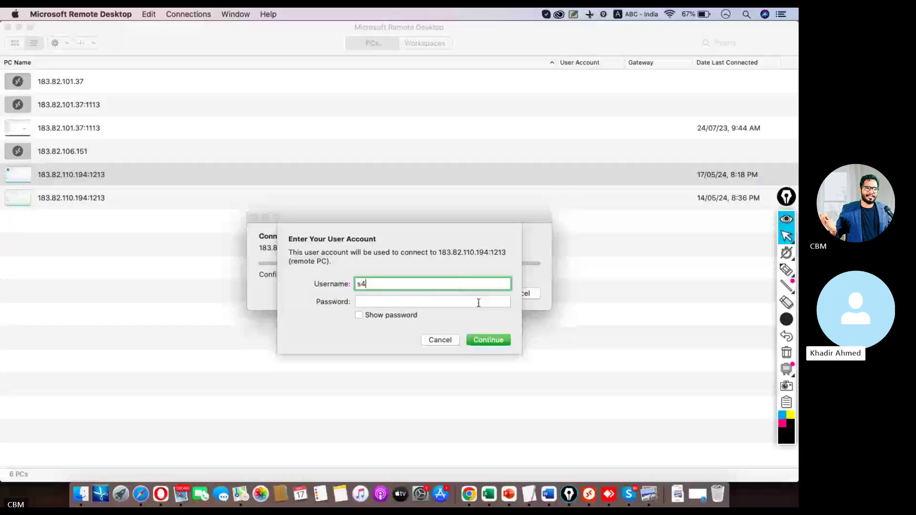
type("user87")
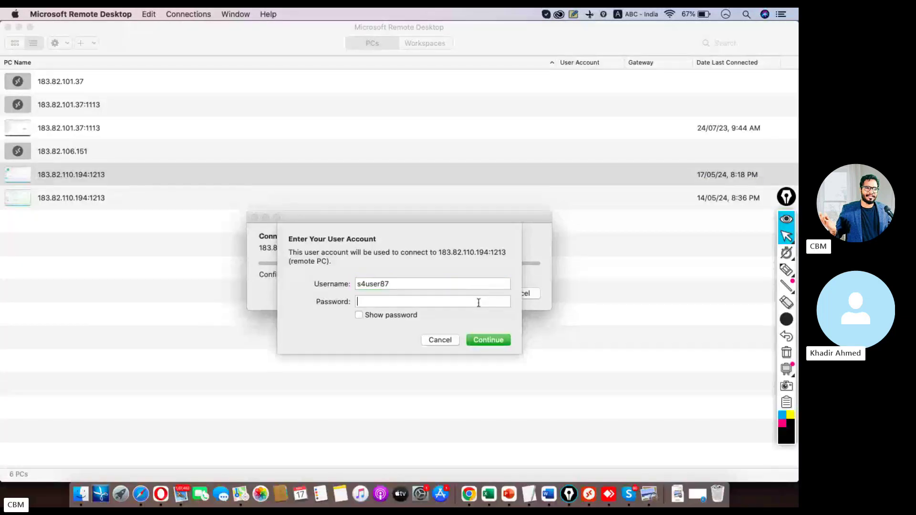
key("Tab")
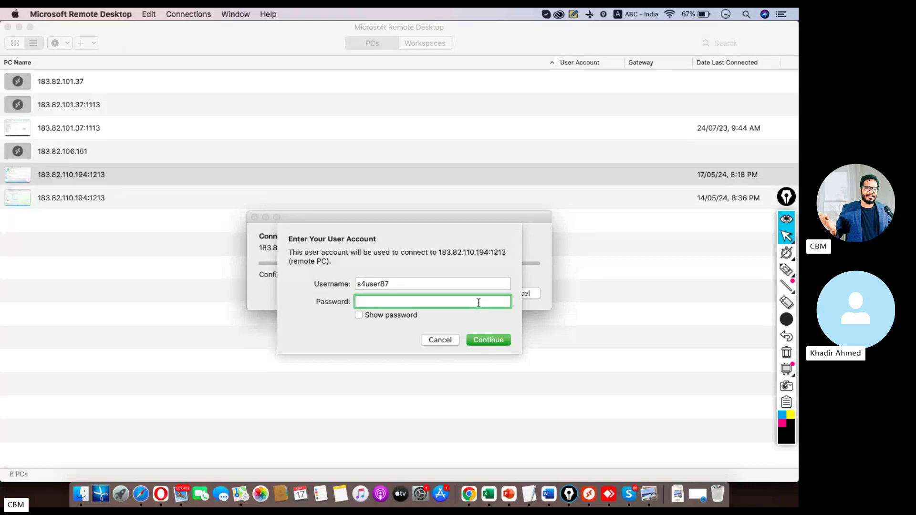
type("********")
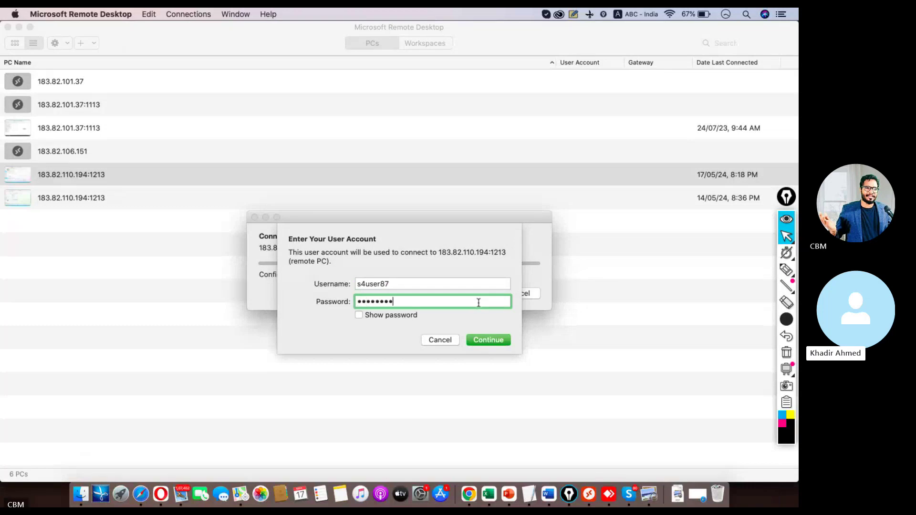
key("Return")
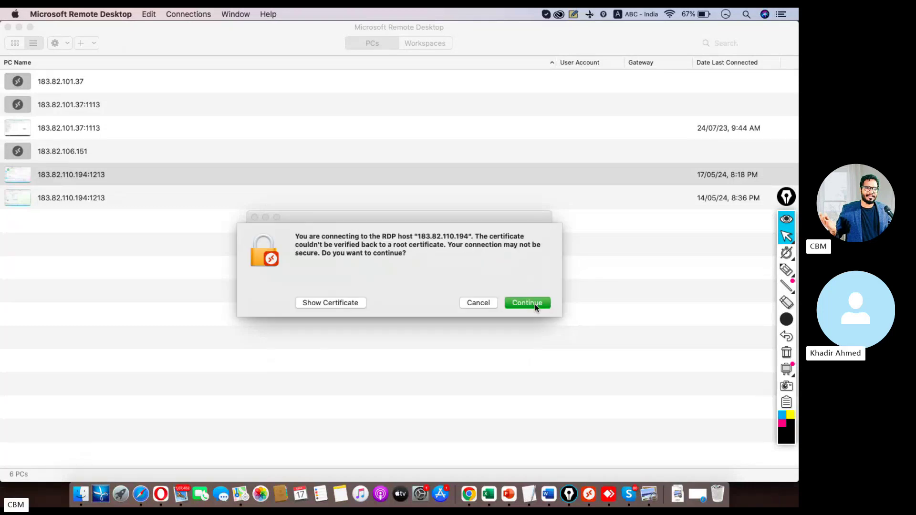
left_click(535, 304)
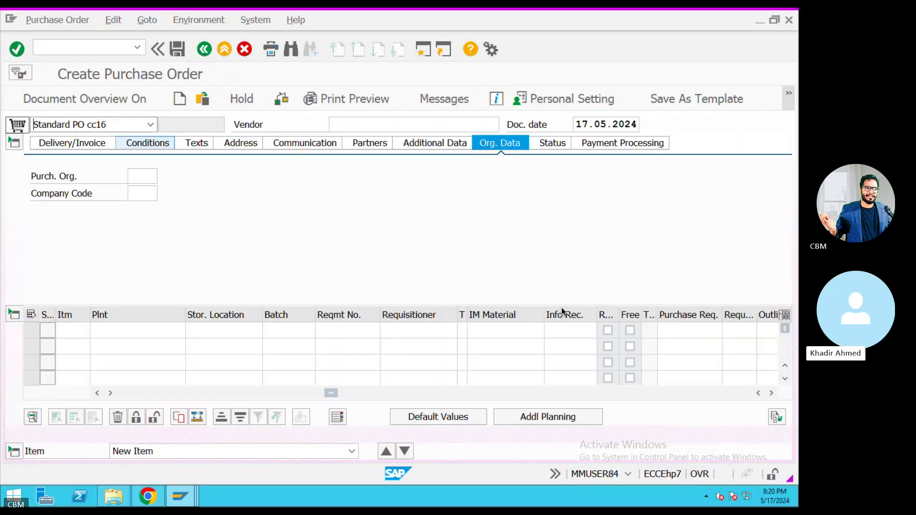
Leave the purchase order screen, check the call participants, and reopen the remote SAP session.
left_click(225, 49)
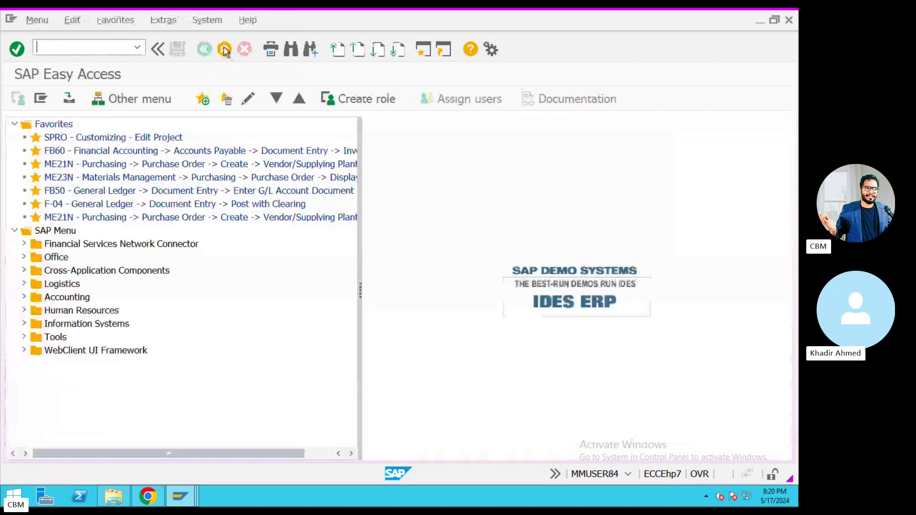
type("VL3")
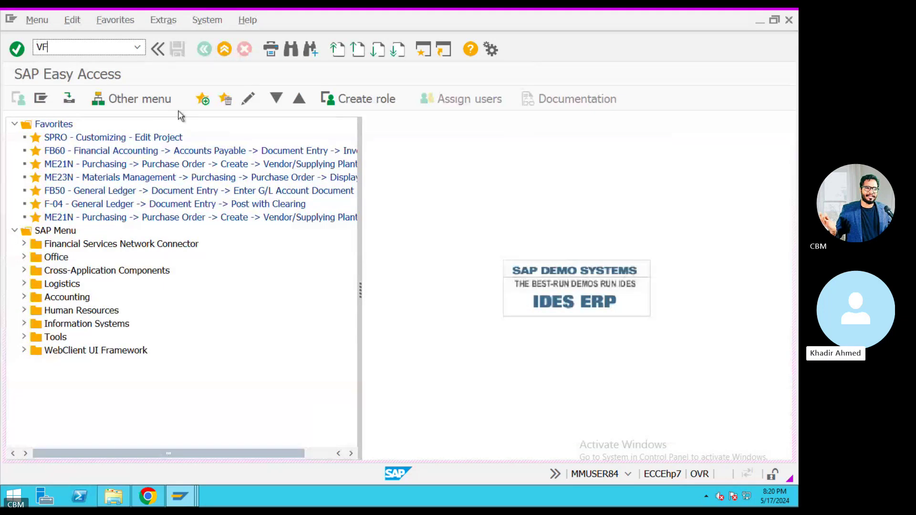
key("super+Tab")
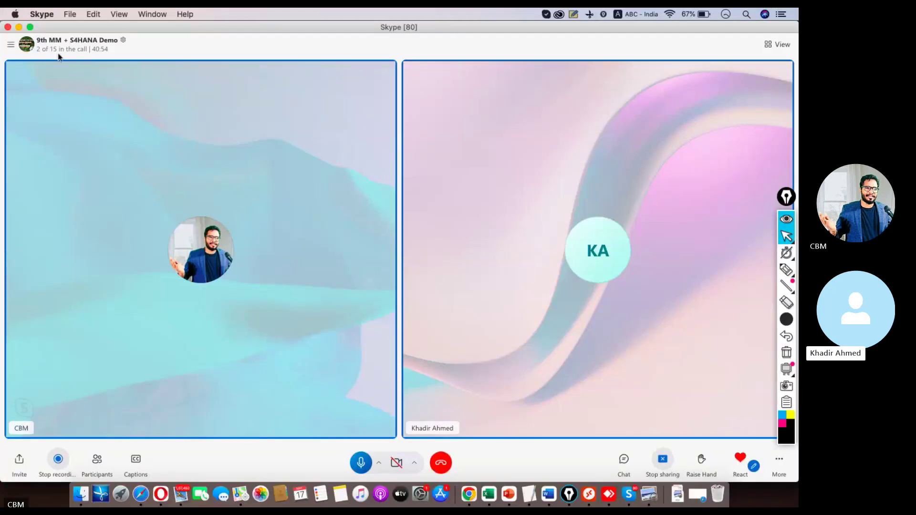
left_click(58, 53)
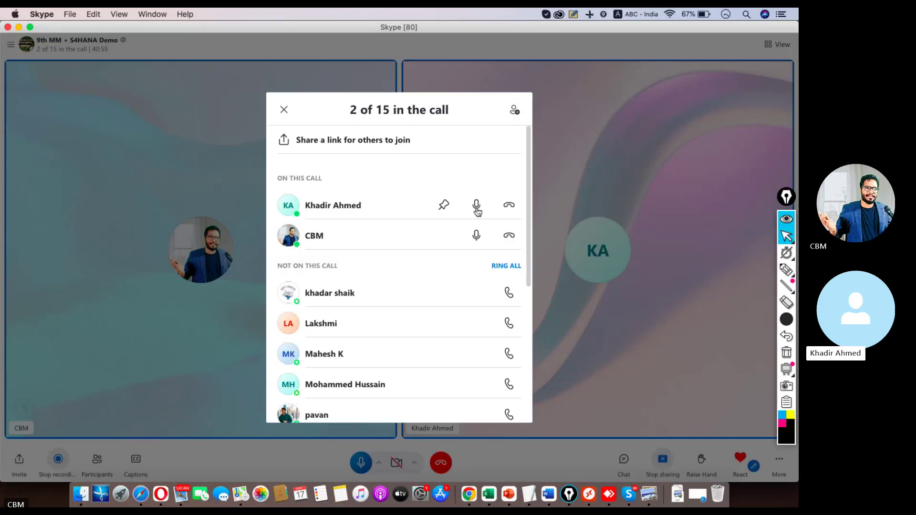
key("super+Tab")
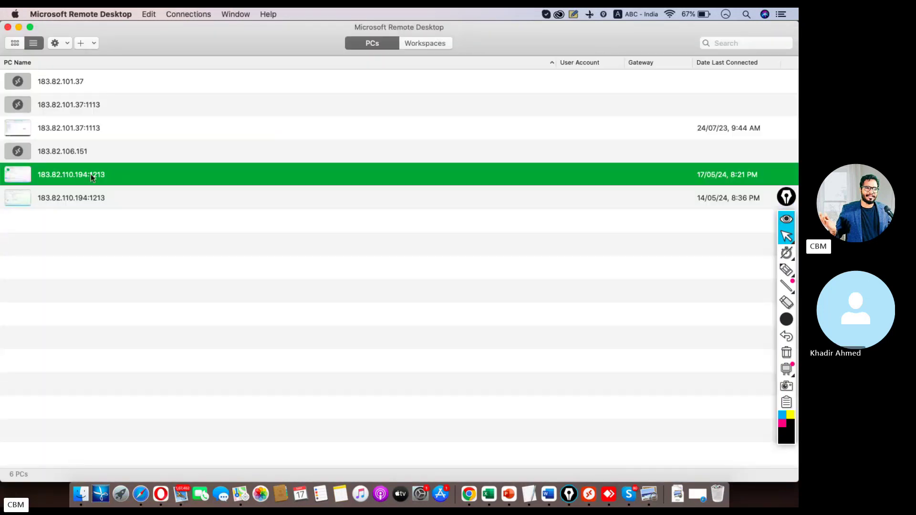
double_click(92, 176)
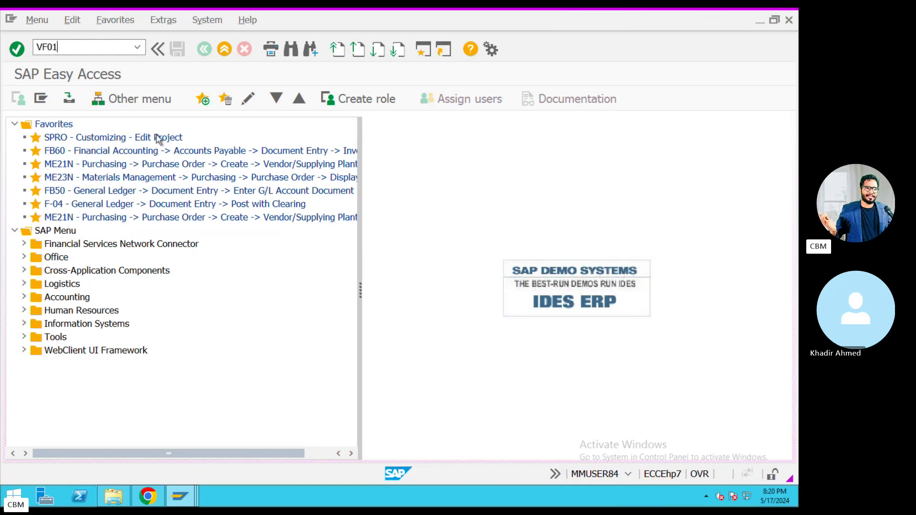
key("Return")
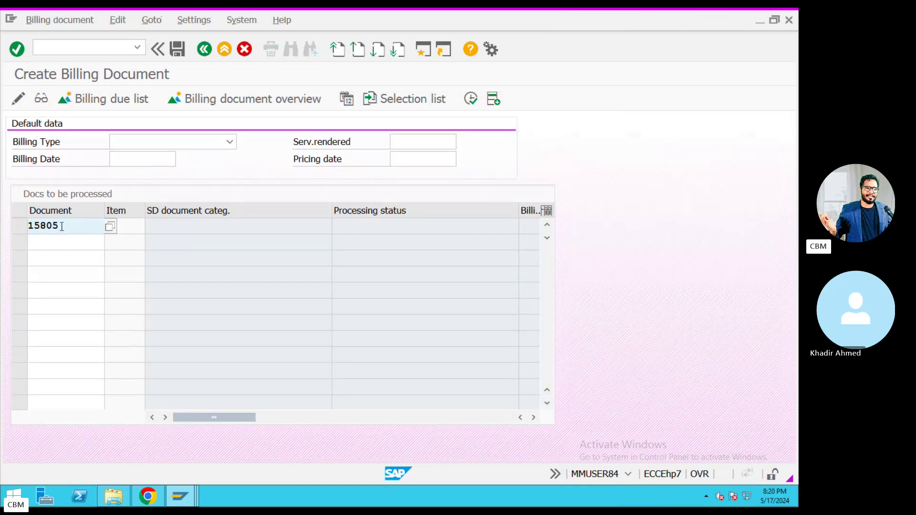
Mark document number 15805 and return to the SAP billing document session.
left_click_drag(61, 226, 19, 227)
key("ctrl+Left")
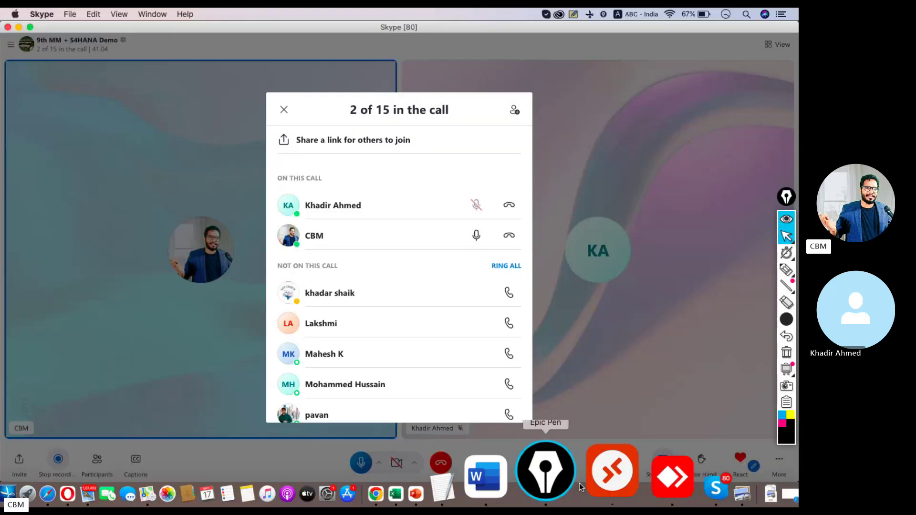
left_click(591, 472)
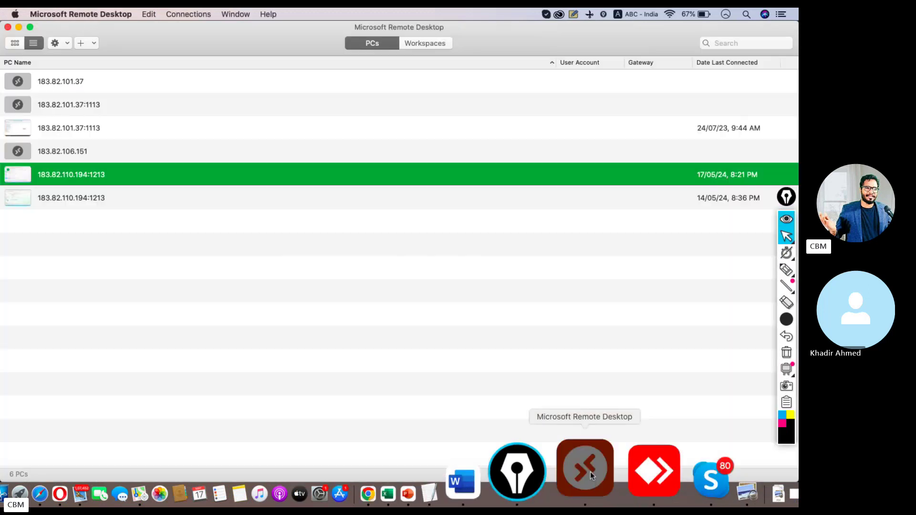
left_click(591, 471)
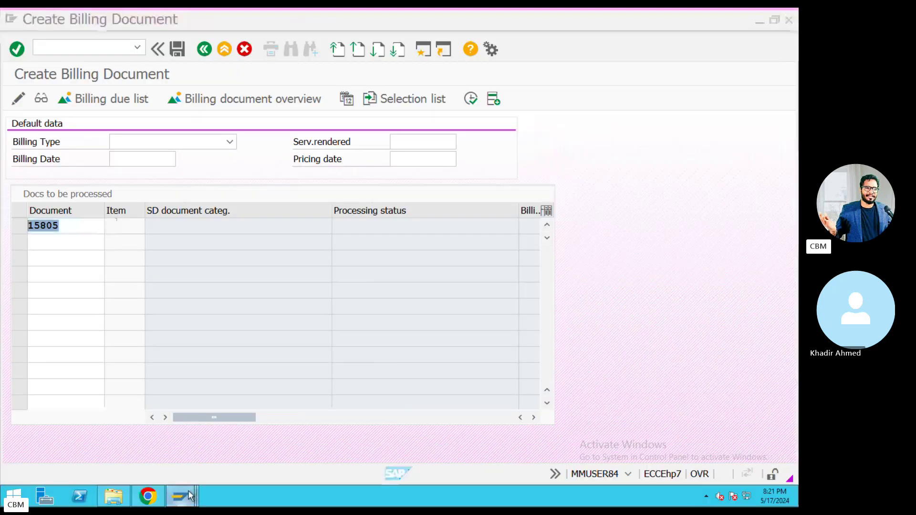
Close the Create Standard Order, Maintain Tax Code, Change View and Display Standard Order sessions.
mouse_move(181, 497)
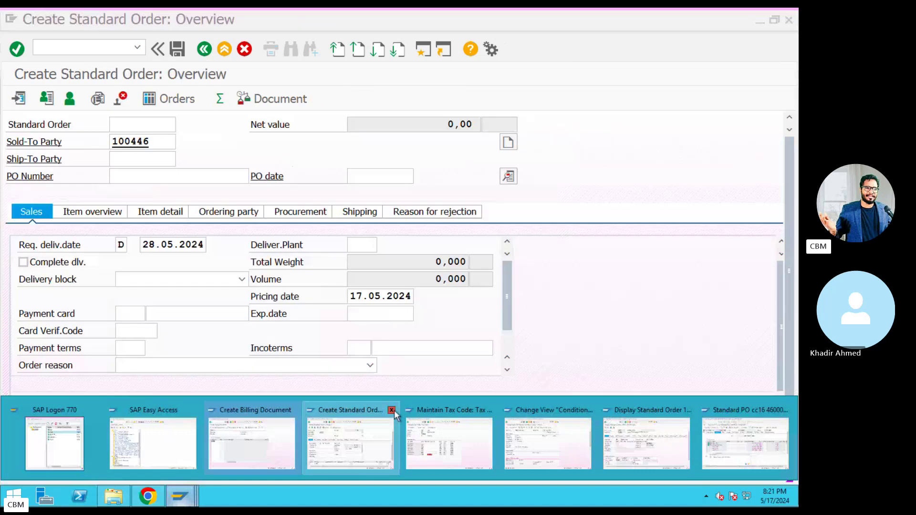
left_click(392, 410)
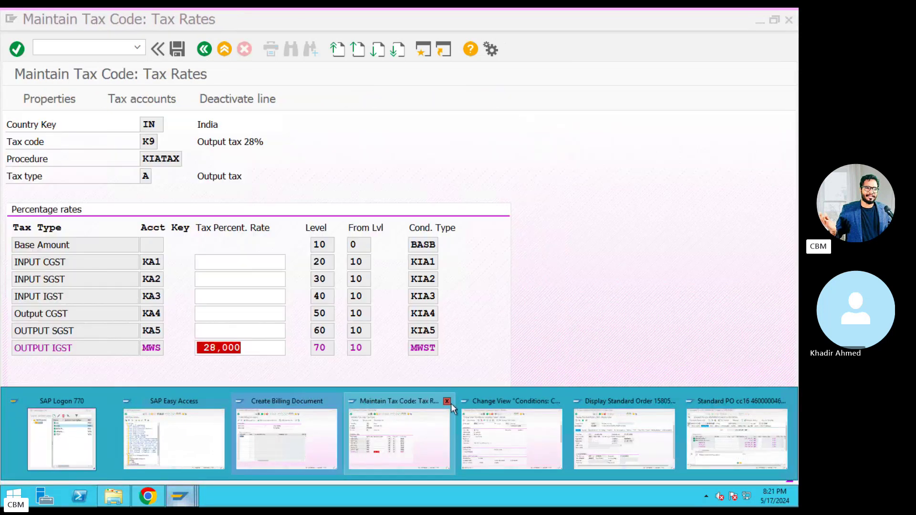
left_click(447, 401)
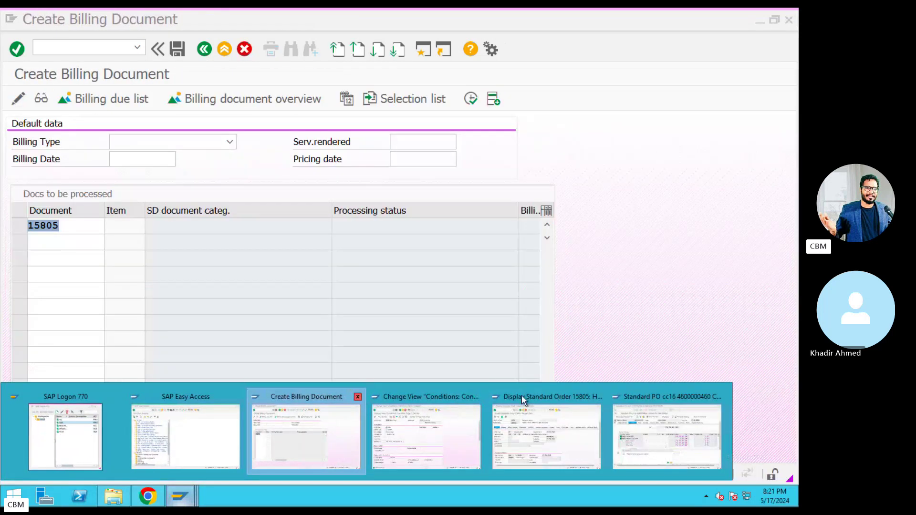
left_click(478, 396)
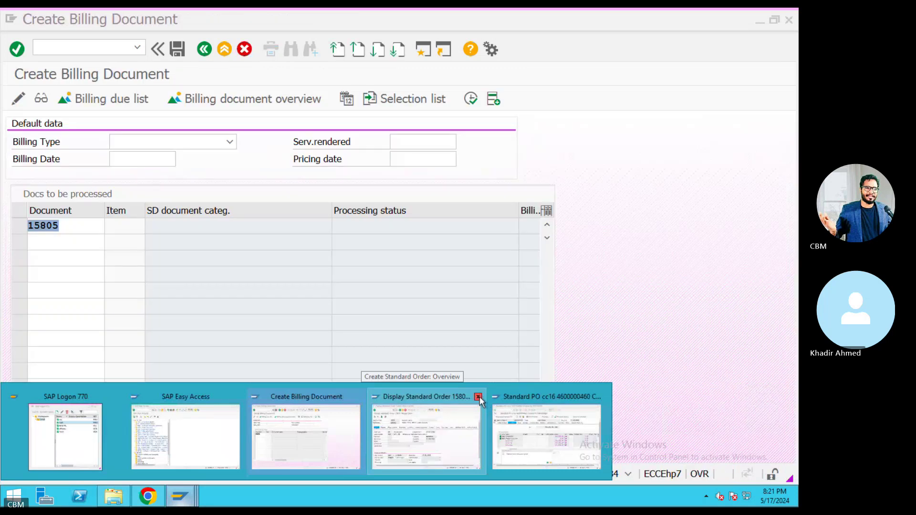
left_click(478, 397)
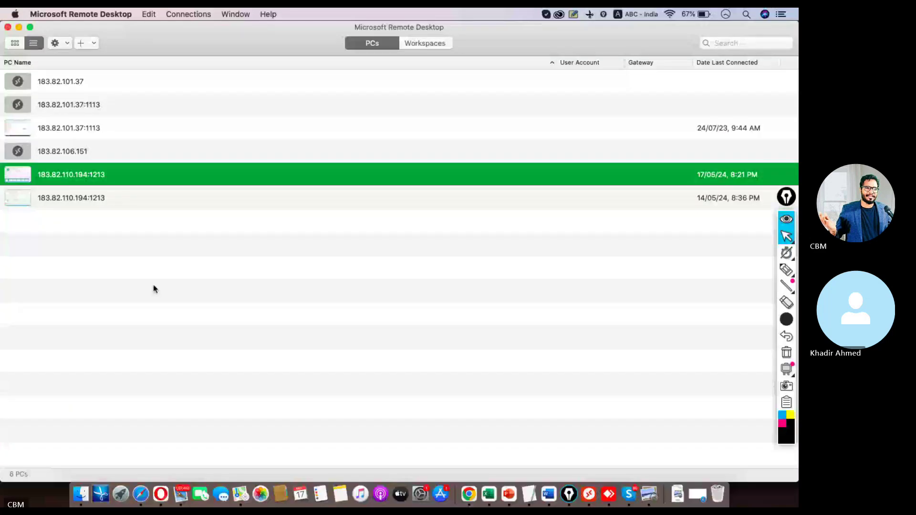
Sign back in to 183.82.110.194:1213 with the password, then close the unresponsive session window.
double_click(106, 178)
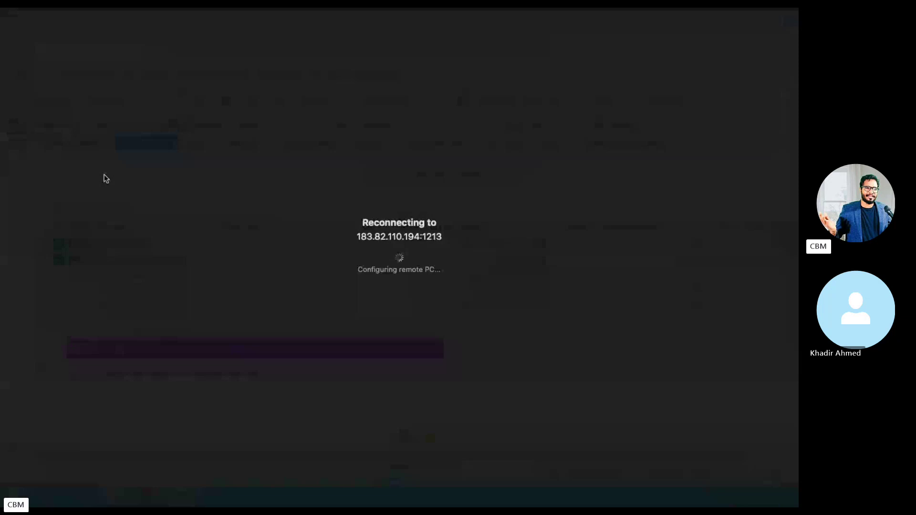
type("*********")
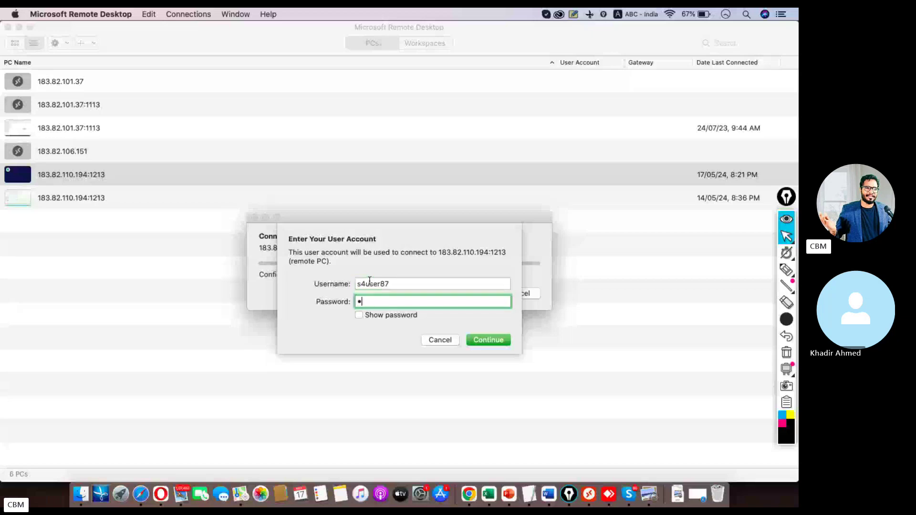
key("Return")
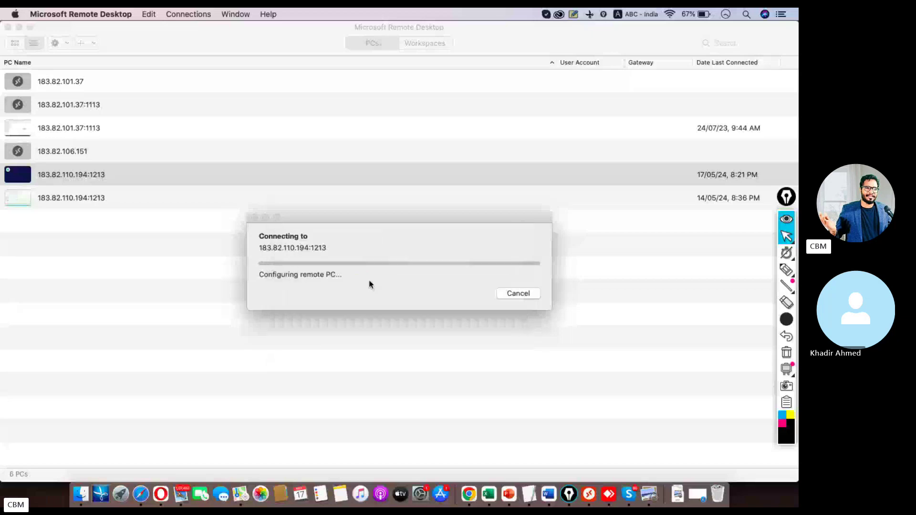
left_click(532, 303)
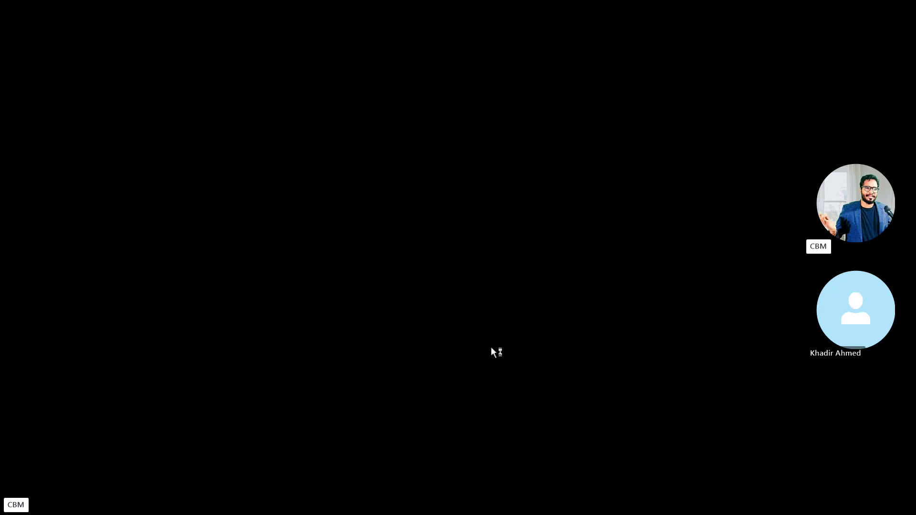
mouse_move(7, 28)
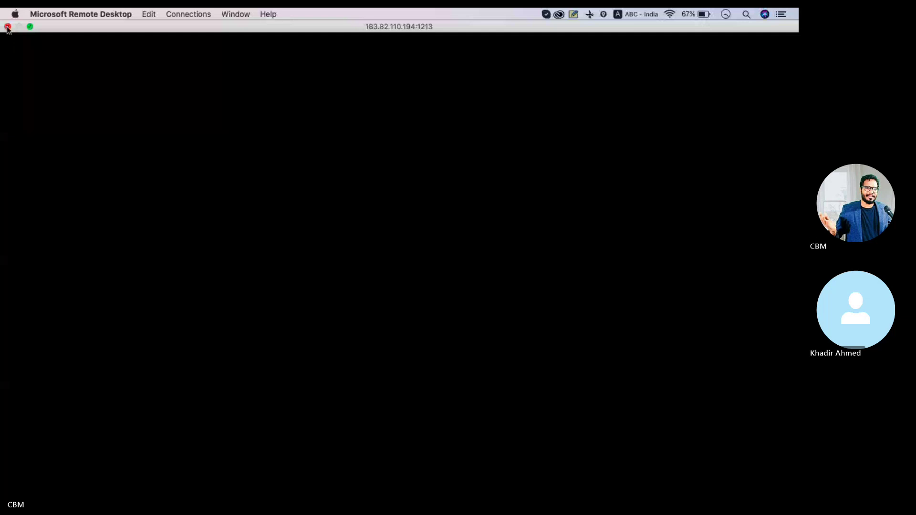
left_click(7, 27)
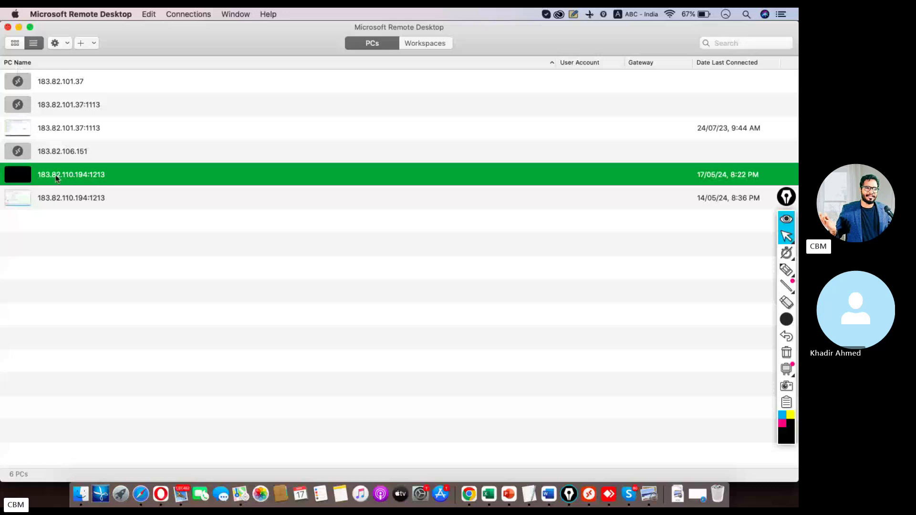
Reopen the remote session and exit the purchase order screen without logging off.
double_click(56, 178)
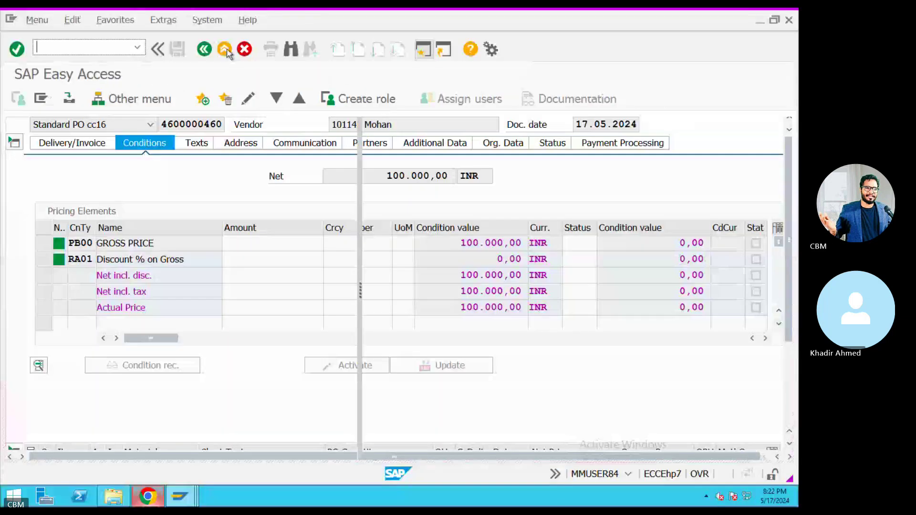
left_click(225, 50)
left_click(239, 287)
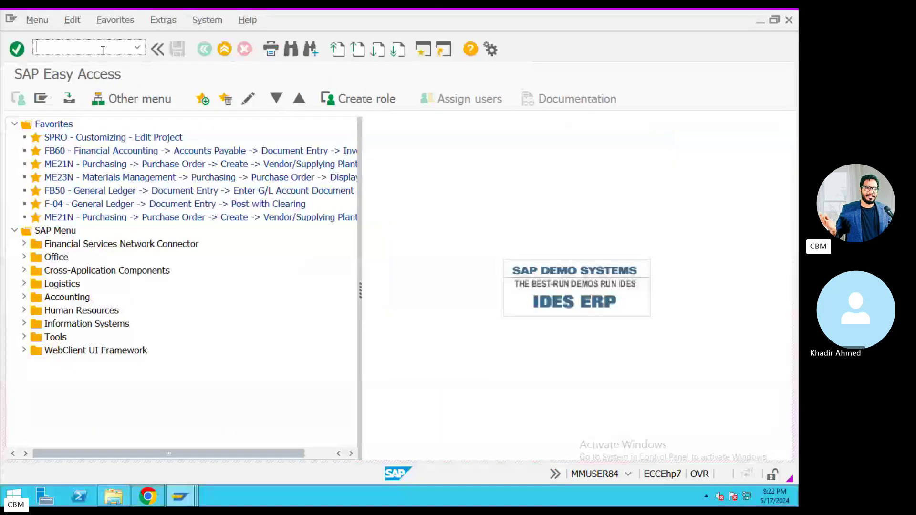
Display the standard order overview with its 100.000,00 INR net value, then open a new SAP session.
type("VA")
type("01")
key("Return")
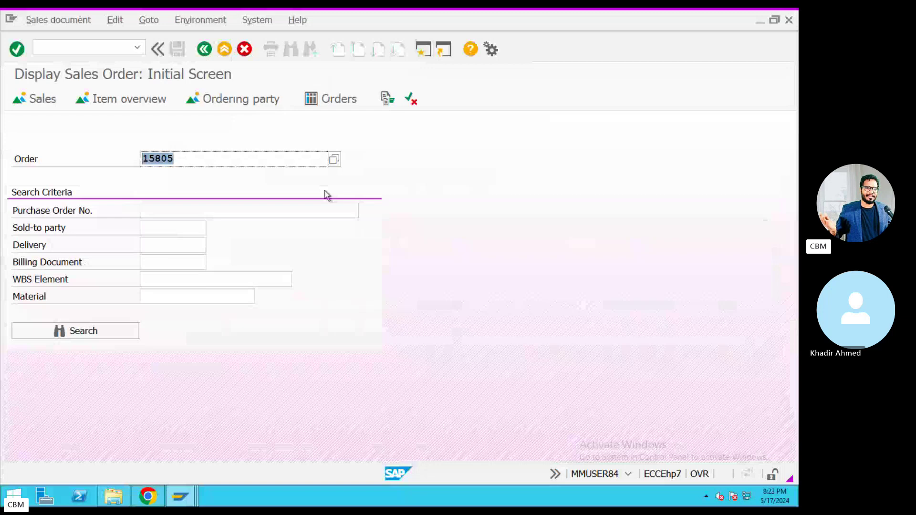
key("Return")
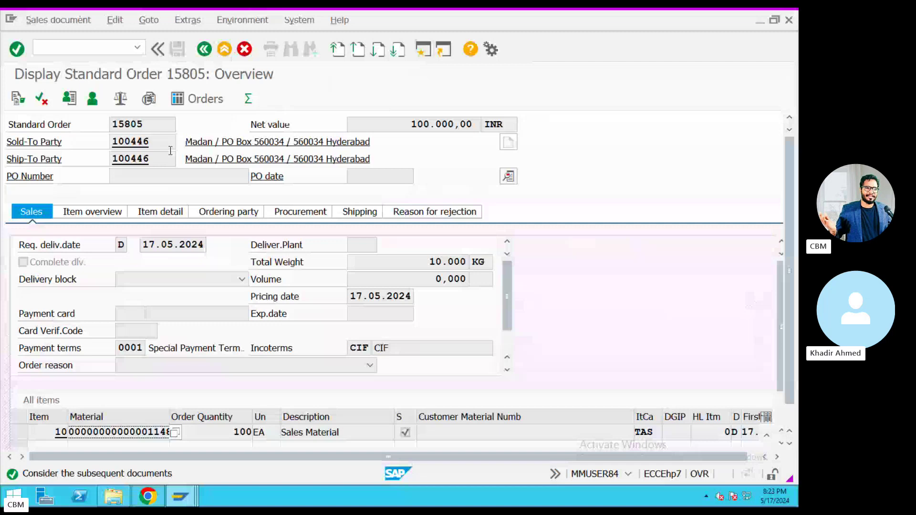
left_click(423, 49)
Create and save the billing invoice for the standard order with VF01.
type("VF01")
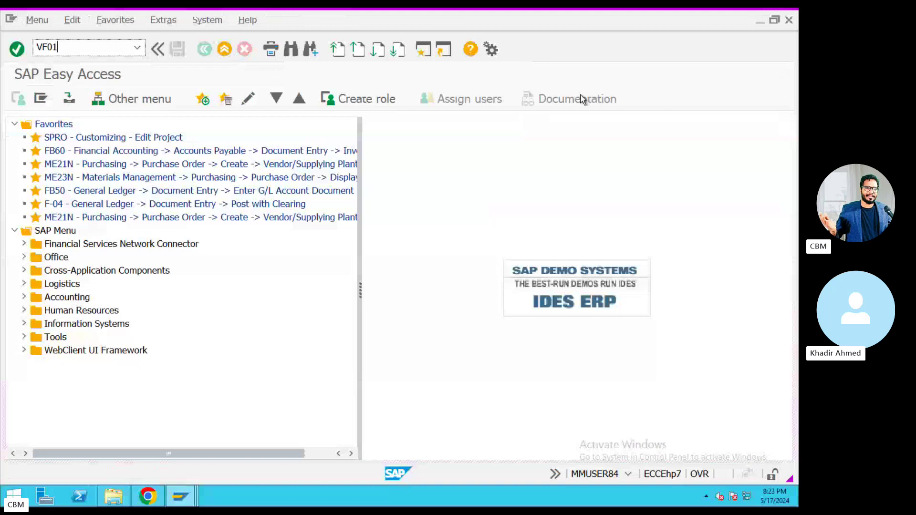
key("Return")
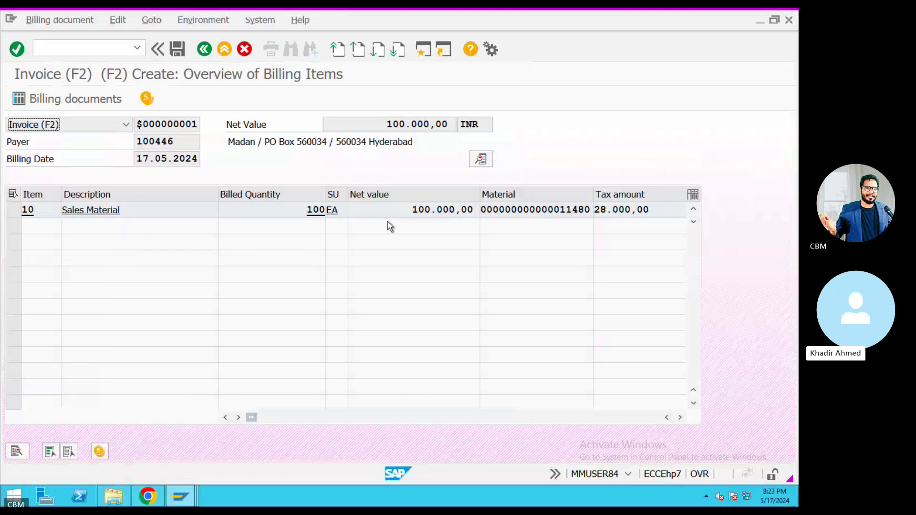
key("ctrl+s")
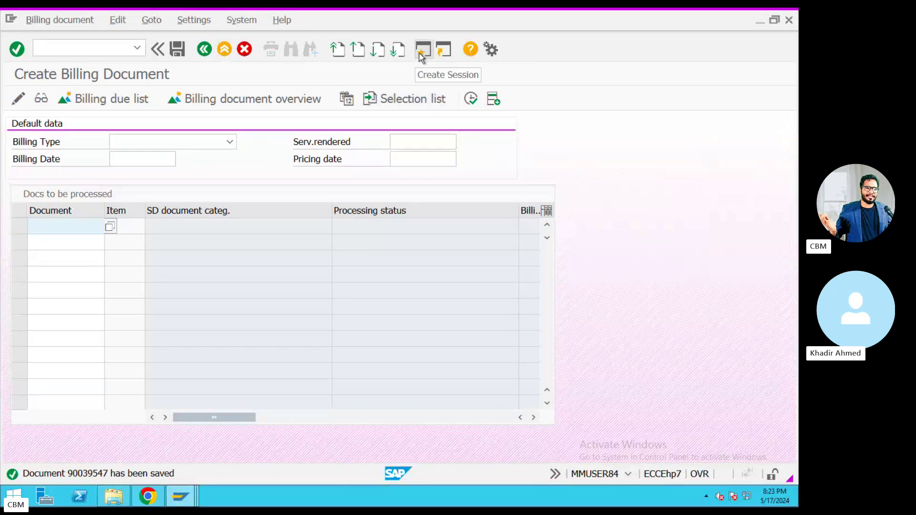
left_click(545, 104)
key("F3")
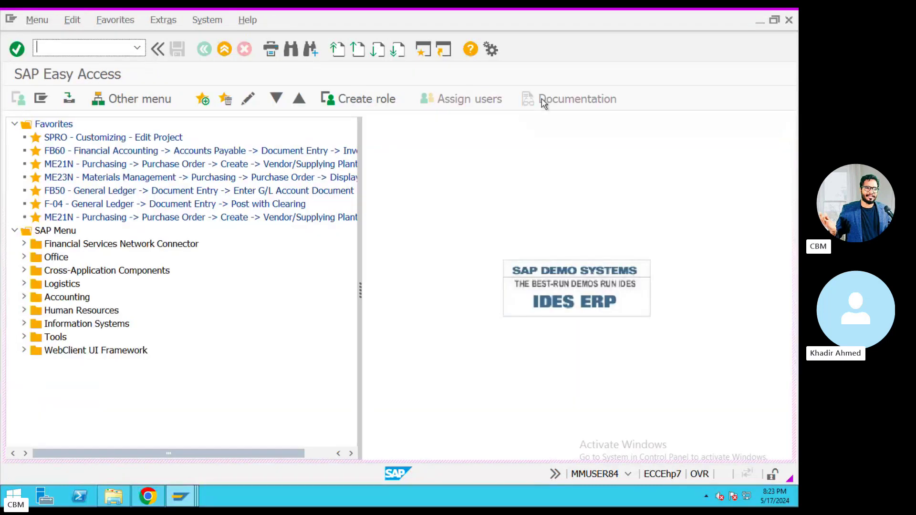
Release billing document 90039547 to accounting in VF02, check its items, and return to the call.
type("vf02")
key("Return")
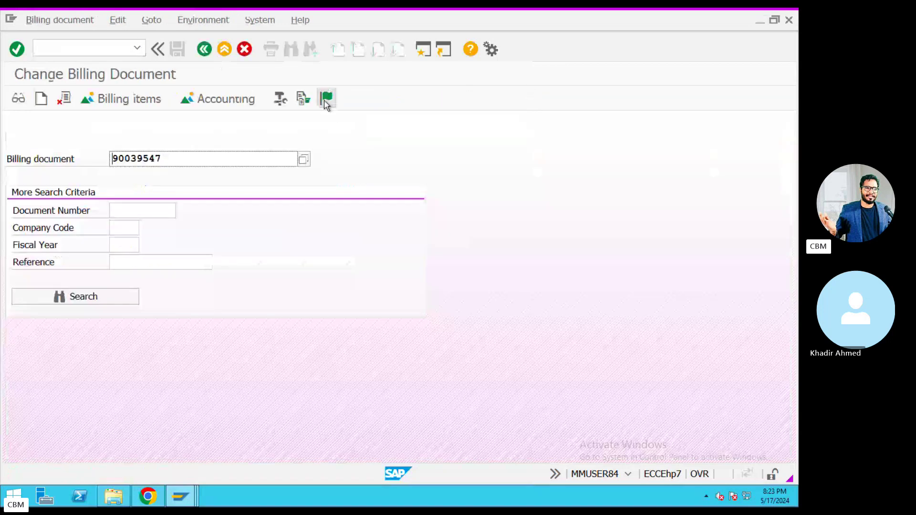
left_click(326, 99)
left_click(325, 98)
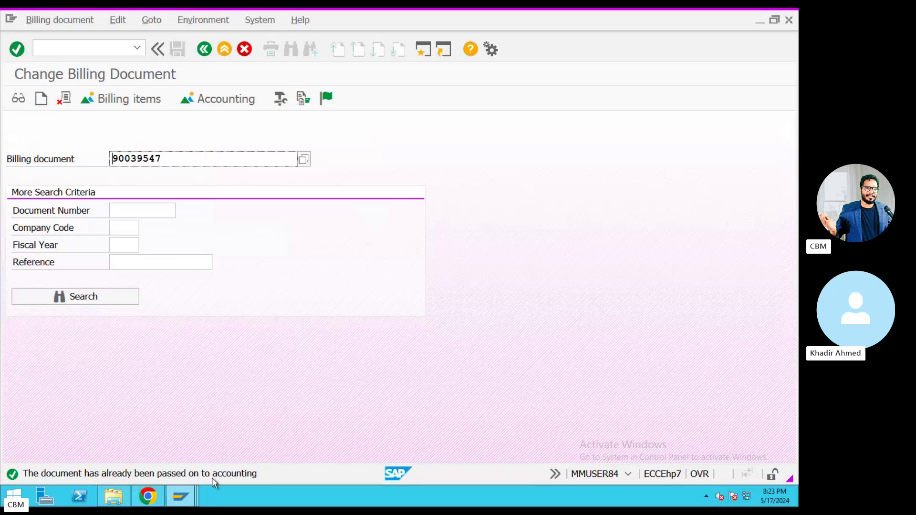
key("Return")
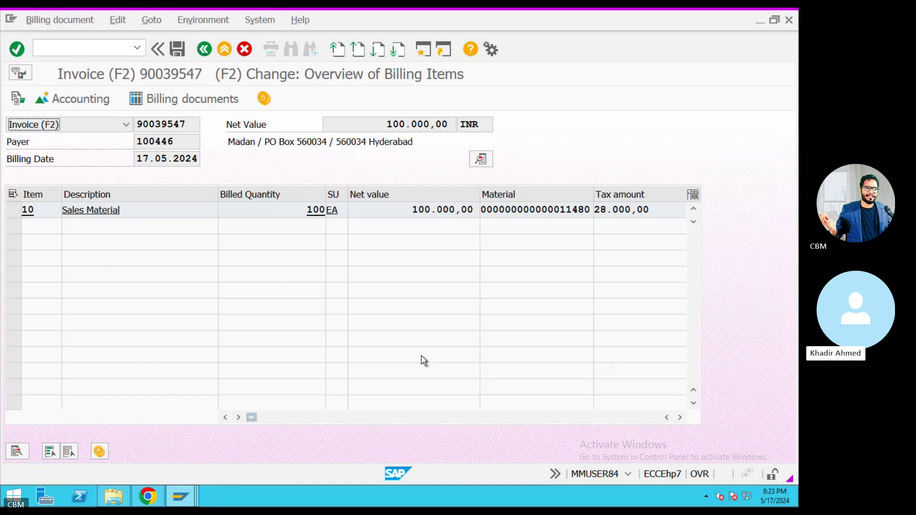
key("ctrl+s")
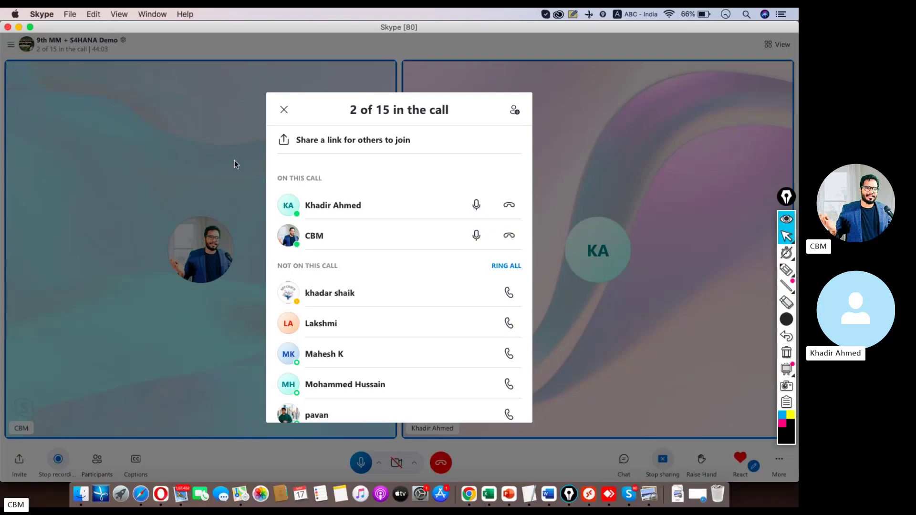
left_click(234, 160)
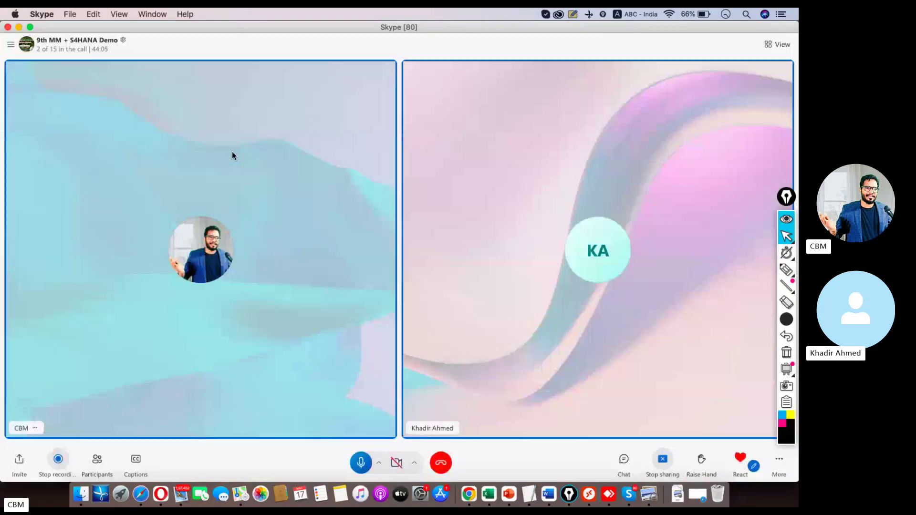